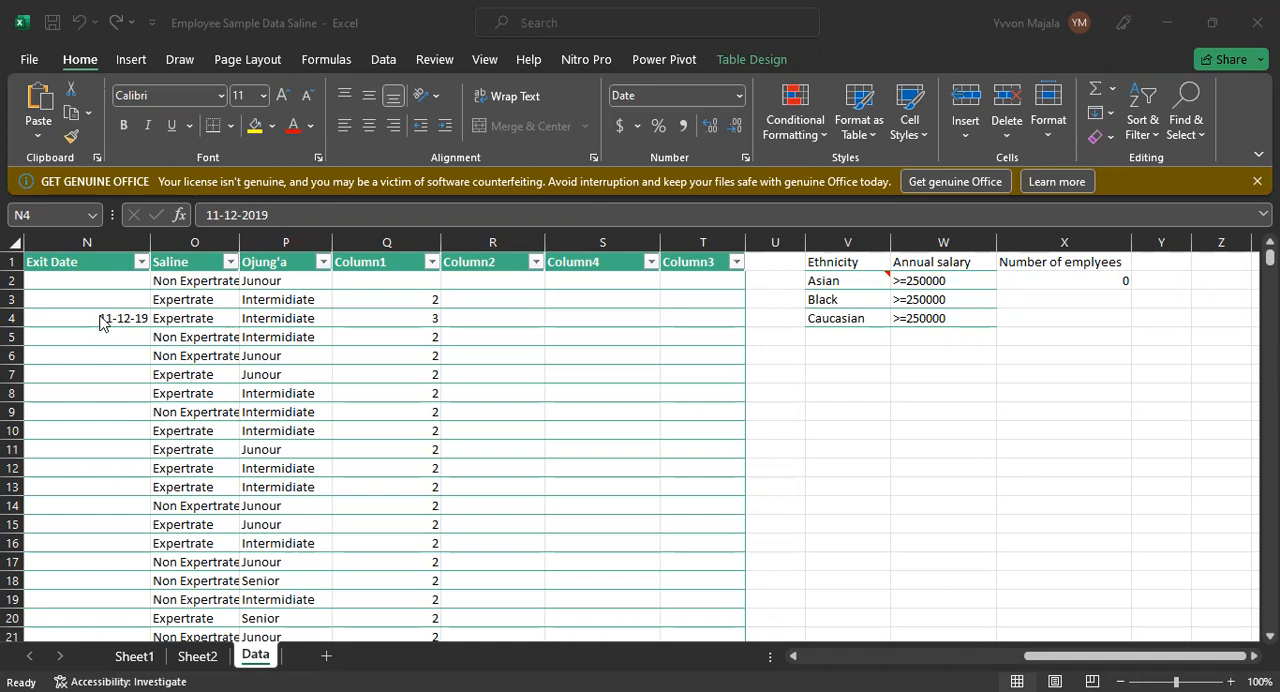
# Step: Copy the exit date from cell N4 into the empty cell V11 beside the table
pyautogui.click(104, 323)
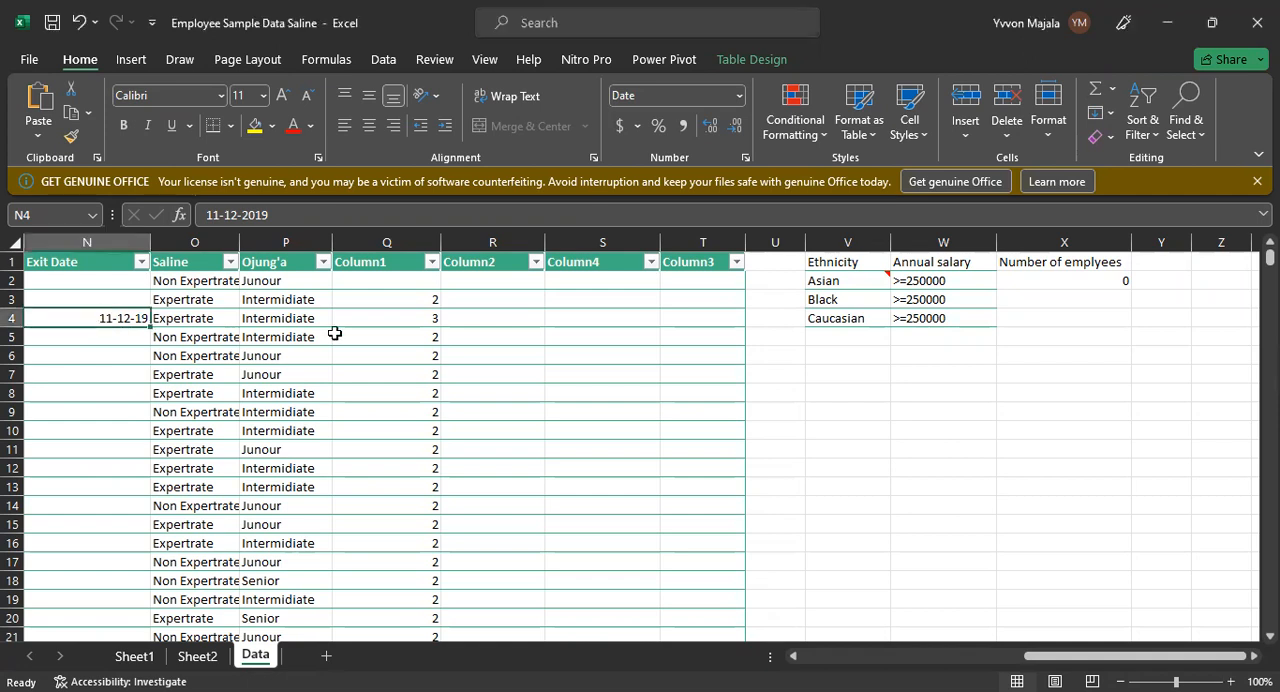
pyautogui.click(14, 318)
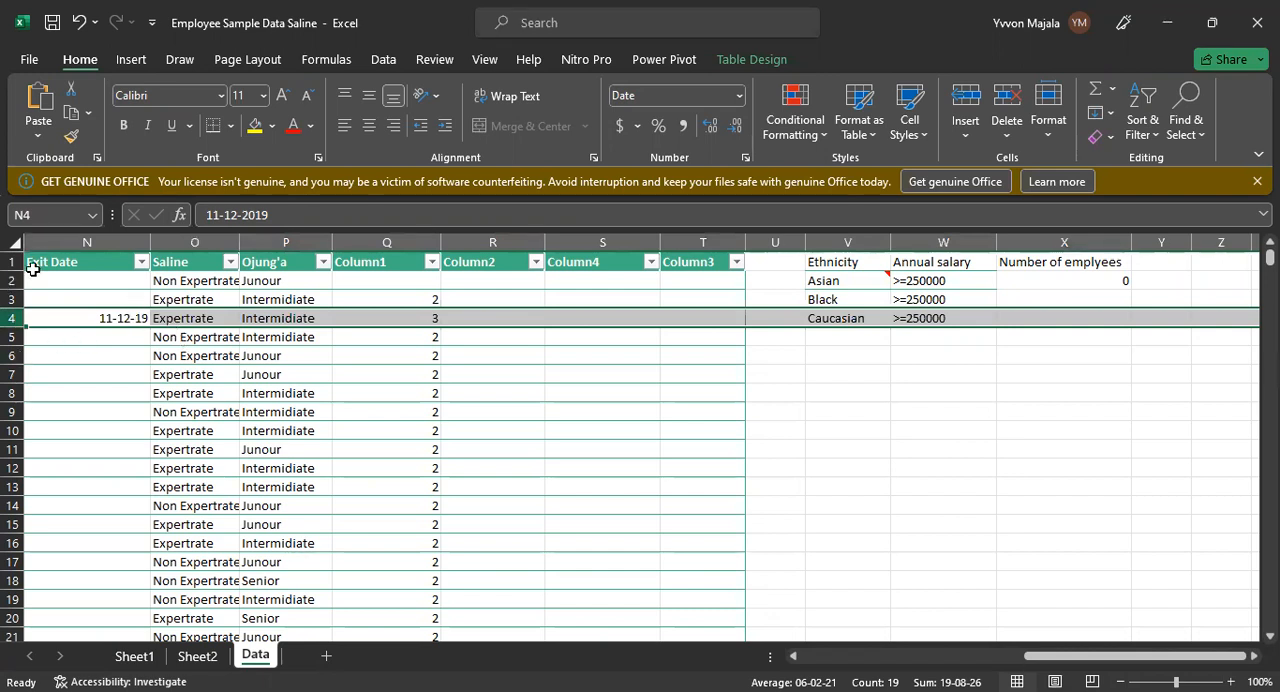
pyautogui.click(109, 317)
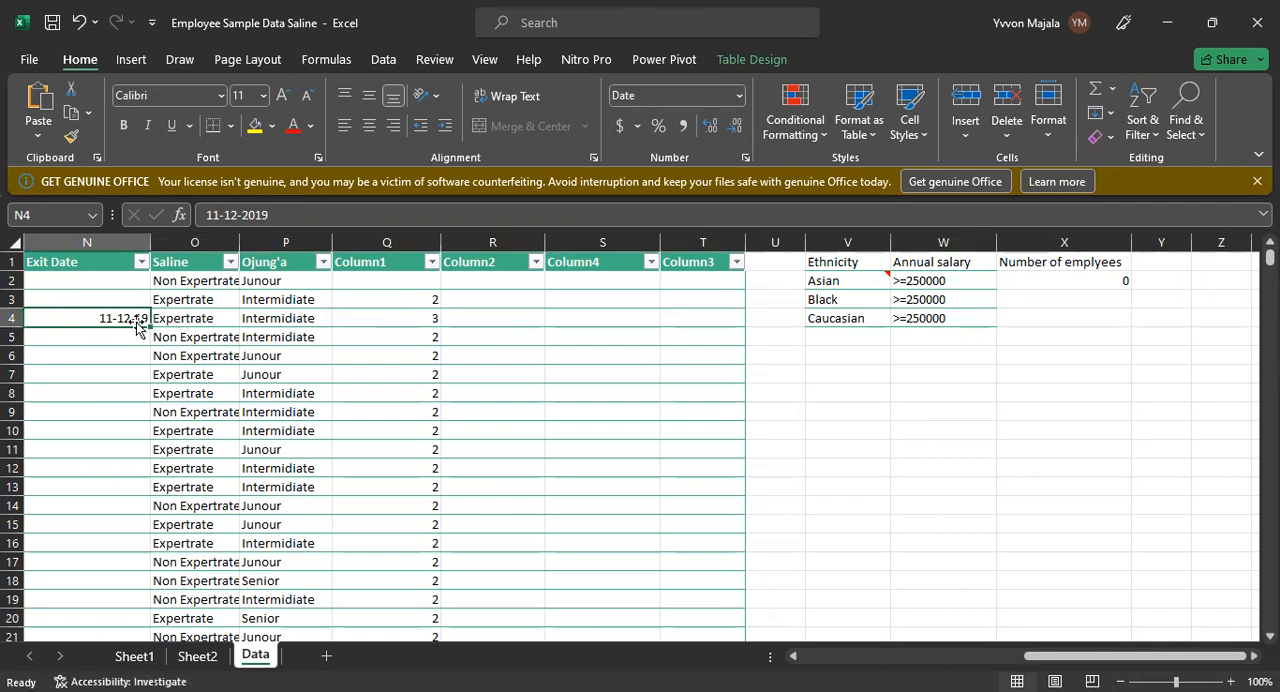
pyautogui.hotkey('ctrl', 'c')
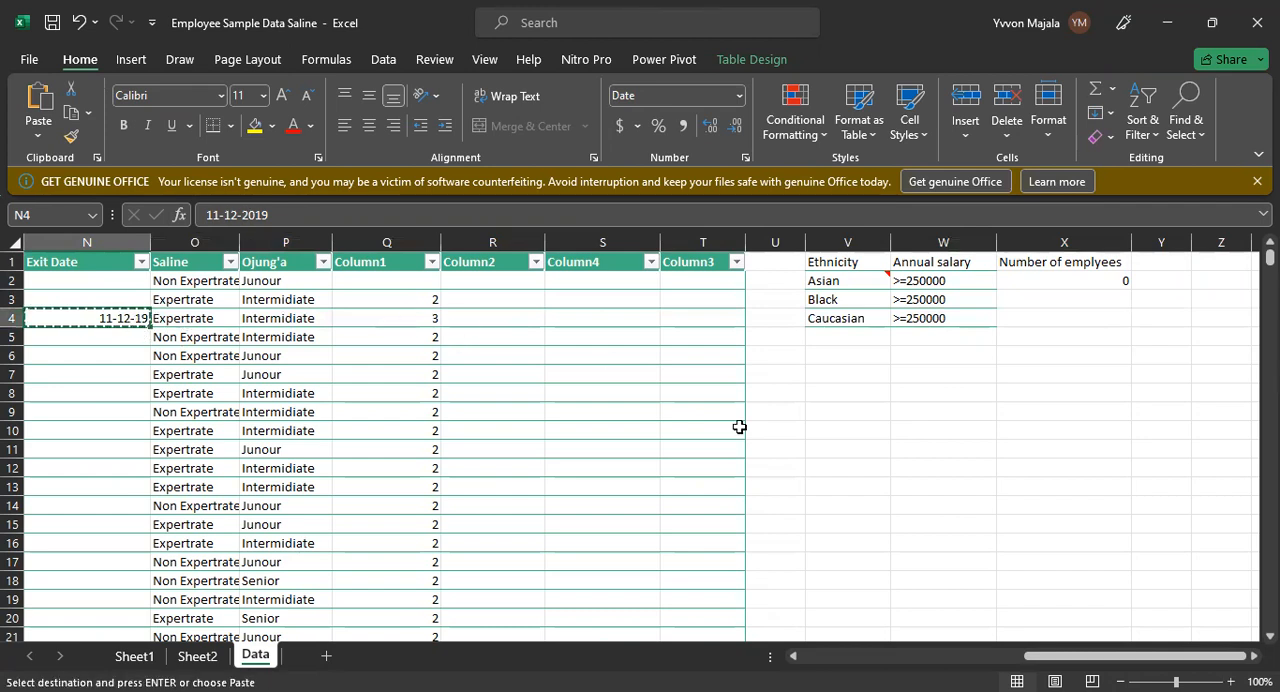
pyautogui.click(838, 446)
pyautogui.hotkey('ctrl', 'v')
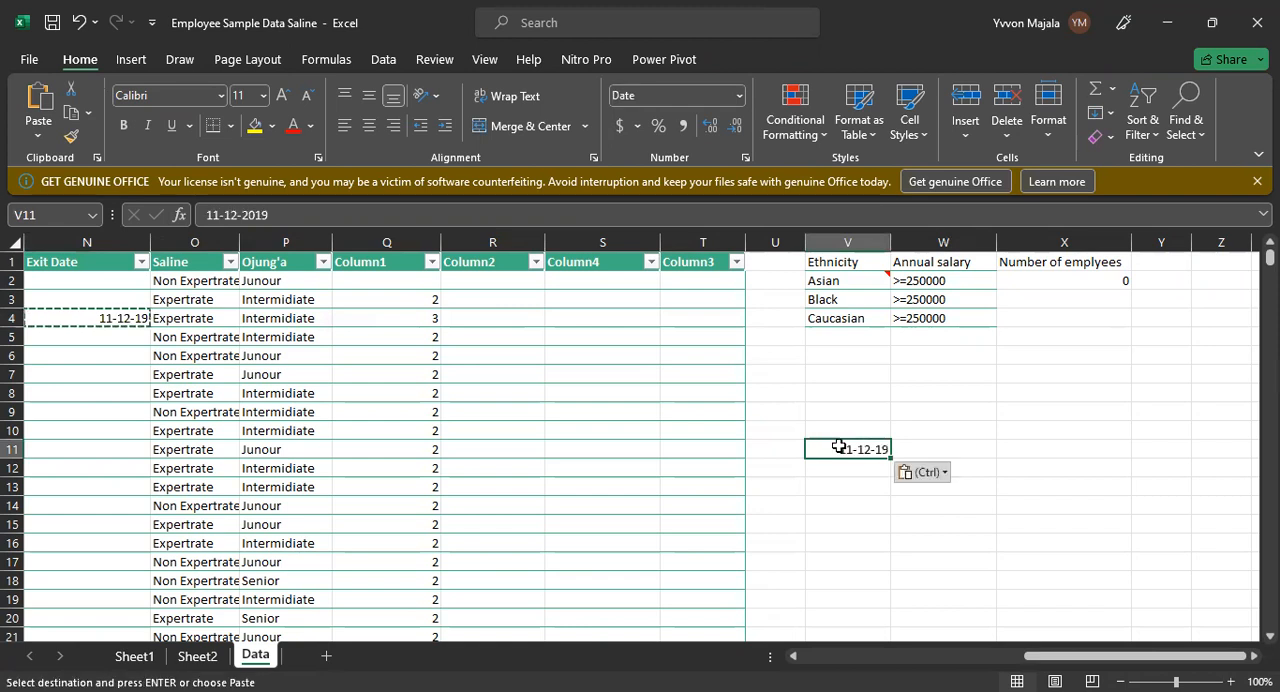
pyautogui.click(912, 448)
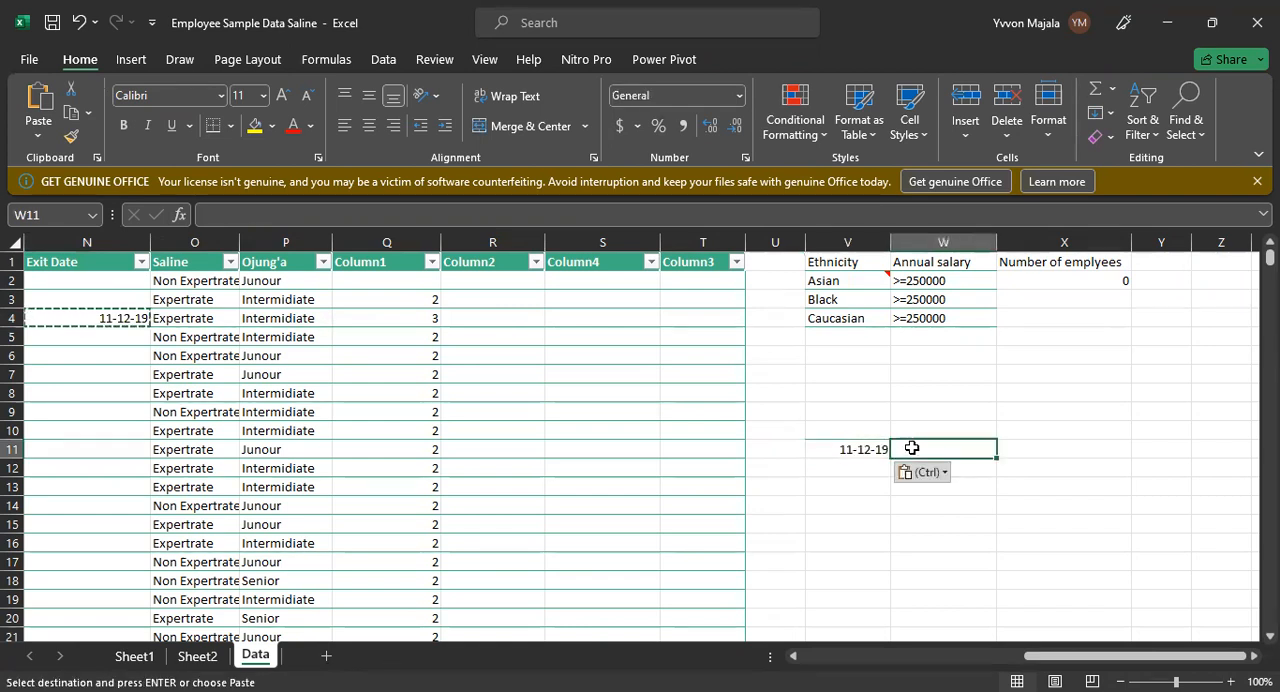
pyautogui.write('=')
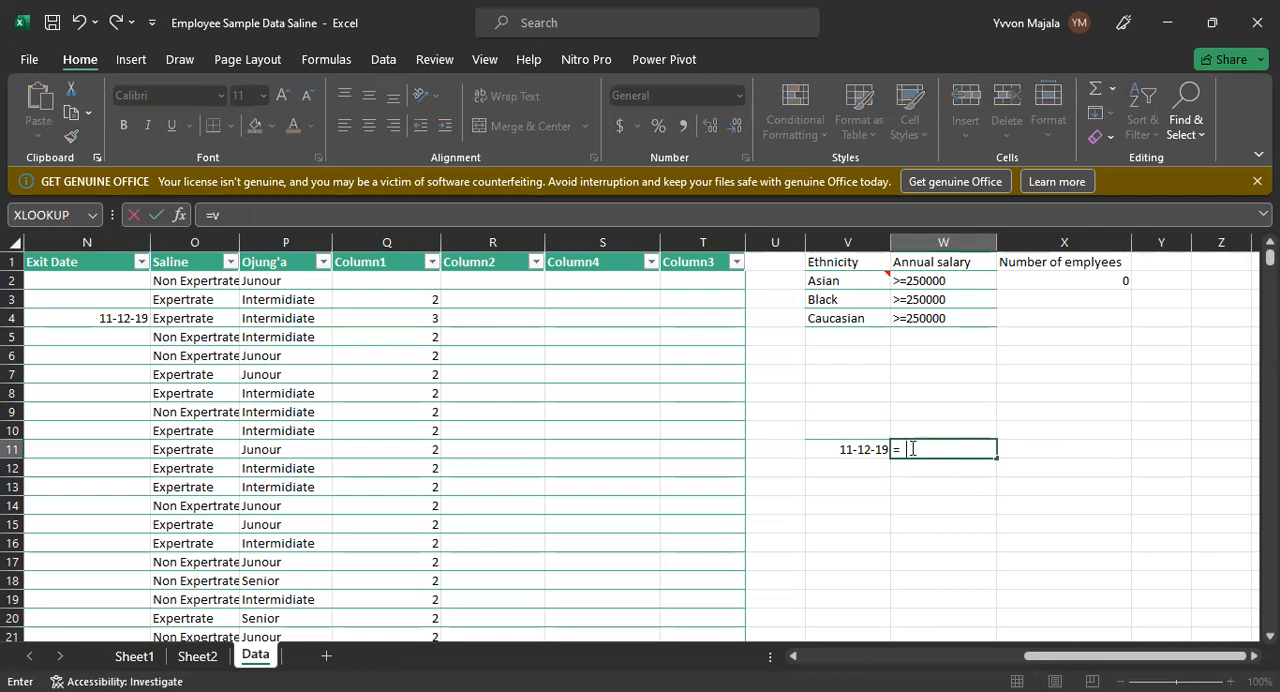
pyautogui.write('v')
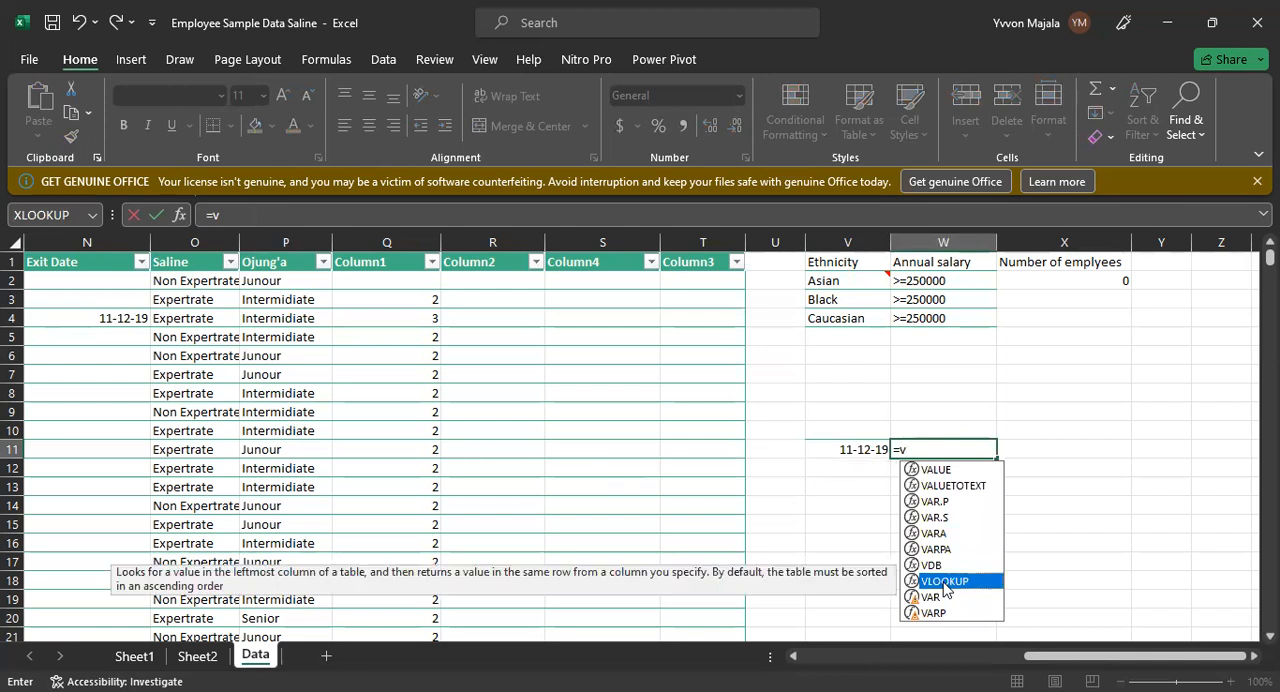
pyautogui.press('Return')
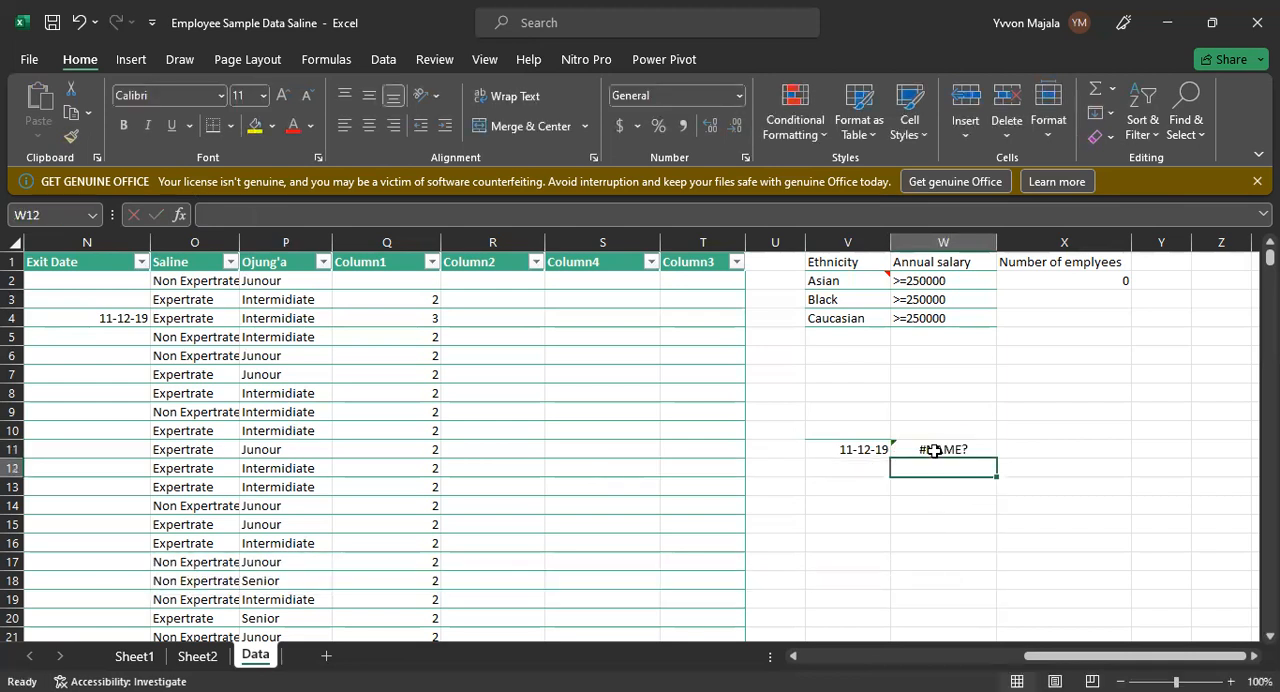
pyautogui.click(934, 450)
pyautogui.press('BackSpace')
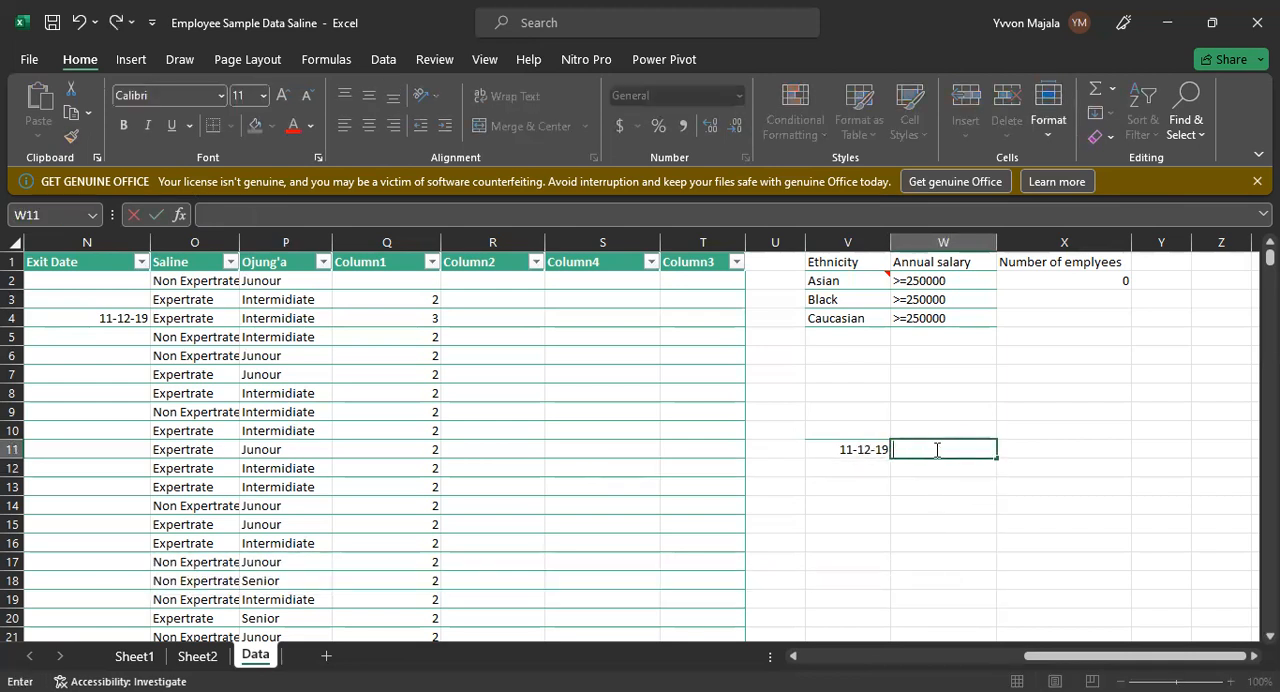
# Step: Begin a VLOOKUP formula in W11 with the date in V11 as the lookup value
pyautogui.write('=')
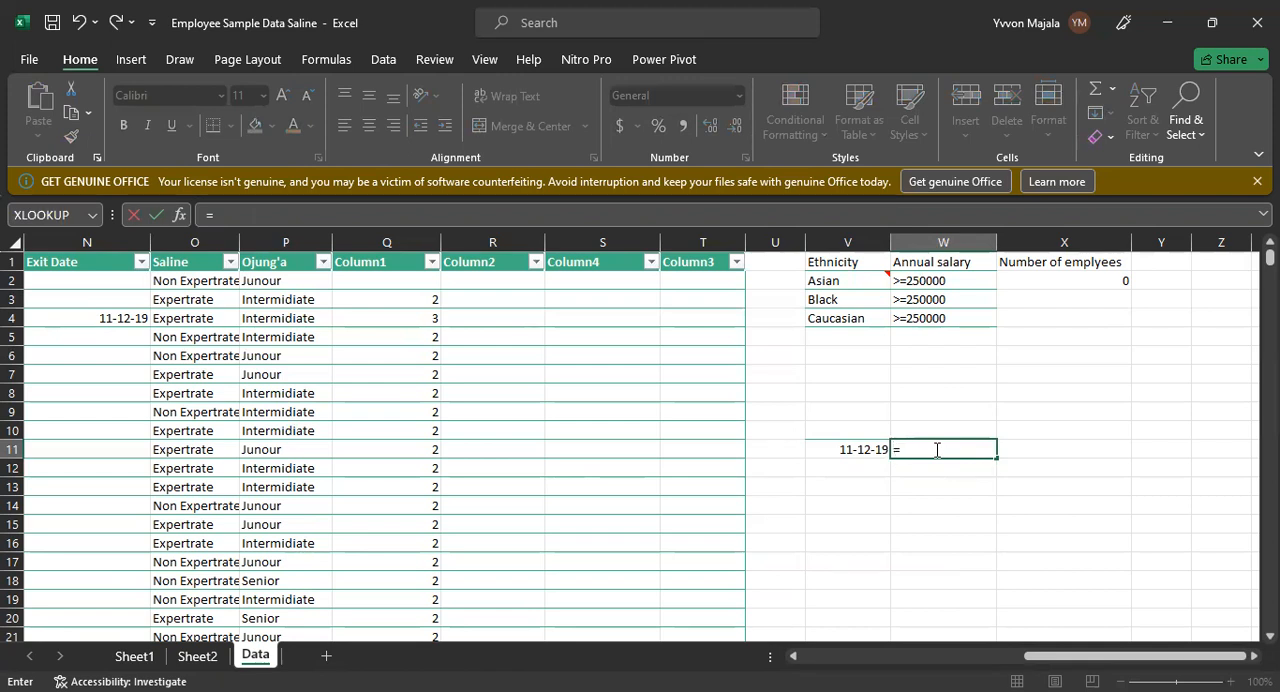
pyautogui.write('VL')
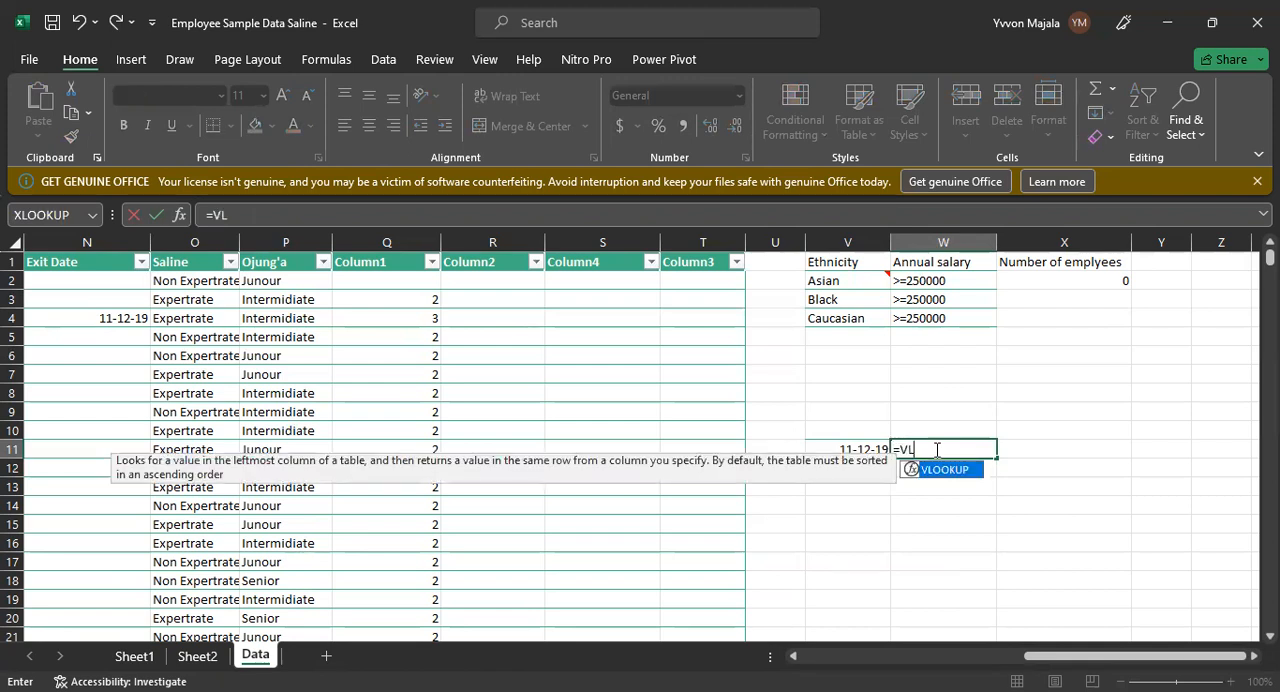
pyautogui.write('OOKUP(')
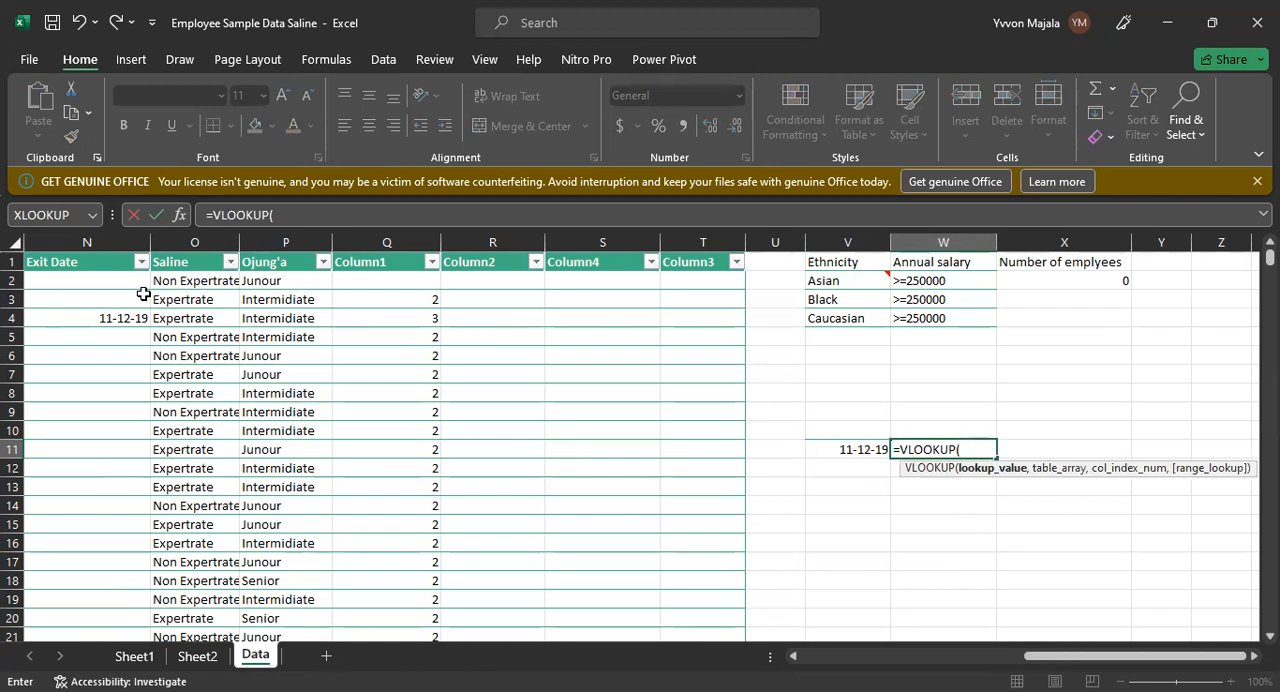
pyautogui.click(862, 449)
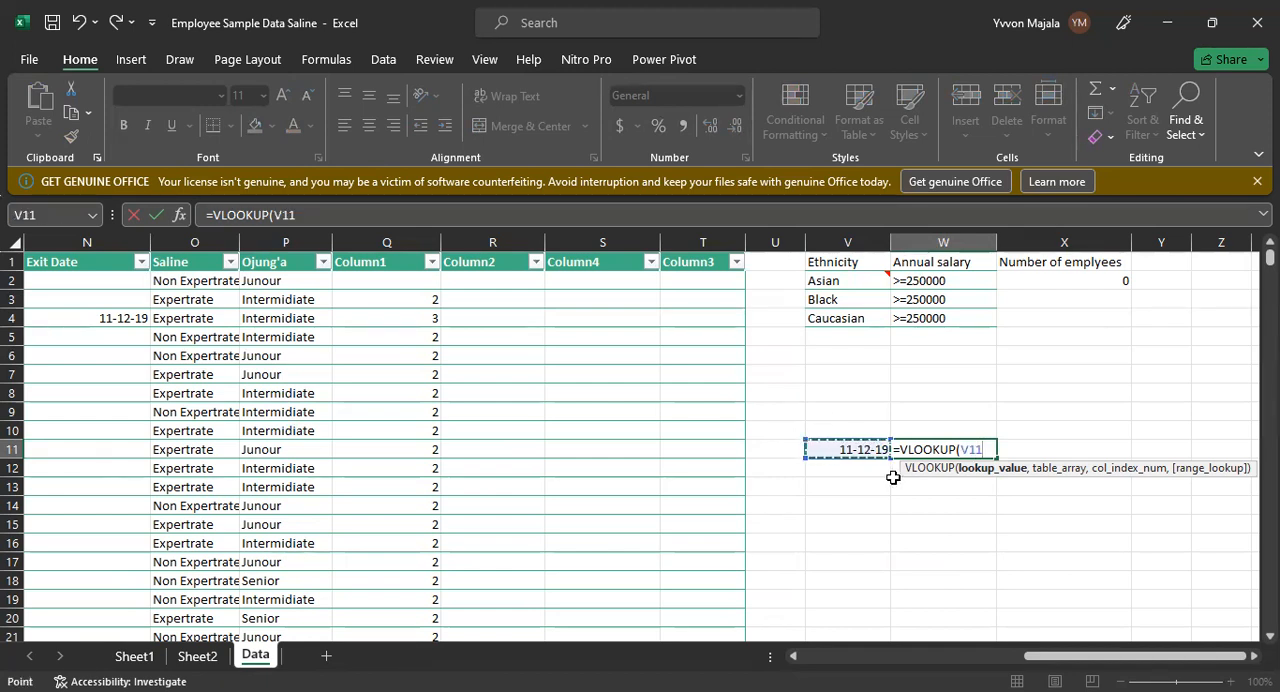
pyautogui.write(',')
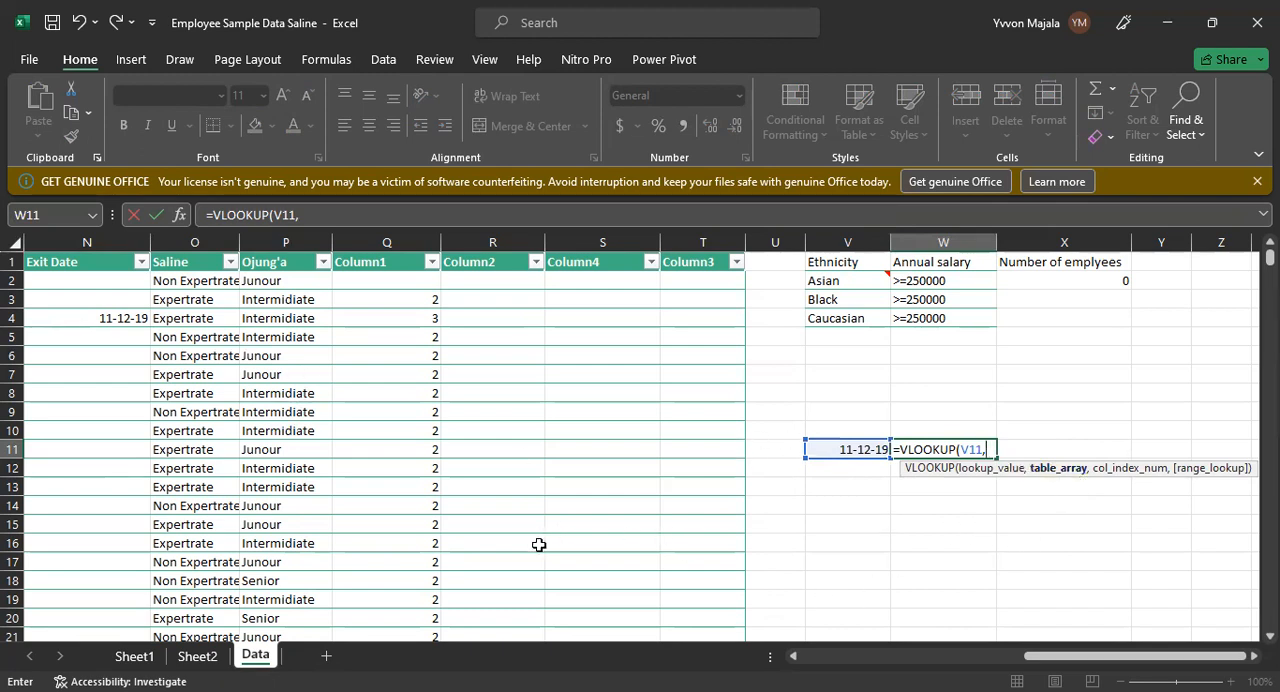
# Step: Set the VLOOKUP's table array to N1:R31, spanning the Exit Date through Column2 columns
pyautogui.click(28, 258)
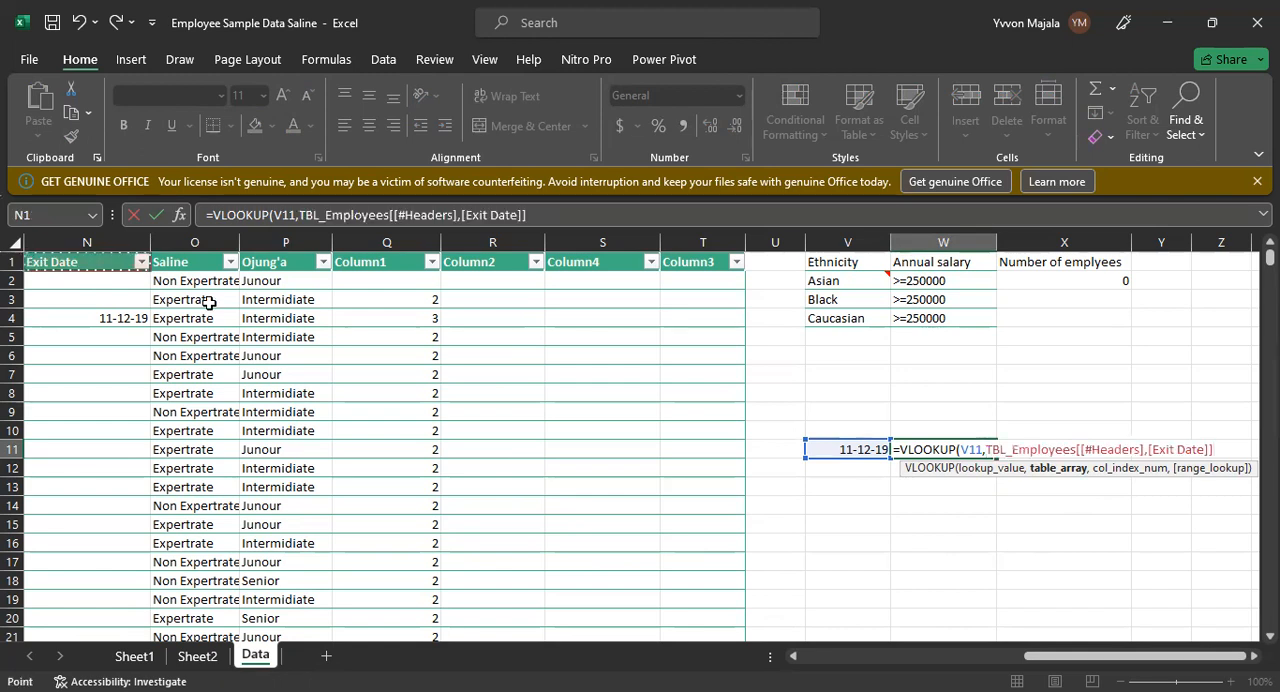
pyautogui.moveTo(417, 622); pyautogui.dragTo(494, 614)
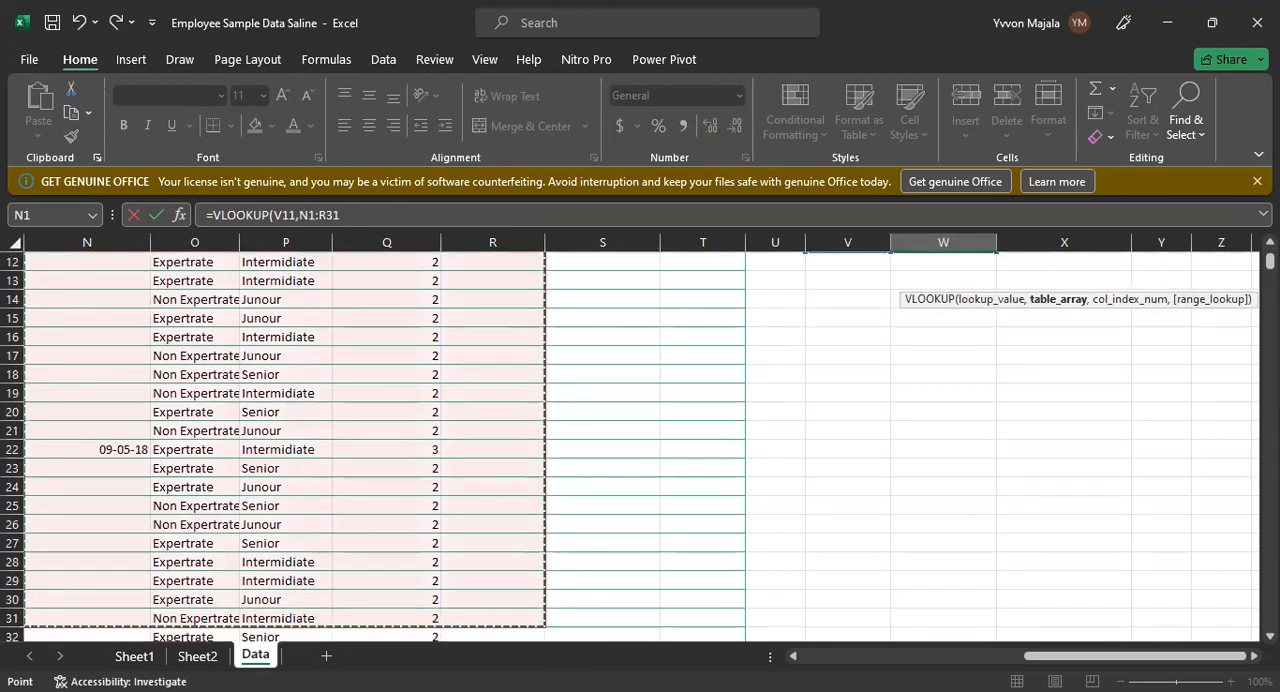
pyautogui.scroll(1, 640, 445)
pyautogui.scroll(2, 629, 447)
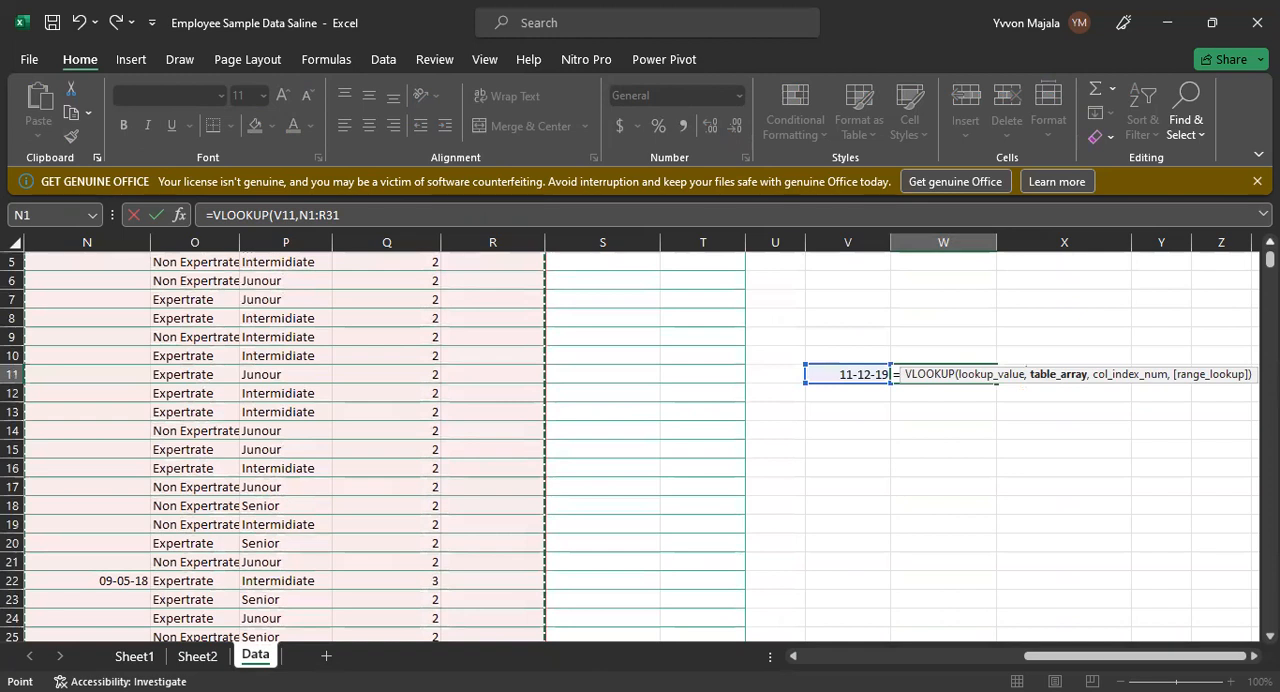
pyautogui.scroll(1, 630, 446)
pyautogui.scroll(1, 630, 446)
pyautogui.write(',')
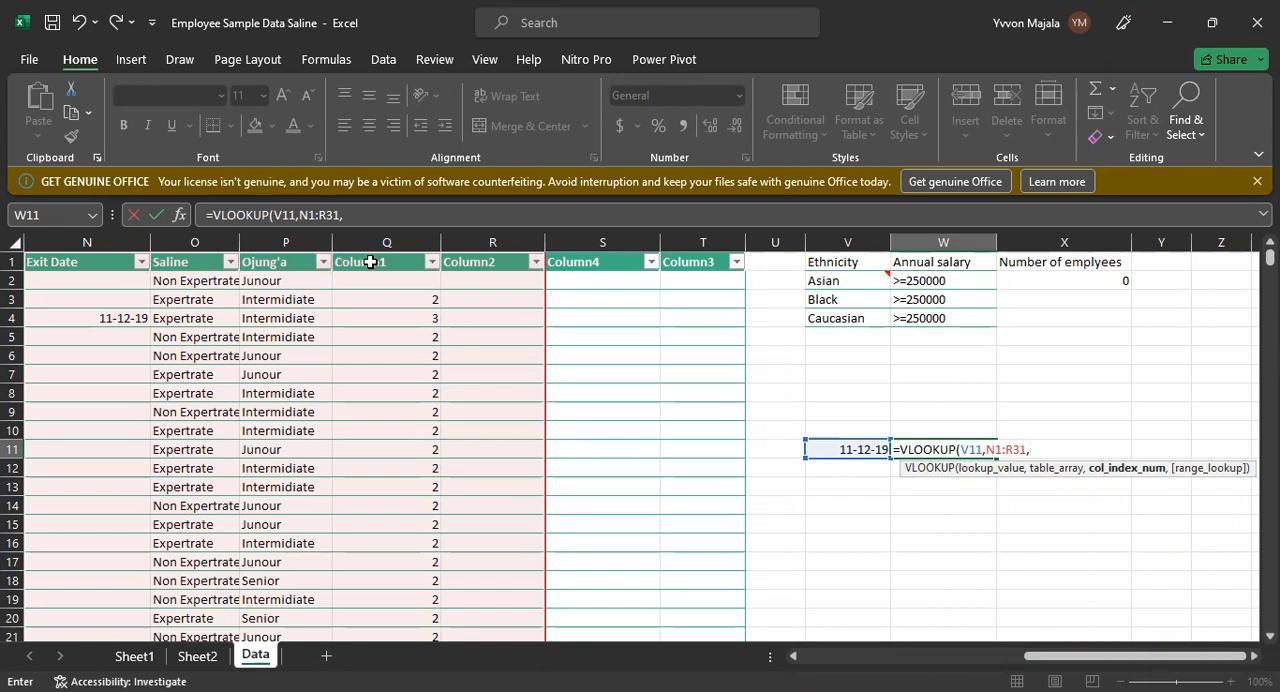
# Step: Complete the VLOOKUP with column index 4 and range lookup 0 for an exact match
pyautogui.write('4,')
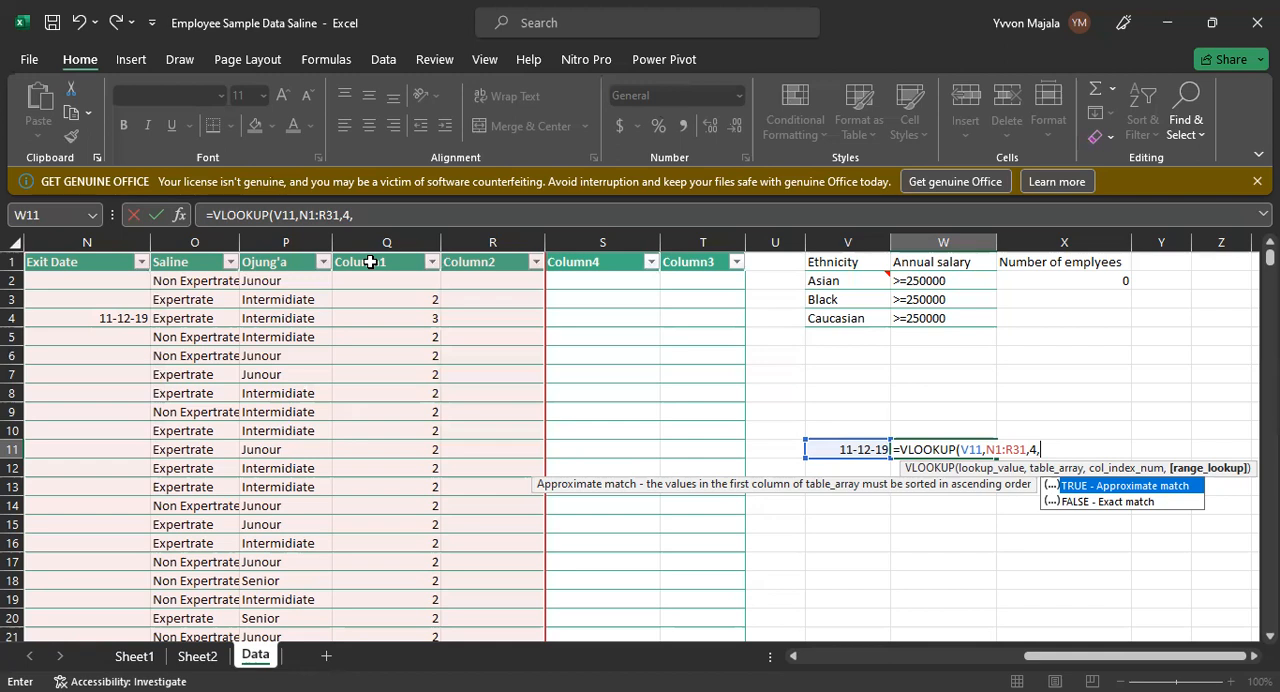
pyautogui.write('0')
pyautogui.press('Return')
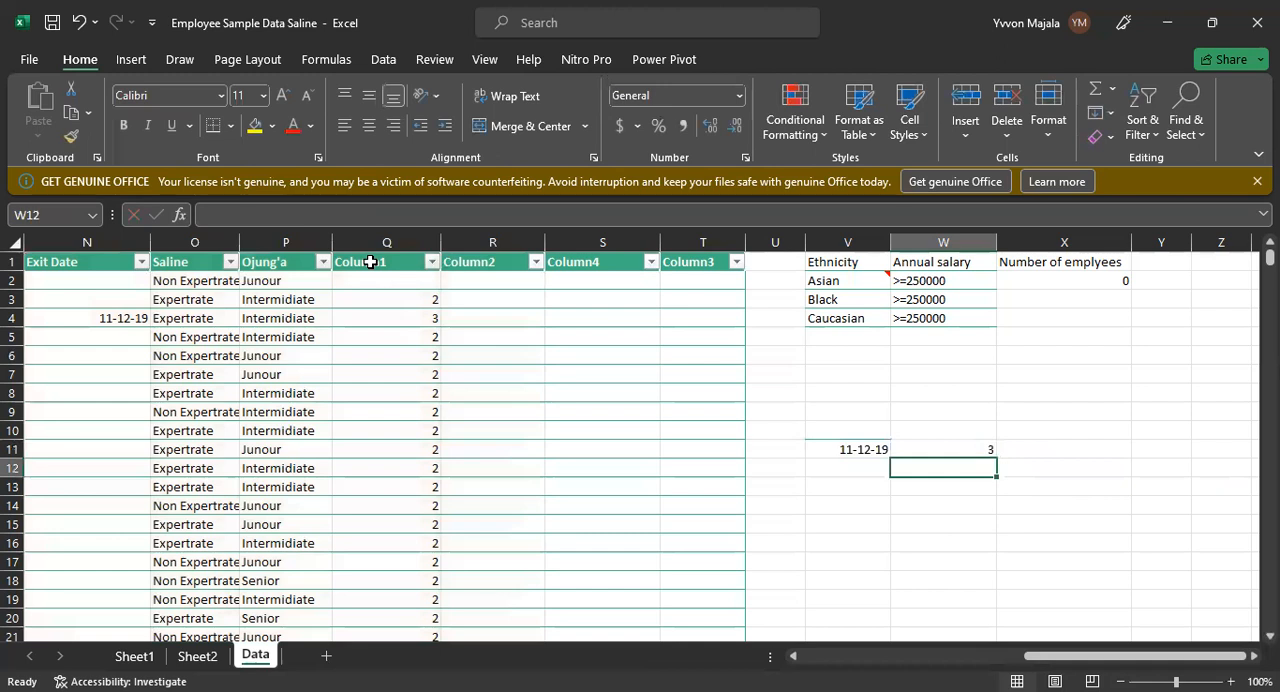
# Step: Review the VLOOKUP formula in W11 and check its result against the Exit Date and Column1 entries in row 4
pyautogui.doubleClick(937, 450)
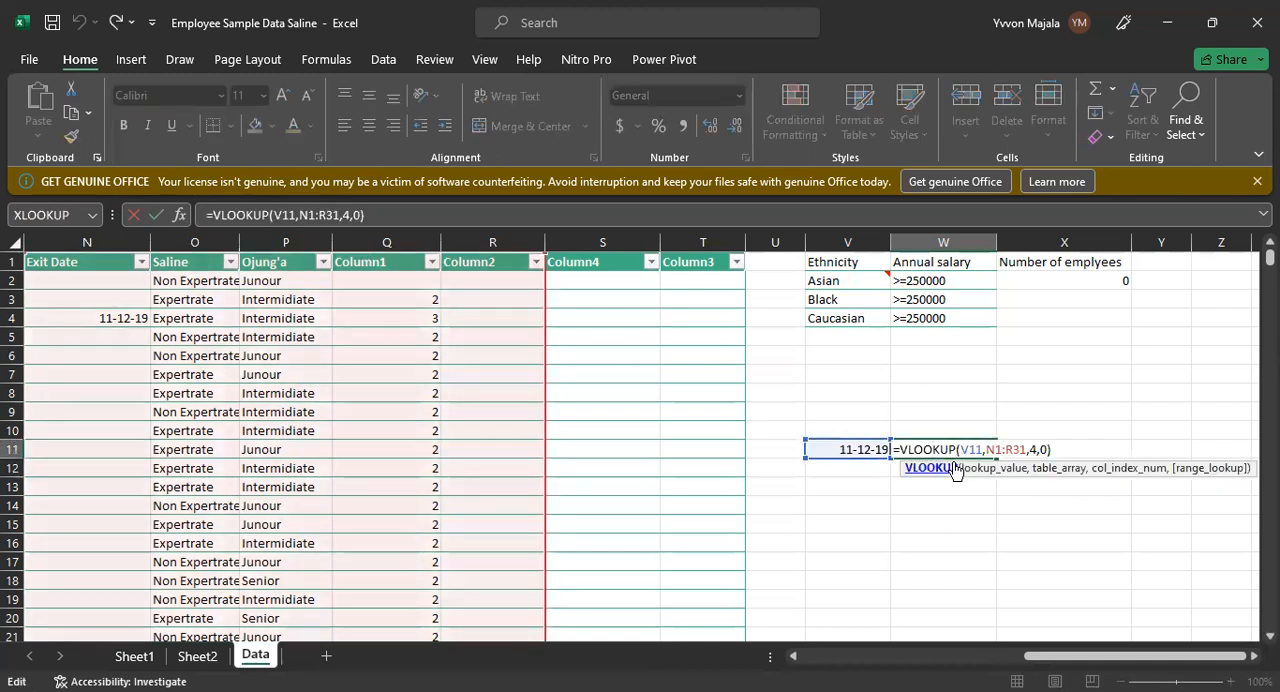
pyautogui.press('Return')
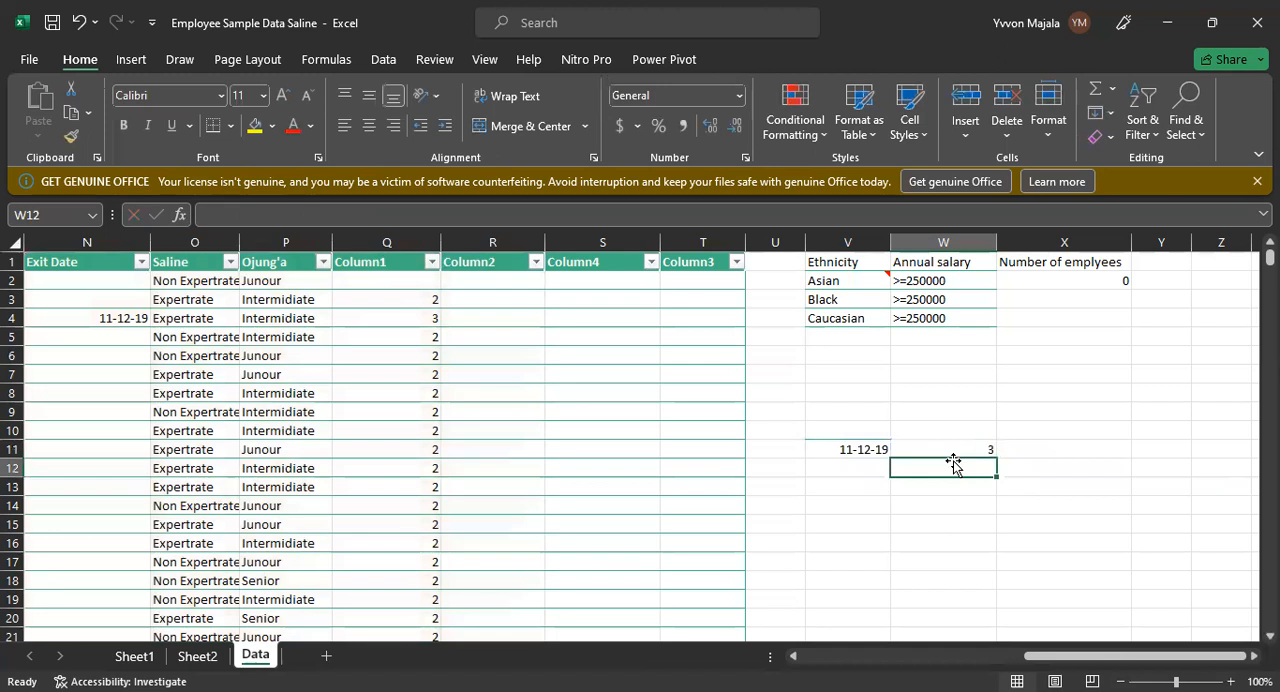
pyautogui.click(868, 449)
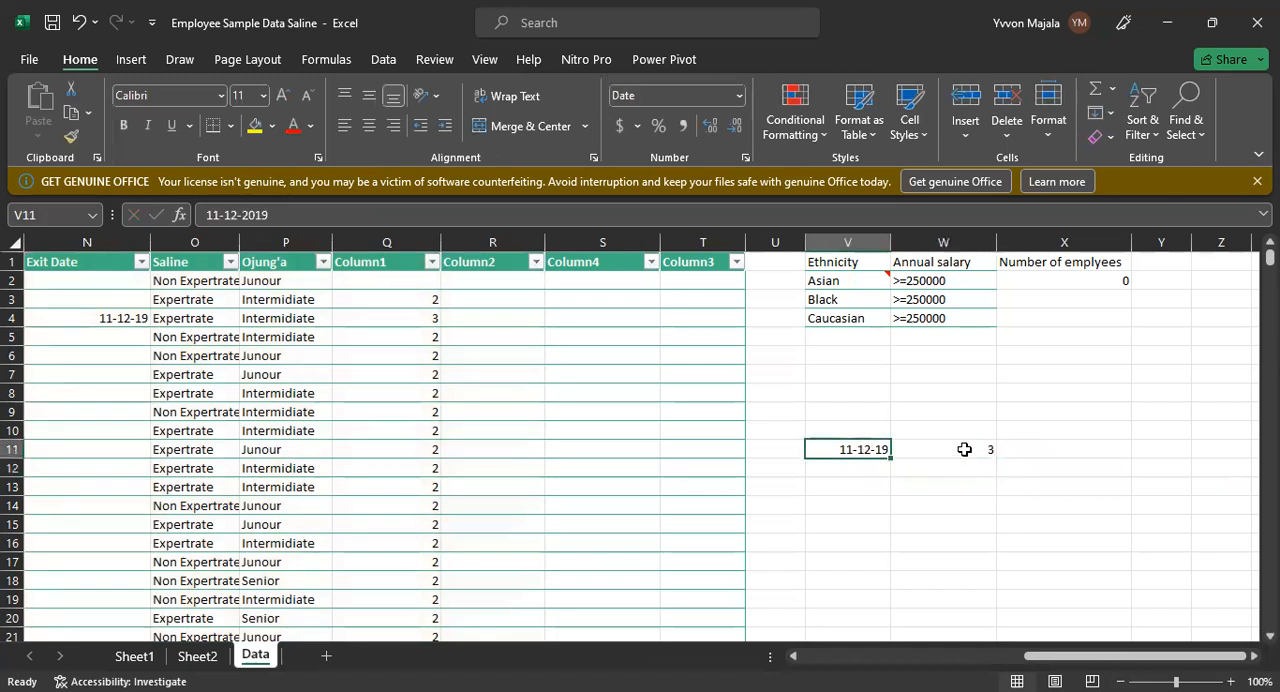
pyautogui.click(14, 318)
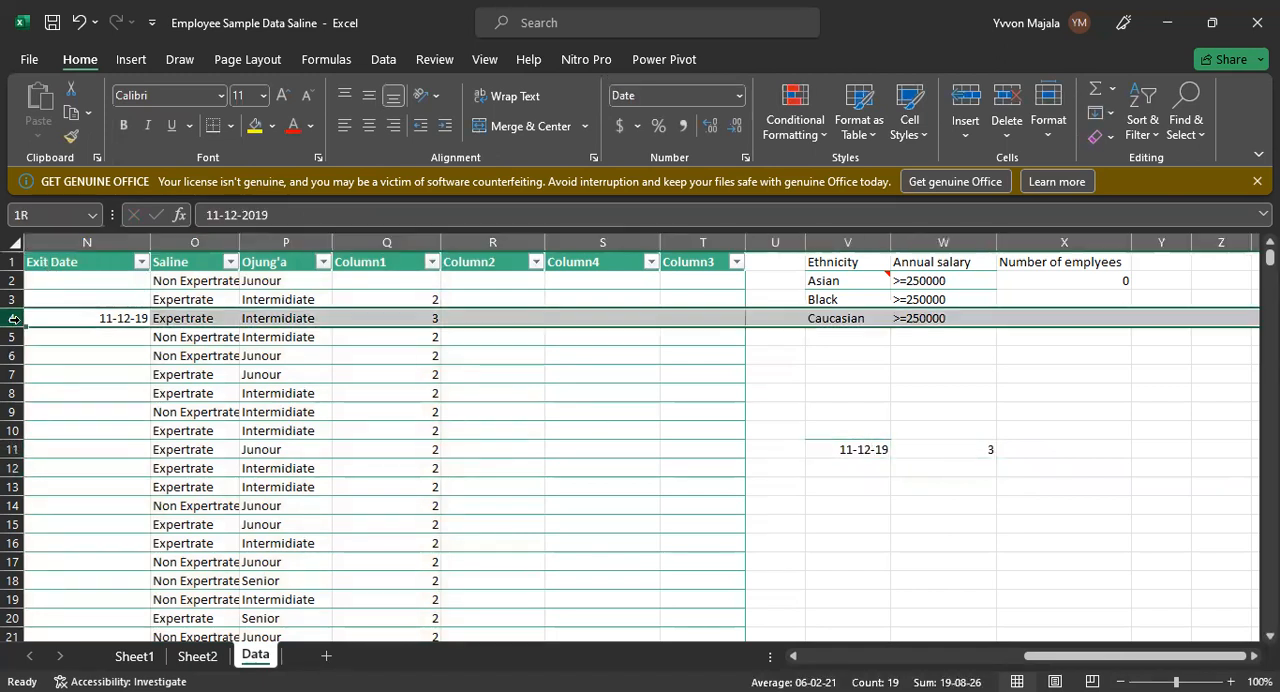
pyautogui.click(423, 315)
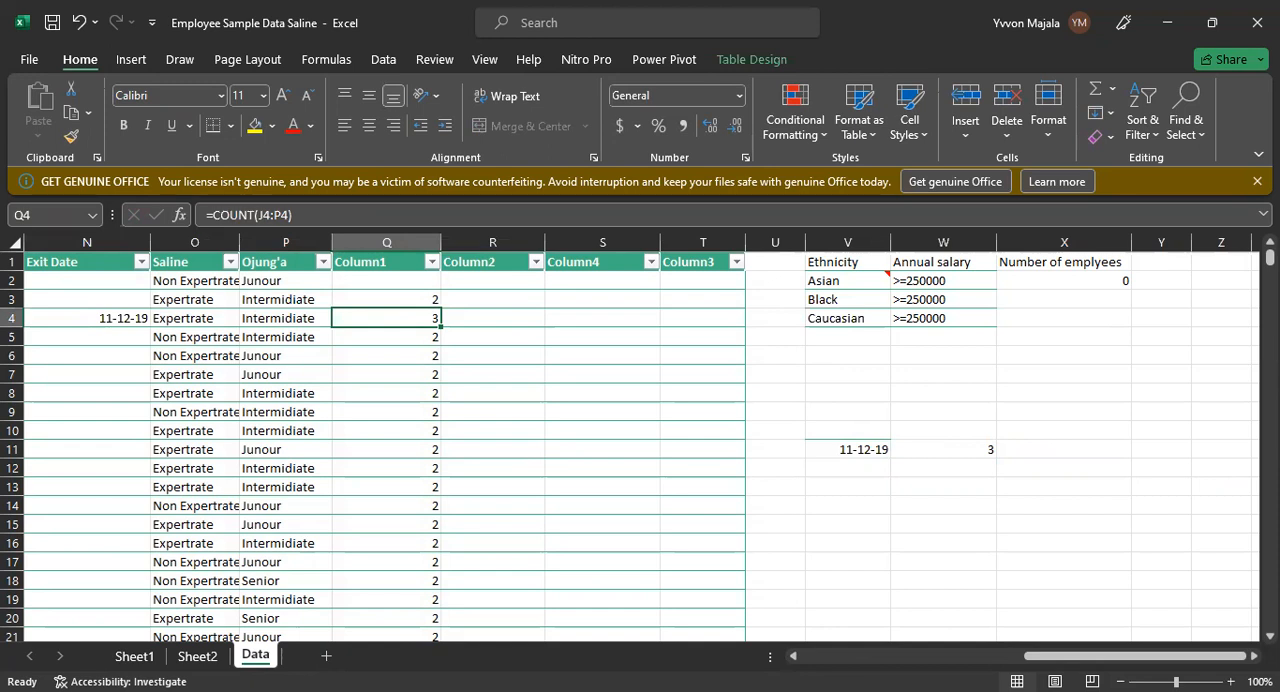
pyautogui.hotkey('alt', 'Tab')
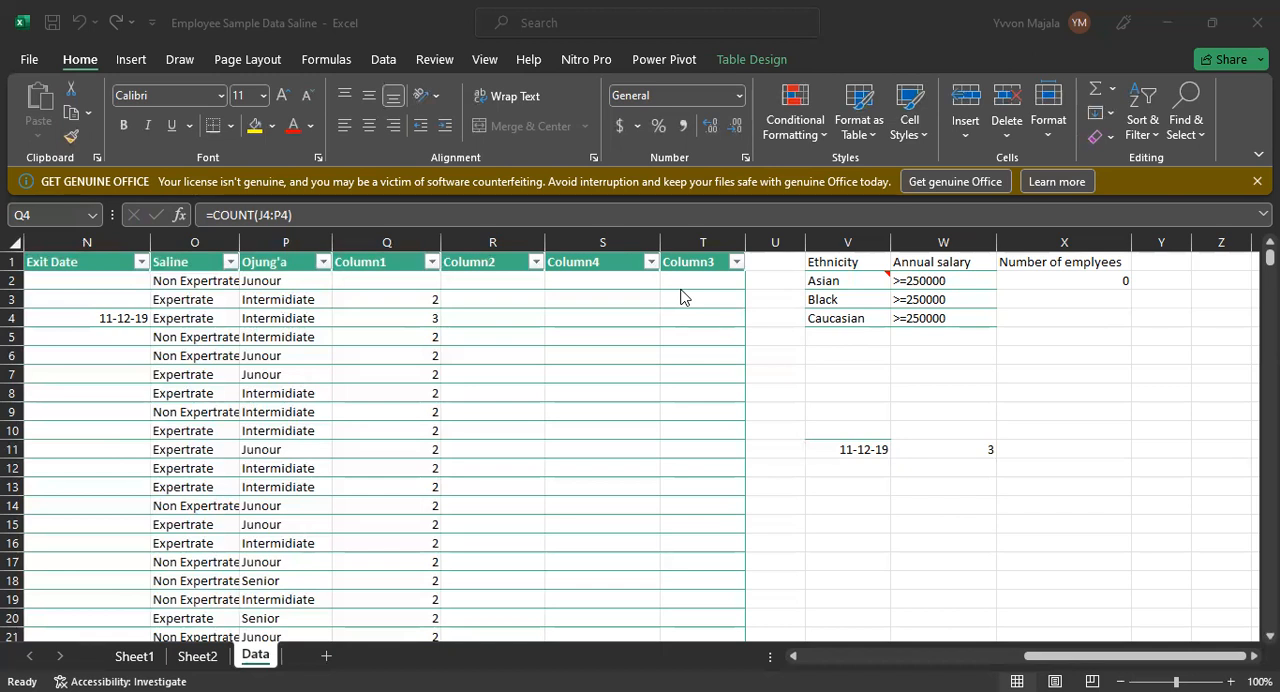
# Step: Clear the VLOOKUP formula from W11 and the copied date from V11
pyautogui.click(975, 455)
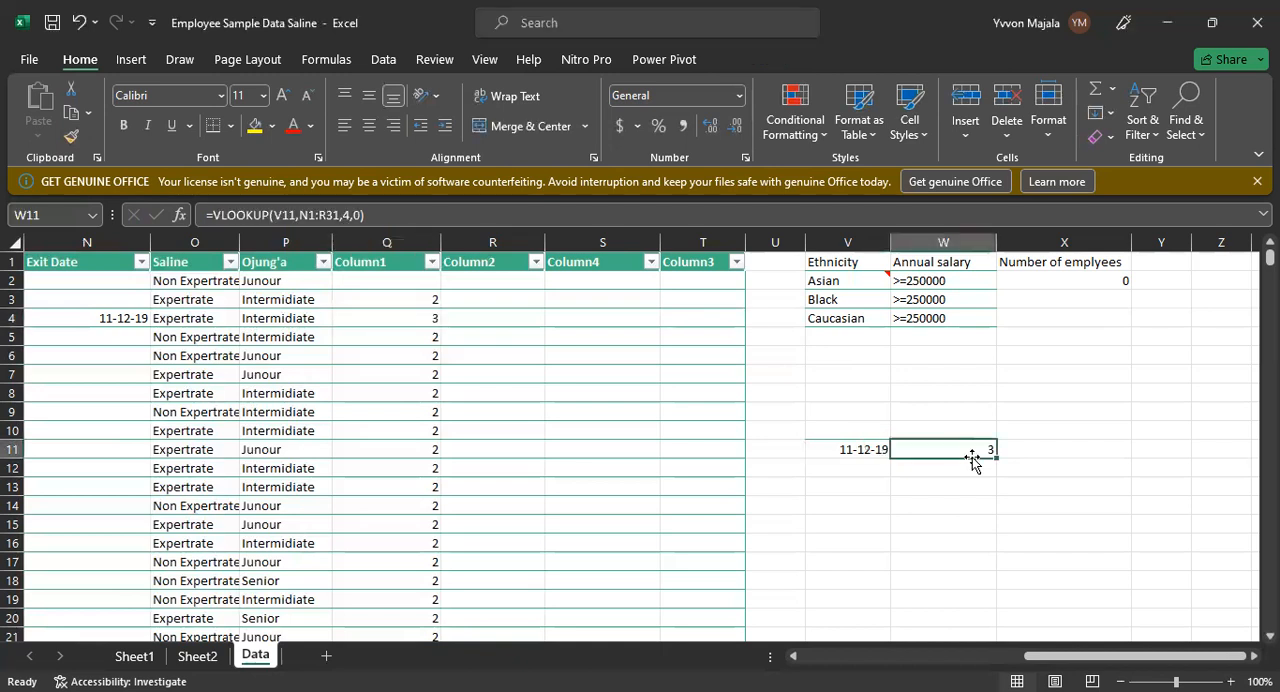
pyautogui.press('BackSpace')
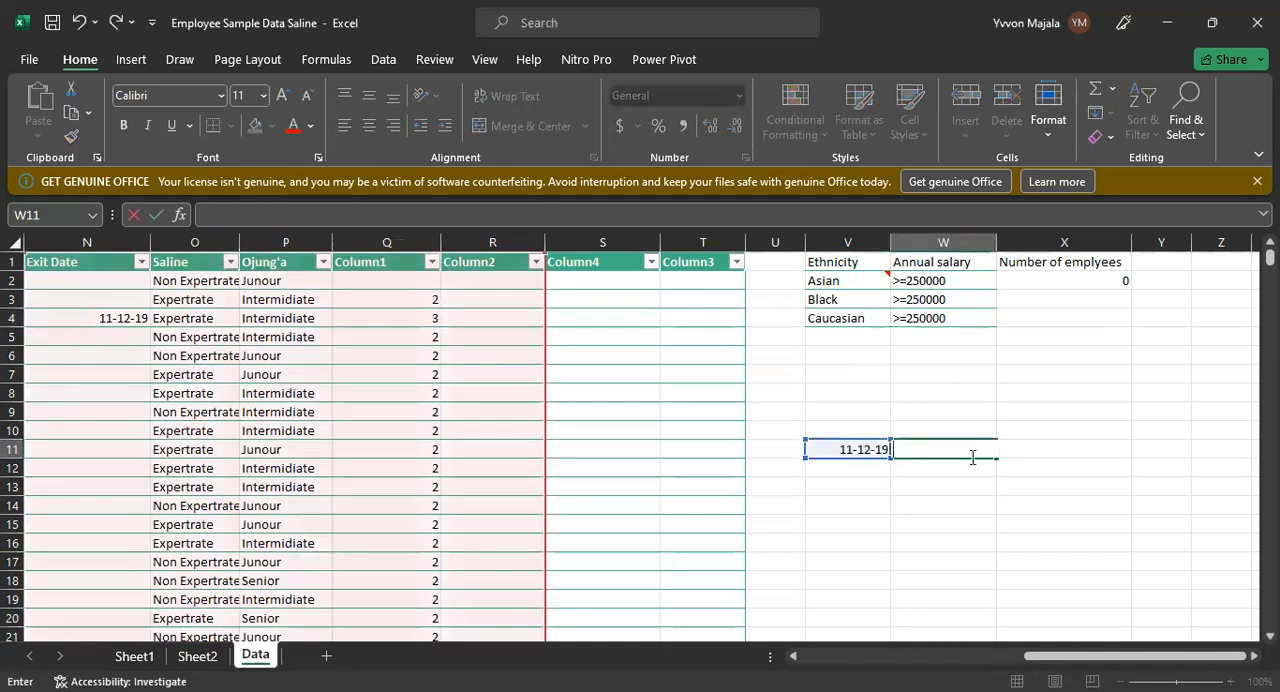
pyautogui.press('Left')
pyautogui.press('BackSpace')
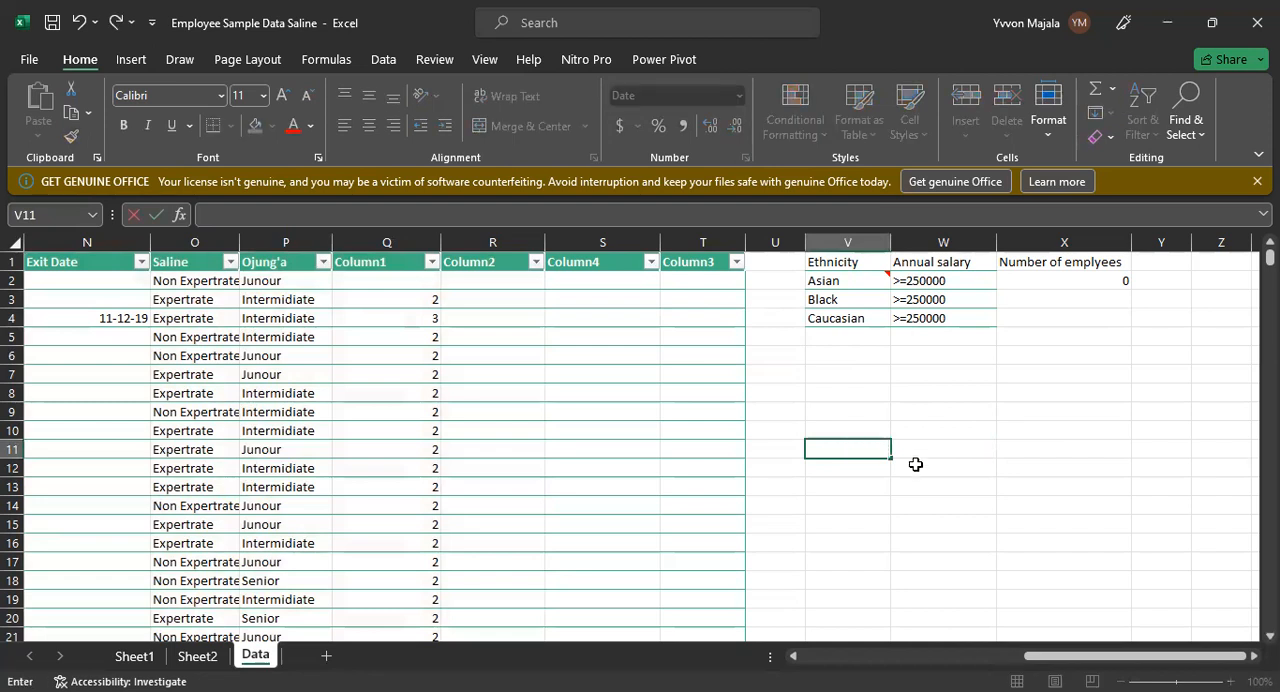
pyautogui.click(789, 507)
pyautogui.click(834, 456)
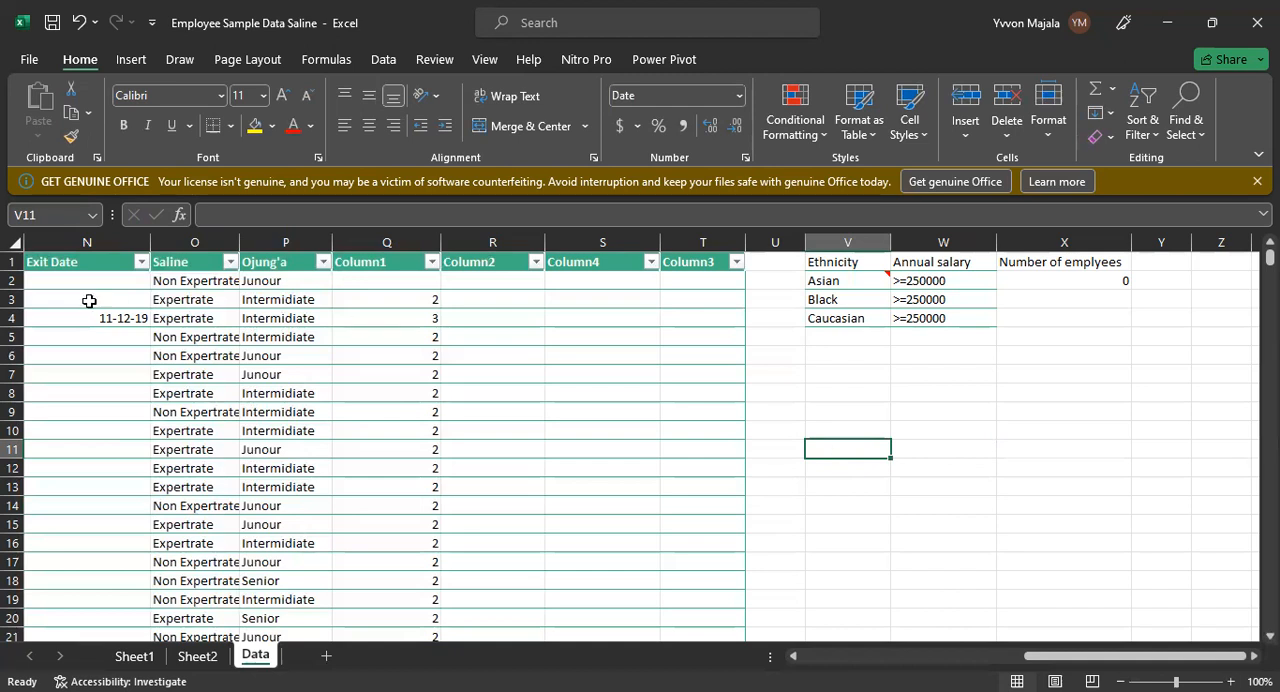
# Step: Copy the exit date 11-12-2019 from N4 into cell V11
pyautogui.click(70, 316)
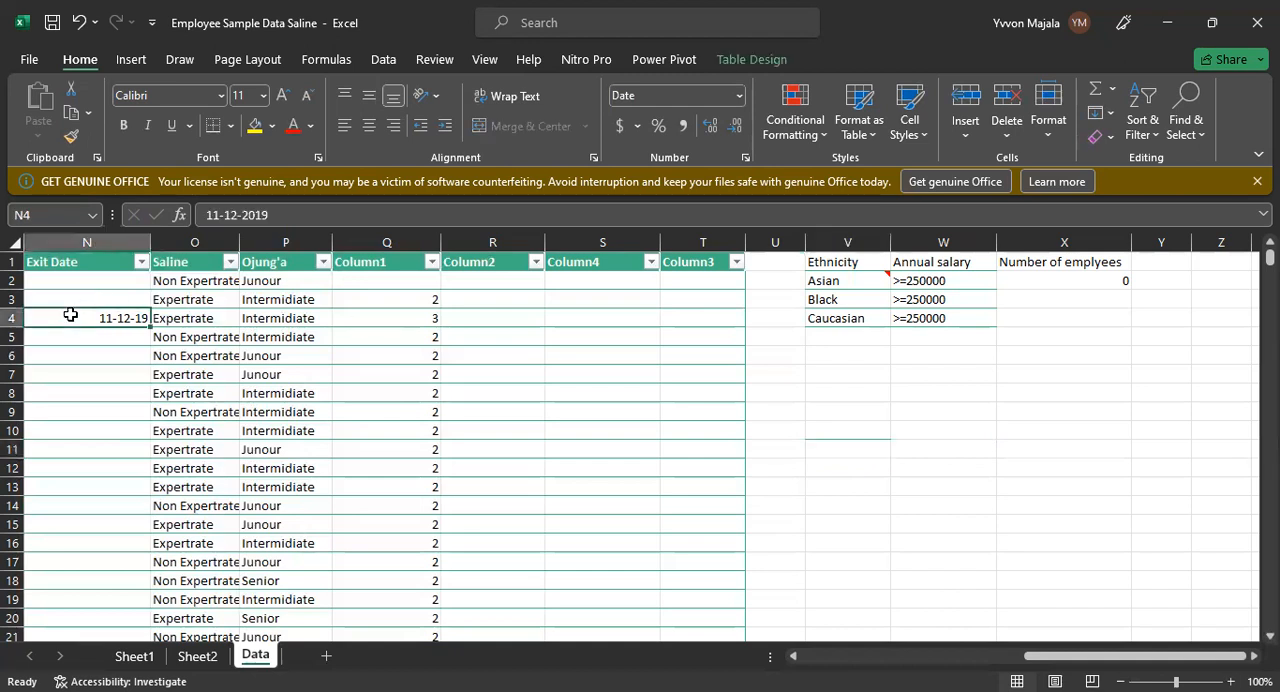
pyautogui.click(415, 315)
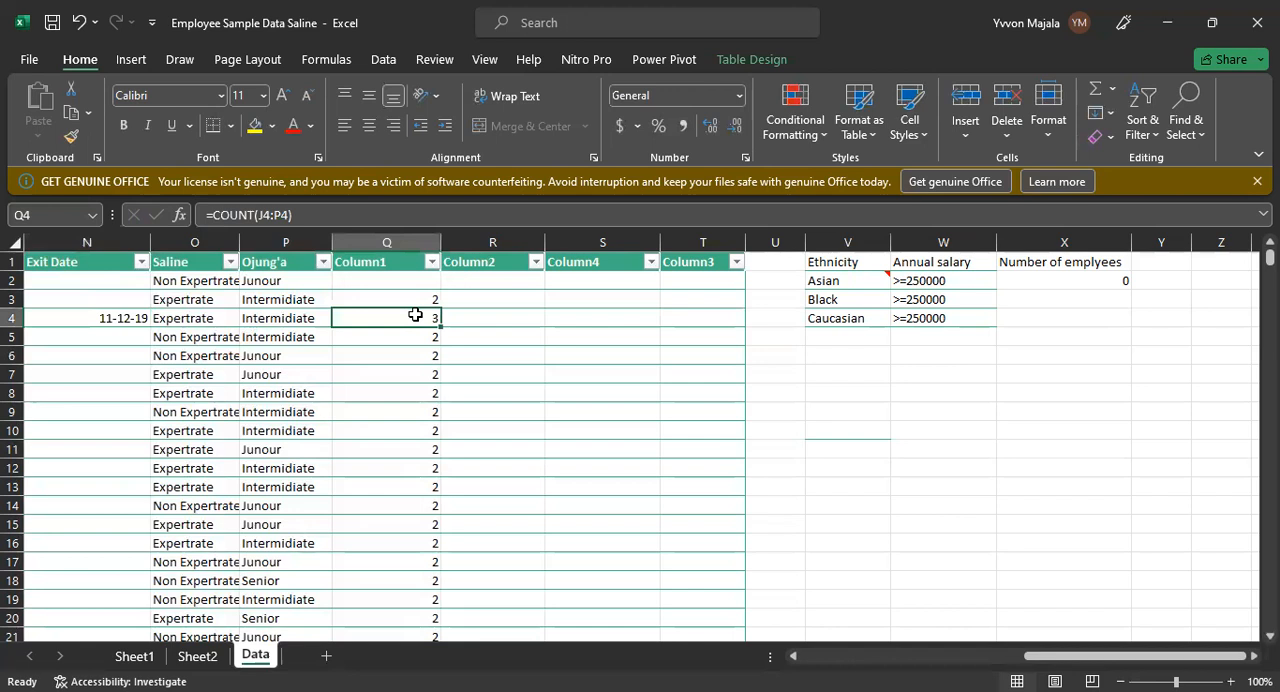
pyautogui.click(102, 318)
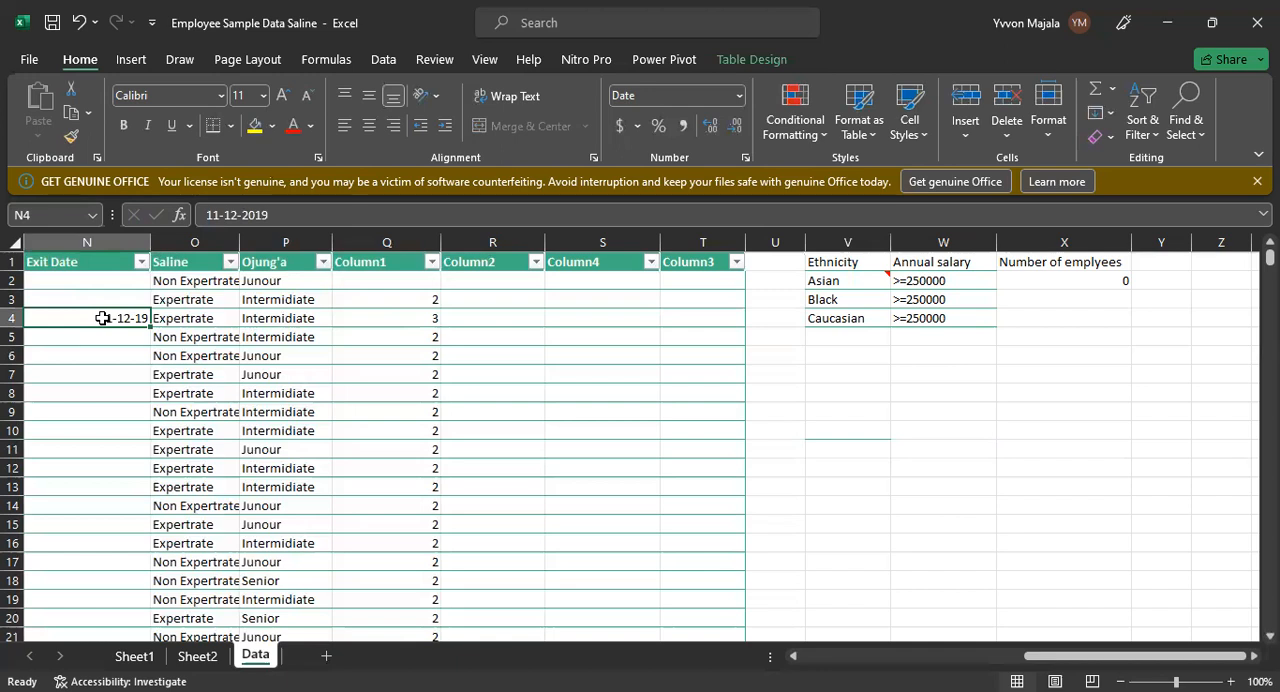
pyautogui.hotkey('ctrl', 'c')
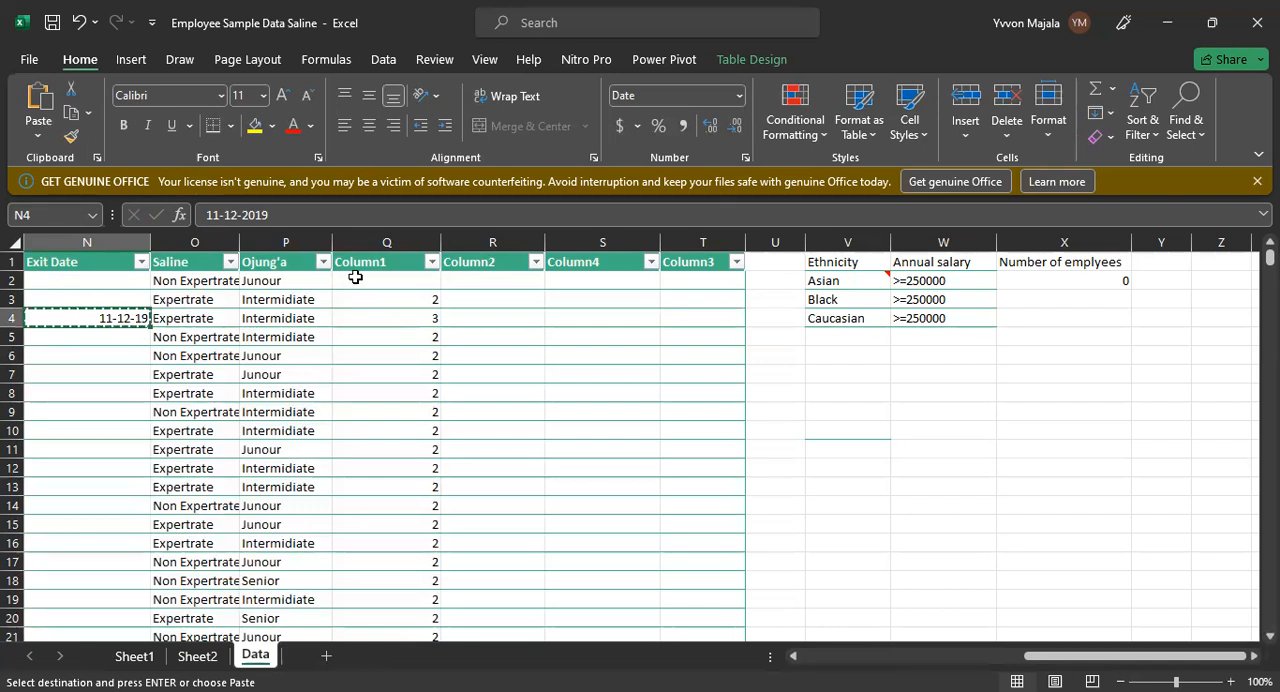
pyautogui.hotkey('alt', 'Tab')
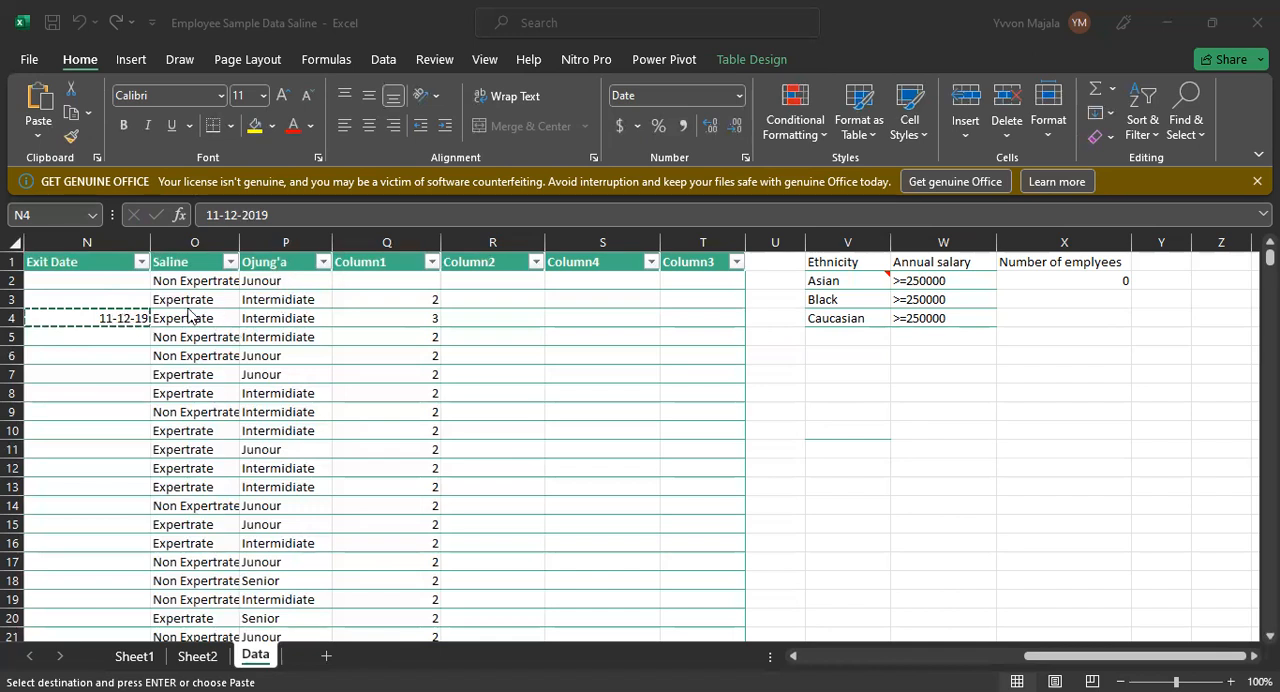
pyautogui.click(128, 325)
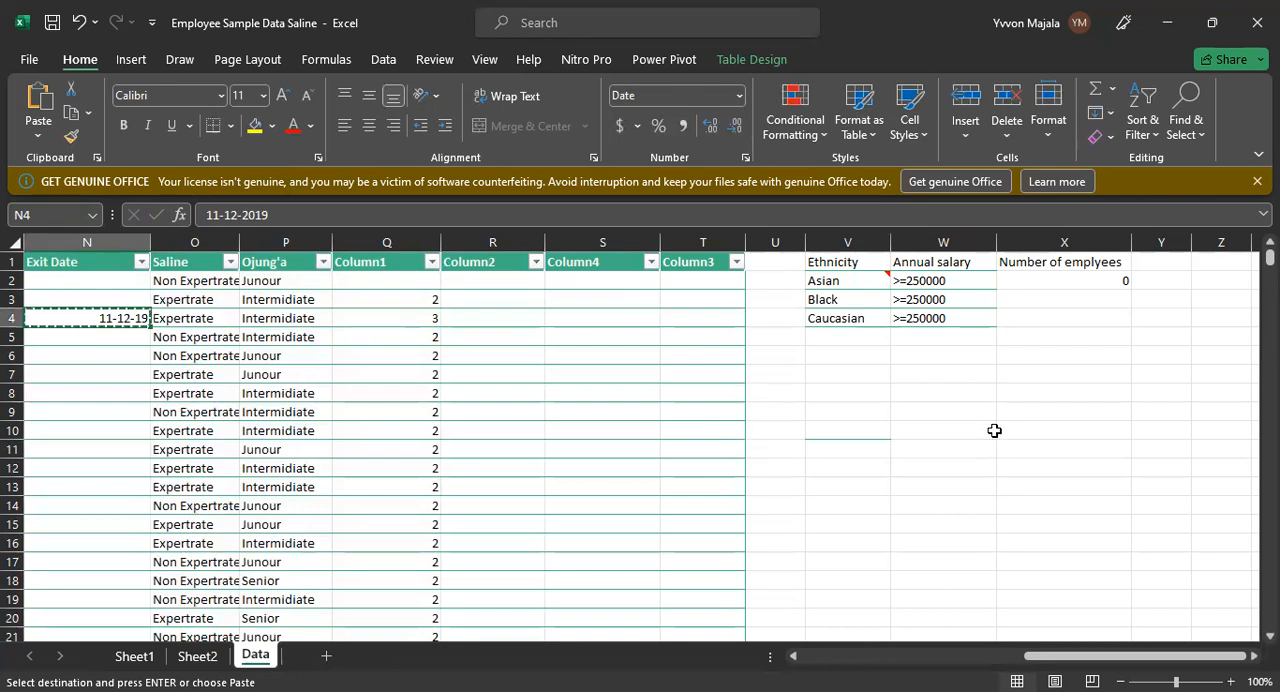
pyautogui.click(878, 449)
pyautogui.hotkey('ctrl', 'v')
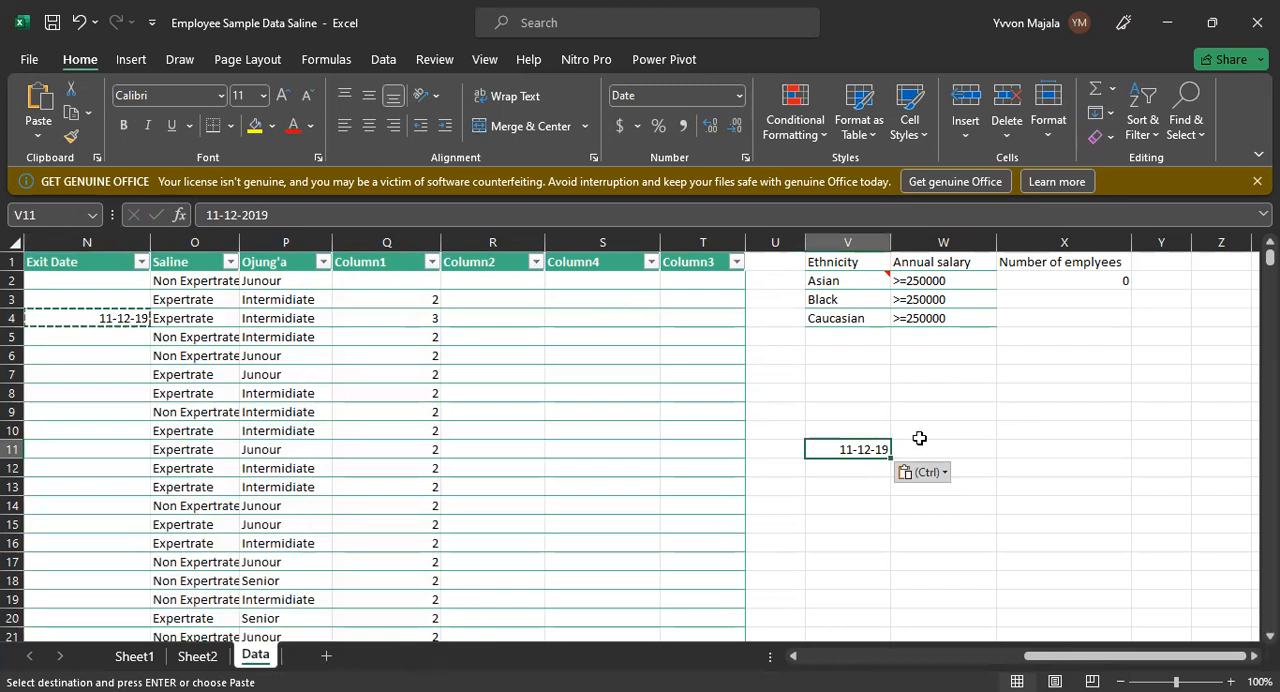
# Step: Start a VLOOKUP formula in W11 with V11 as the lookup value
pyautogui.click(921, 434)
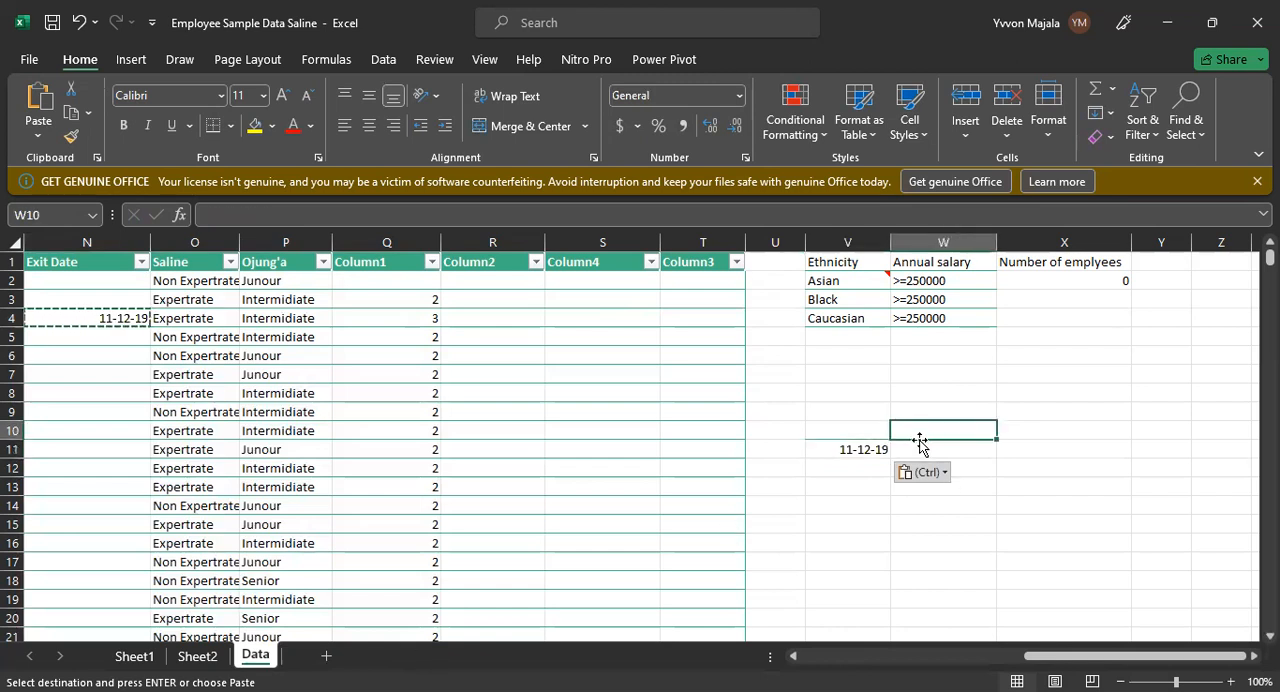
pyautogui.press('Down')
pyautogui.write('=')
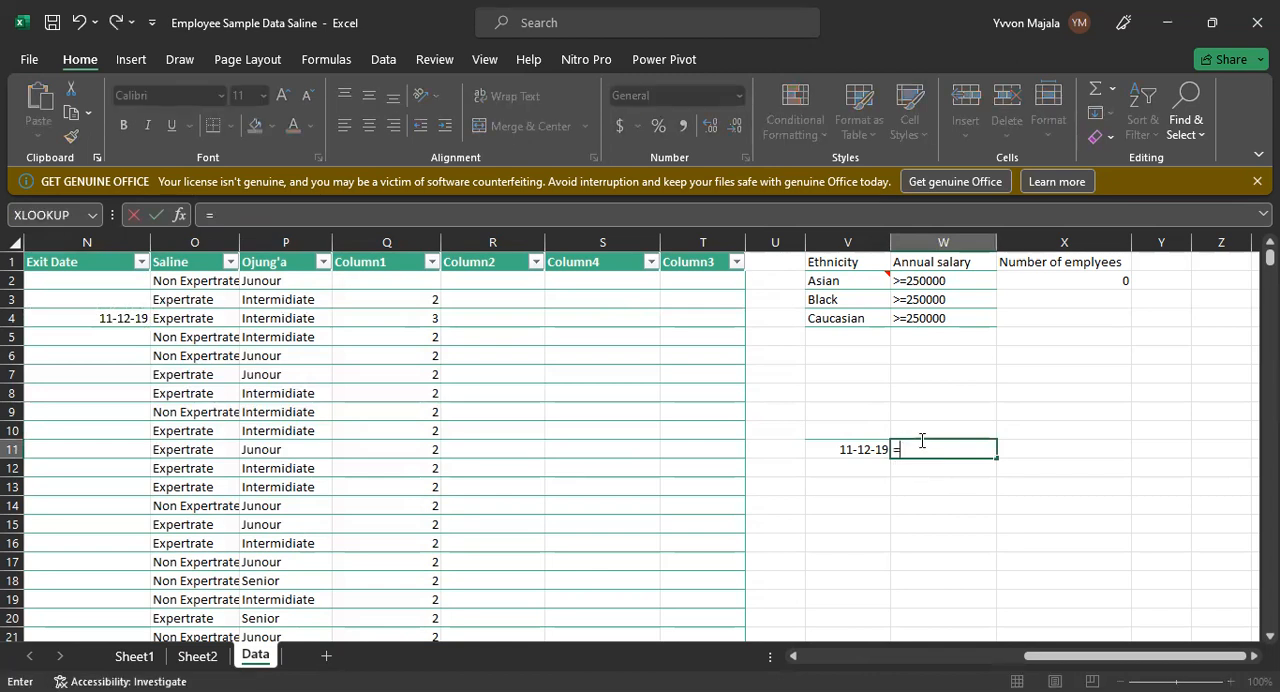
pyautogui.write('V')
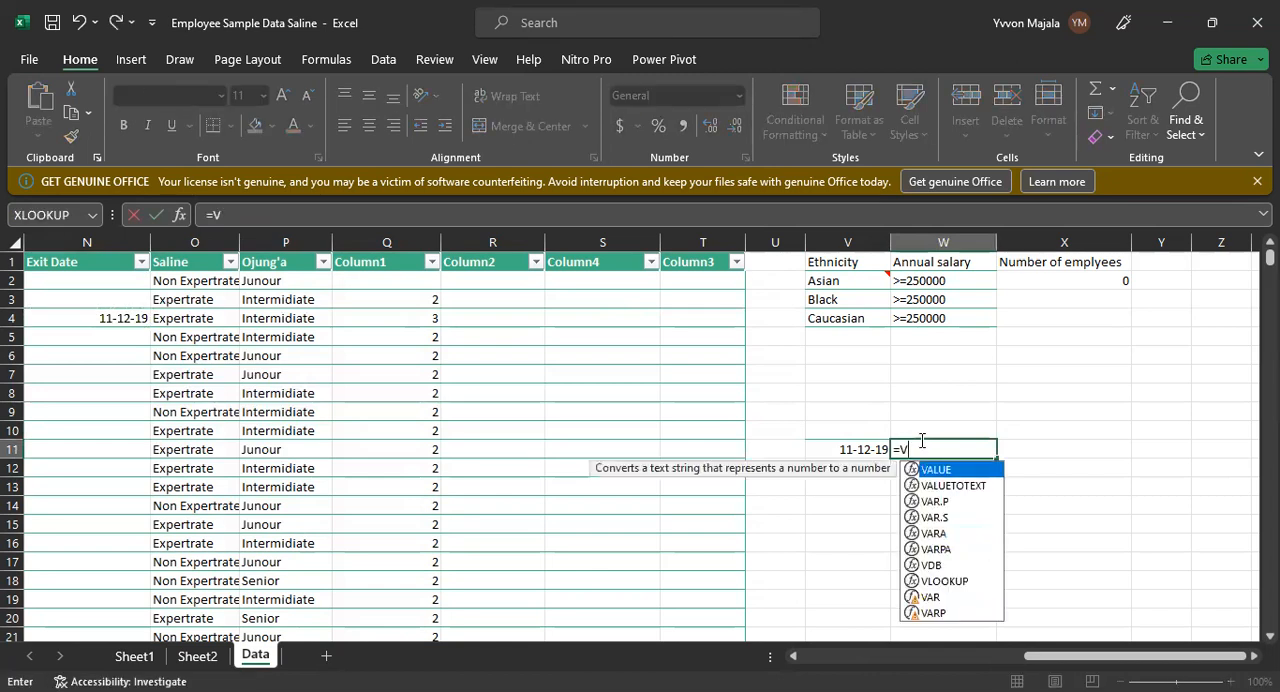
pyautogui.write('LOOKUP')
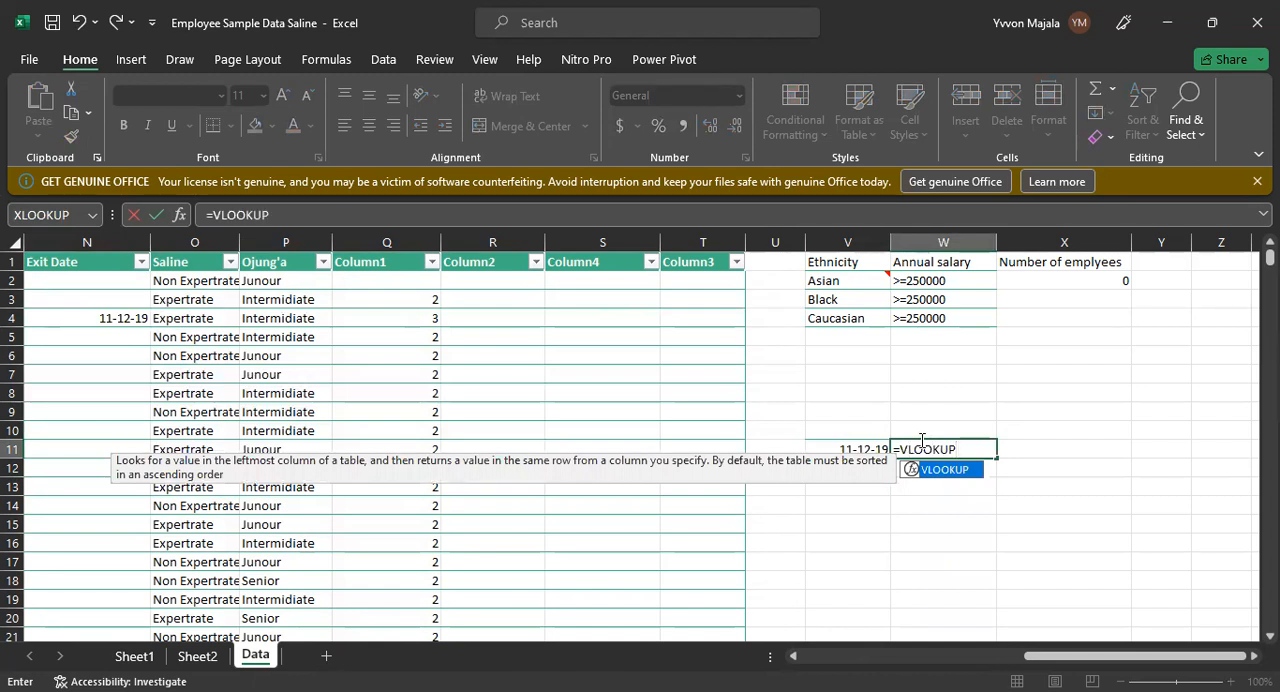
pyautogui.write('(')
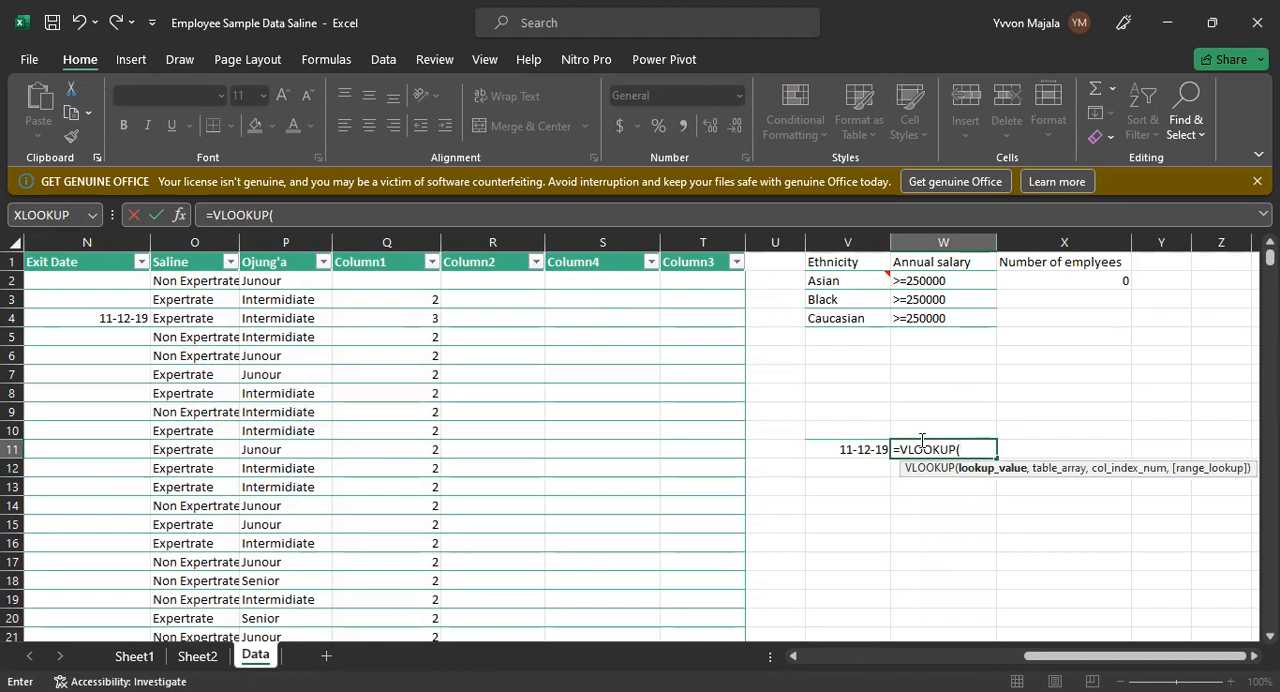
pyautogui.click(851, 451)
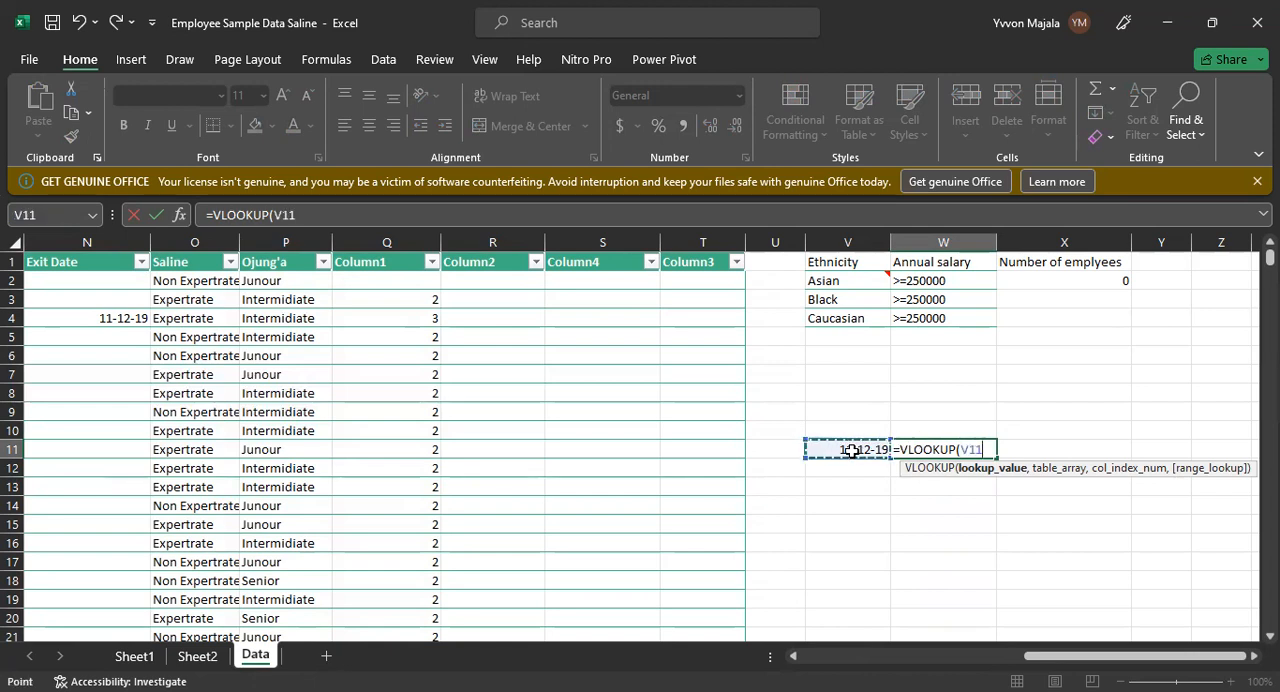
pyautogui.write(',')
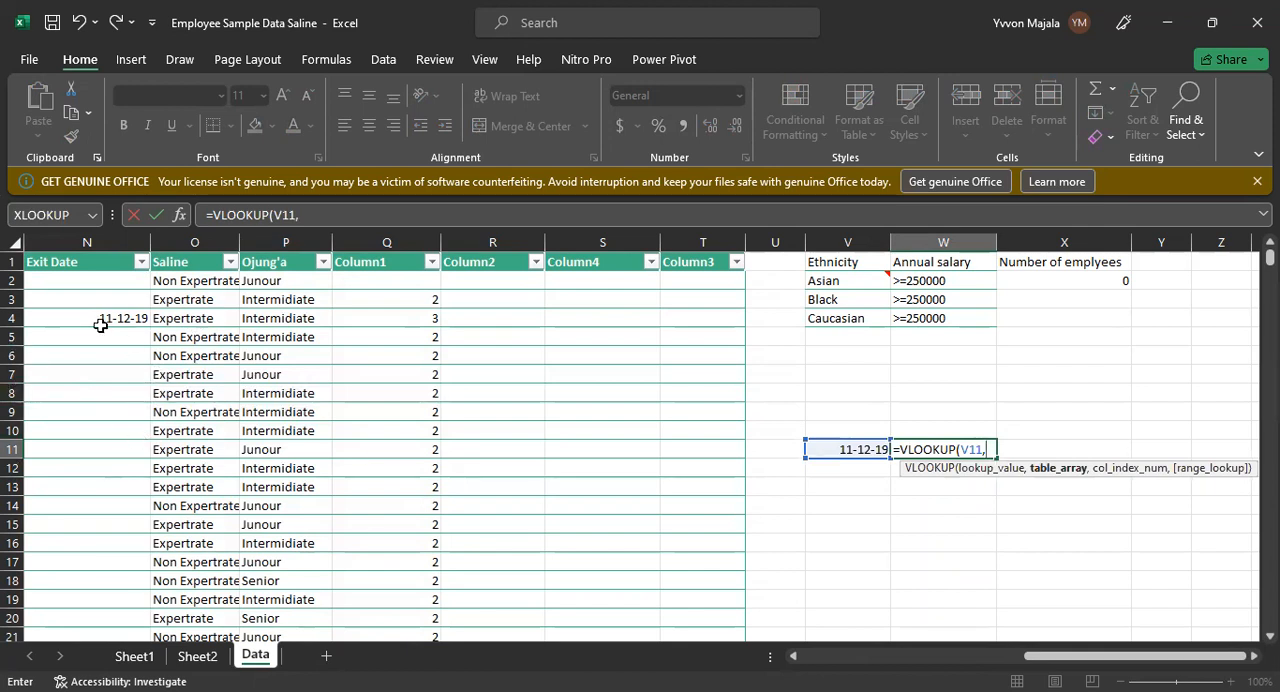
# Step: Set the VLOOKUP's table array to N1:Q34, spanning the Exit Date through Column1 columns
pyautogui.click(30, 262)
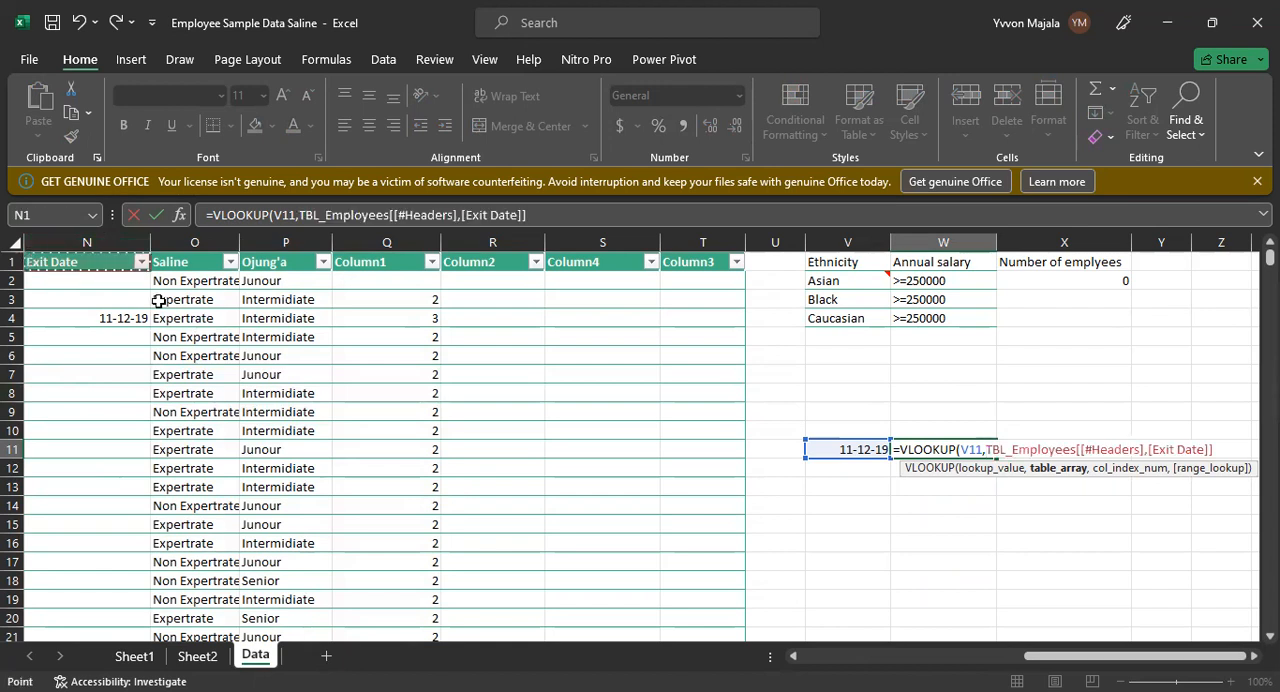
pyautogui.moveTo(458, 513); pyautogui.dragTo(420, 652)
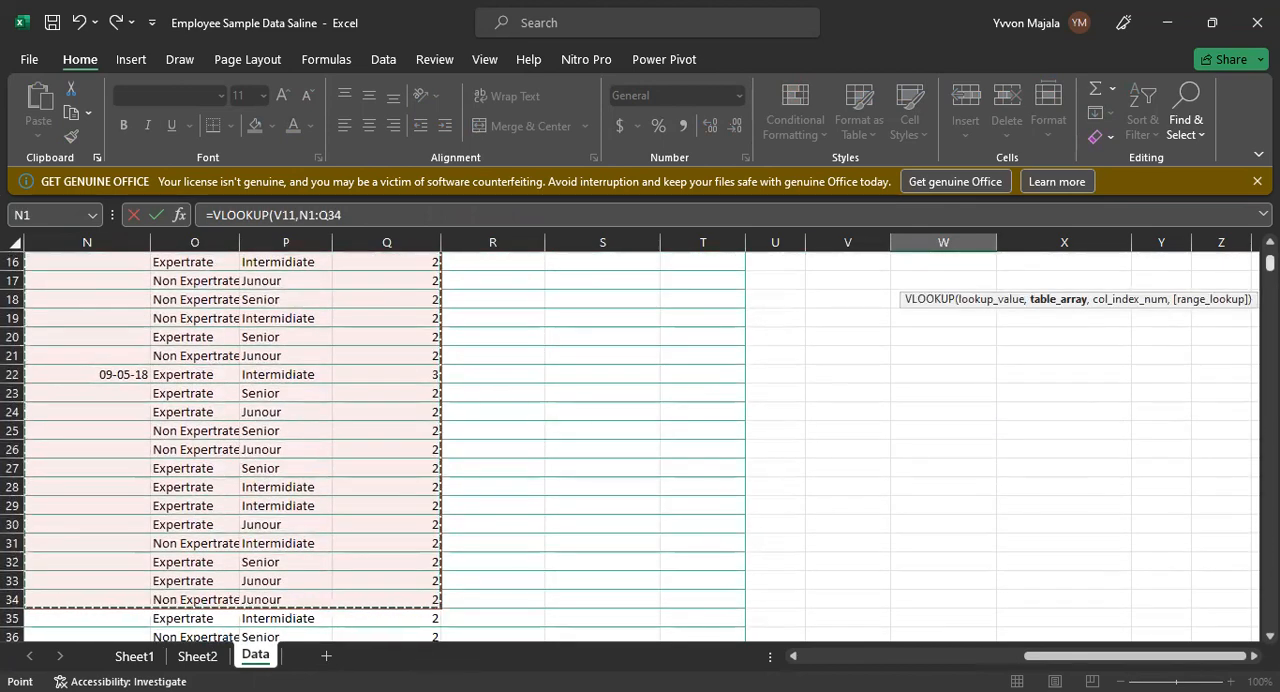
pyautogui.scroll(3, 630, 445)
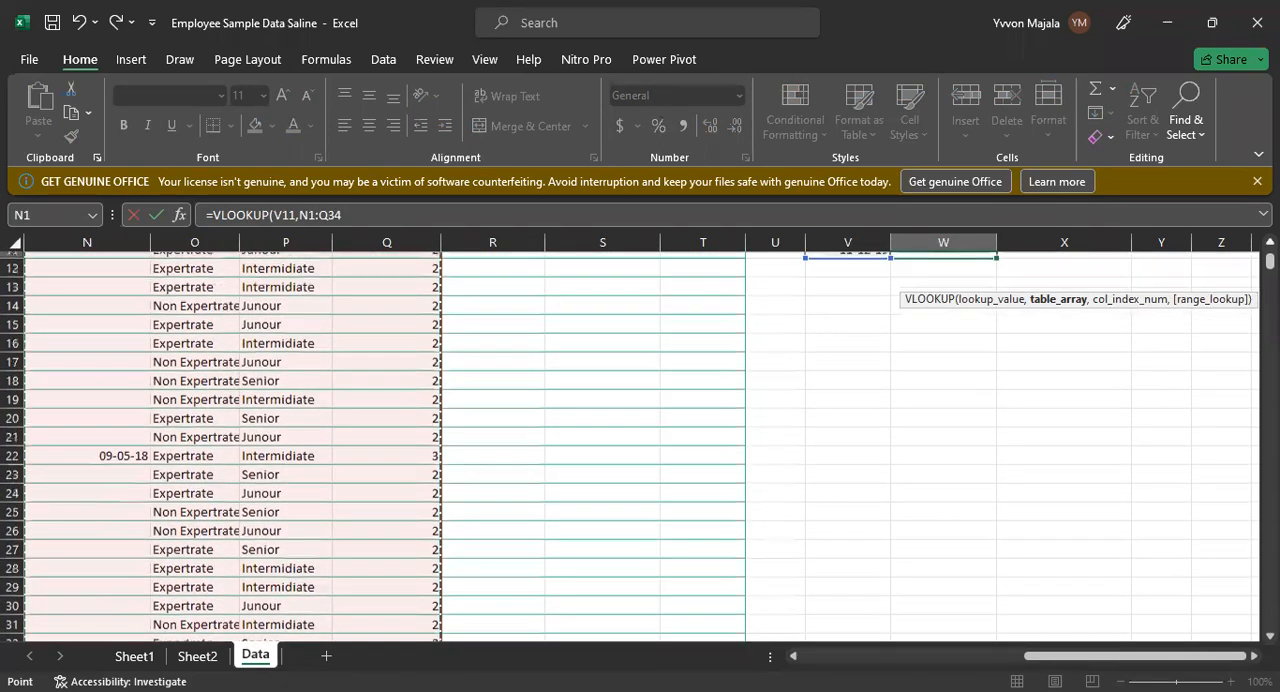
pyautogui.scroll(2, 1170, 342)
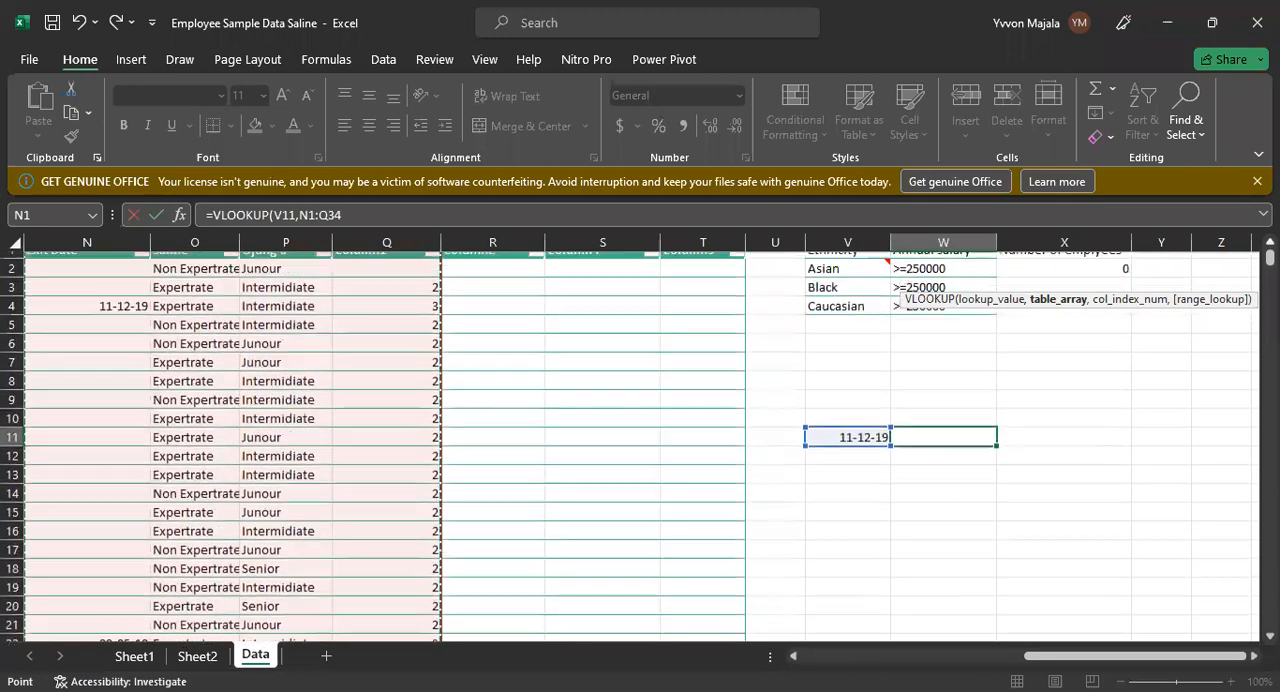
pyautogui.write(',')
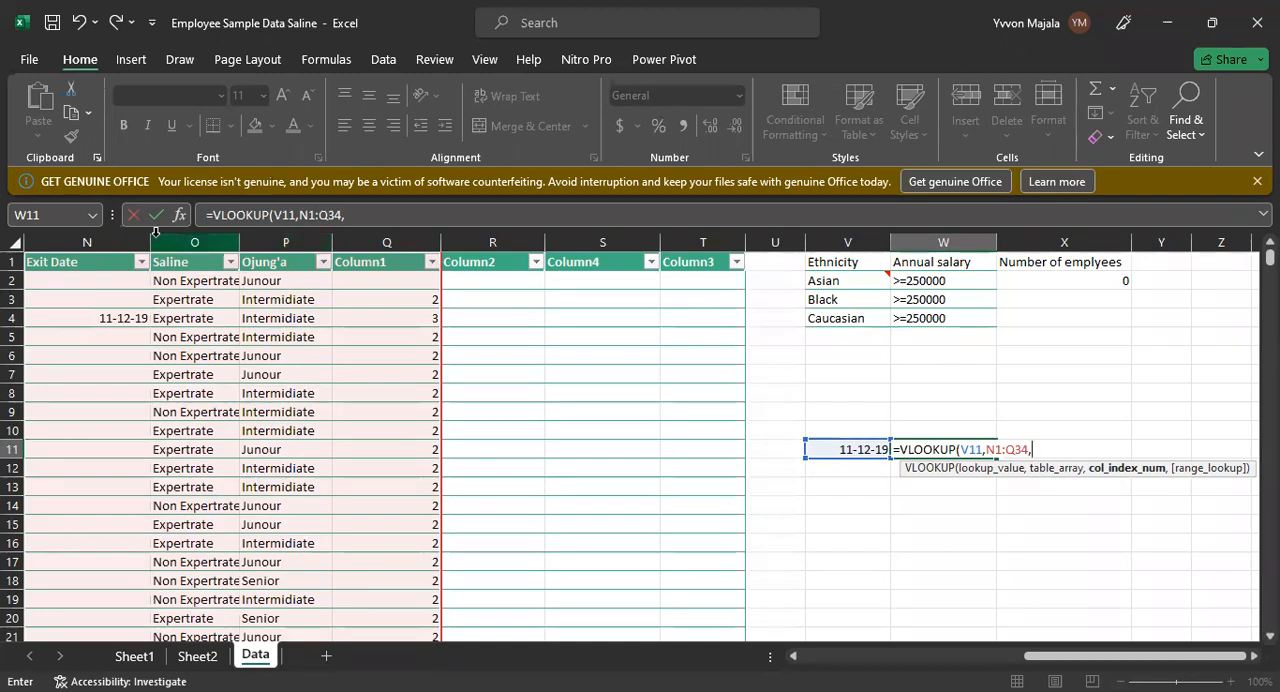
pyautogui.click(116, 240)
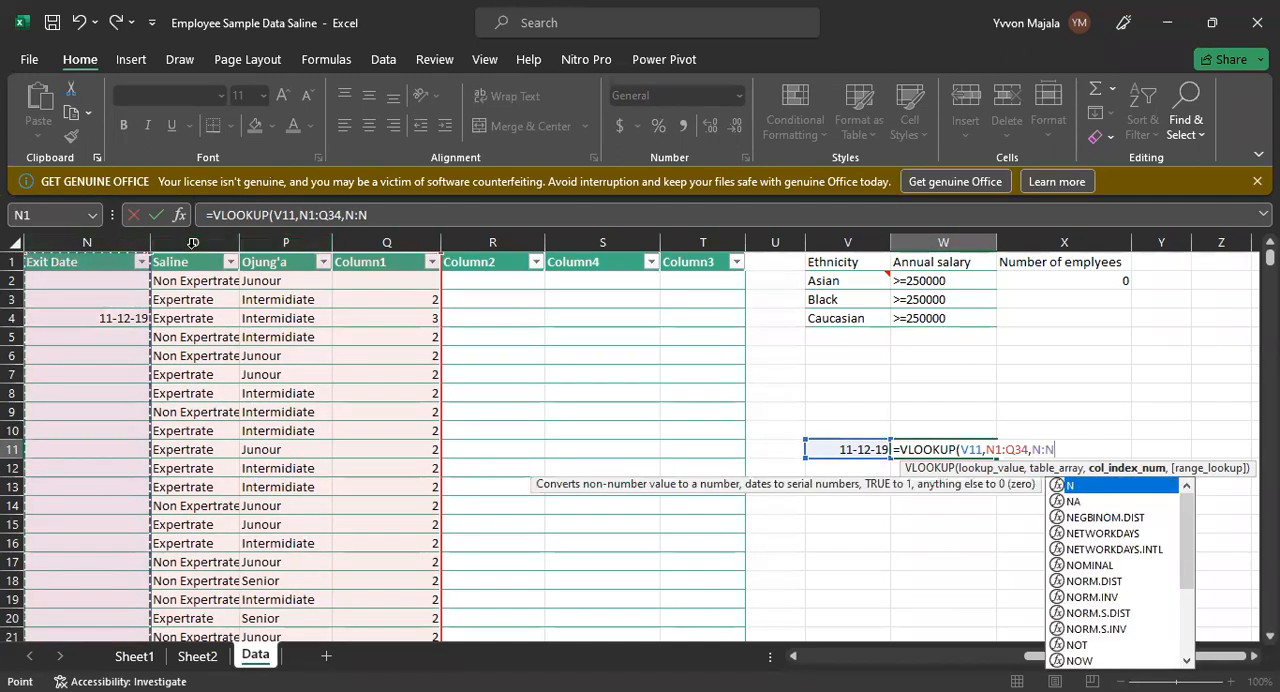
pyautogui.click(192, 245)
pyautogui.click(285, 243)
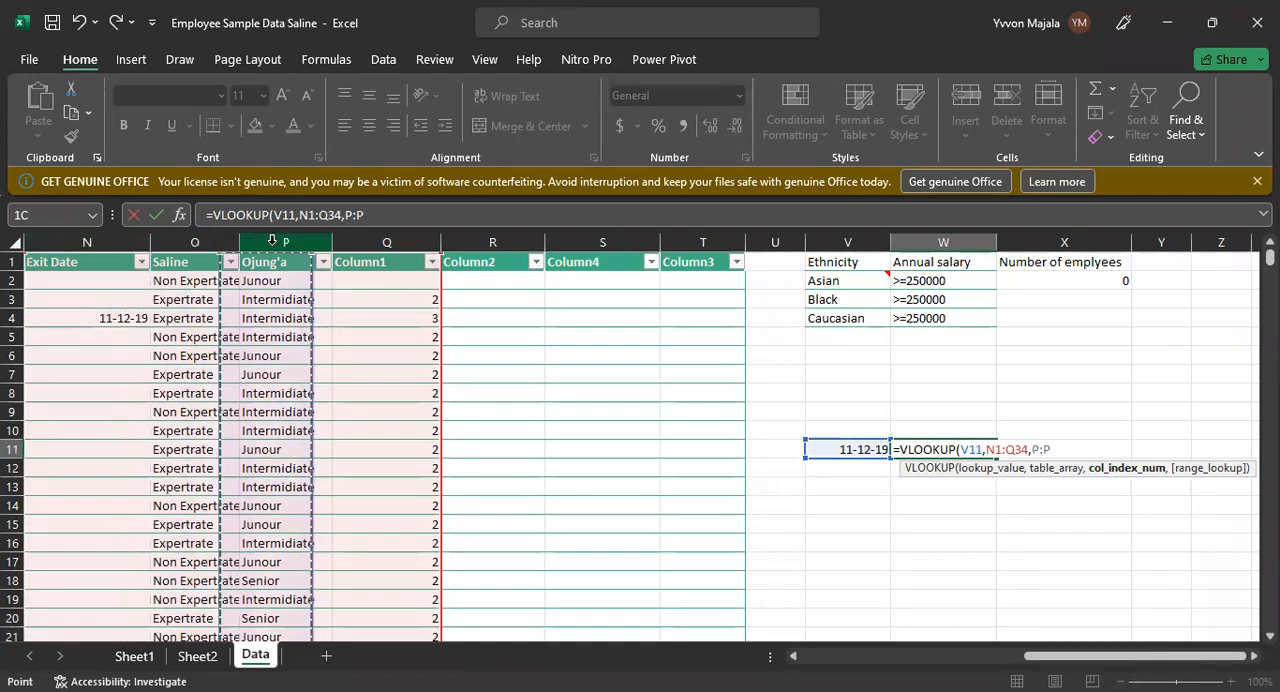
pyautogui.click(288, 337)
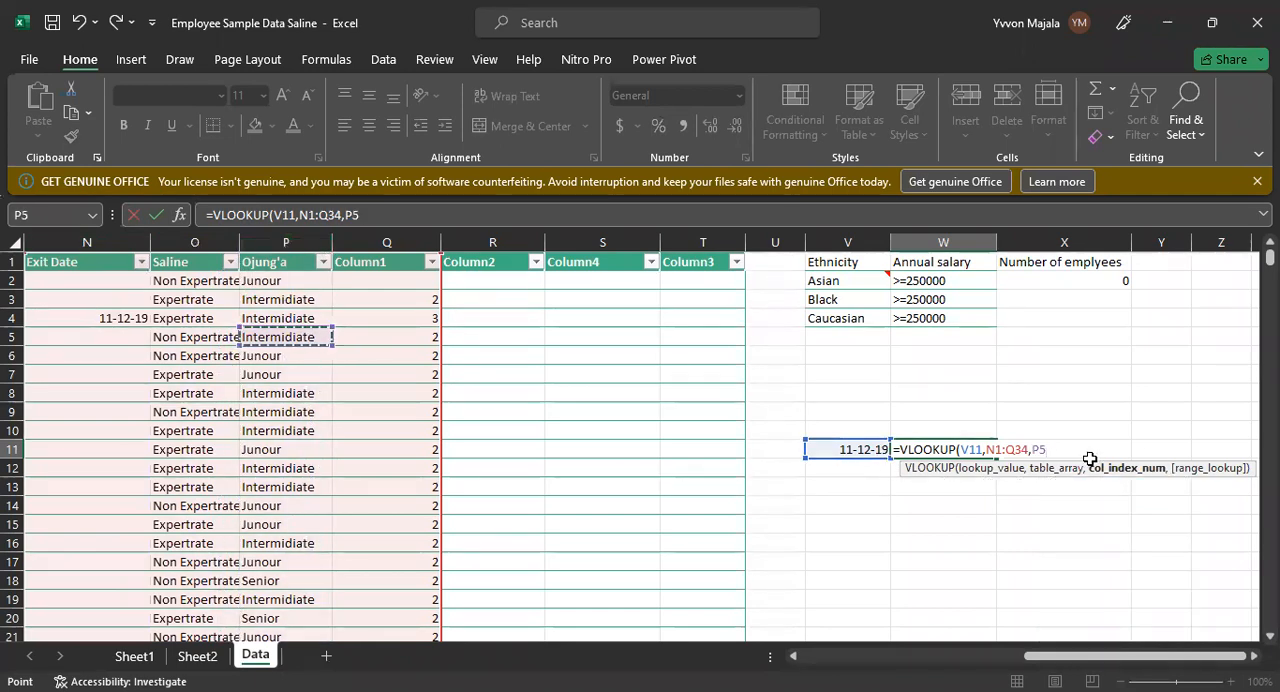
pyautogui.press('BackSpace')
pyautogui.press('BackSpace')
# Step: Complete the VLOOKUP with column index 3 for Ojung'a and range lookup 0 for an exact match
pyautogui.write('3')
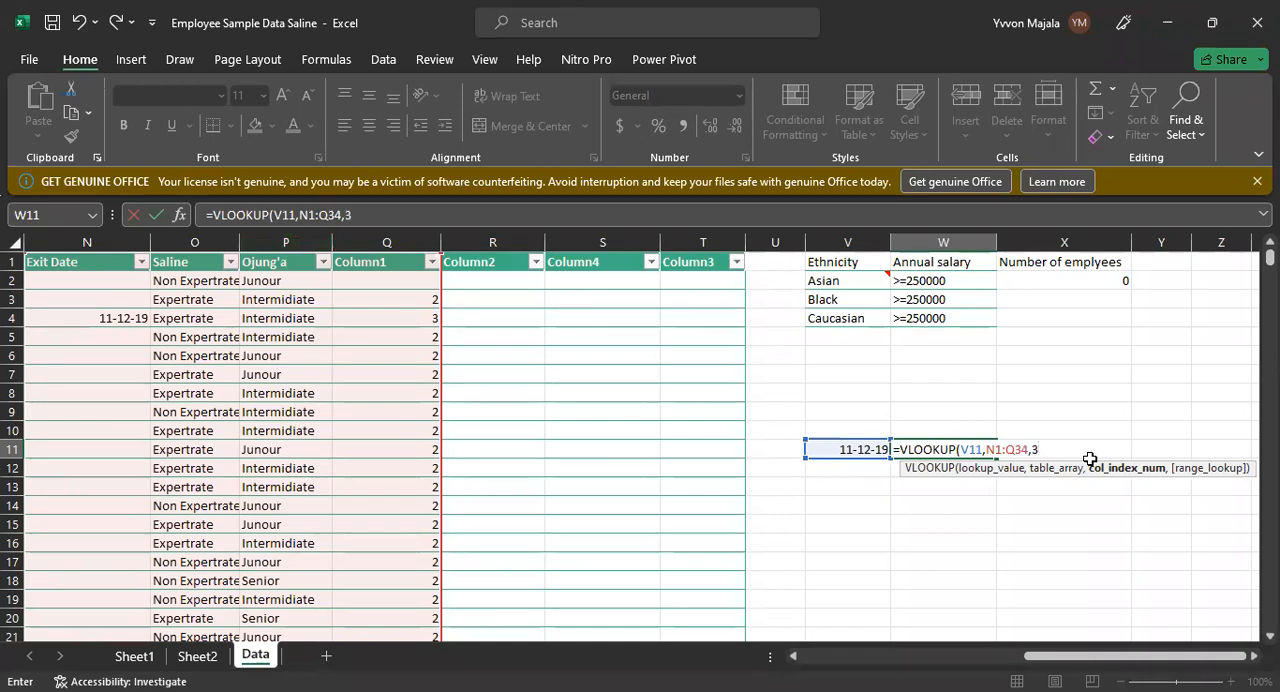
pyautogui.write(',')
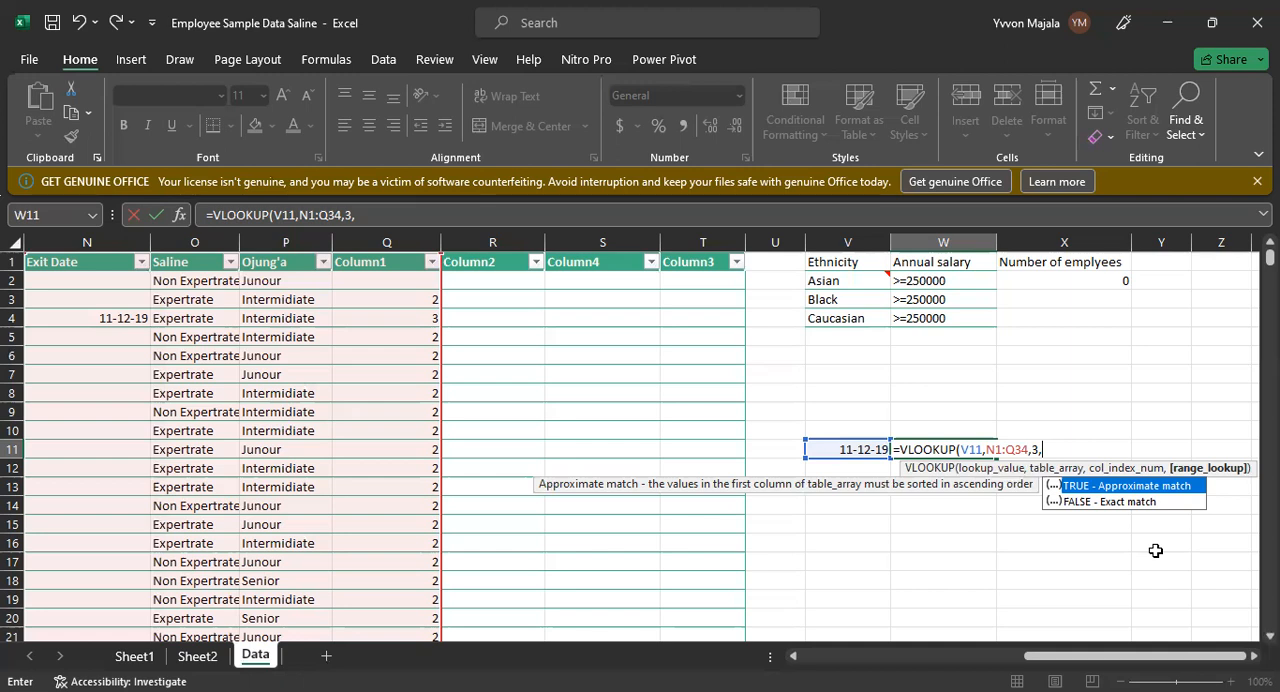
pyautogui.write('0')
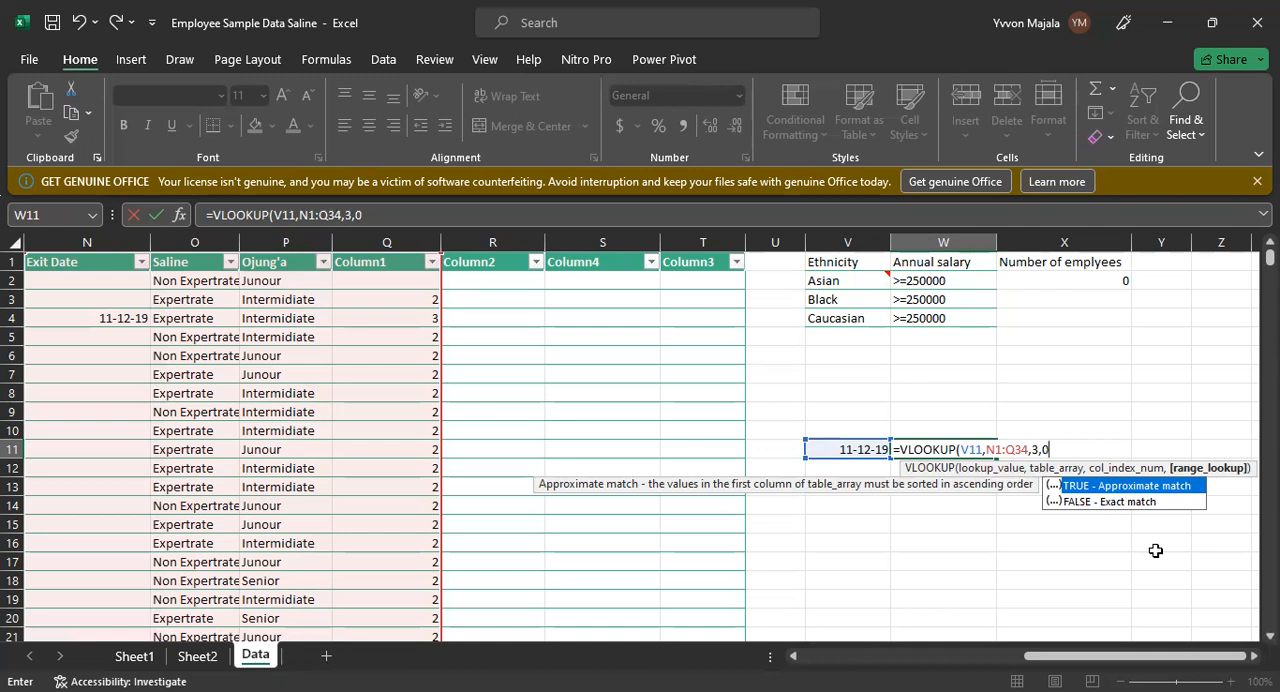
pyautogui.press('Return')
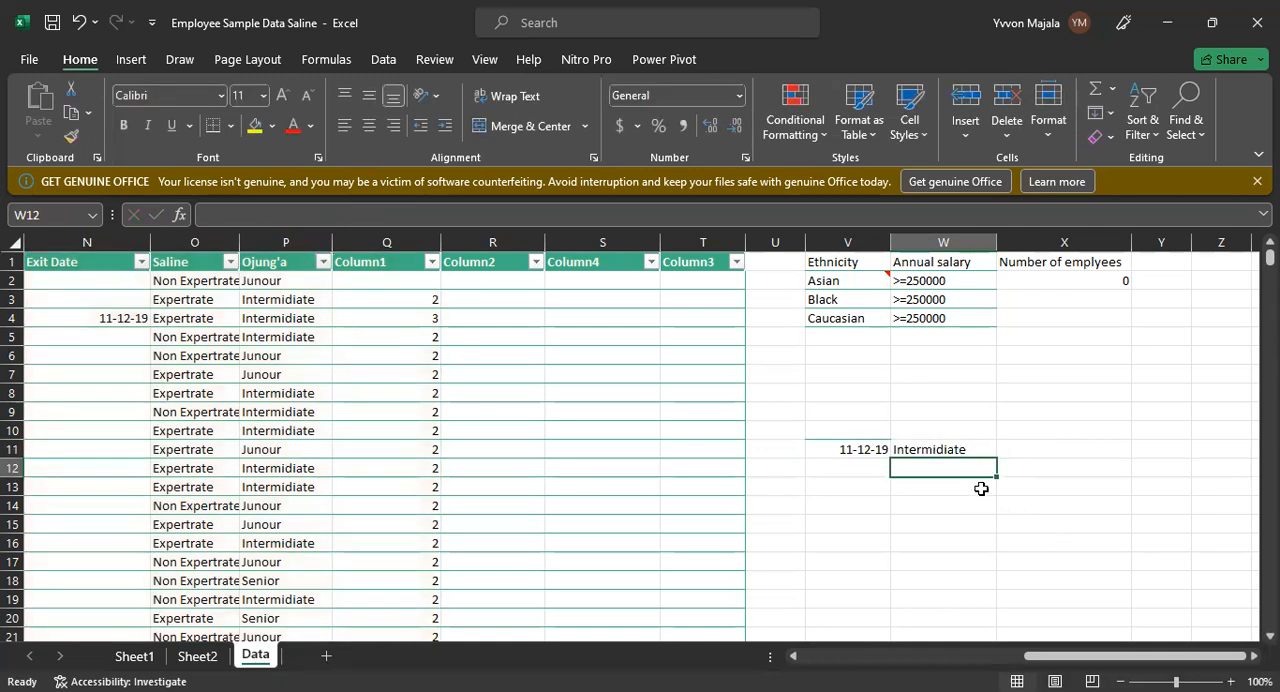
# Step: Review the VLOOKUP in W11 and compare its result with the Exit Date, Saline and Ojung'a entries in row 4
pyautogui.click(983, 455)
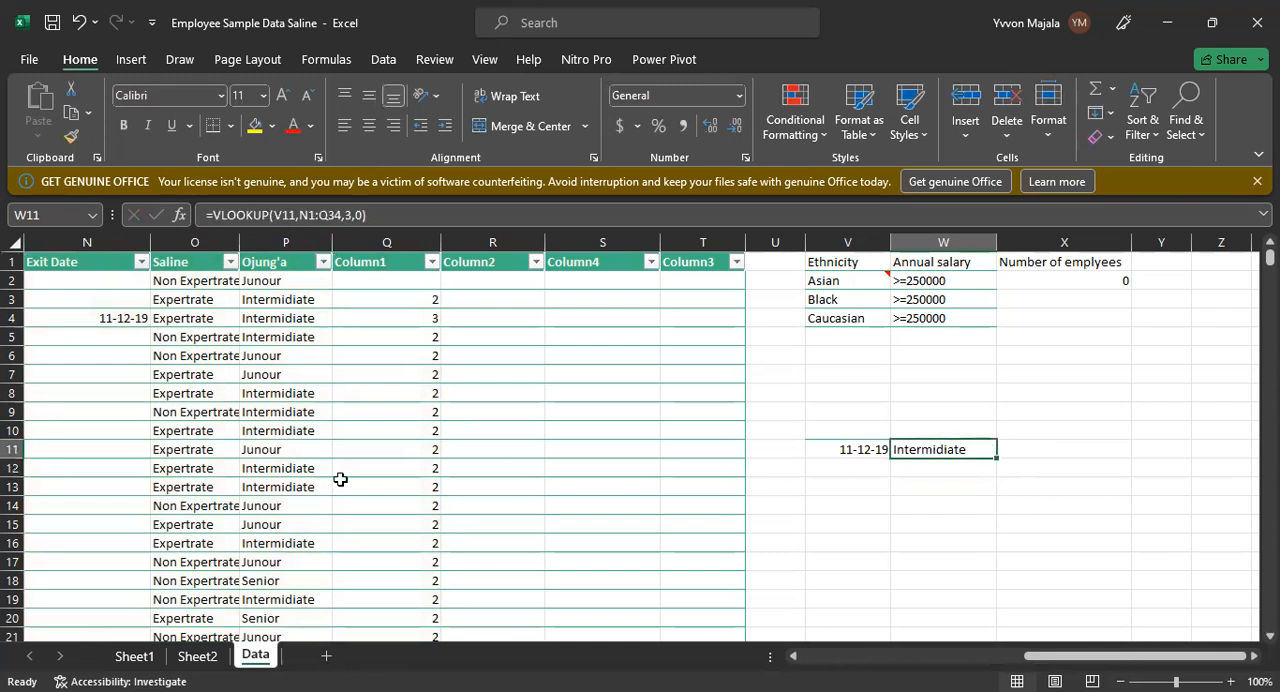
pyautogui.moveTo(9, 326); pyautogui.dragTo(9, 322)
pyautogui.click(14, 318)
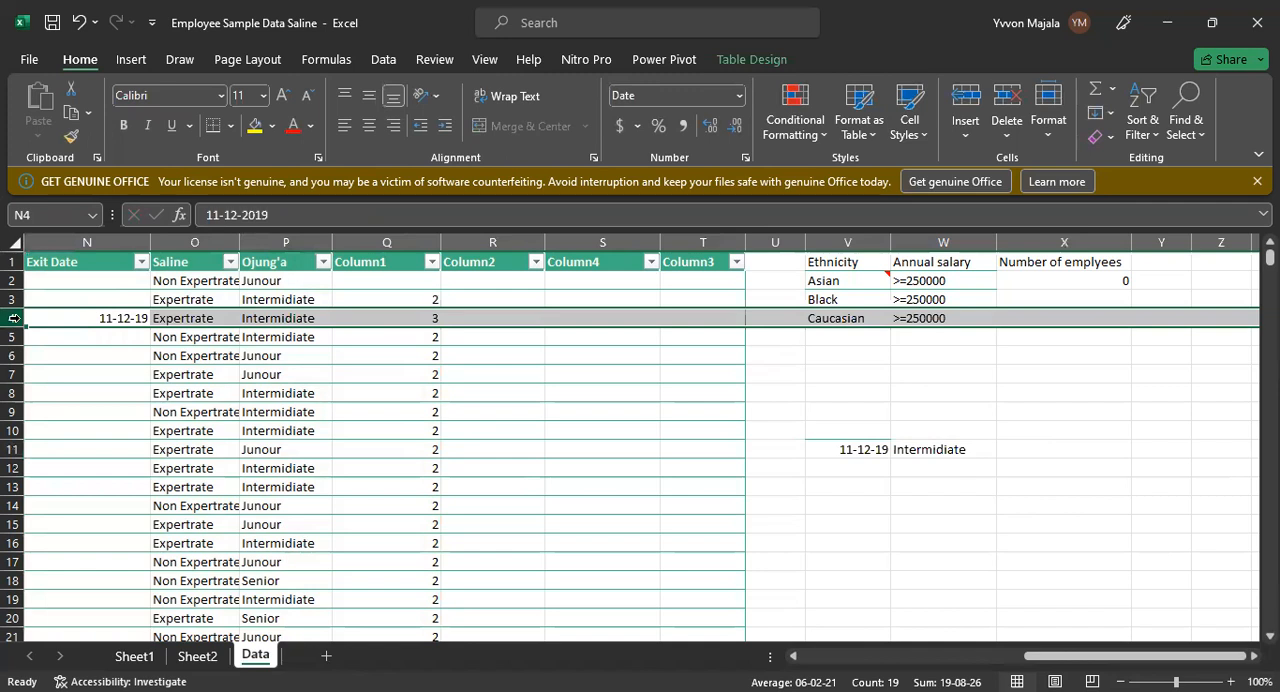
pyautogui.click(264, 312)
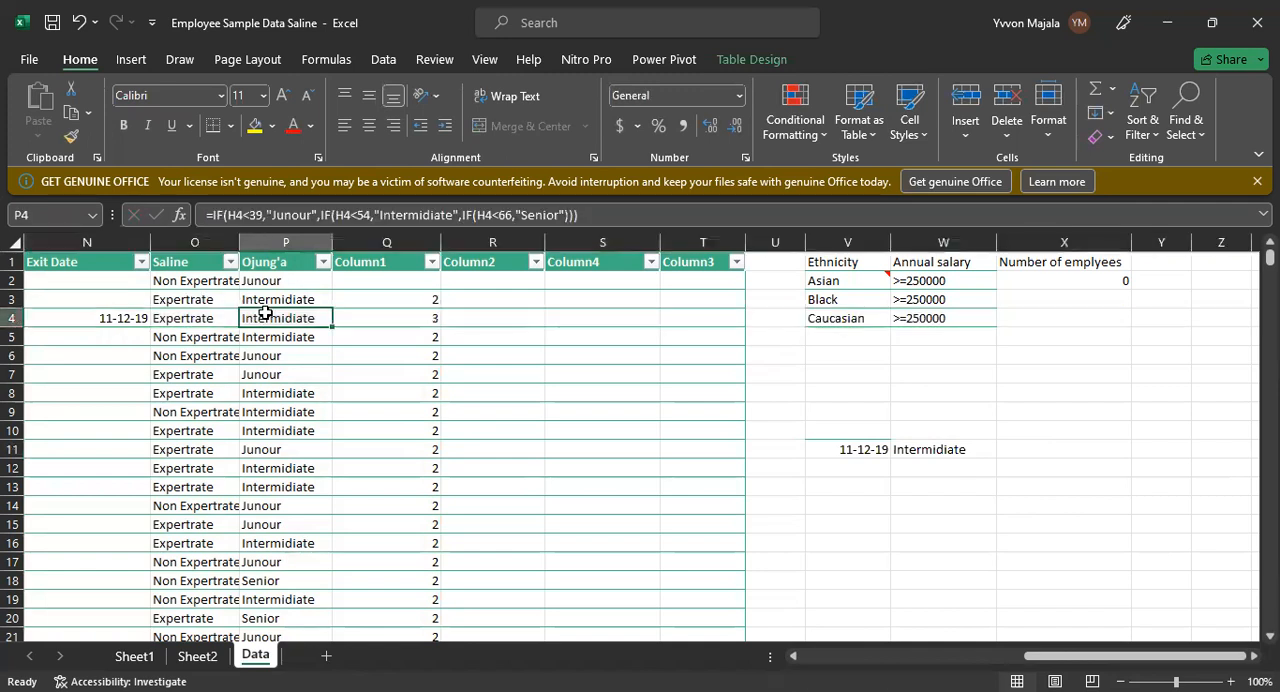
pyautogui.click(128, 318)
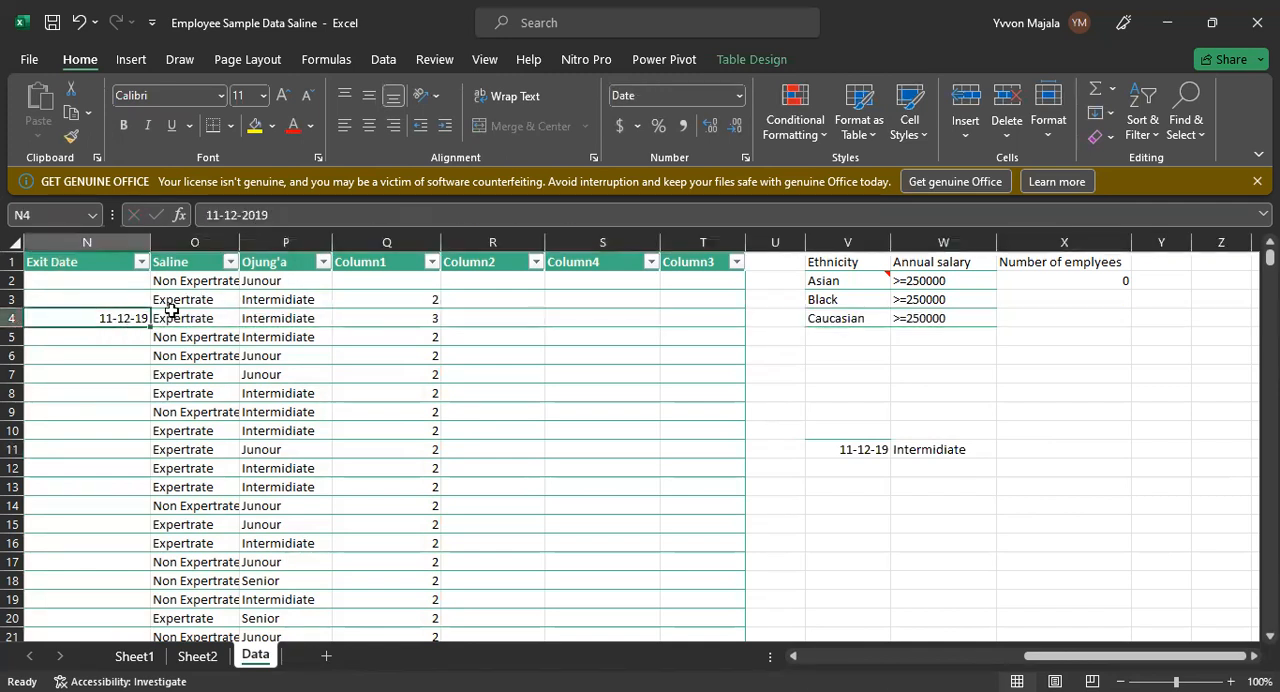
pyautogui.click(196, 311)
pyautogui.click(279, 317)
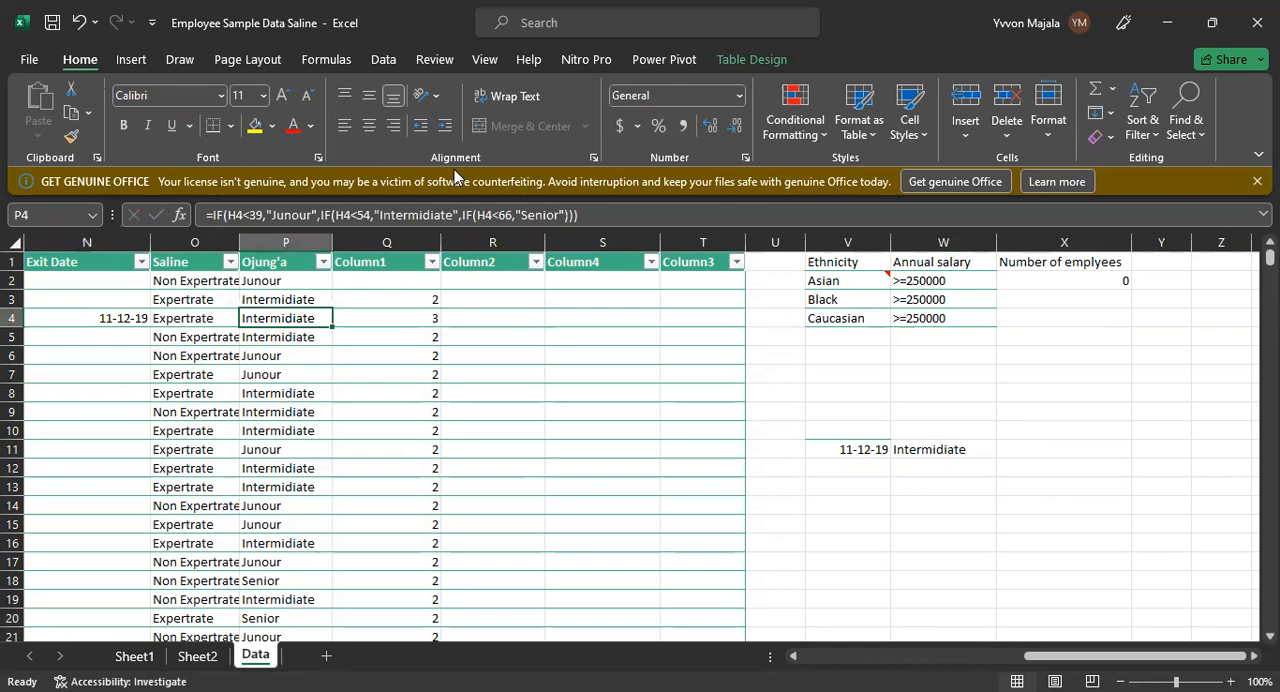
pyautogui.click(439, 376)
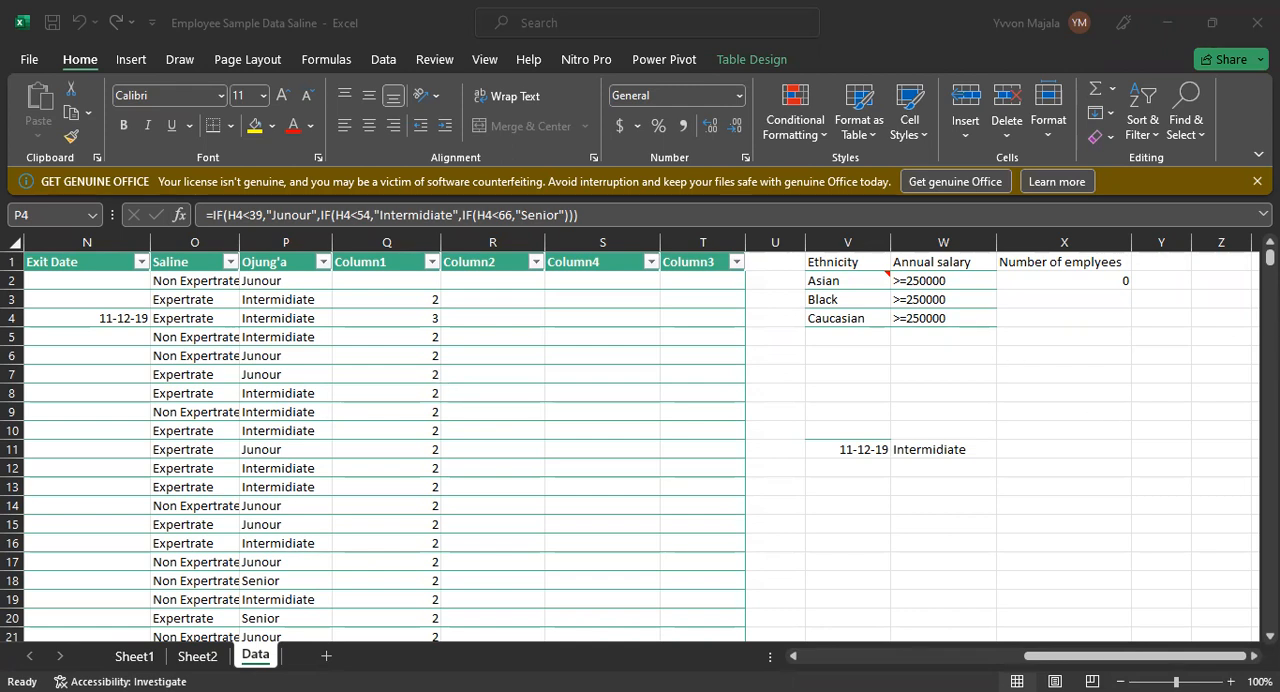
# Step: Copy the exit date 09-12-17 from N93 into V26 as another lookup value
pyautogui.scroll(-20, 851, 617)
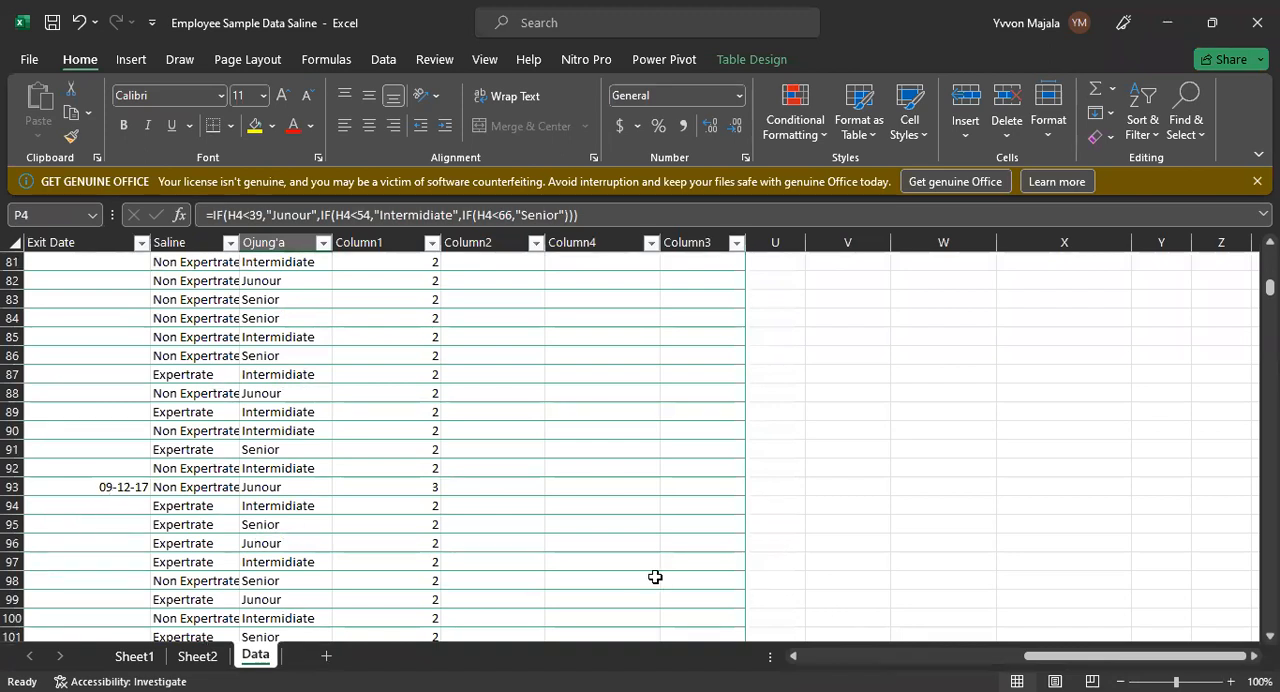
pyautogui.click(120, 487)
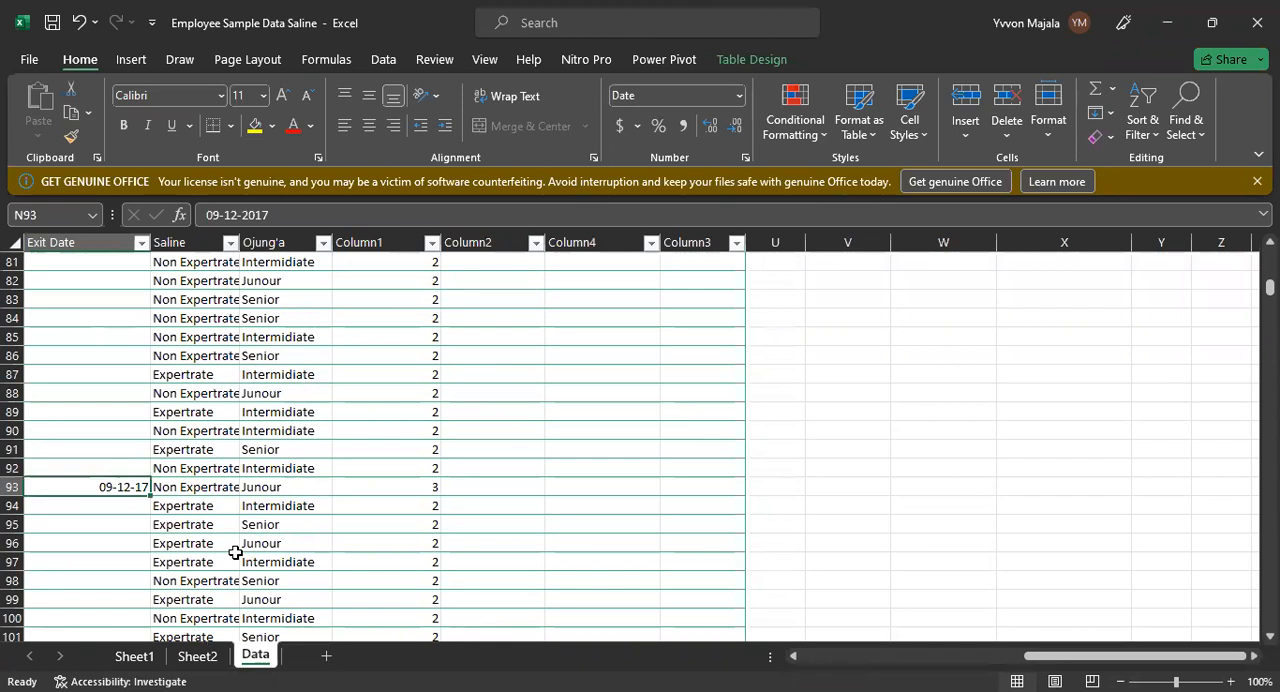
pyautogui.hotkey('ctrl', 'c')
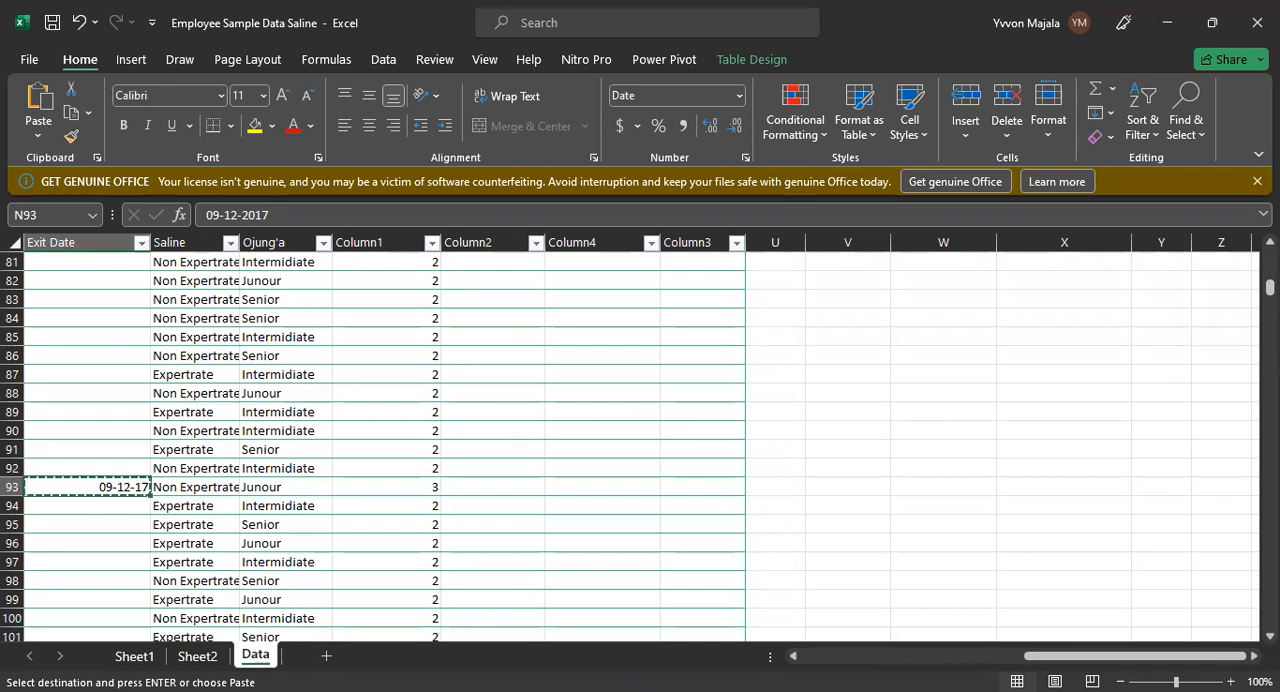
pyautogui.scroll(12, 1228, 292)
pyautogui.scroll(8, 640, 447)
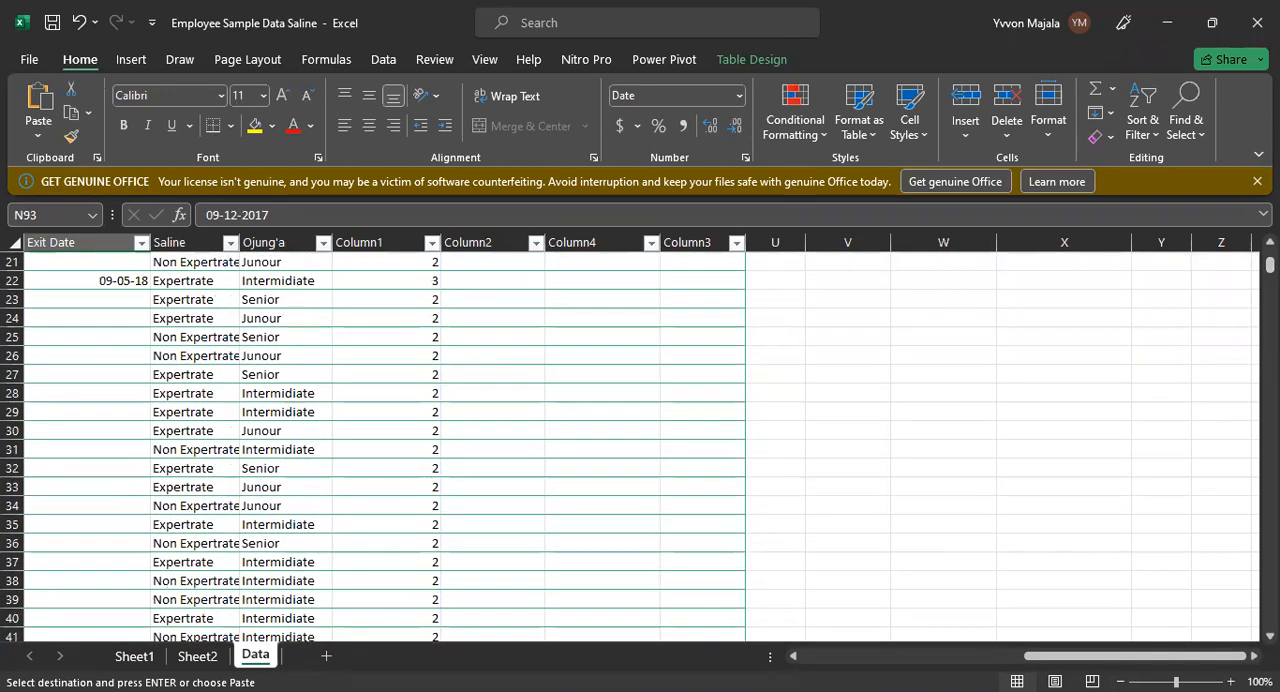
pyautogui.scroll(3, 951, 511)
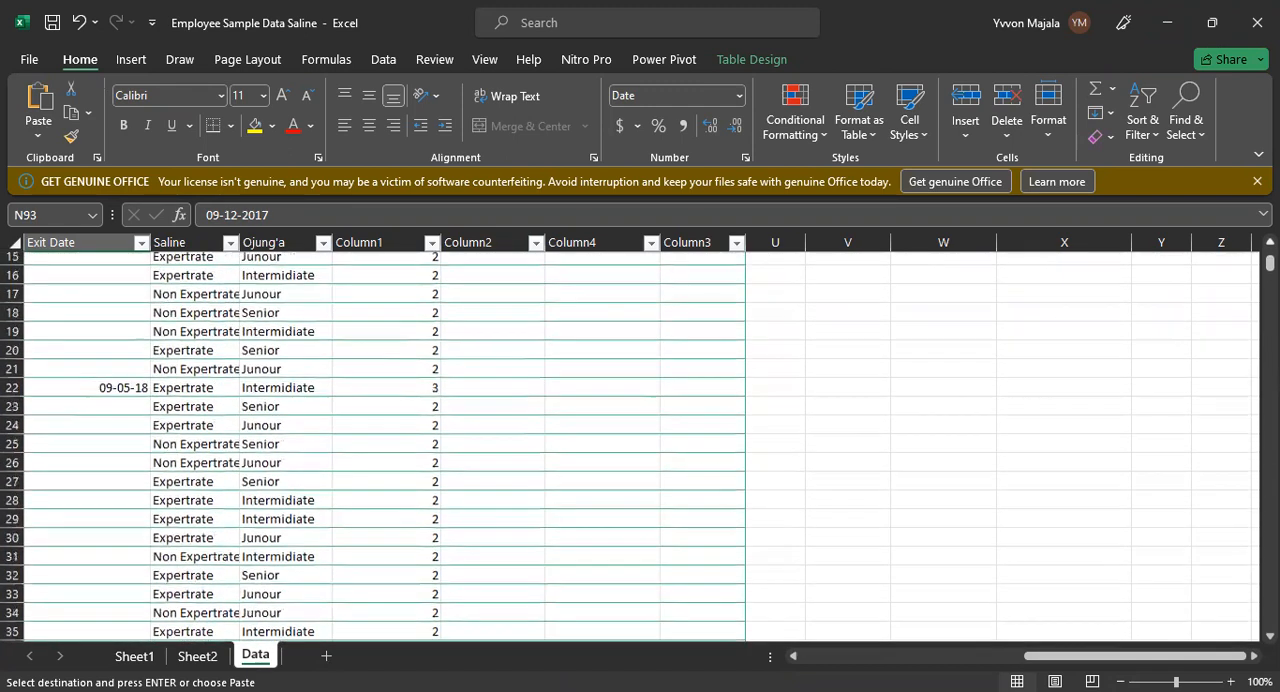
pyautogui.click(857, 485)
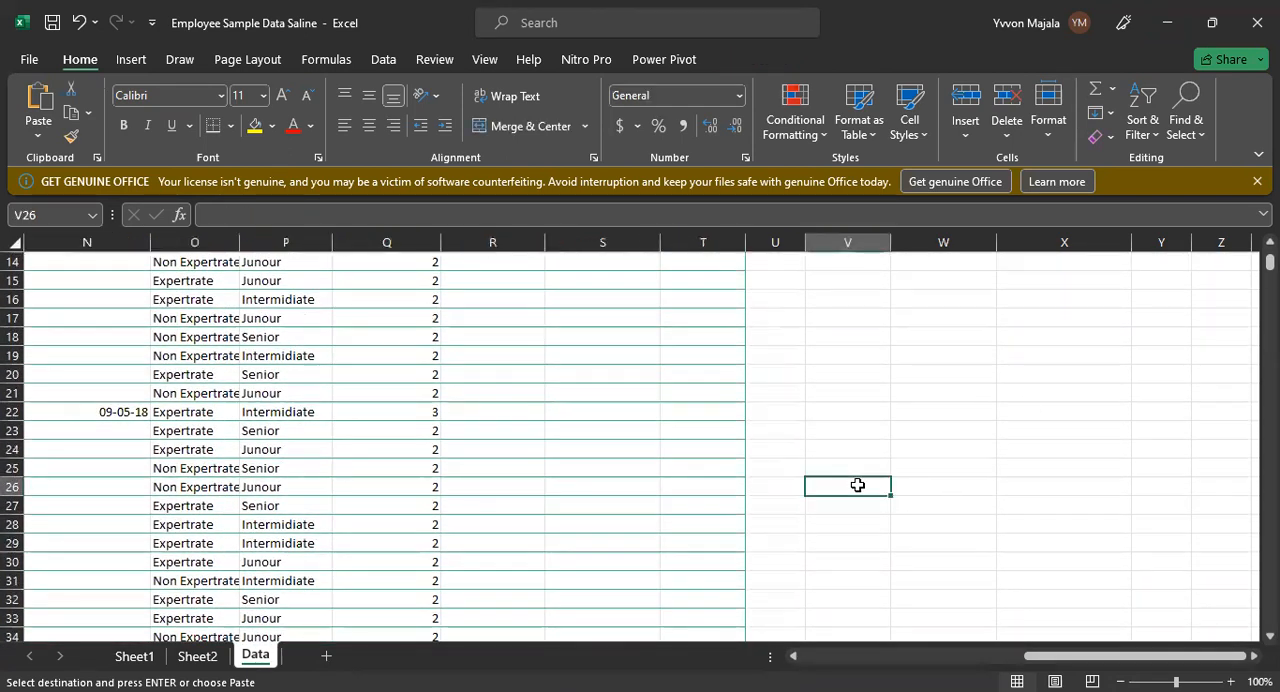
pyautogui.hotkey('ctrl', 'v')
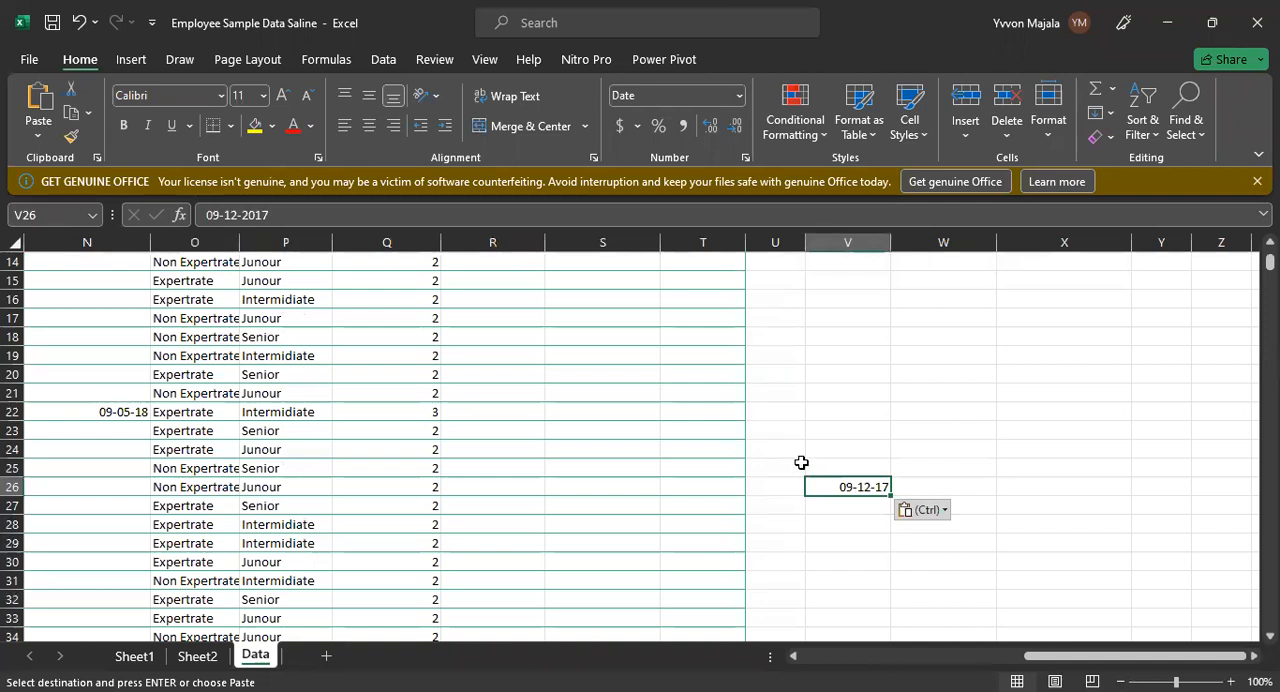
pyautogui.click(190, 316)
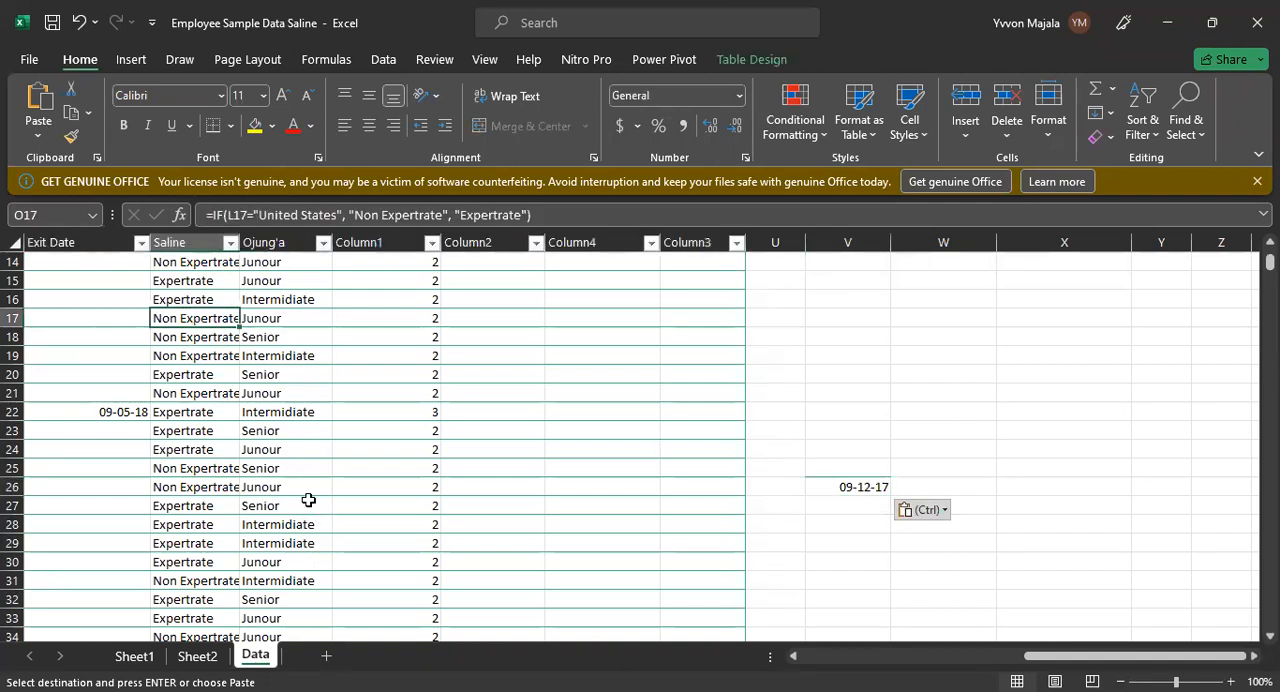
pyautogui.click(846, 487)
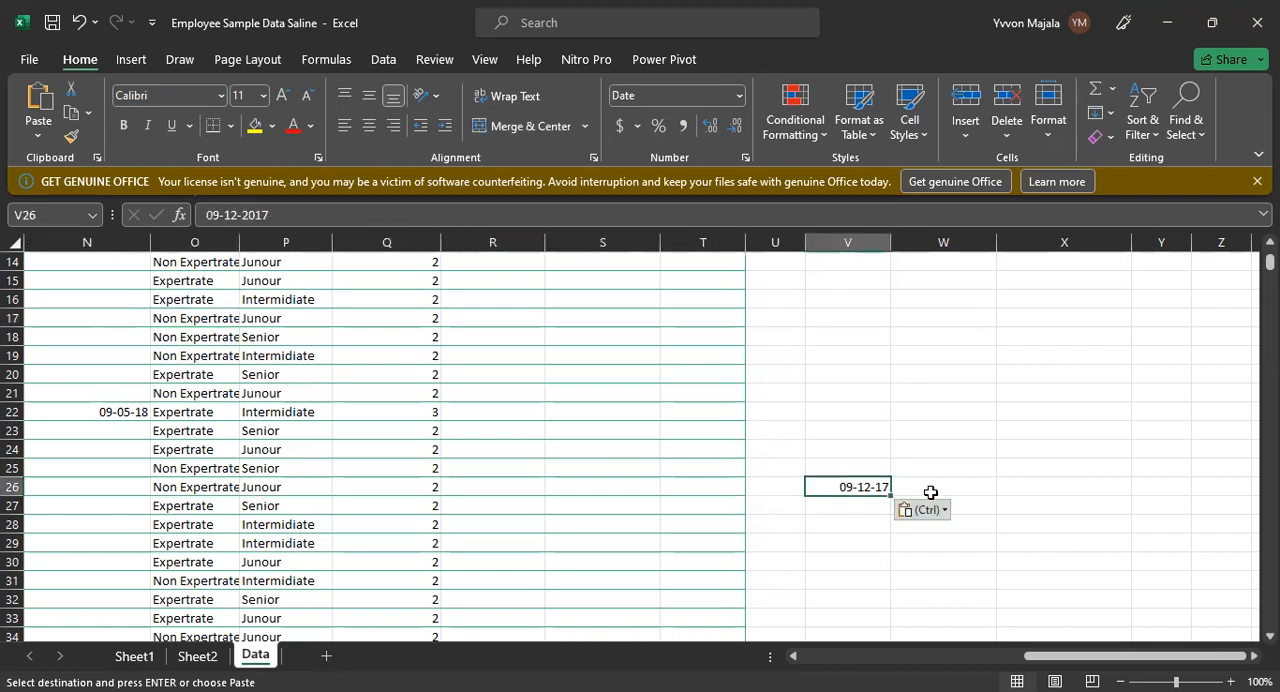
# Step: Start a VLOOKUP formula in W26 with V26 as the lookup value
pyautogui.click(931, 490)
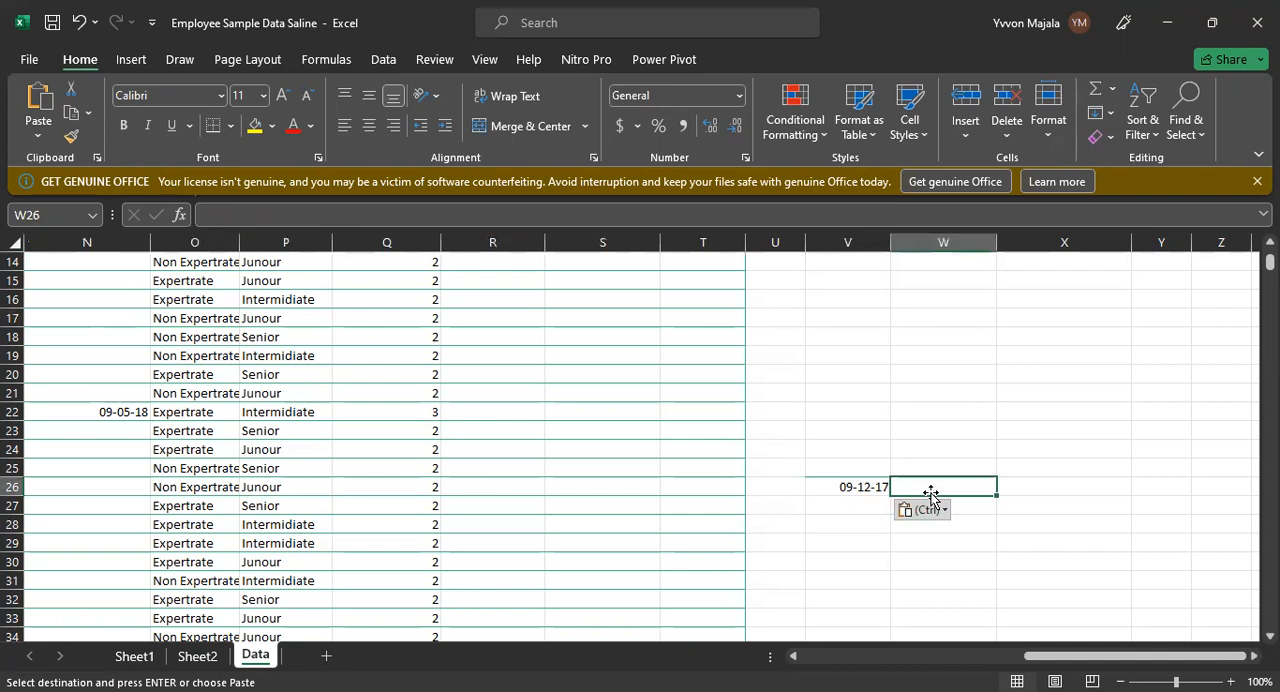
pyautogui.write('=')
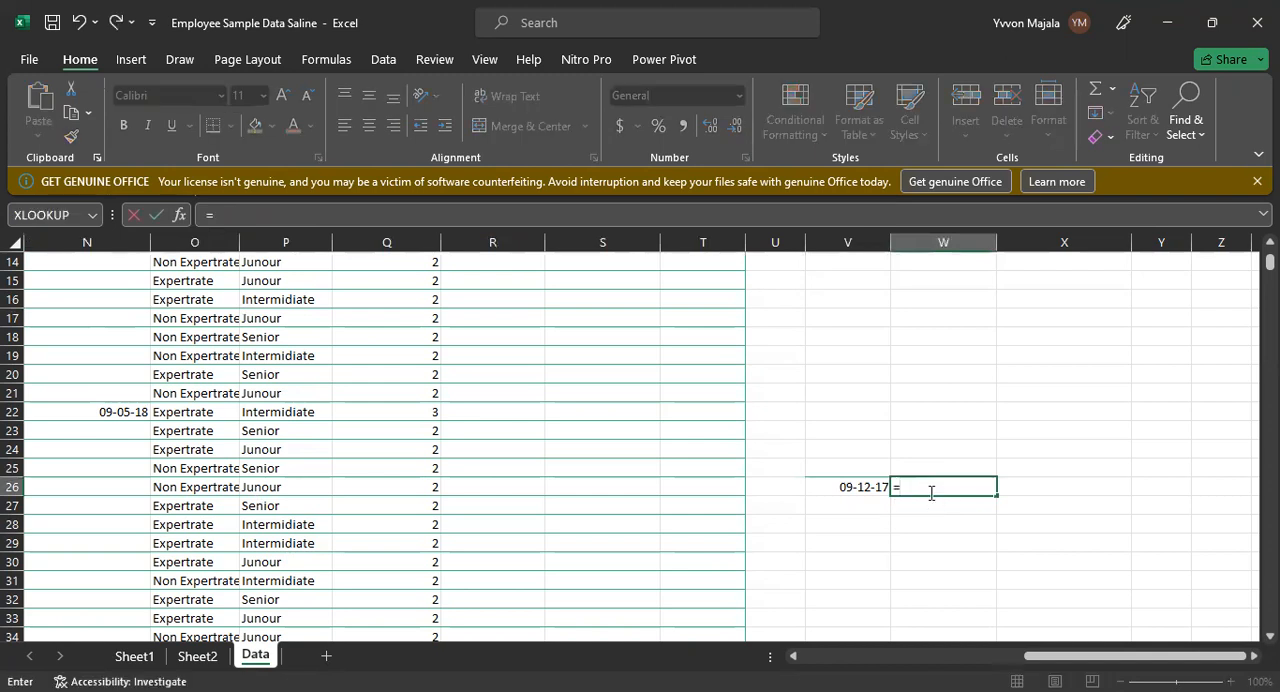
pyautogui.write(' VLO')
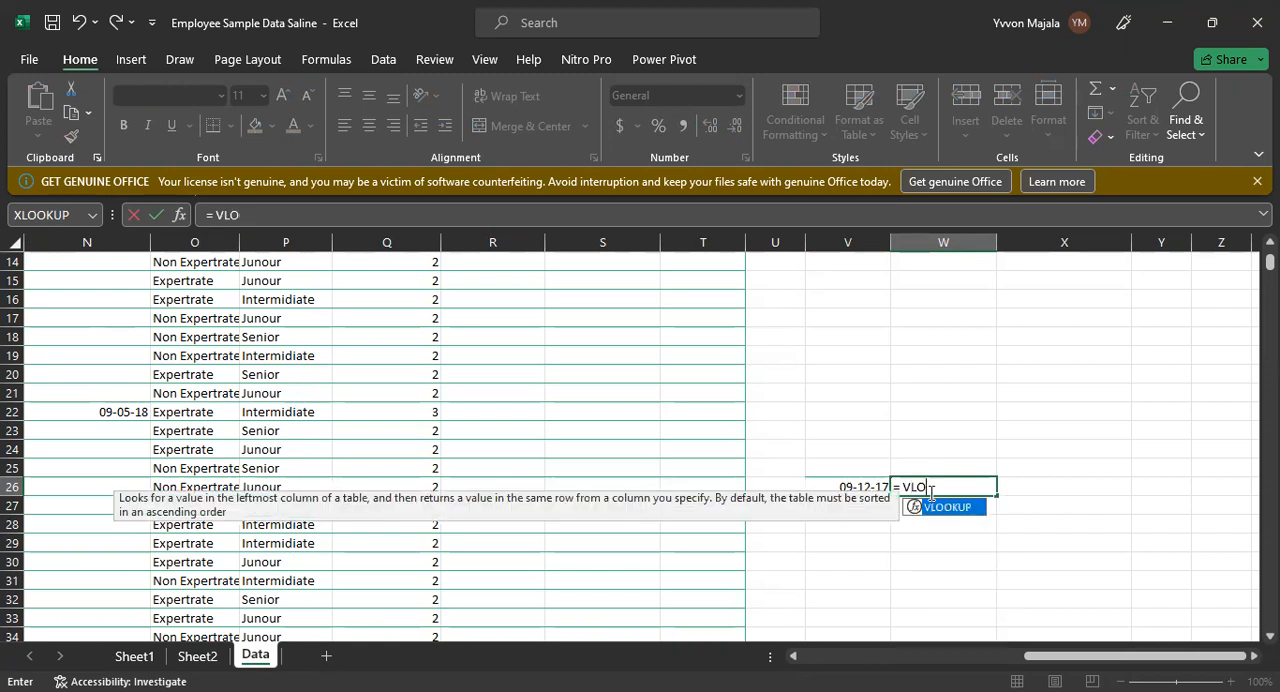
pyautogui.press('BackSpace')
pyautogui.press('BackSpace')
pyautogui.press('BackSpace')
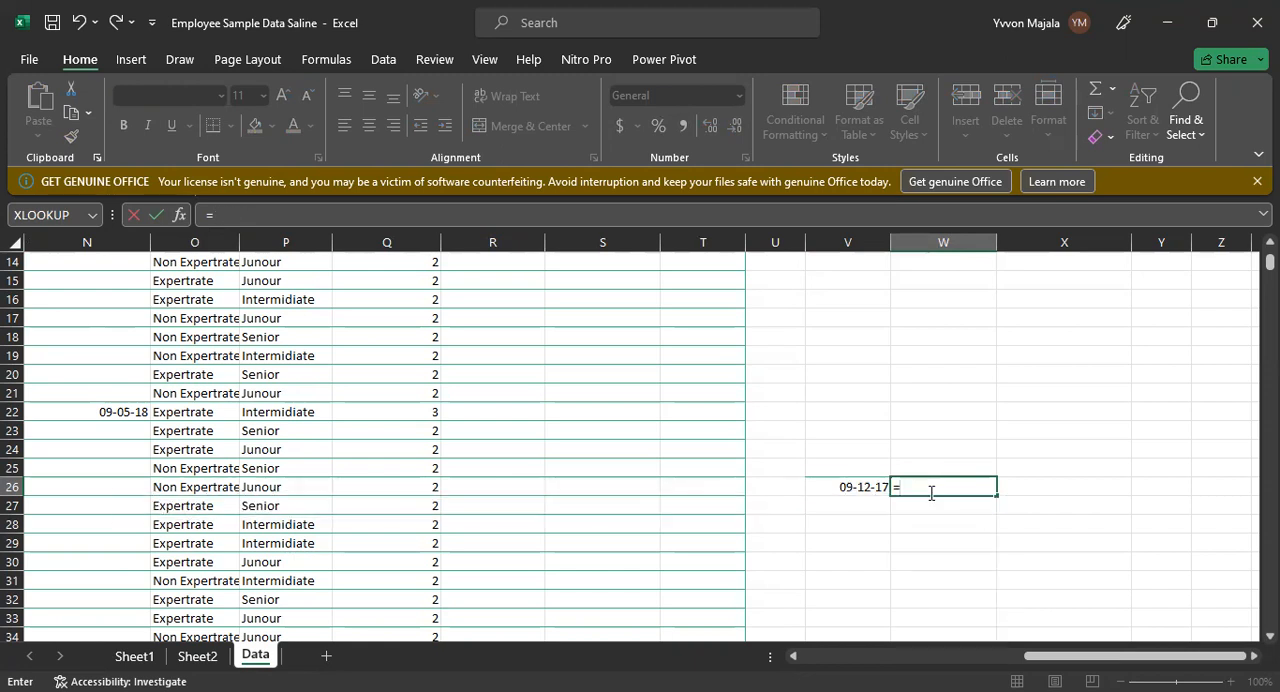
pyautogui.write('VLOOKUP')
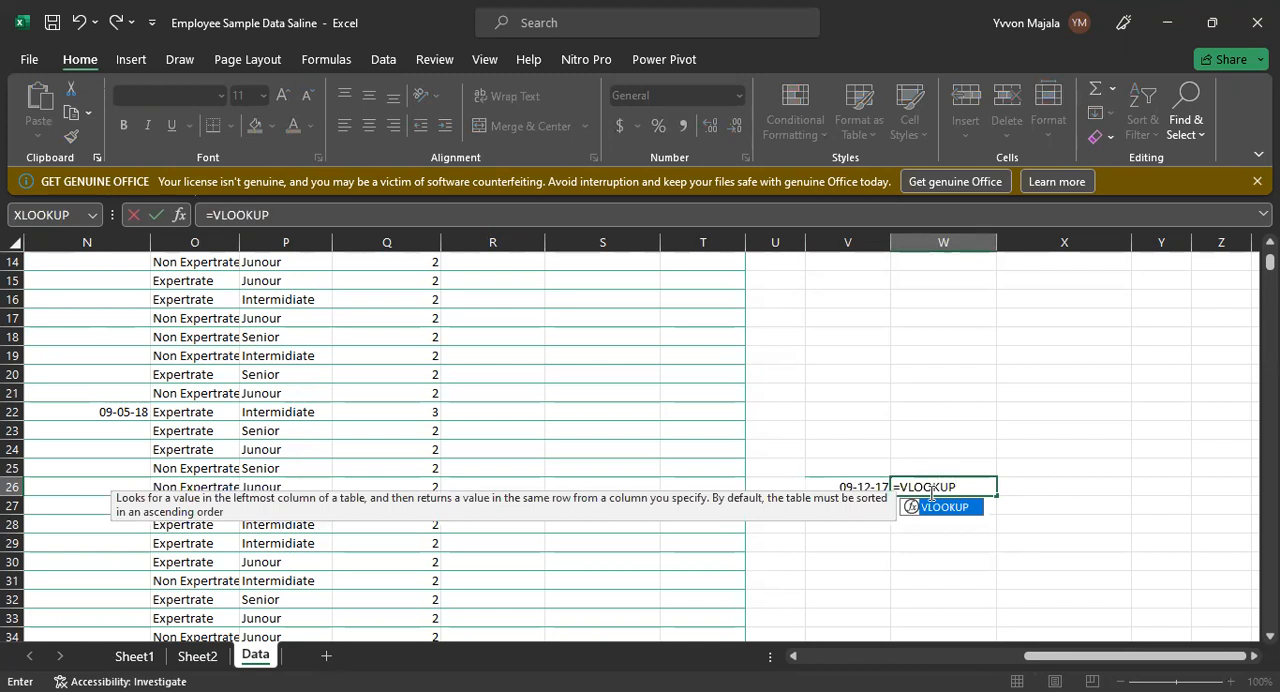
pyautogui.write('(')
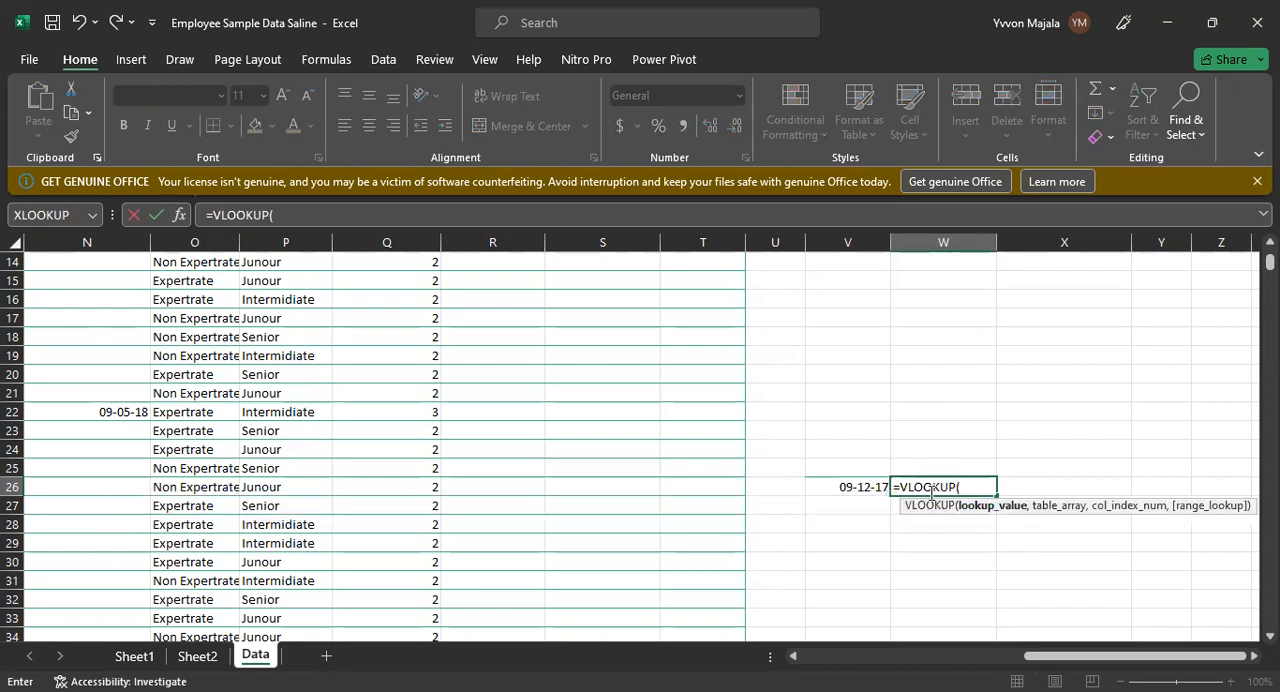
pyautogui.click(858, 490)
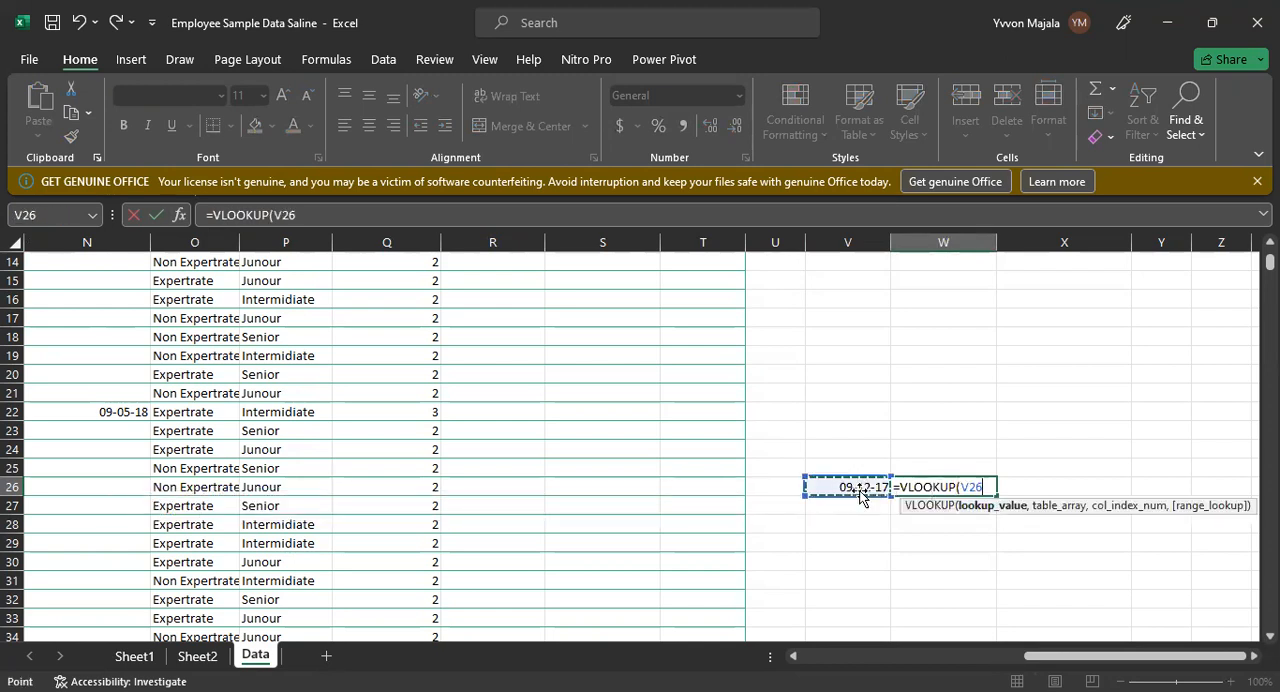
pyautogui.write(',')
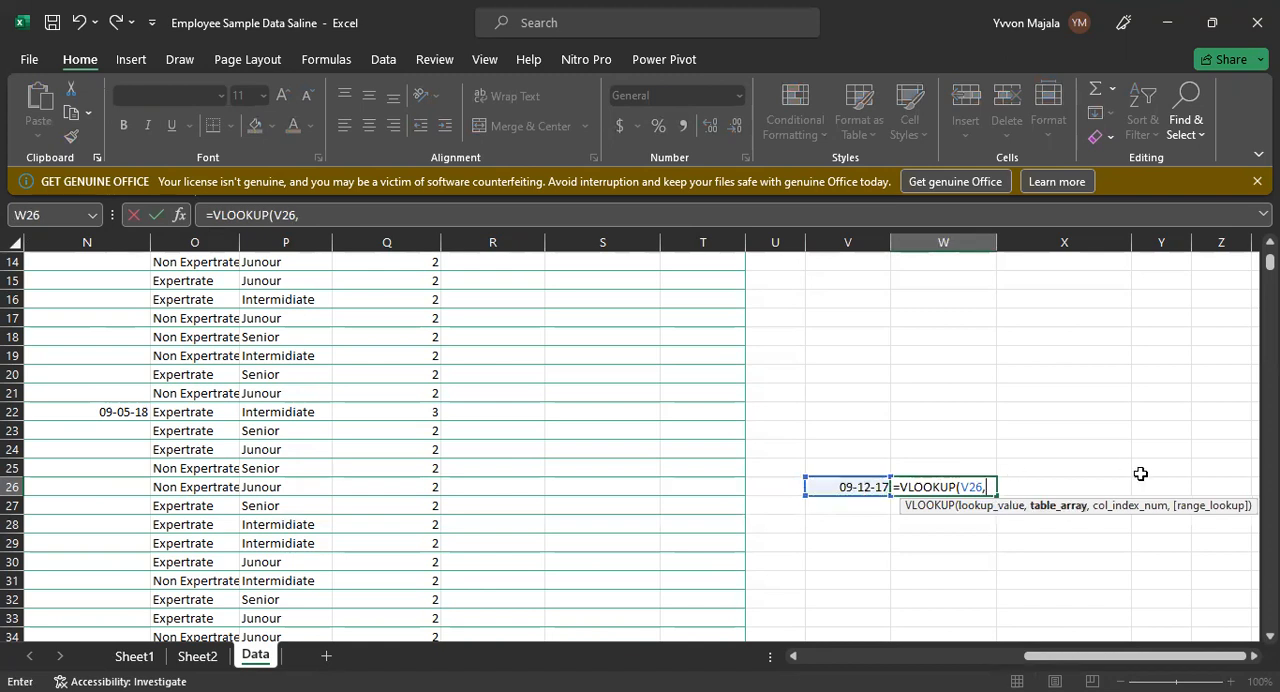
# Step: Set the table array of W26's VLOOKUP to N14:Q101, spanning the Exit Date through Column1 columns
pyautogui.click(32, 259)
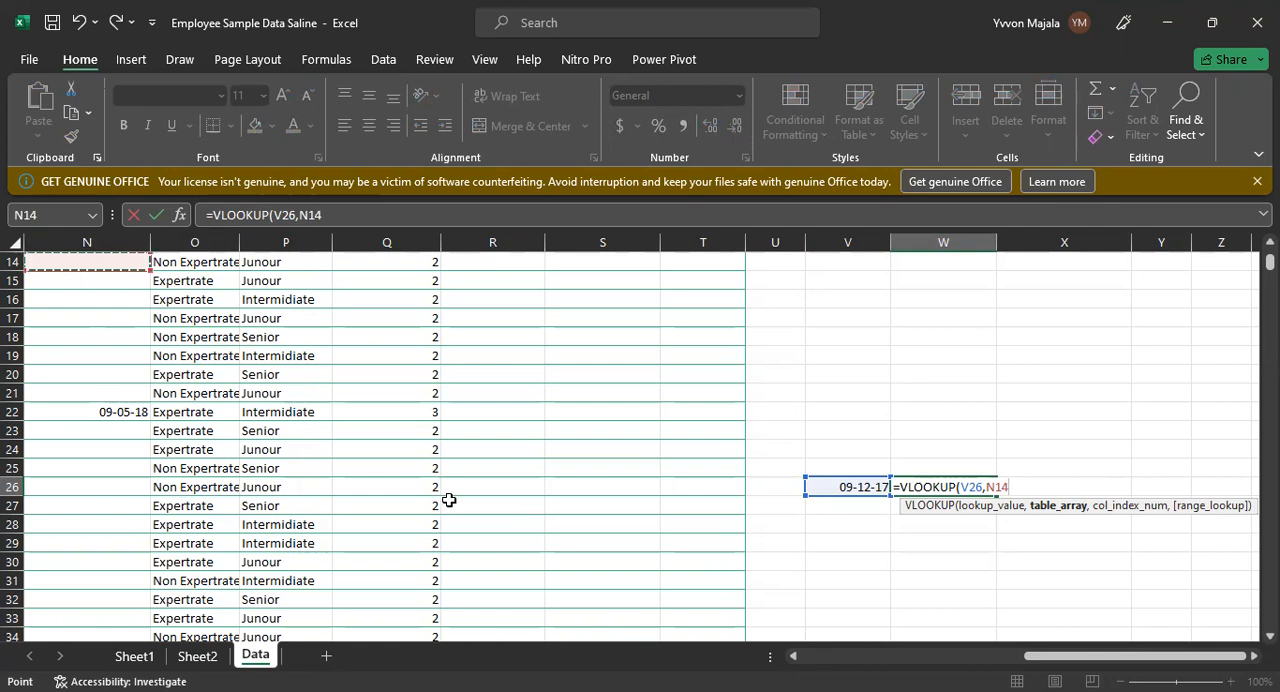
pyautogui.moveTo(449, 499); pyautogui.dragTo(440, 600)
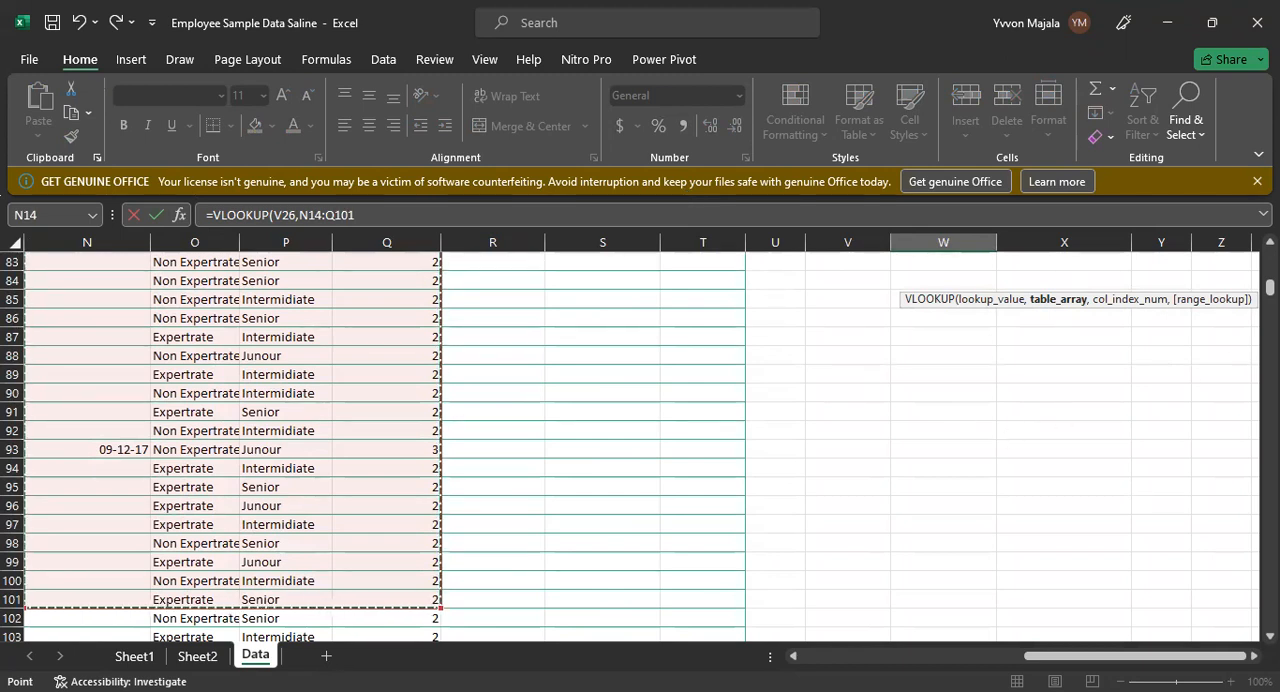
pyautogui.moveTo(1269, 287); pyautogui.dragTo(1269, 266)
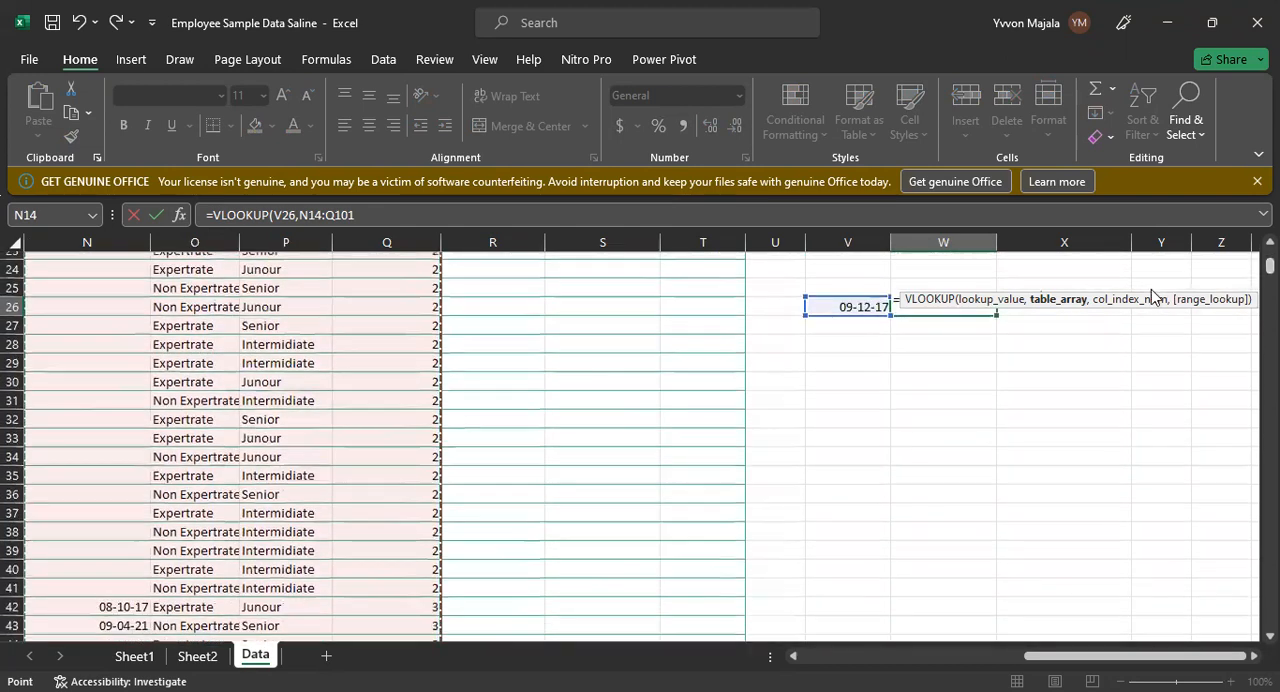
pyautogui.write(',')
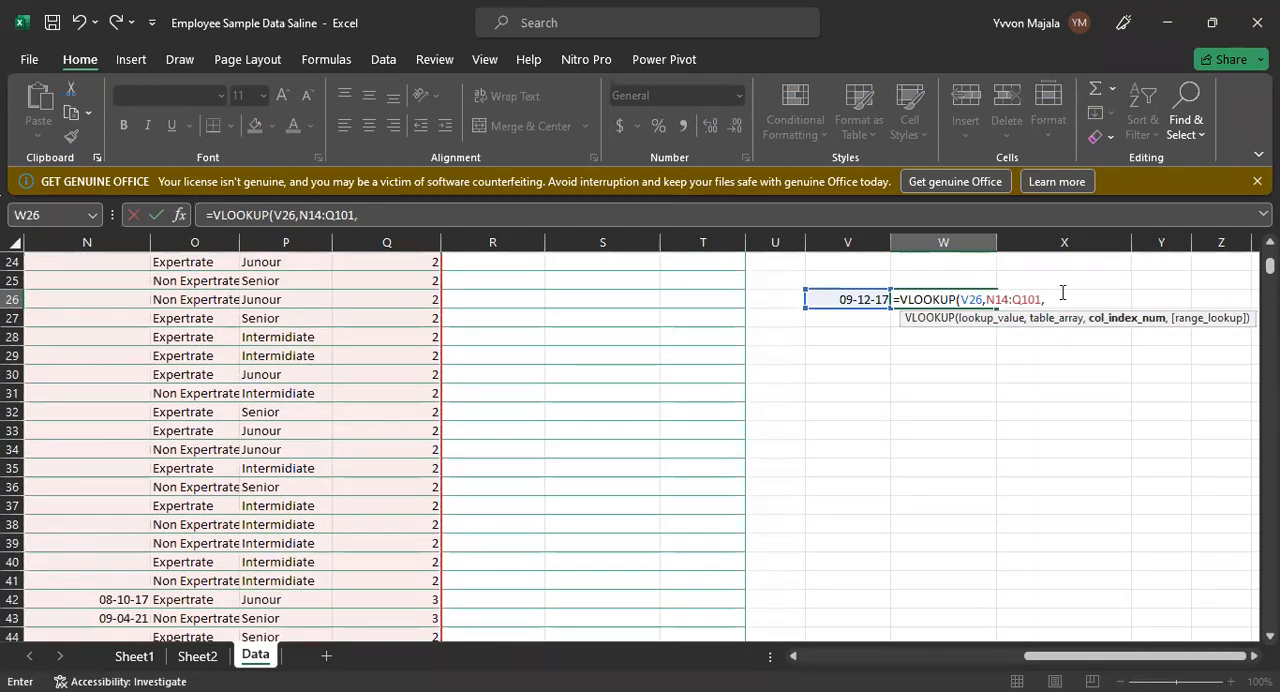
pyautogui.click(1101, 331)
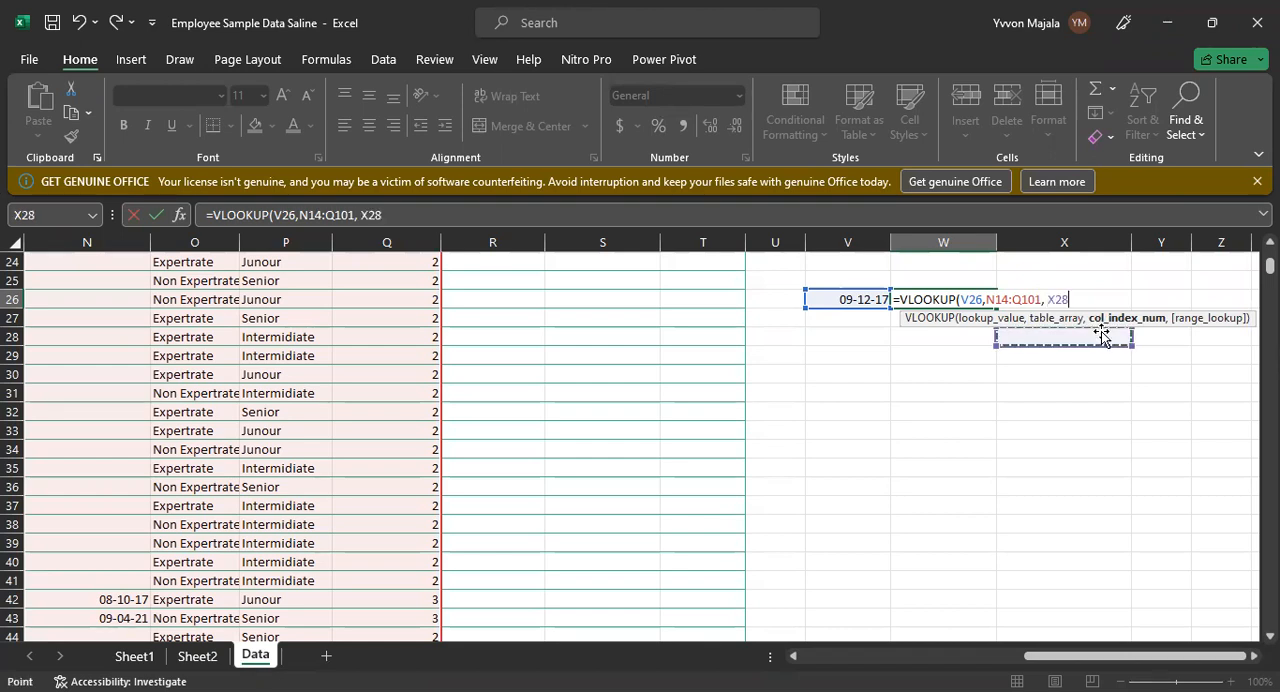
pyautogui.press('BackSpace')
pyautogui.press('BackSpace')
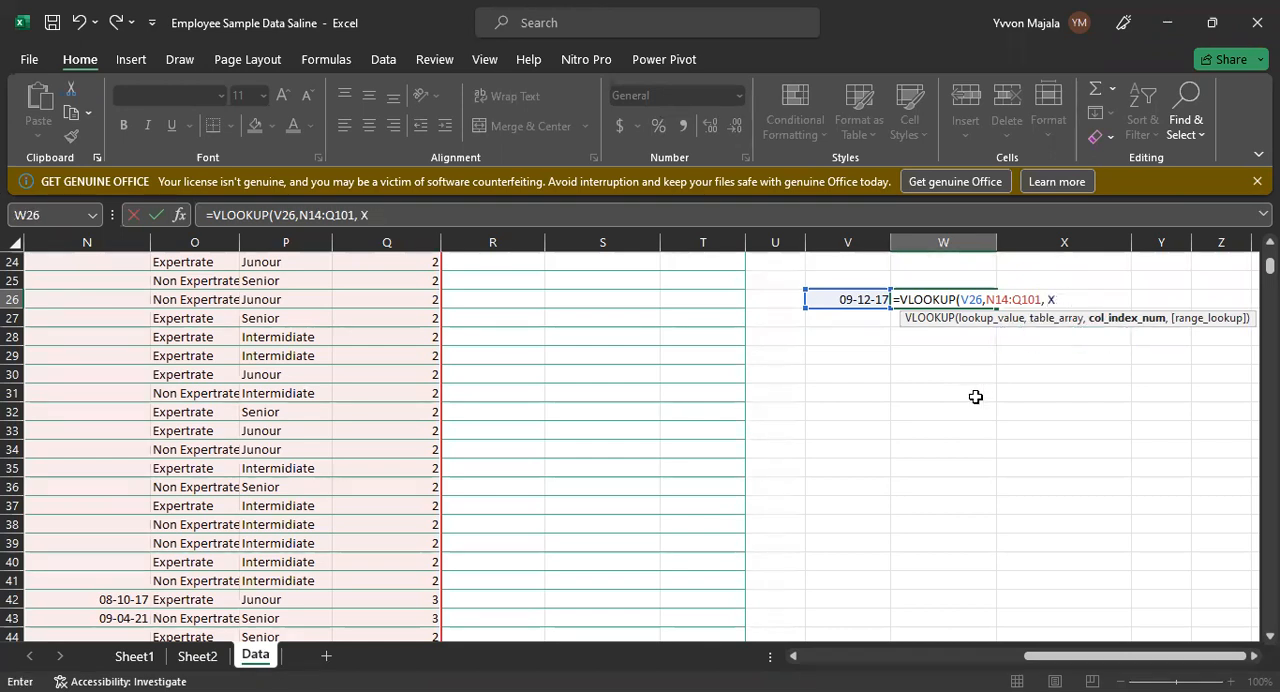
pyautogui.press('BackSpace')
pyautogui.click(180, 342)
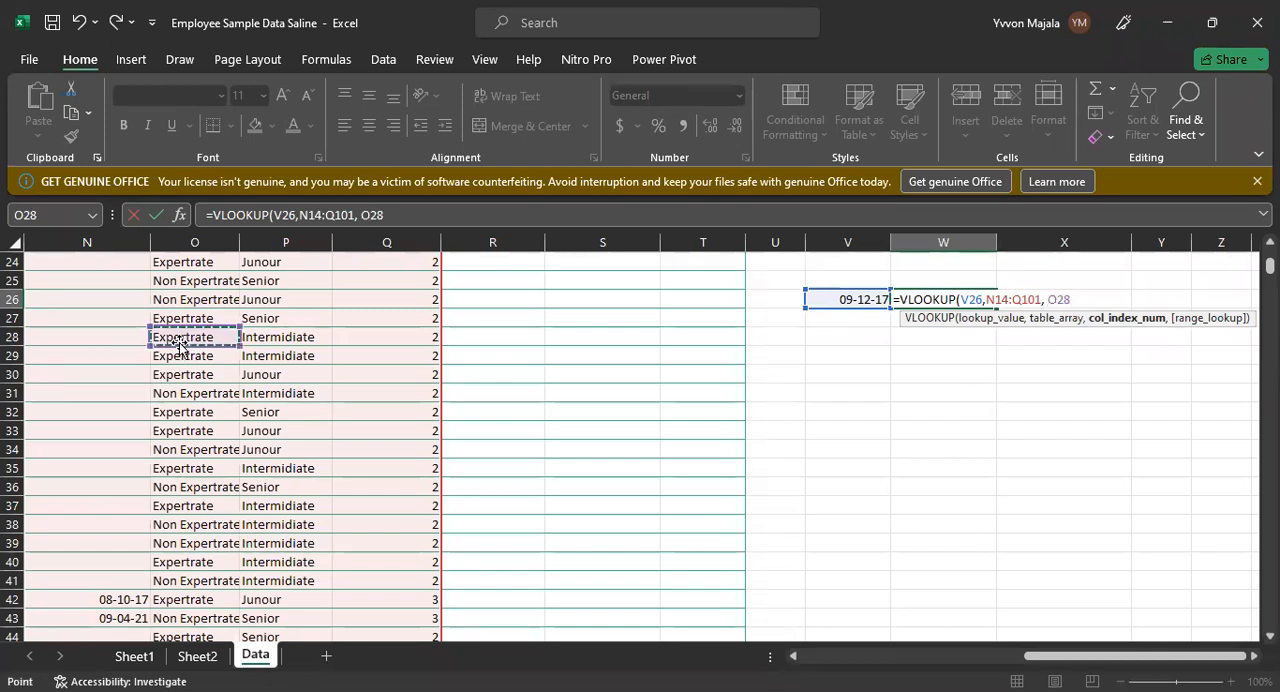
pyautogui.press('BackSpace')
pyautogui.press('BackSpace')
pyautogui.press('BackSpace')
pyautogui.press('BackSpace')
# Step: Complete W26's VLOOKUP with column index 2 for Saline and range lookup 0 for an exact match
pyautogui.write('2')
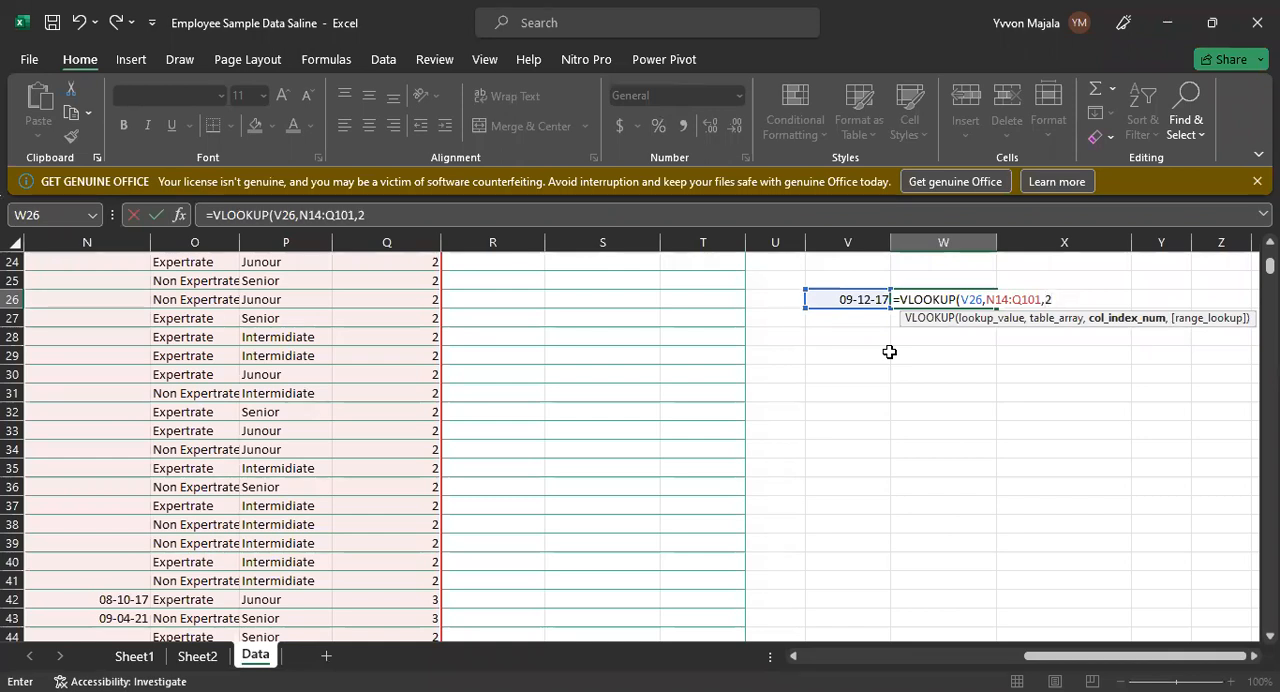
pyautogui.write(',')
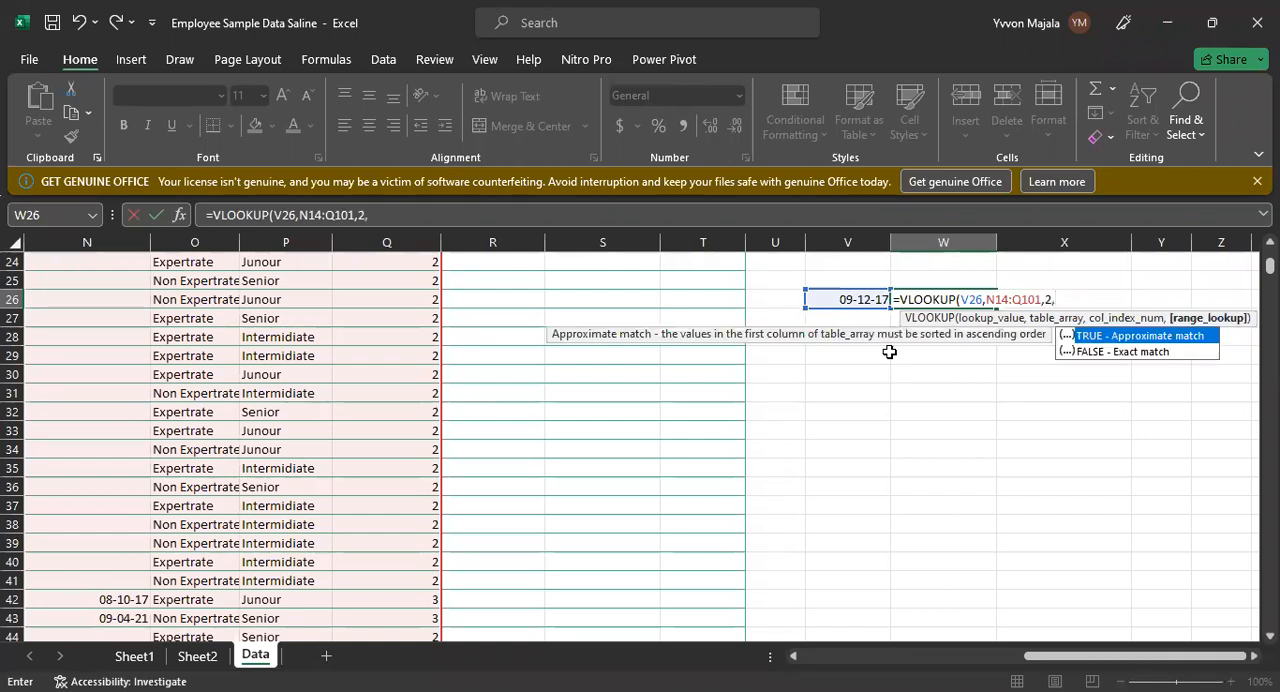
pyautogui.write('0)')
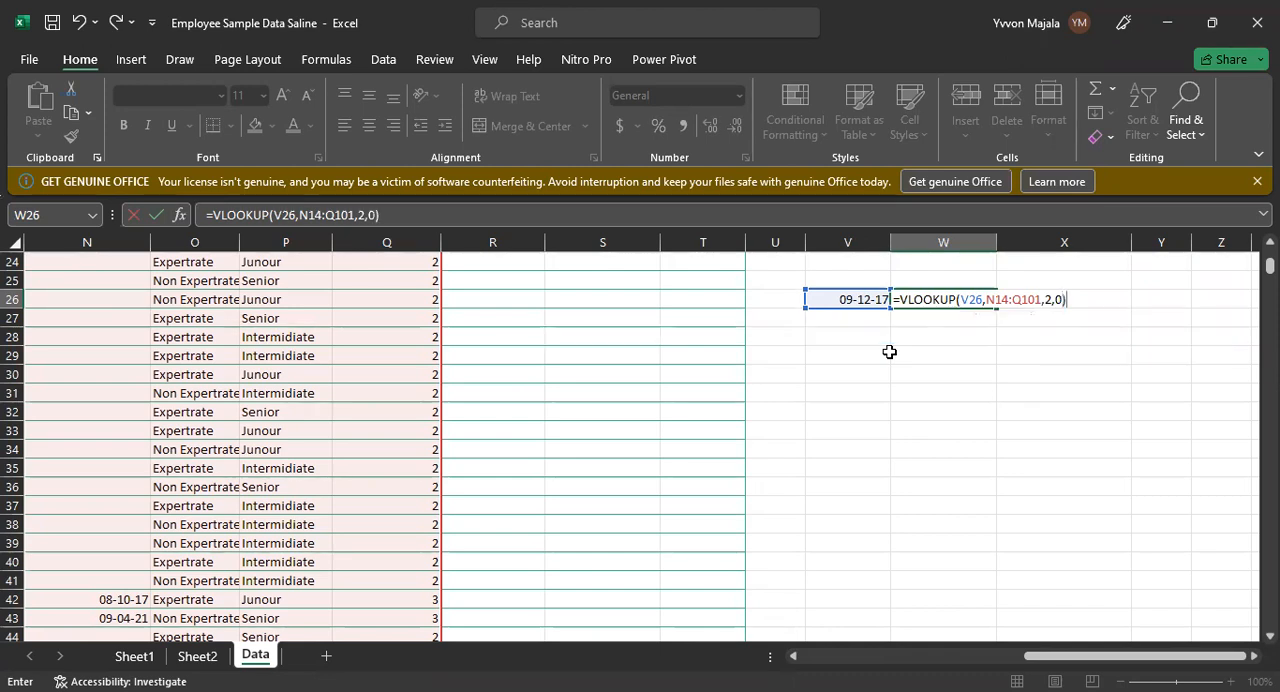
pyautogui.press('Return')
pyautogui.click(977, 298)
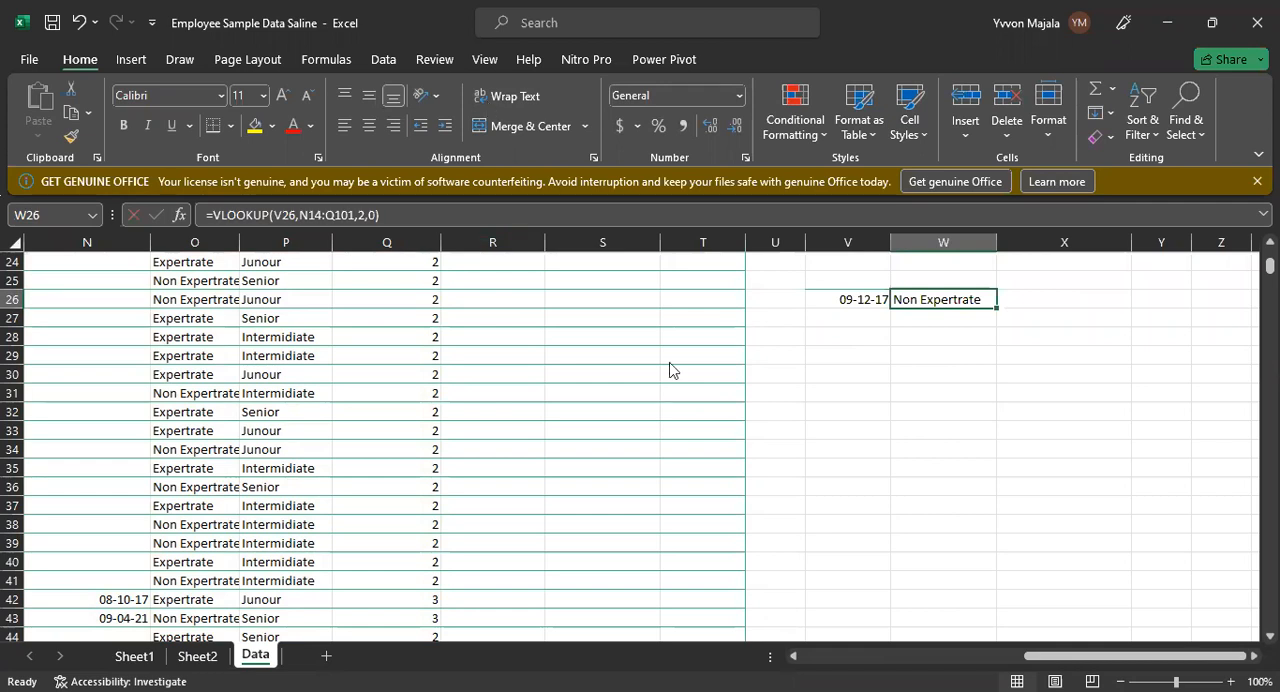
# Step: Examine the Saline and Ojung'a columns and the IF formulas behind their entries in P7, P2 and O2
pyautogui.hotkey('alt', 'Tab')
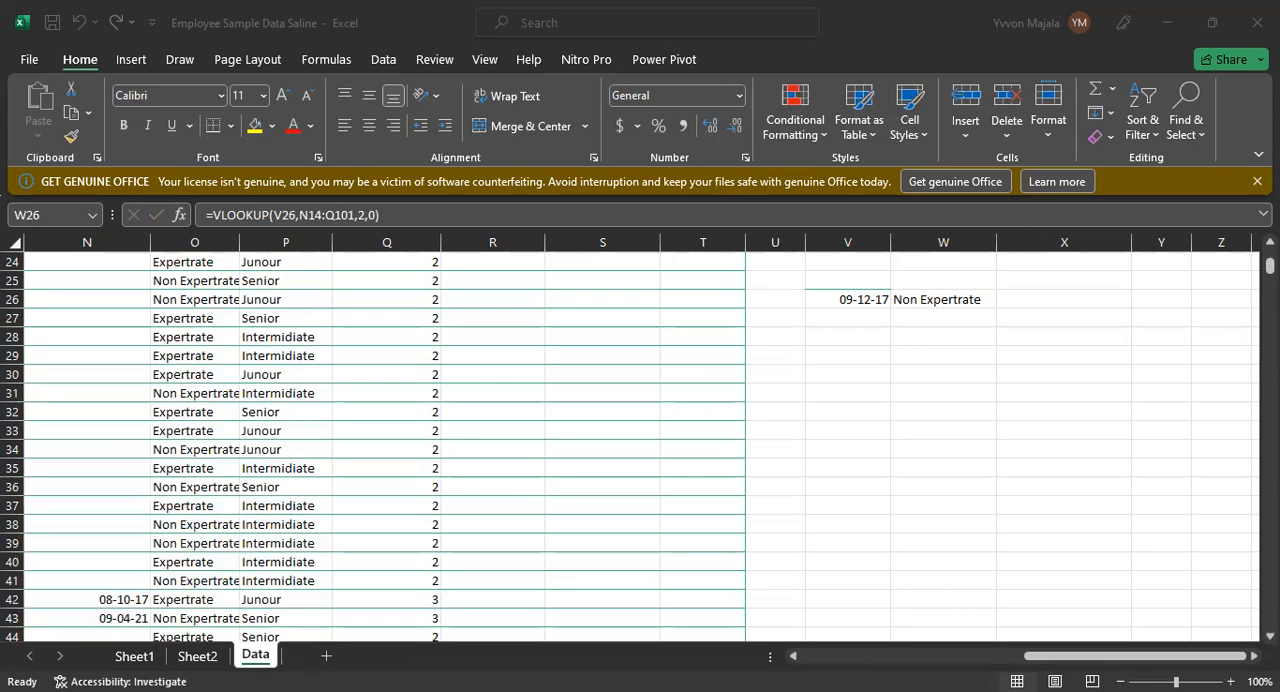
pyautogui.scroll(4, 630, 447)
pyautogui.scroll(3, 630, 447)
pyautogui.scroll(2, 630, 447)
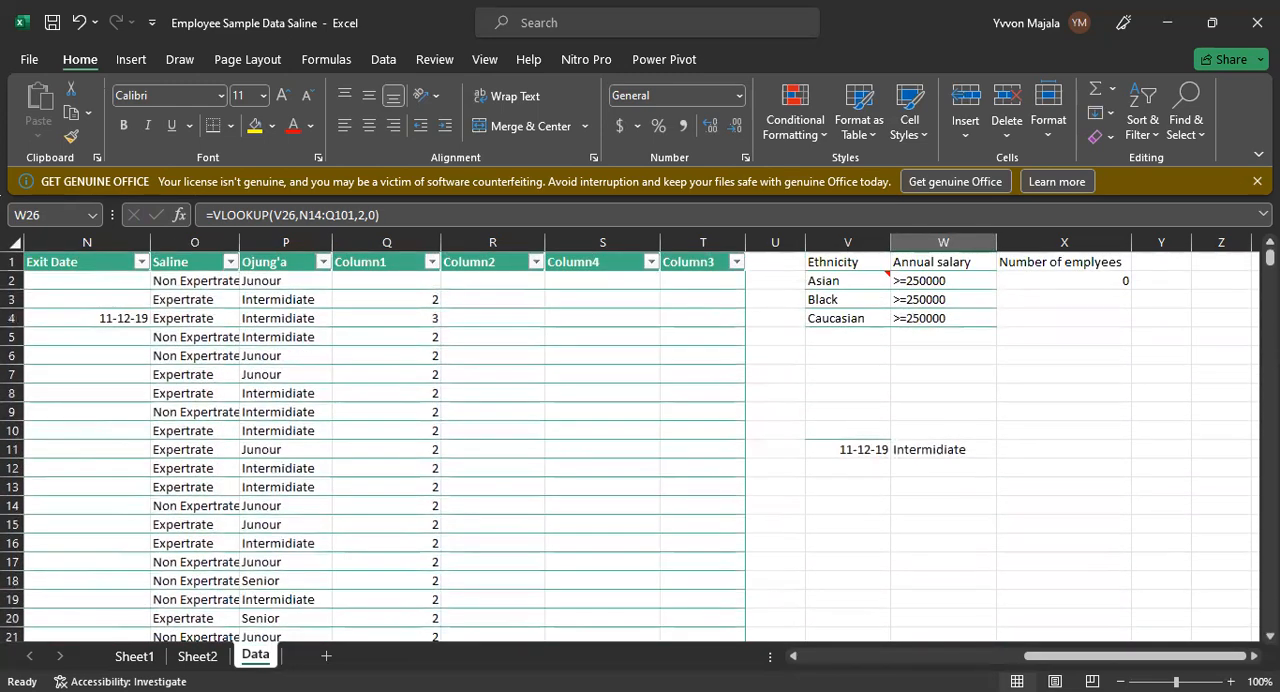
pyautogui.click(186, 244)
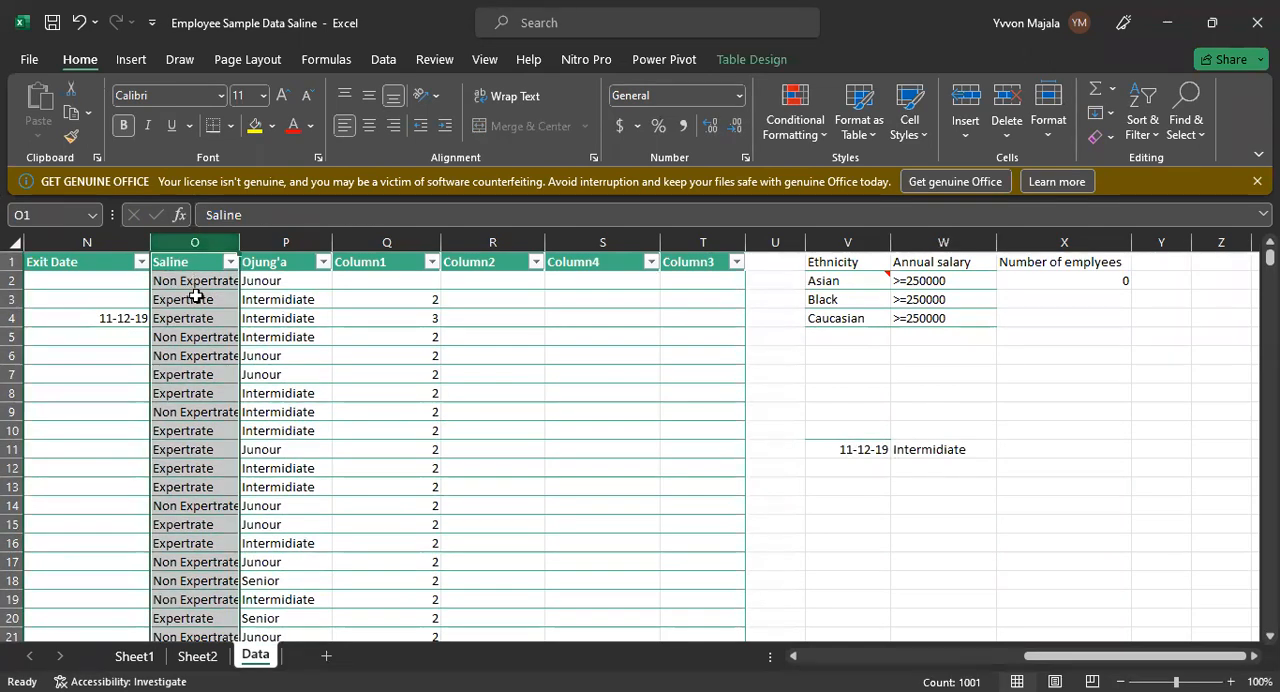
pyautogui.click(310, 375)
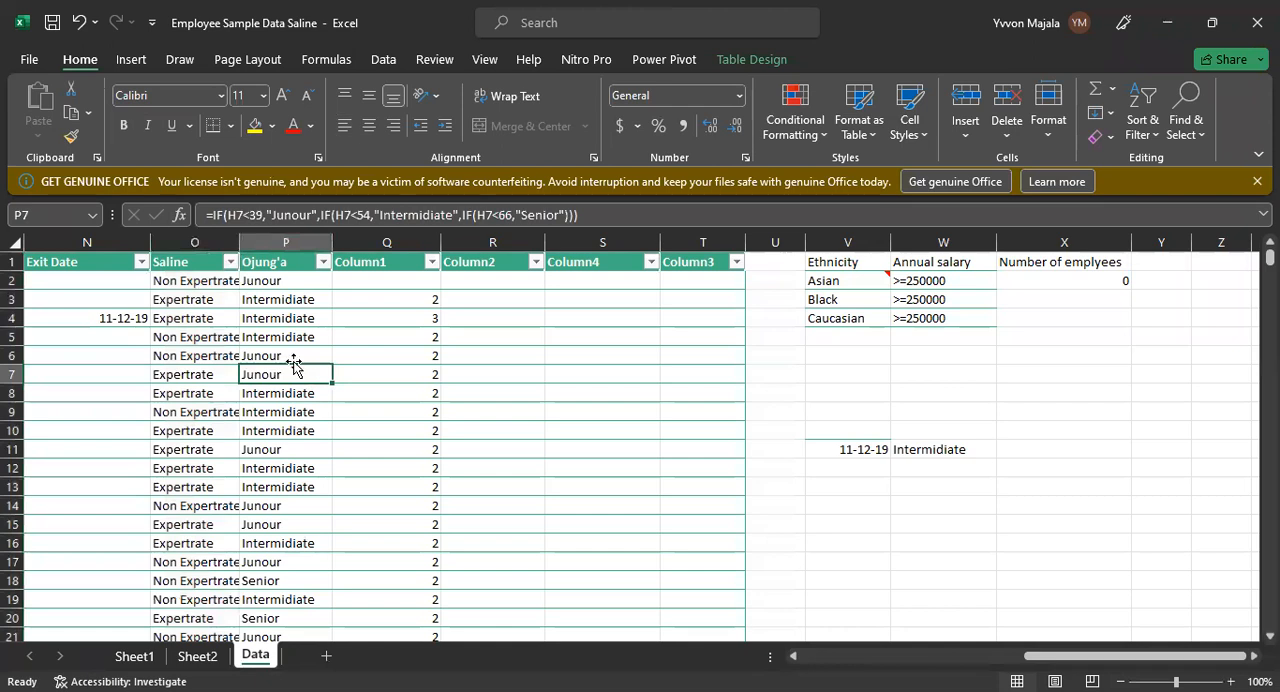
pyautogui.click(295, 283)
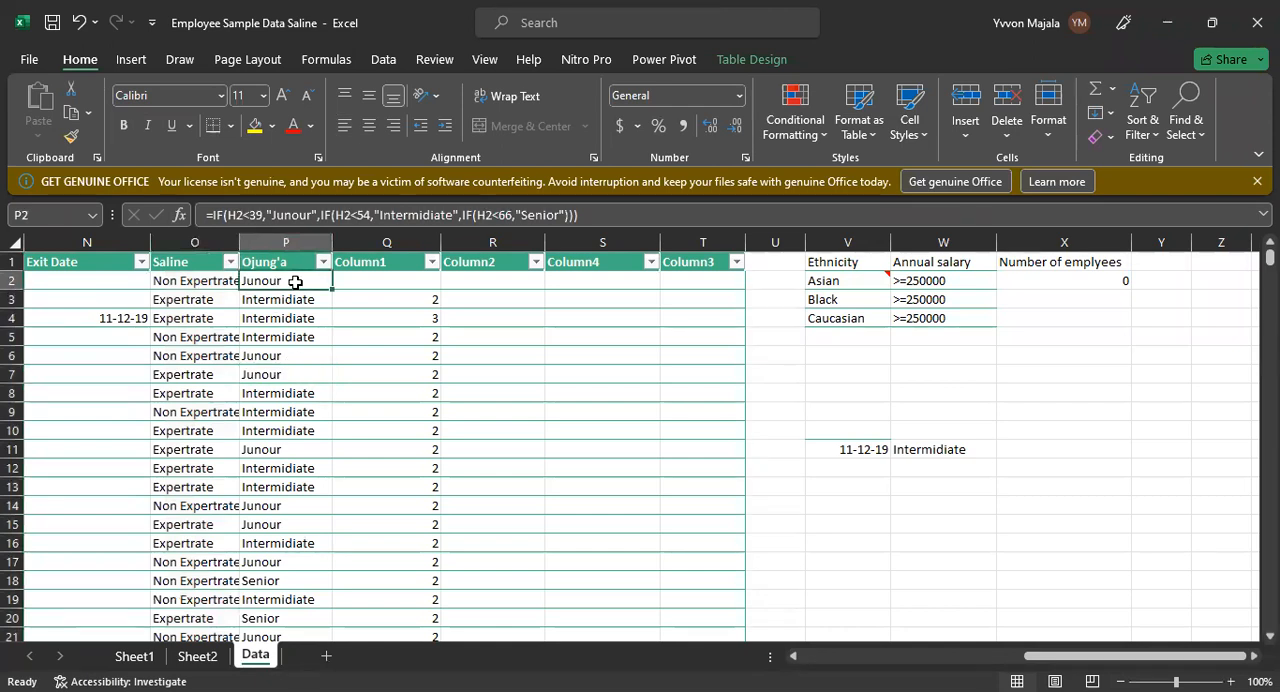
pyautogui.click(205, 276)
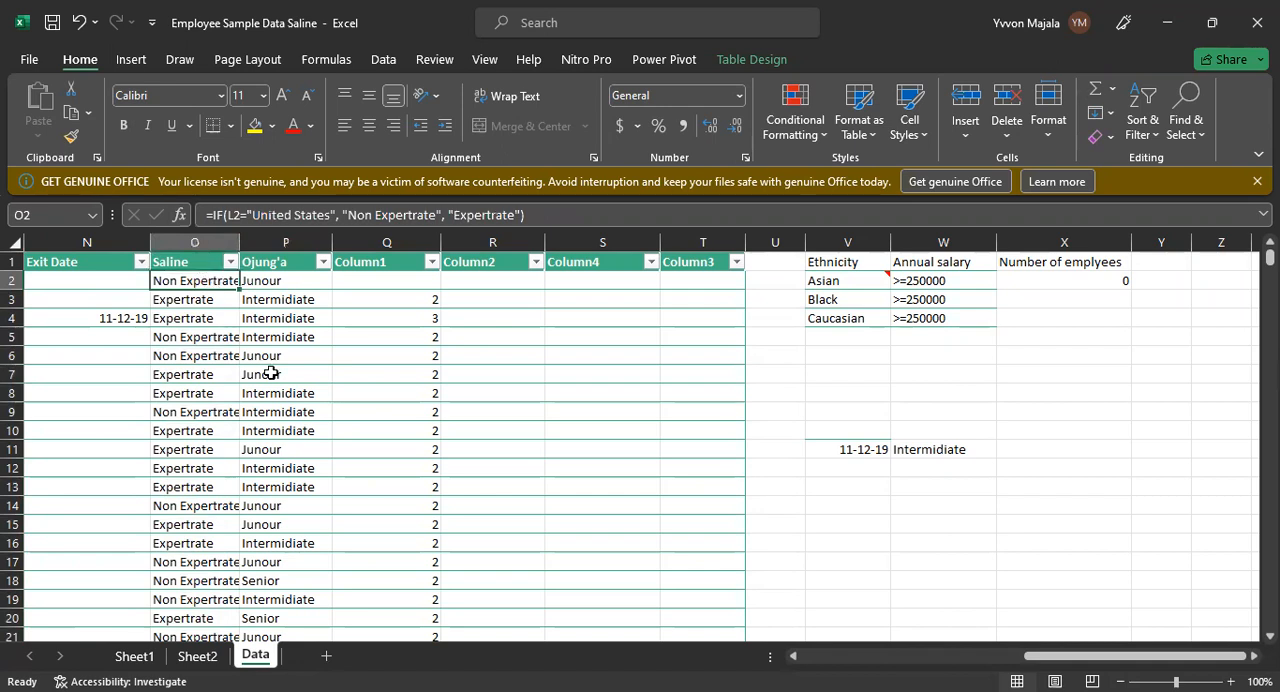
# Step: Copy the Saline entry in O2 and paste it into V12
pyautogui.hotkey('ctrl', 'c')
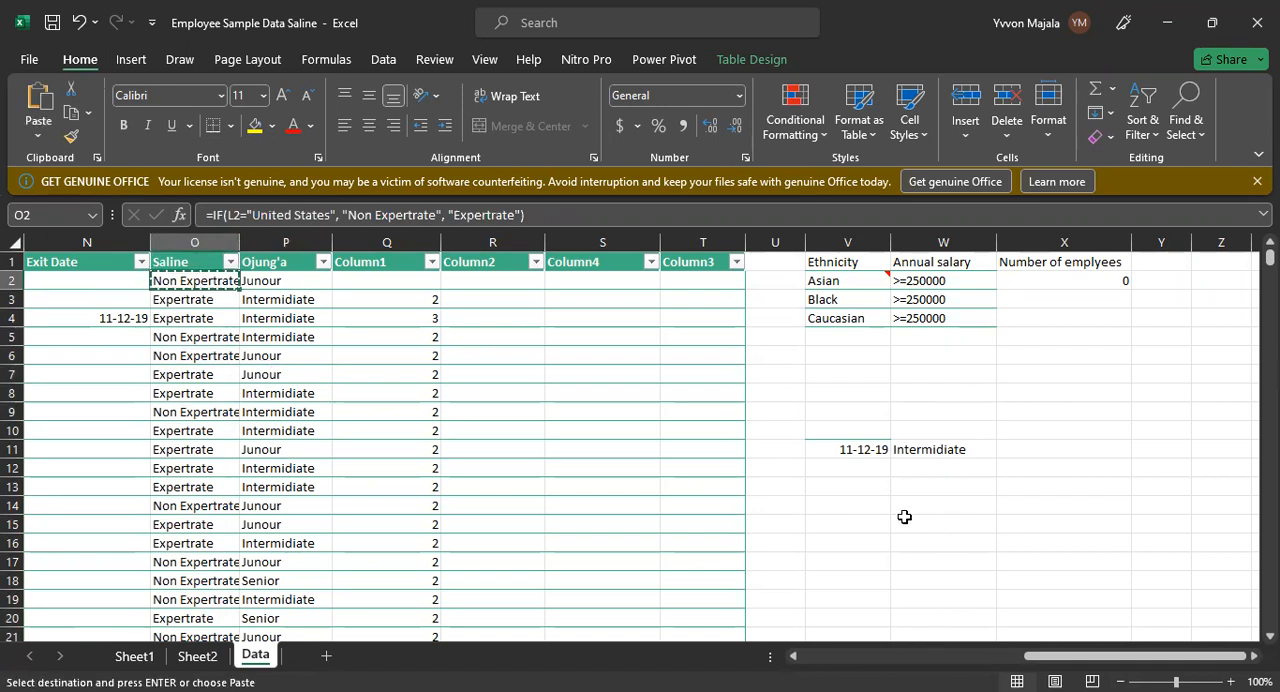
pyautogui.click(862, 468)
pyautogui.hotkey('ctrl', 'v')
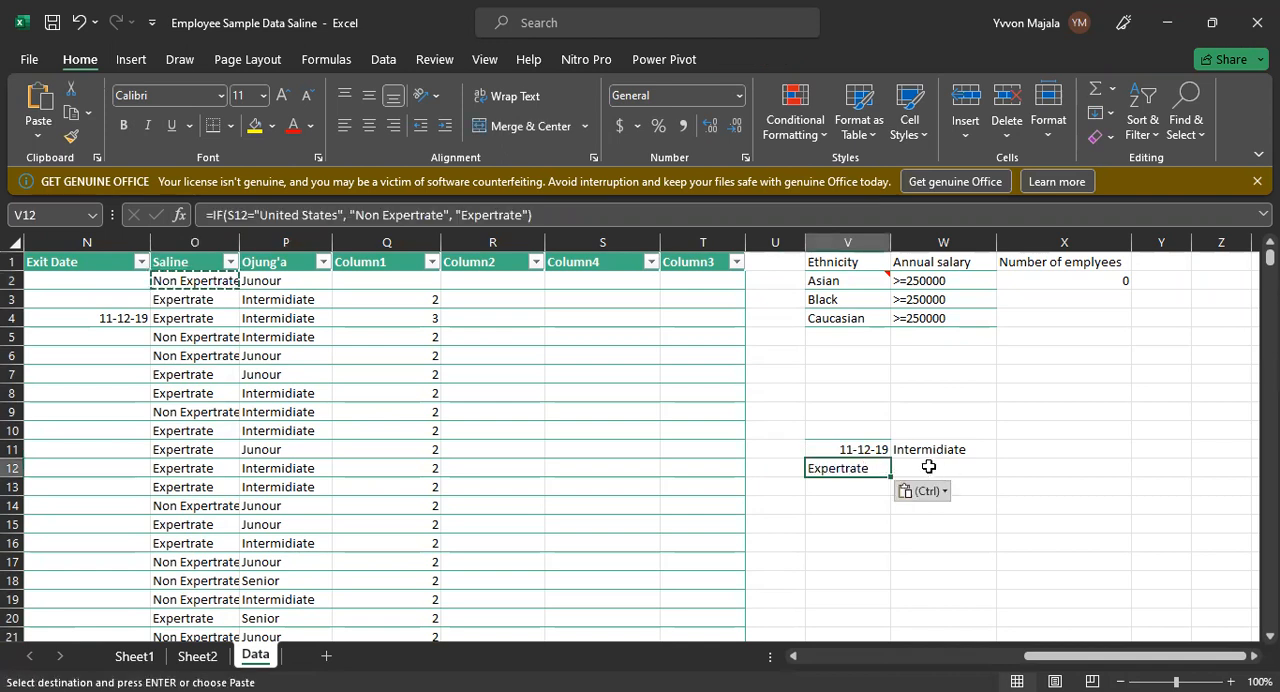
pyautogui.click(928, 467)
pyautogui.write('=')
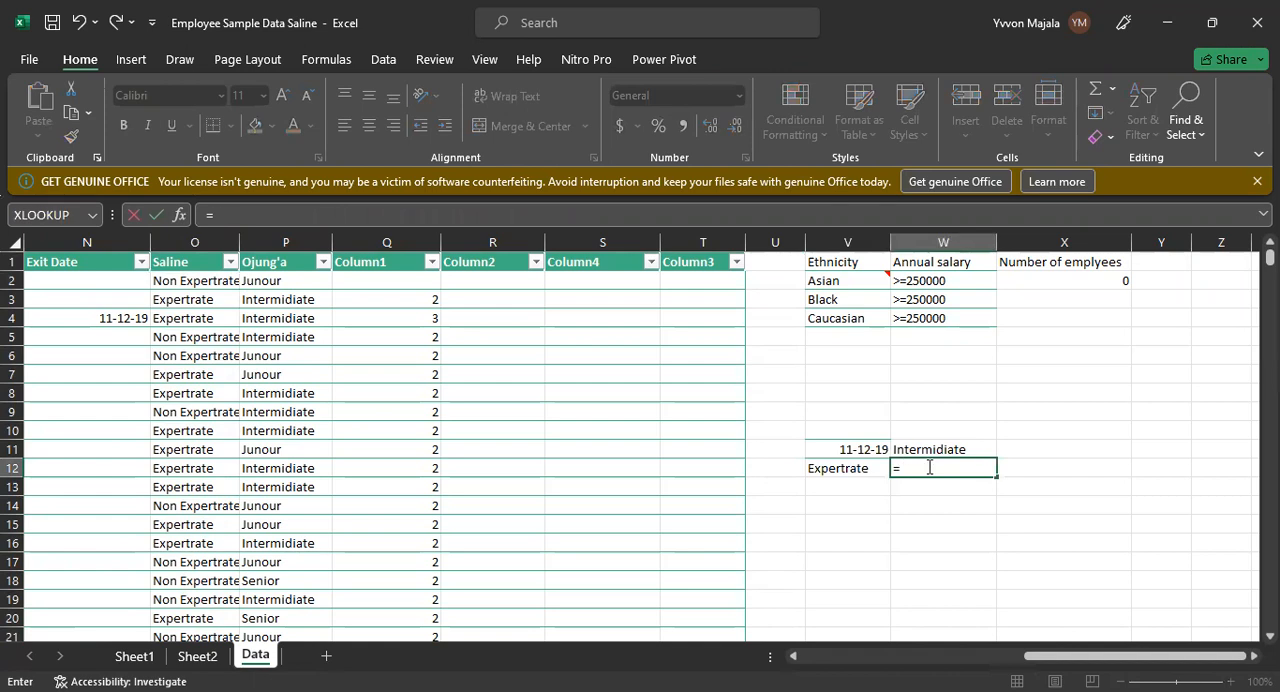
pyautogui.write('VLOOKUP')
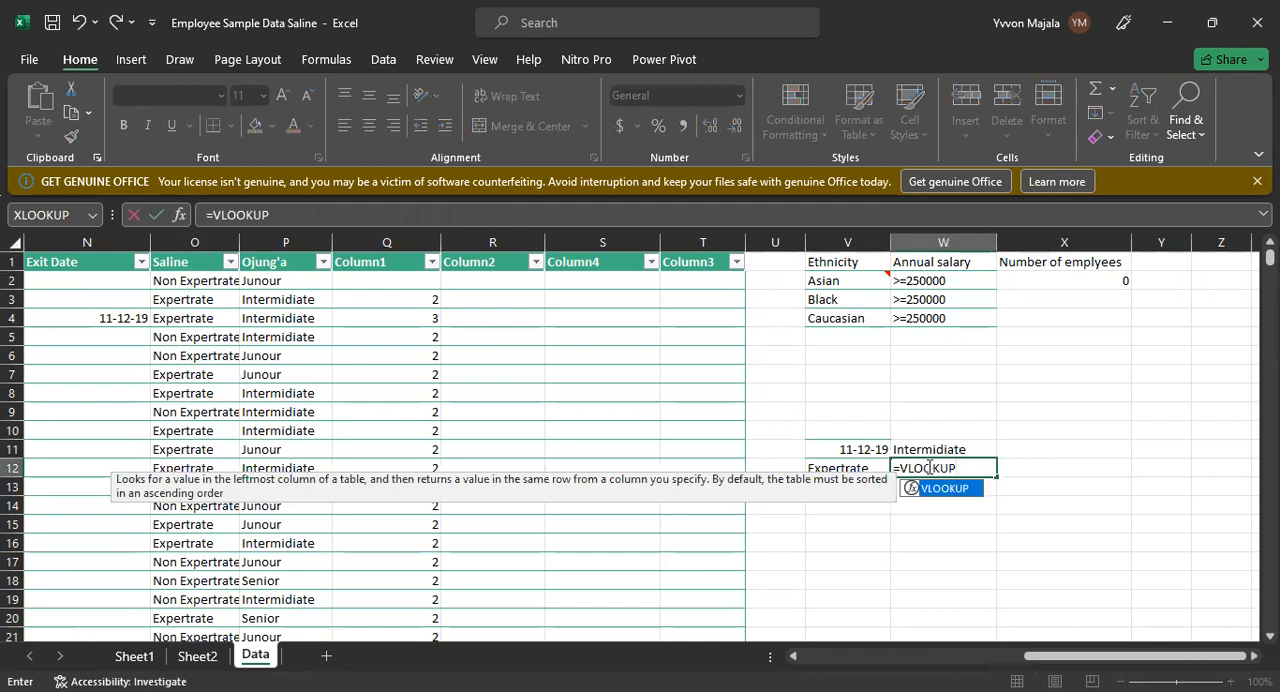
pyautogui.write('(')
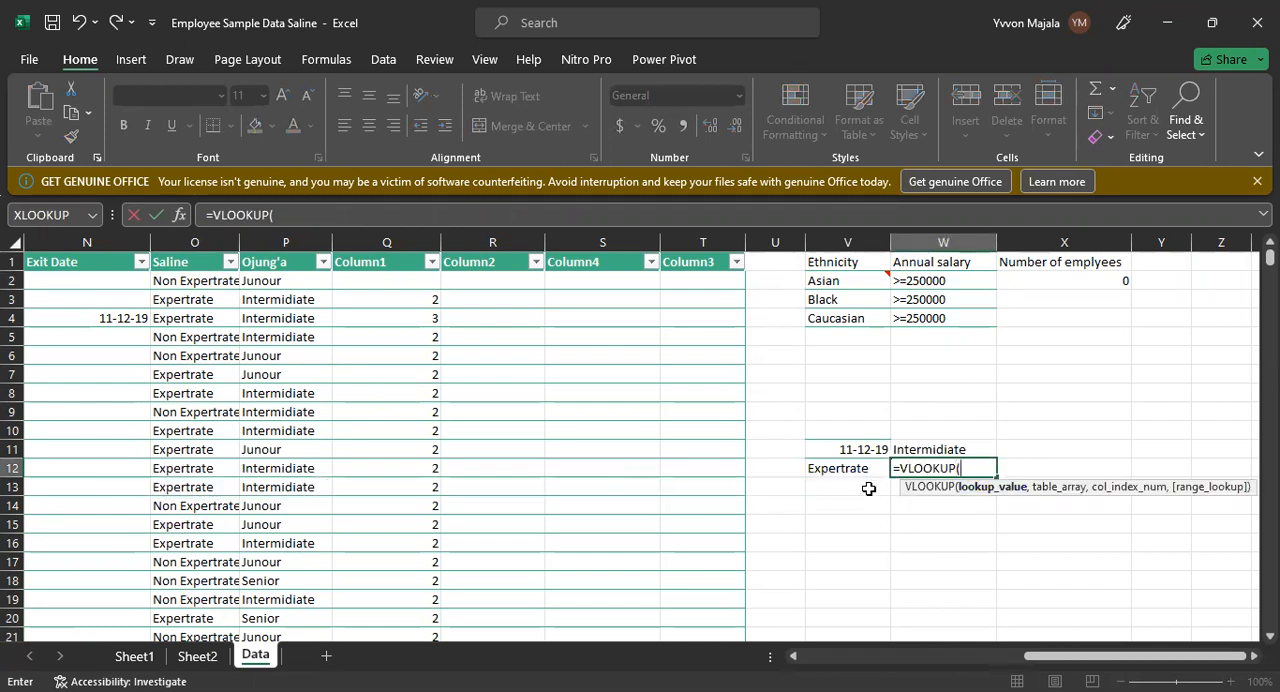
pyautogui.click(848, 465)
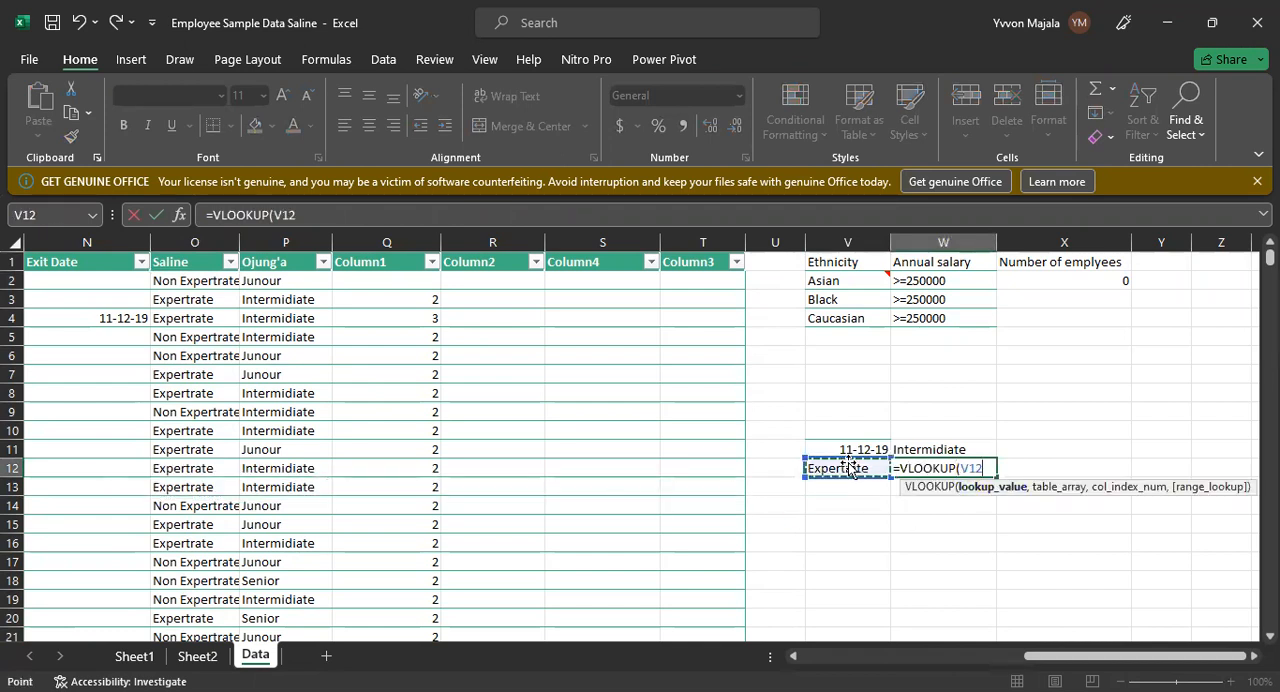
pyautogui.write(',')
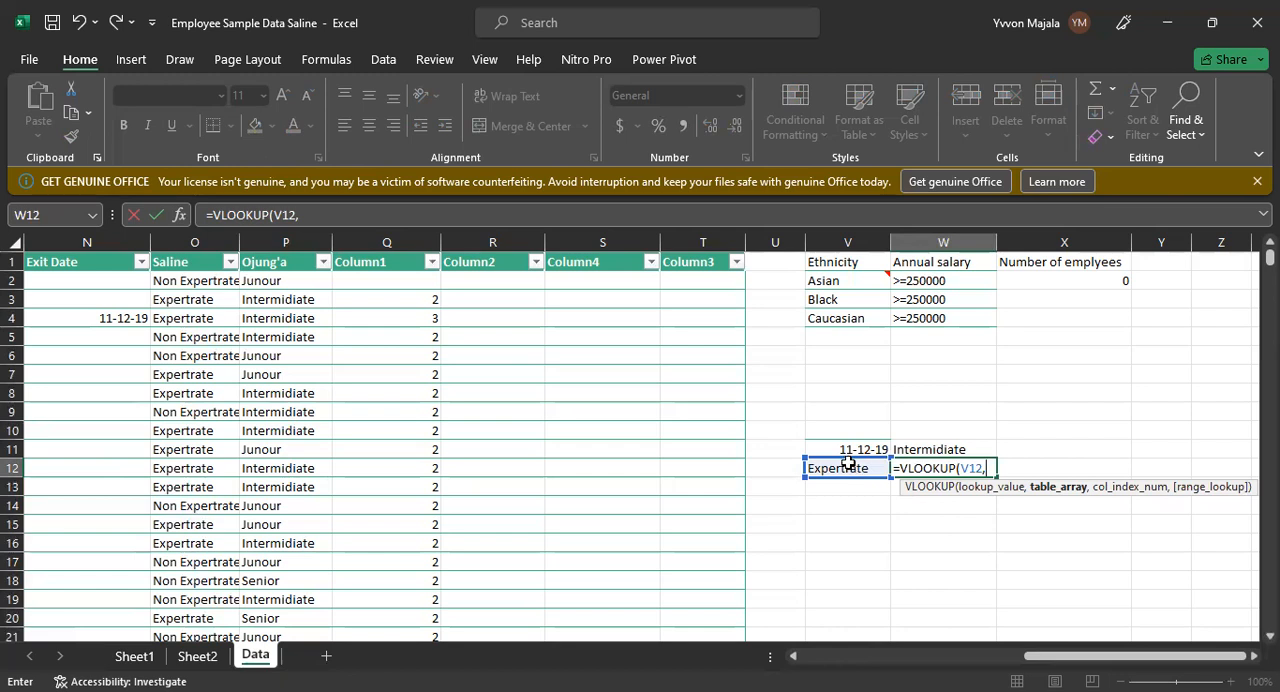
pyautogui.press('Escape')
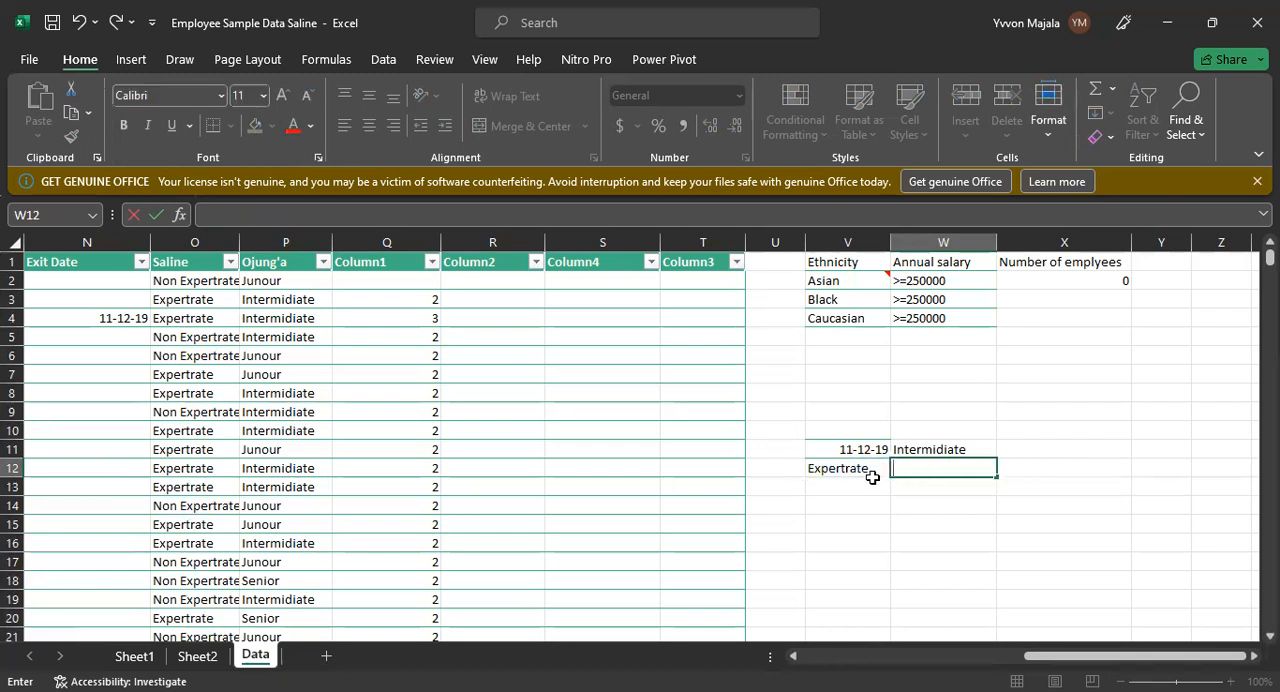
# Step: Check the Exit Date column against the lookup value in V12
pyautogui.click(873, 483)
pyautogui.click(858, 467)
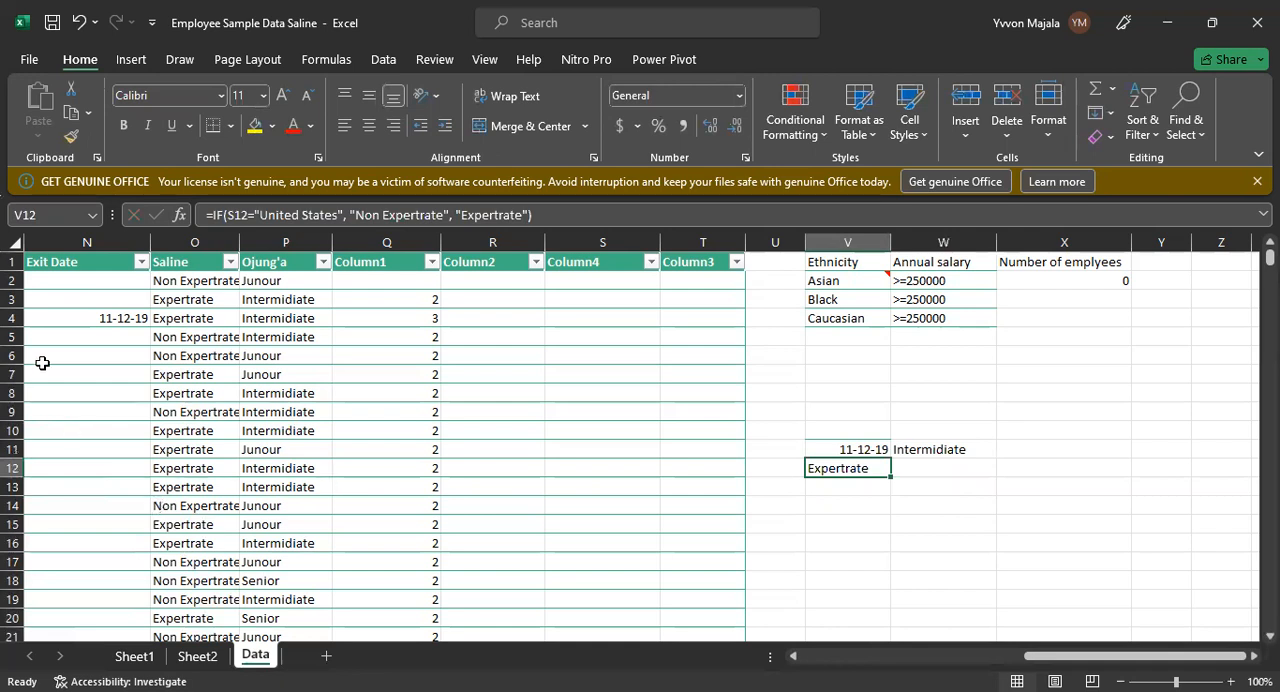
pyautogui.click(92, 237)
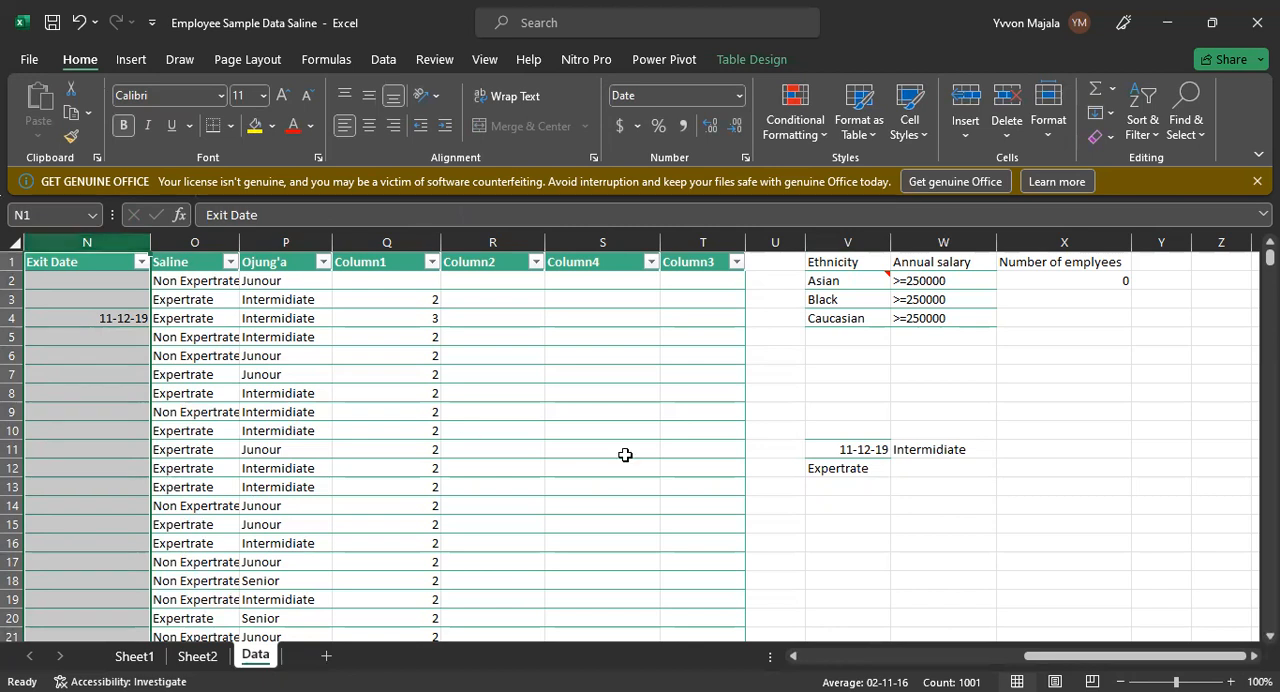
pyautogui.click(859, 471)
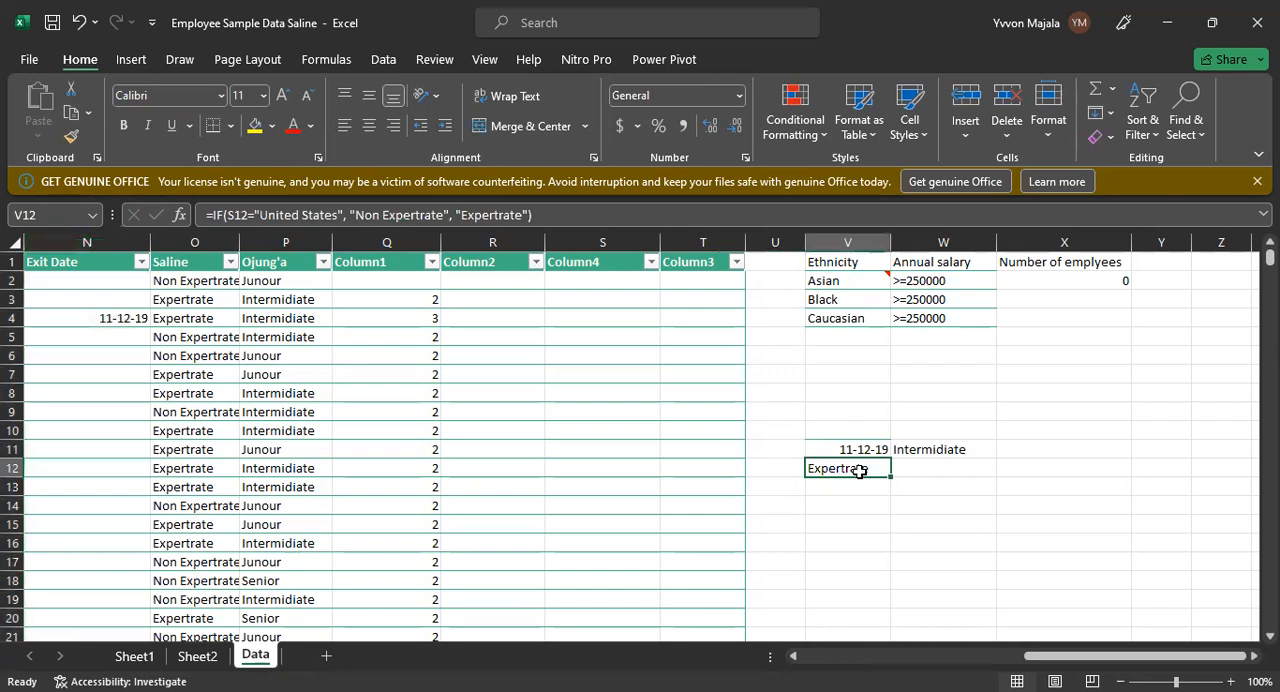
pyautogui.click(936, 475)
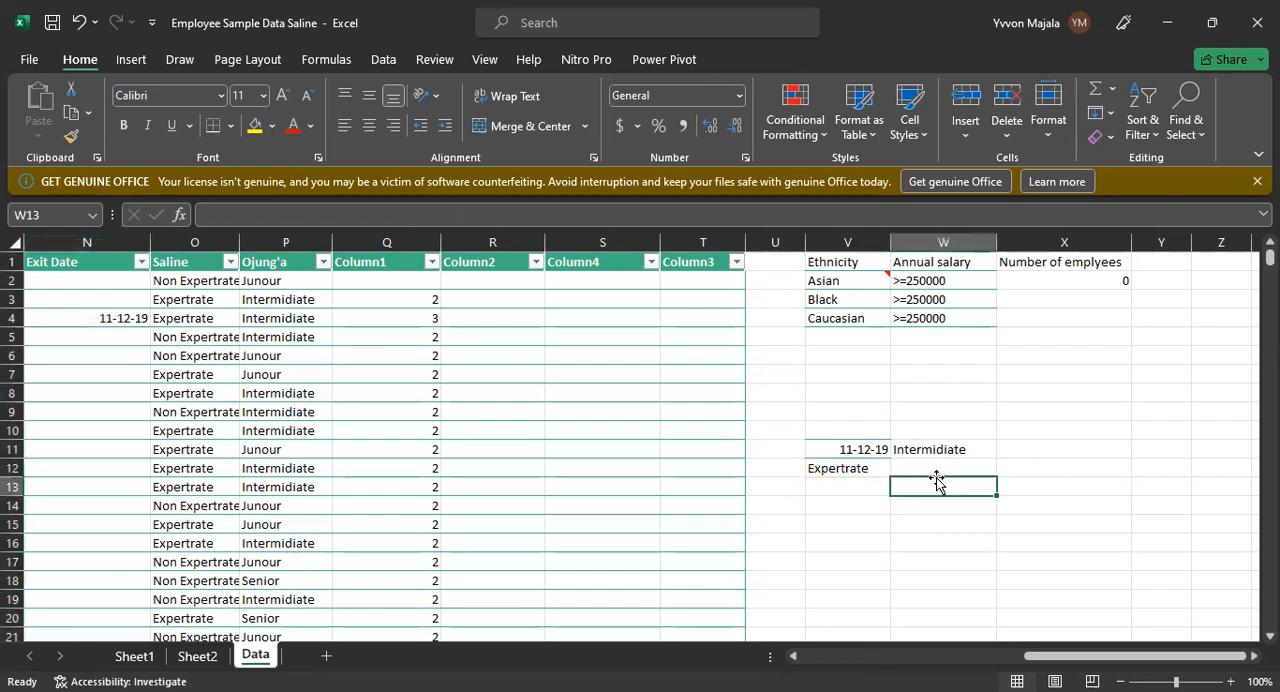
pyautogui.write('=')
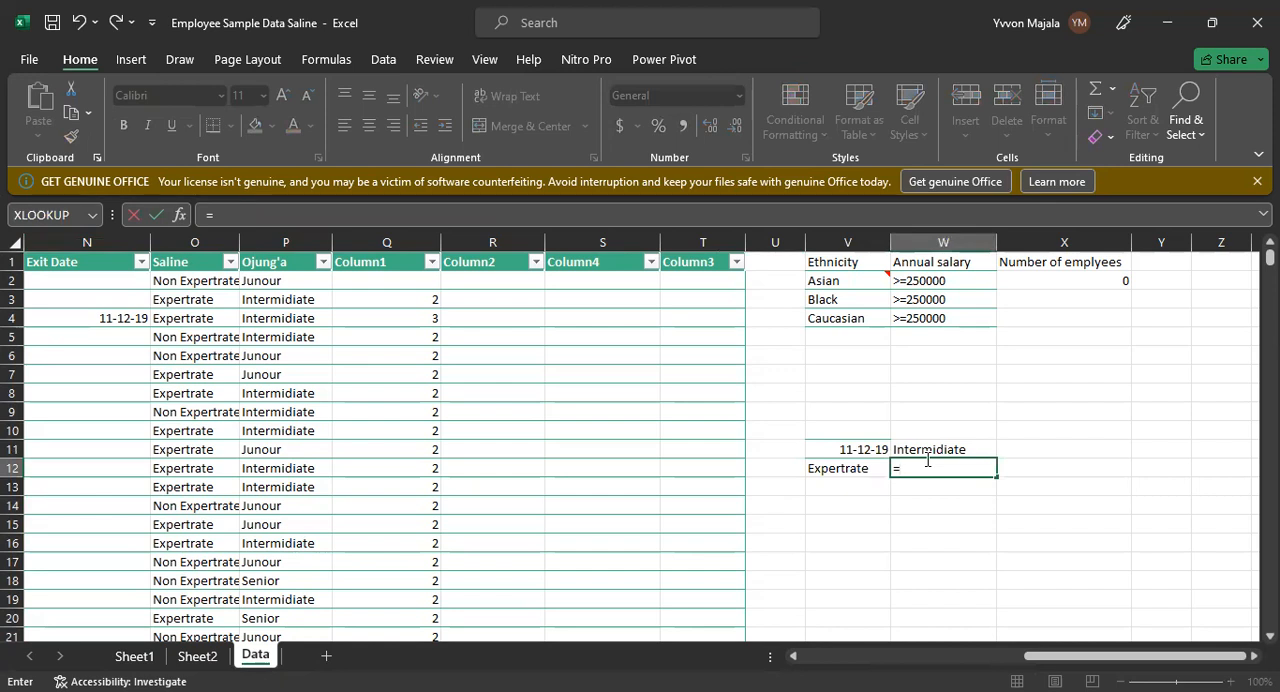
pyautogui.write('VL')
pyautogui.press('Return')
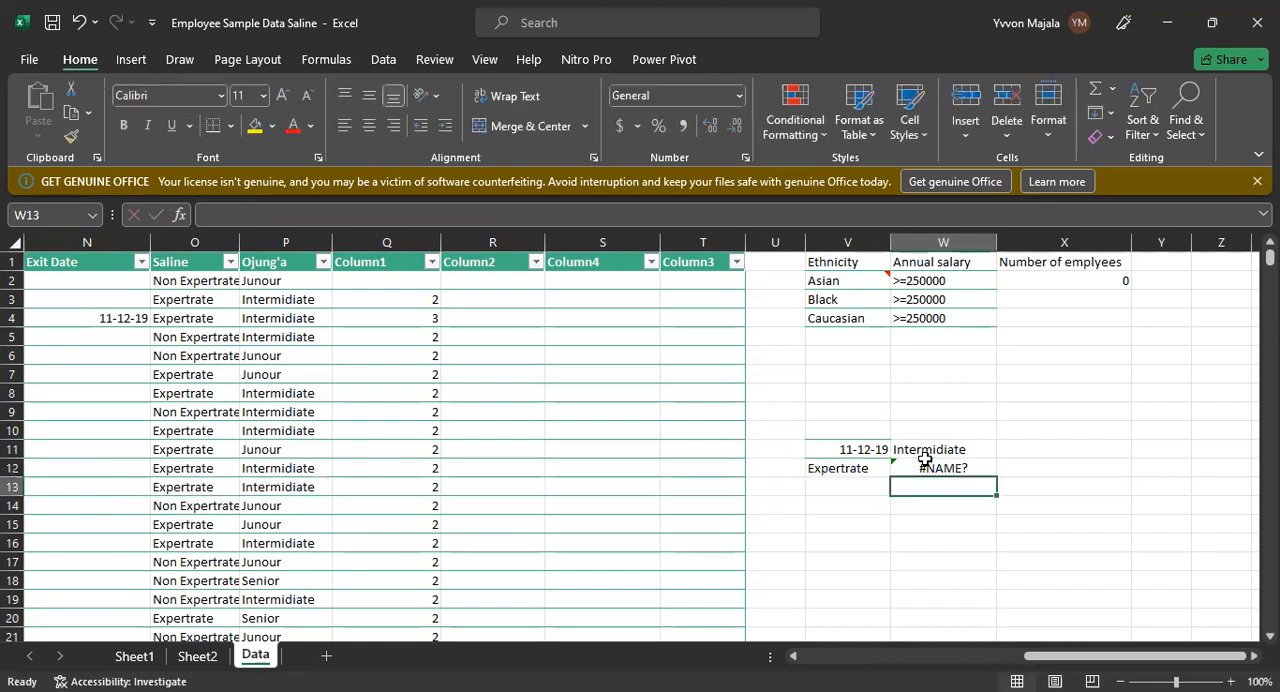
pyautogui.click(925, 462)
pyautogui.press('BackSpace')
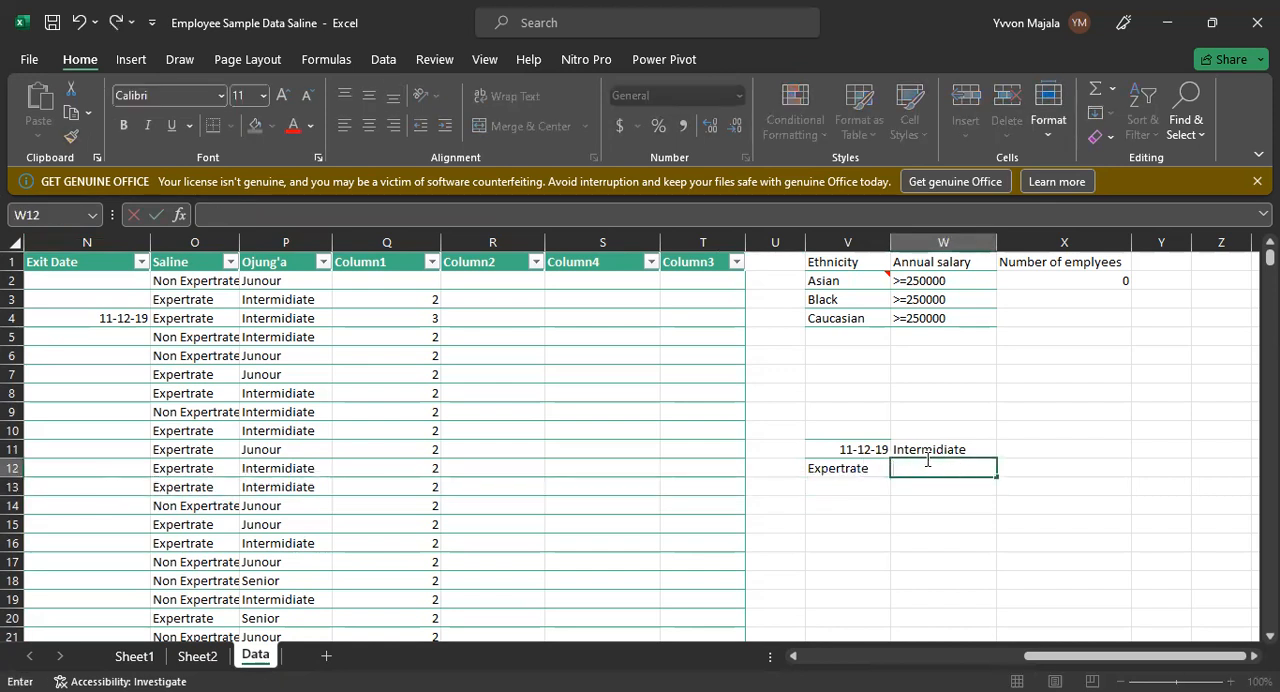
# Step: Start a VLOOKUP formula in W12 with V12 as the lookup value
pyautogui.write('=')
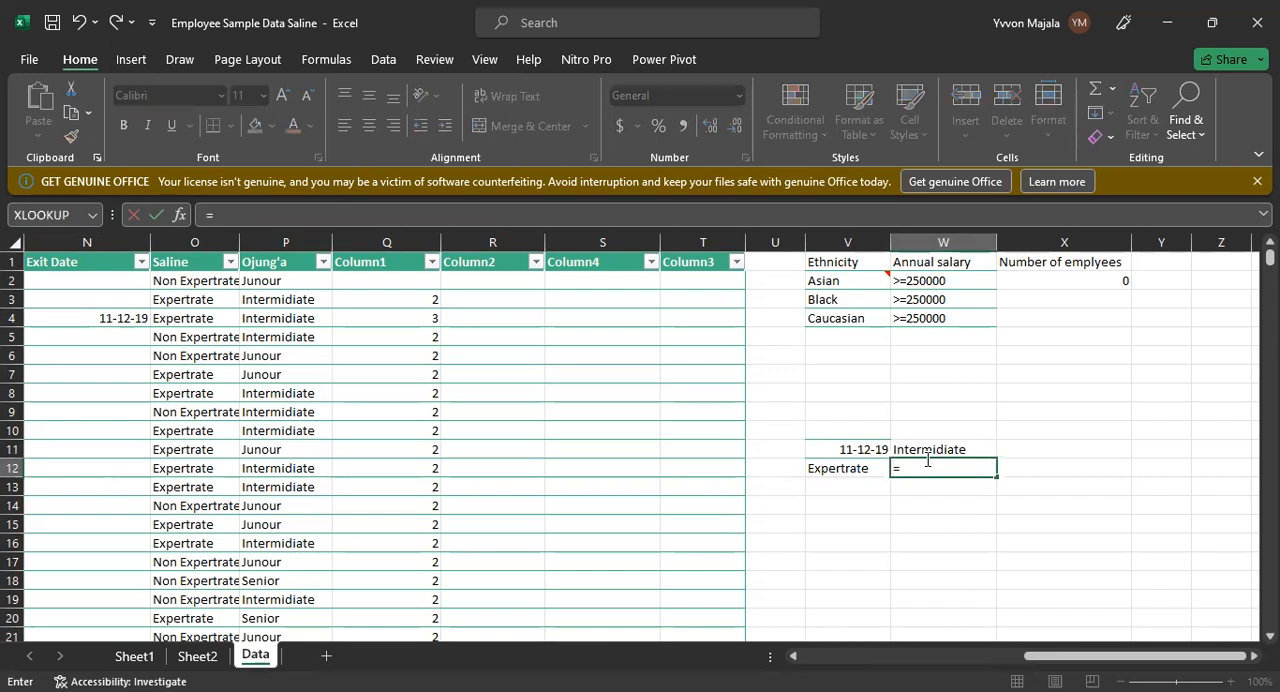
pyautogui.write('VLOOKUP')
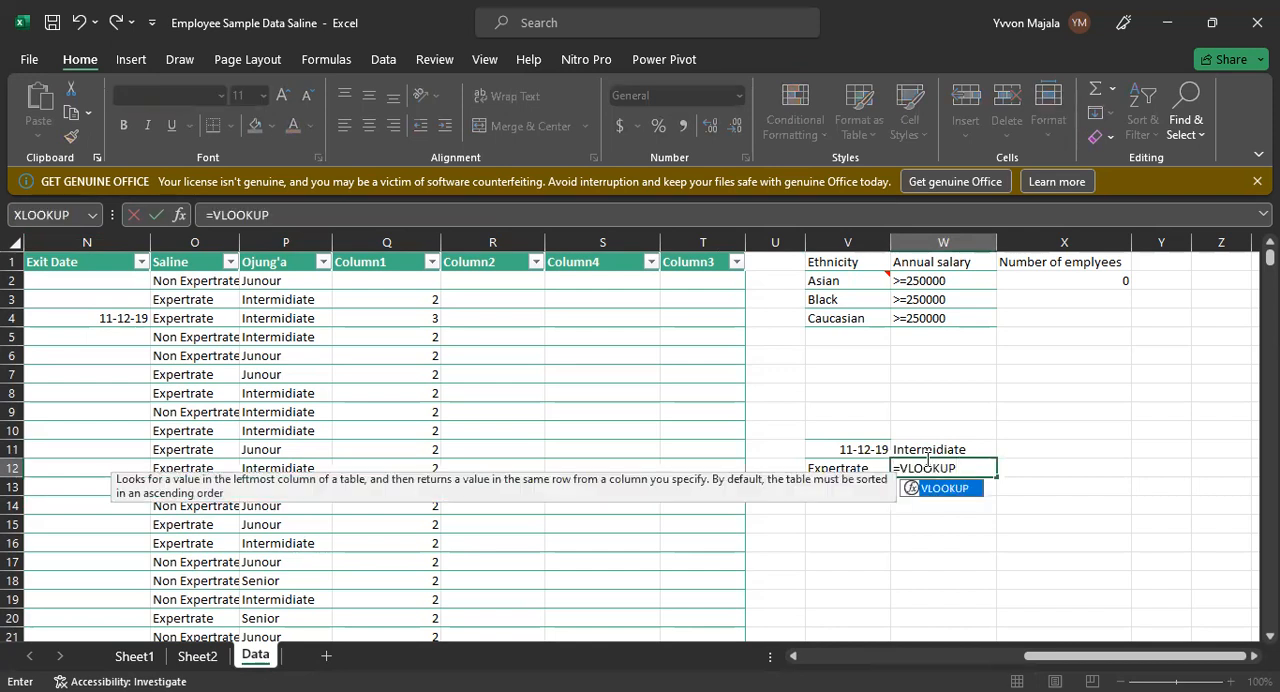
pyautogui.write('(')
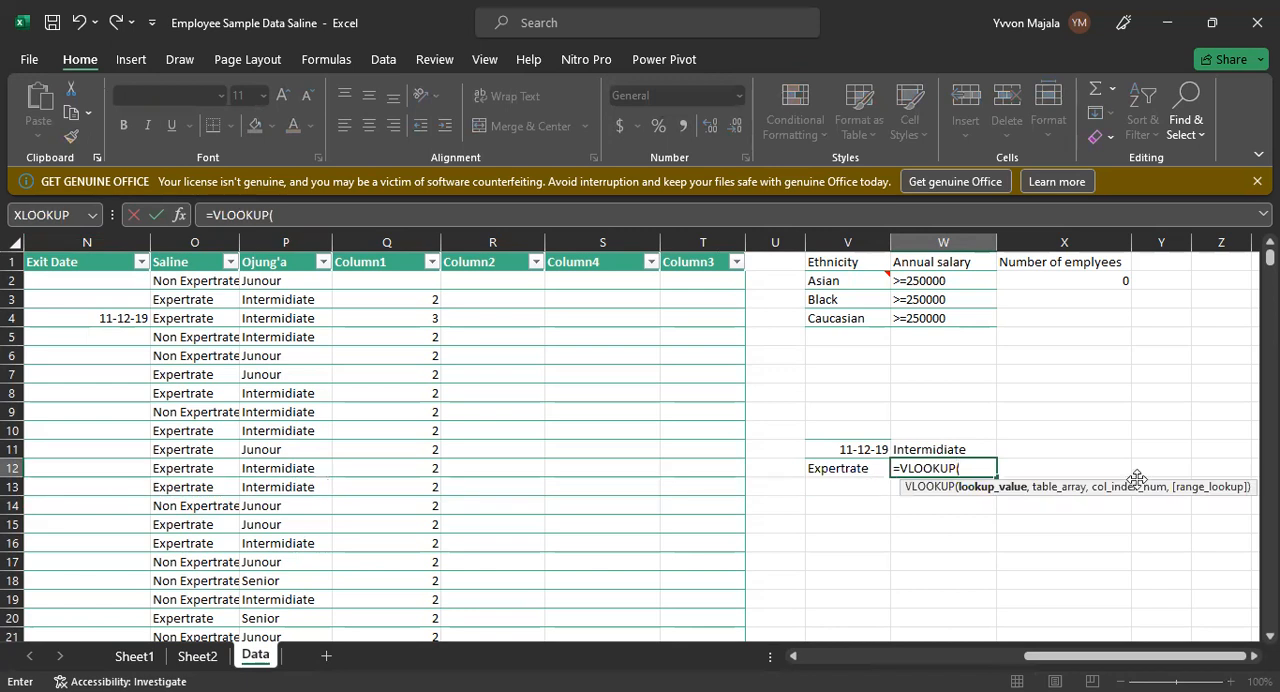
pyautogui.click(847, 470)
pyautogui.write(',')
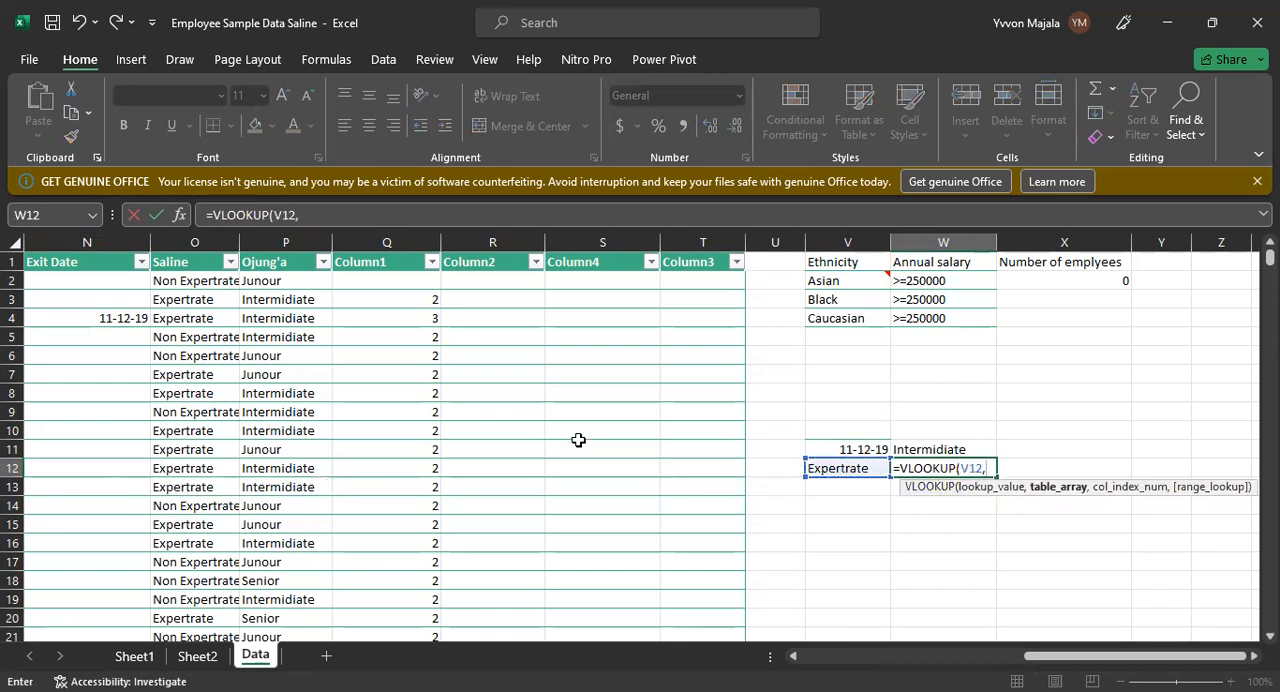
# Step: Set the table array of W12's VLOOKUP to N1:Q25, from Exit Date through Column1
pyautogui.click(28, 262)
pyautogui.moveTo(418, 506); pyautogui.dragTo(438, 620)
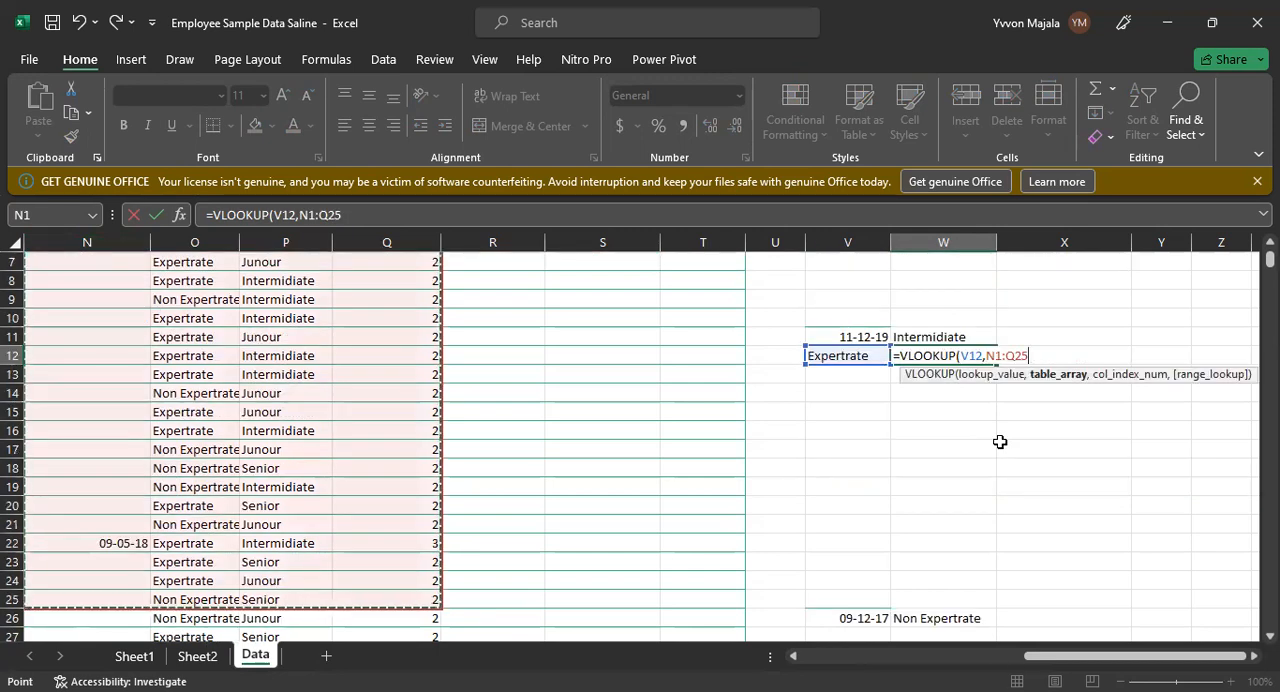
pyautogui.write(',')
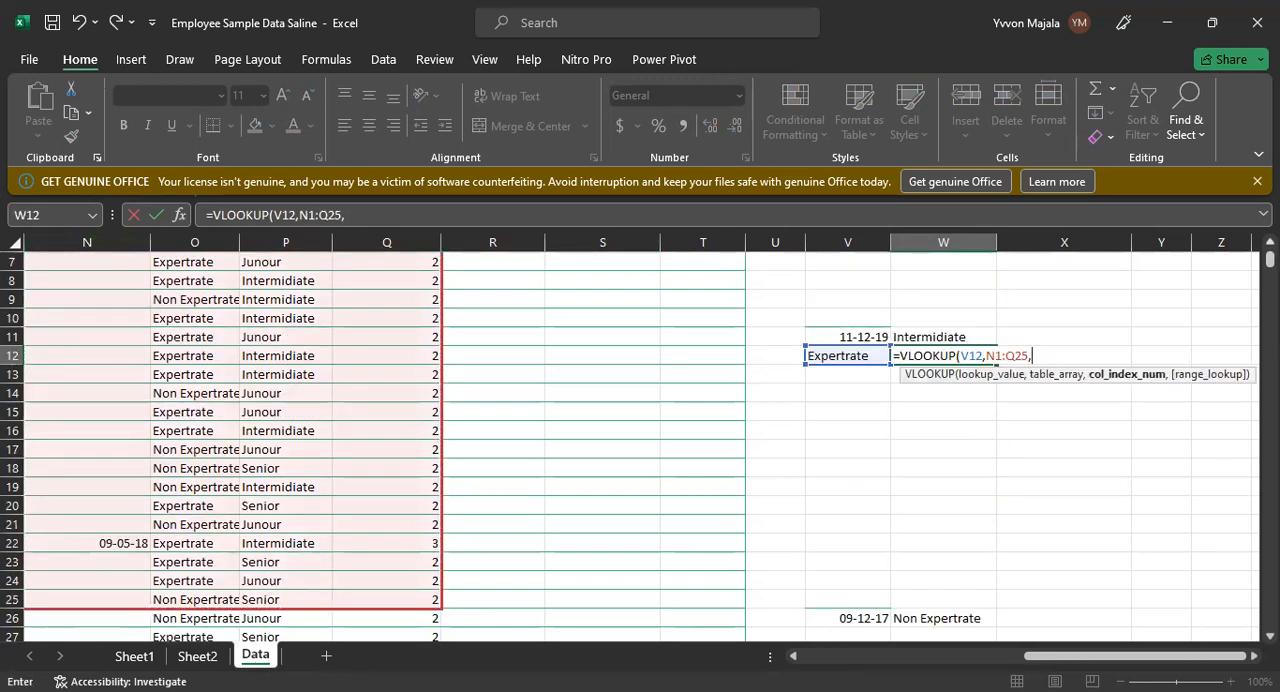
# Step: Complete W12's VLOOKUP with column index 4 for Column1 and range lookup 0 for an exact match
pyautogui.scroll(2, 520, 445)
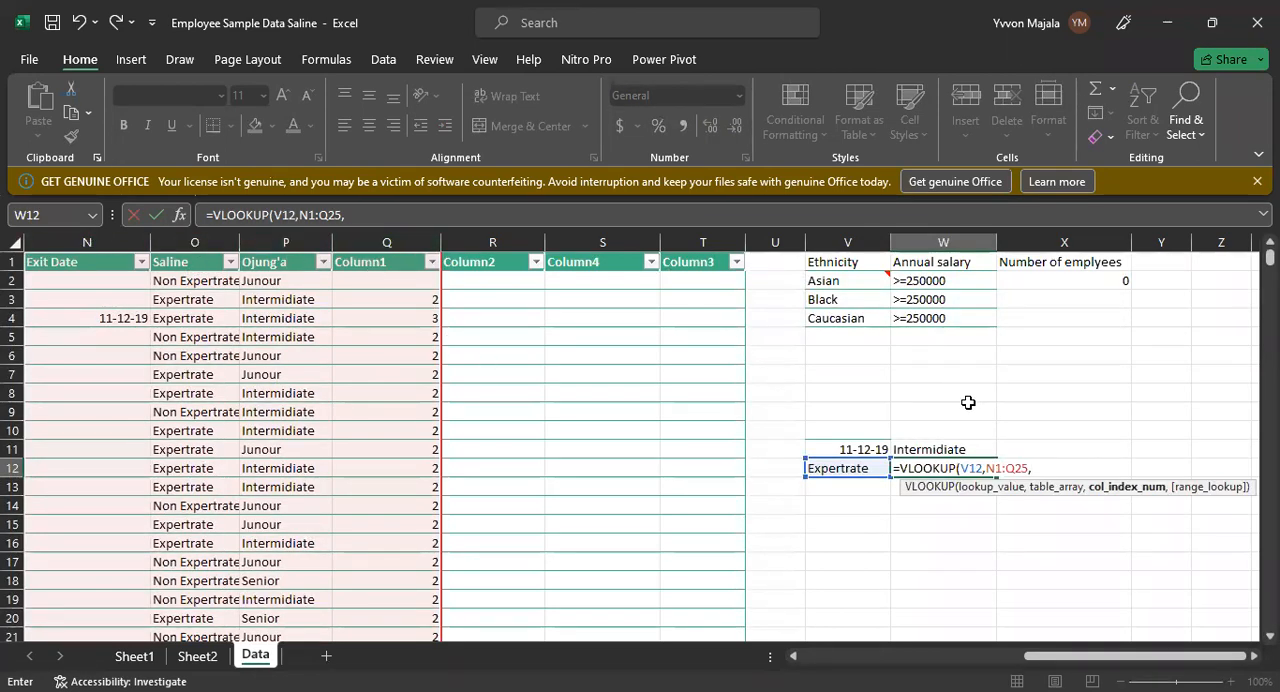
pyautogui.write('4,')
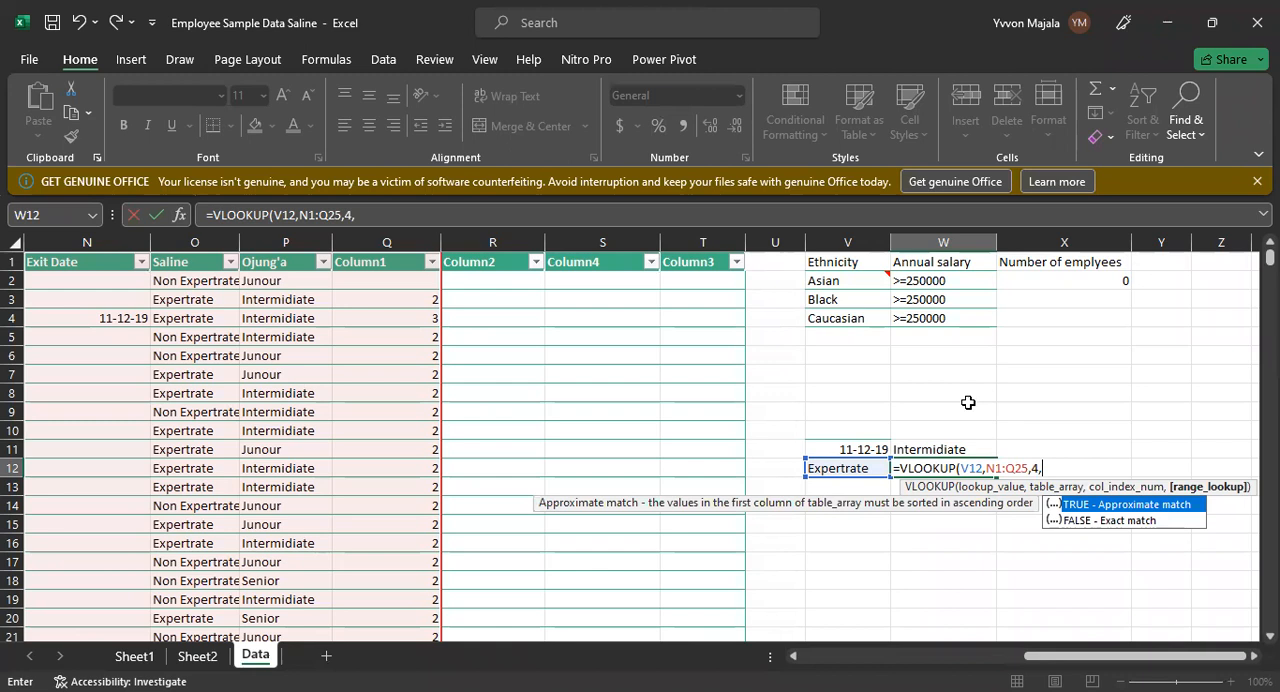
pyautogui.write('0')
pyautogui.press('Return')
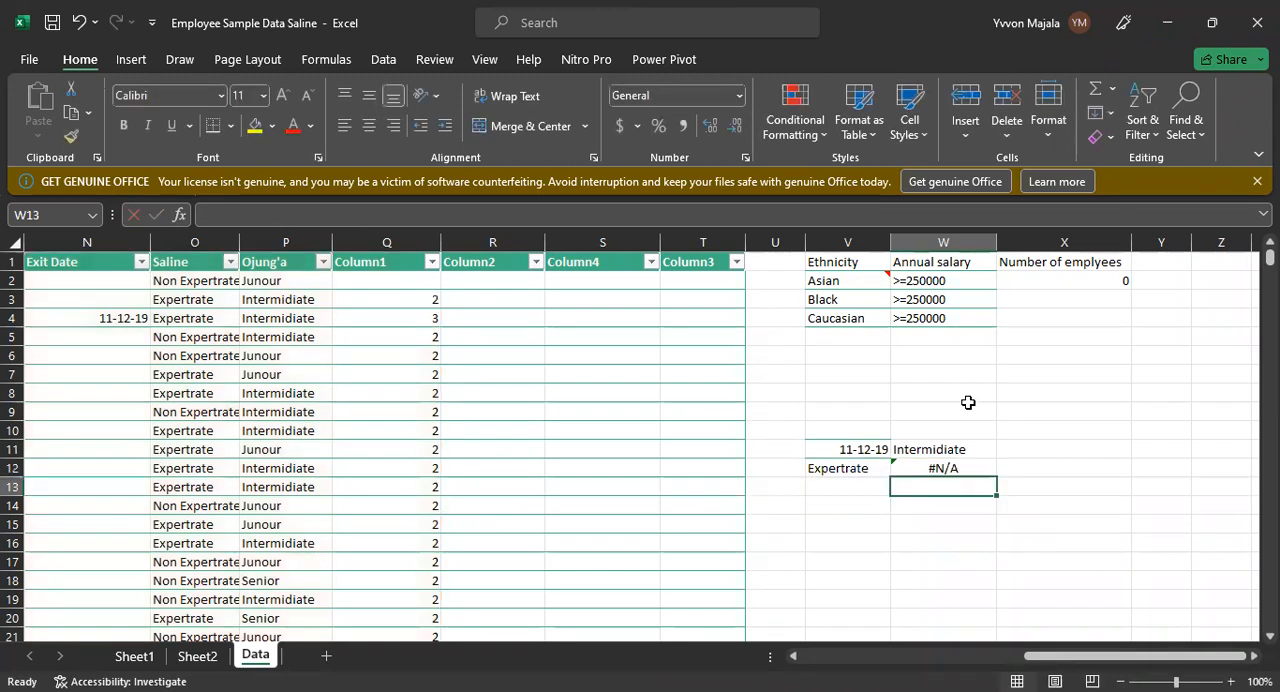
# Step: Examine W12's VLOOKUP formula, its lookup value in V12, the matching Saline entry in O4 and the Exit Date column
pyautogui.click(945, 469)
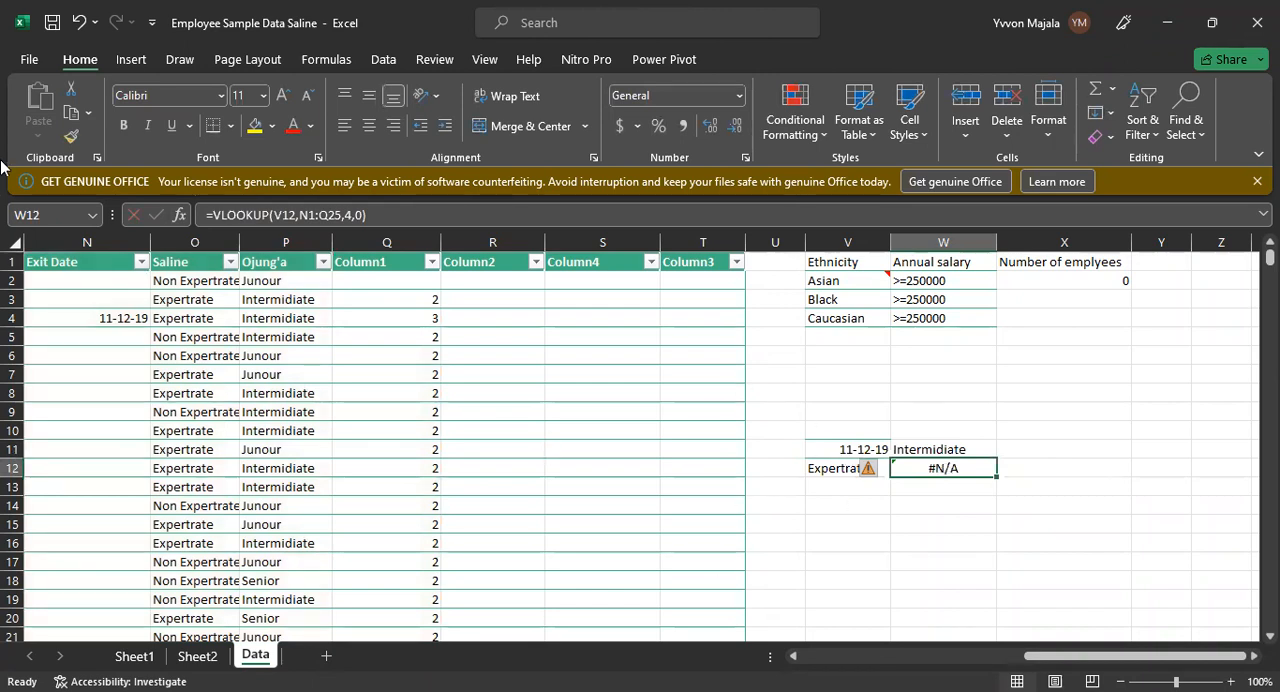
pyautogui.click(200, 316)
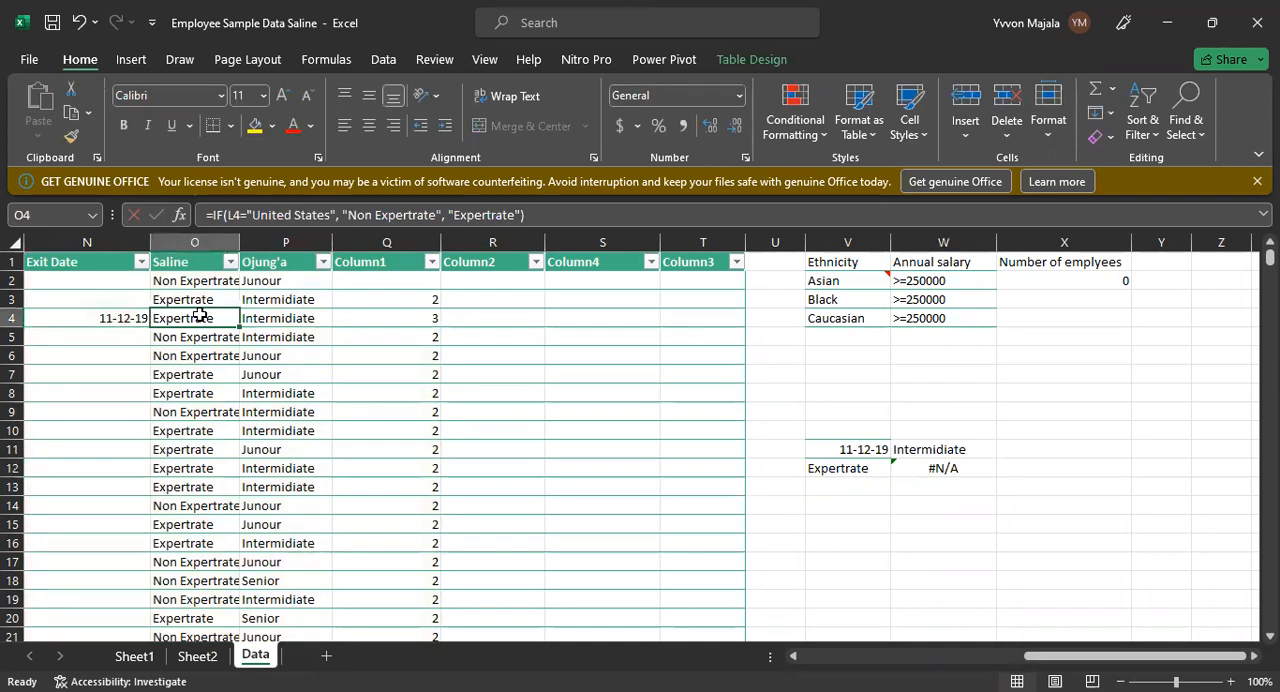
pyautogui.click(850, 467)
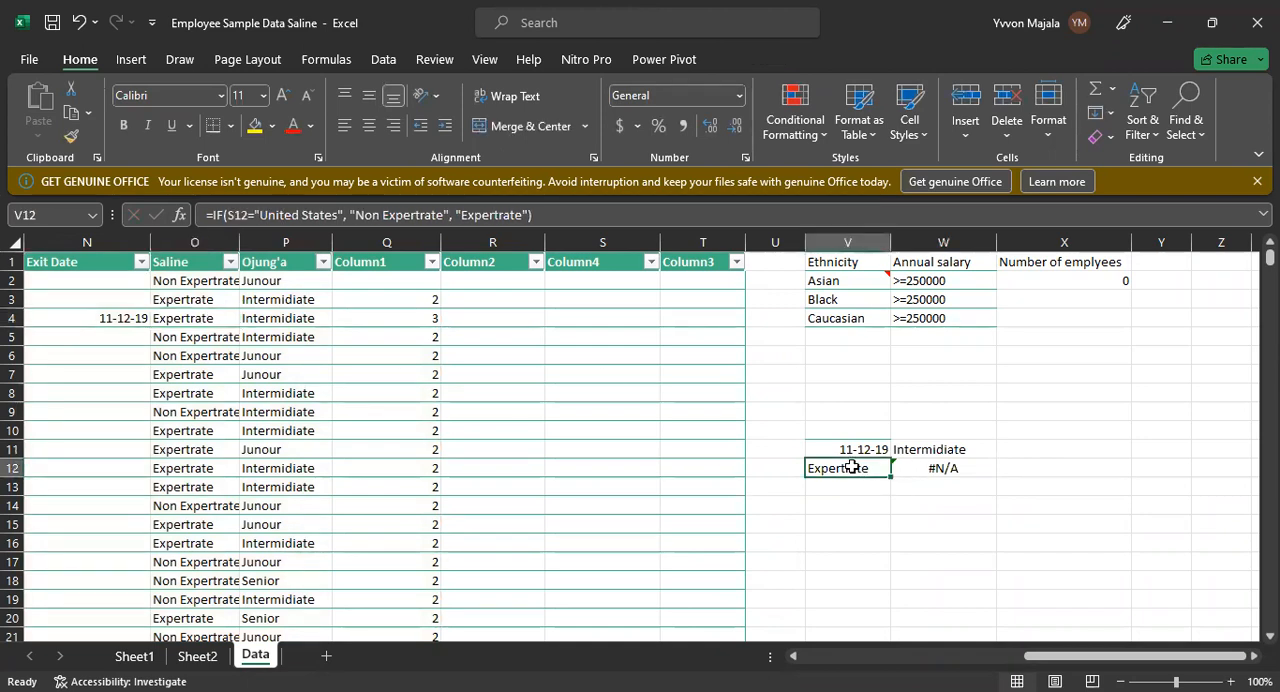
pyautogui.click(77, 298)
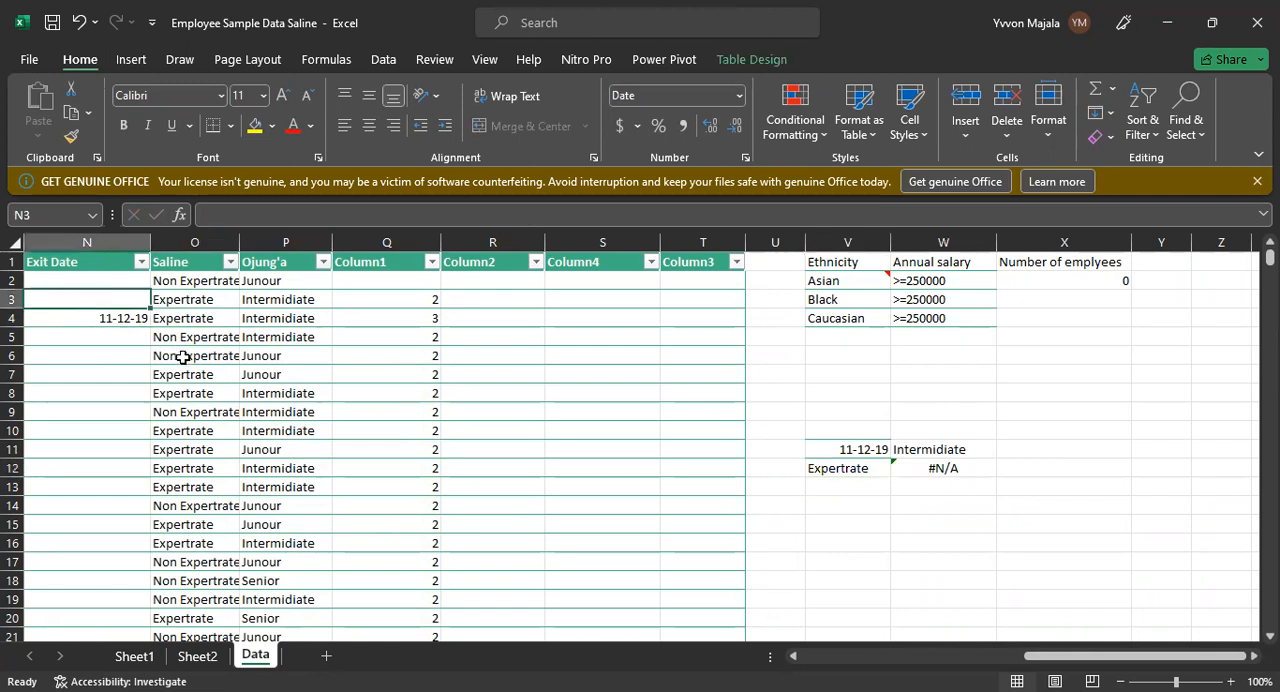
pyautogui.hotkey('ctrl', 'a')
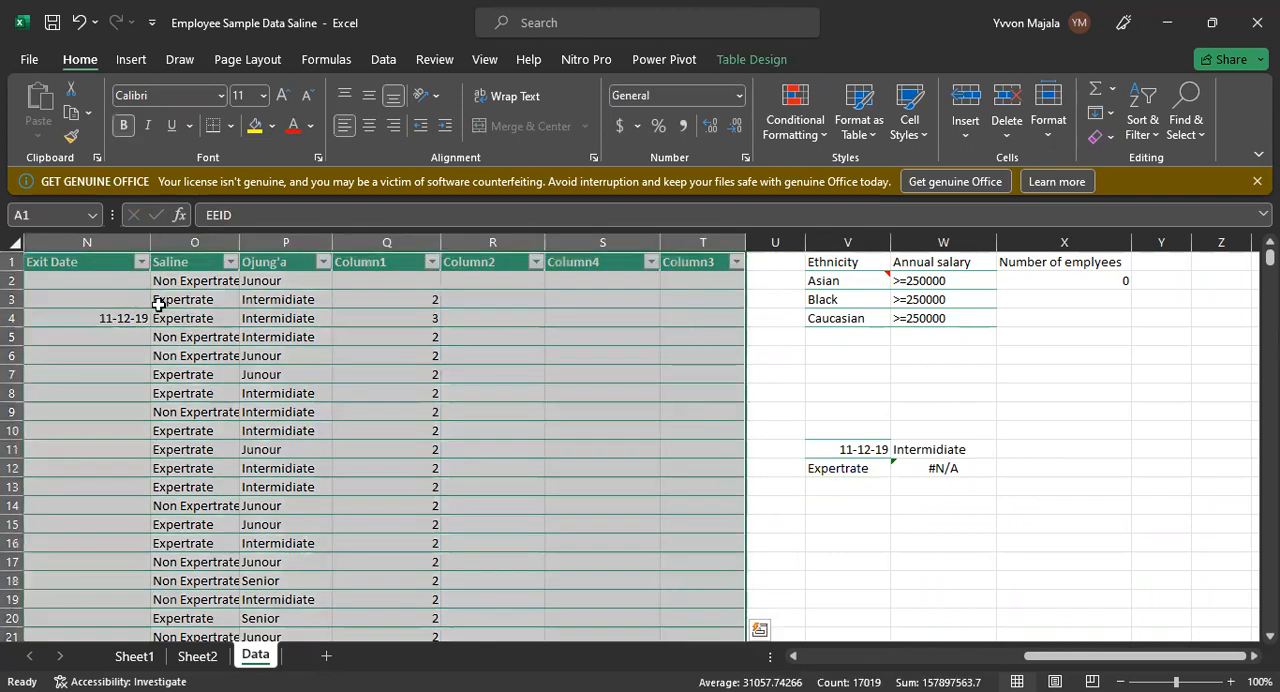
pyautogui.click(158, 305)
pyautogui.click(121, 316)
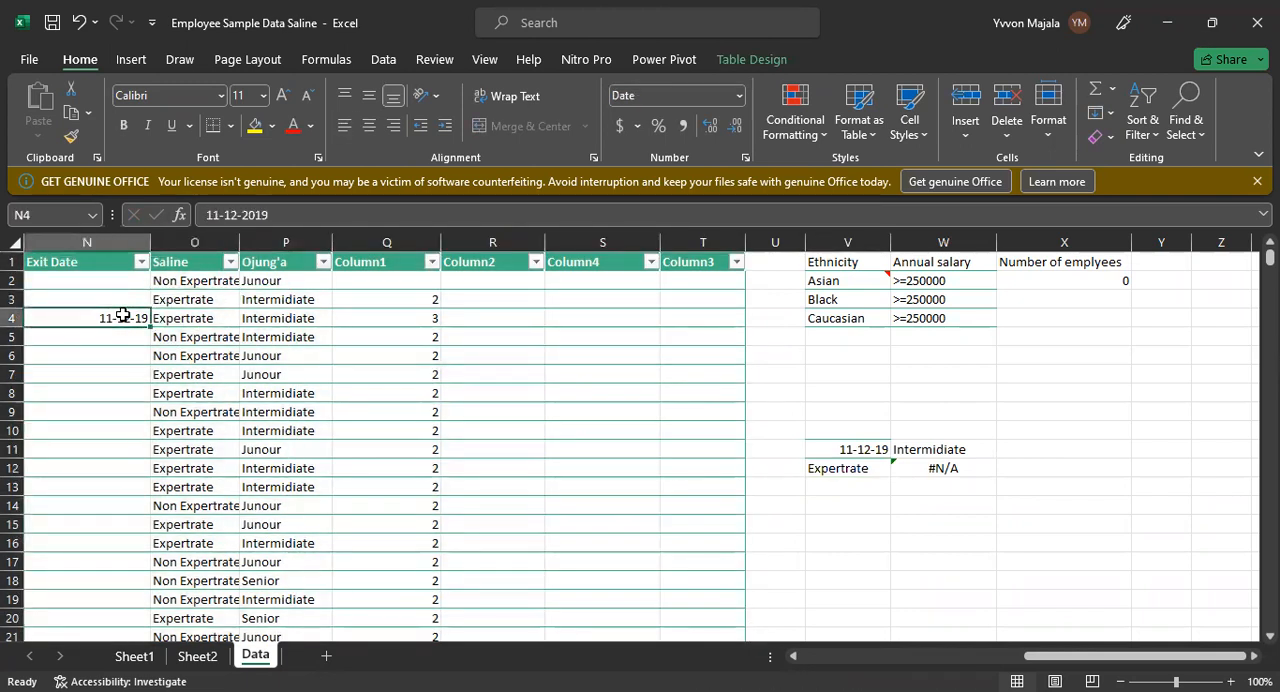
pyautogui.click(121, 252)
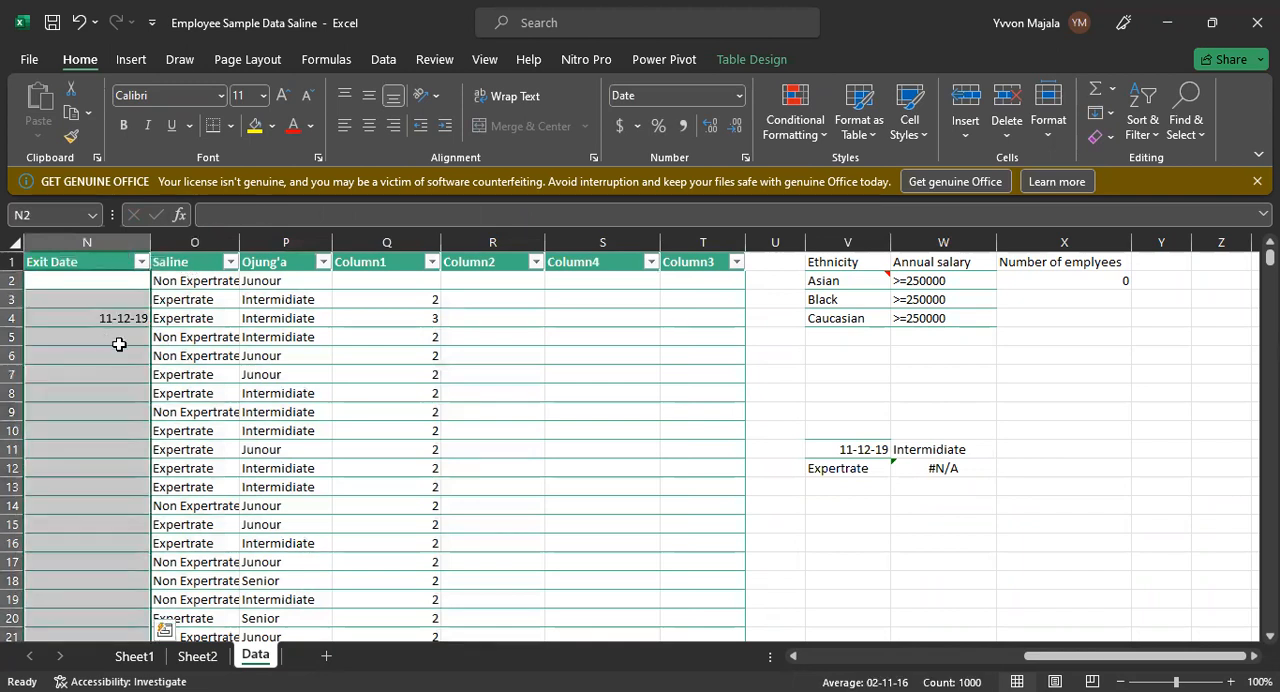
pyautogui.click(186, 320)
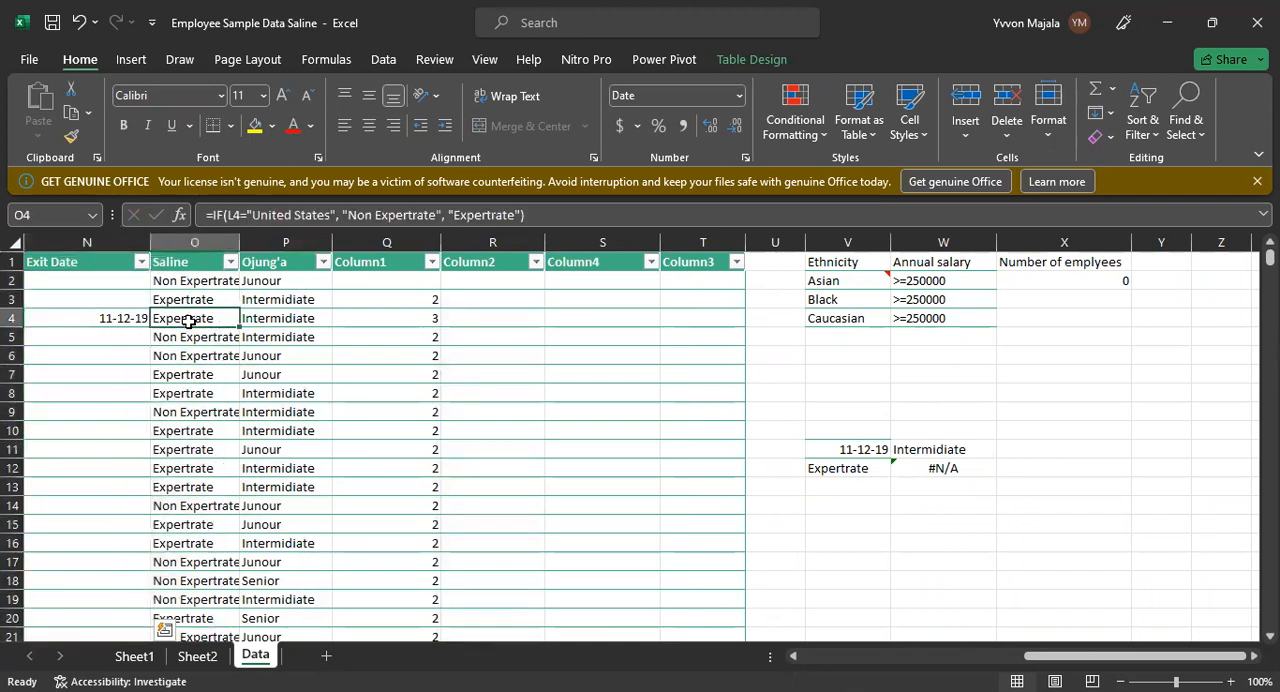
pyautogui.click(945, 467)
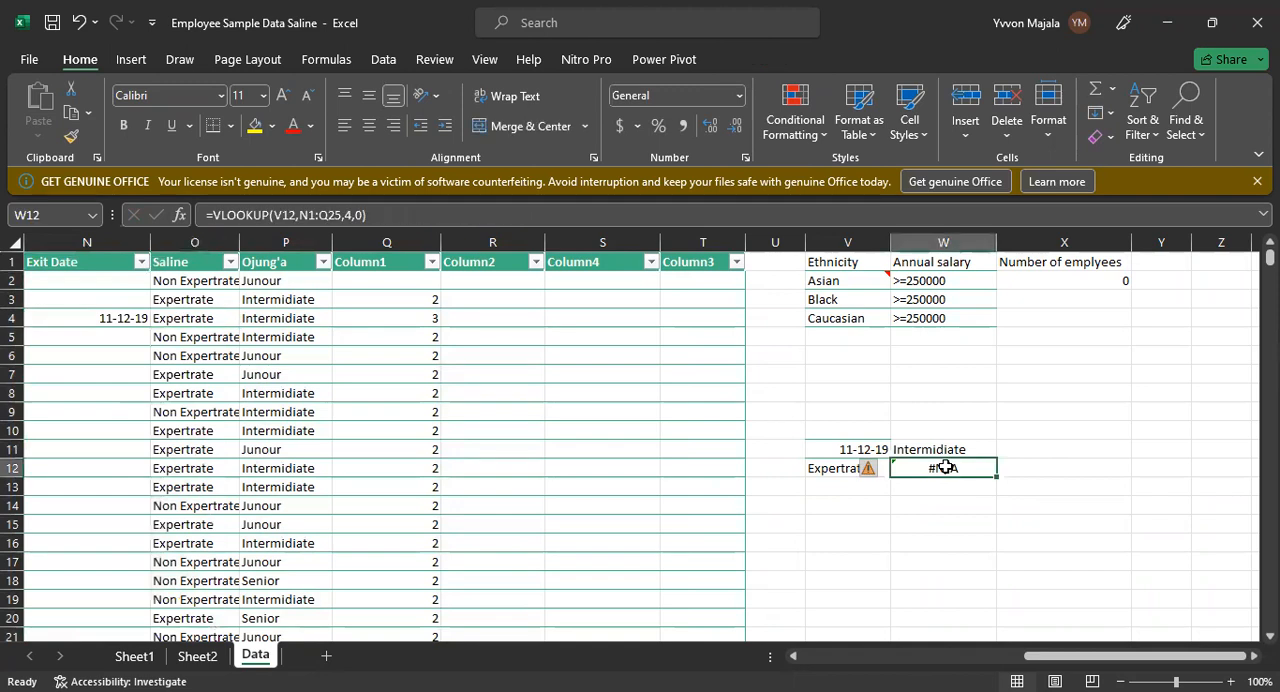
# Step: Clear the VLOOKUP formula from W12 and the Expertrate lookup value from V12
pyautogui.doubleClick(945, 467)
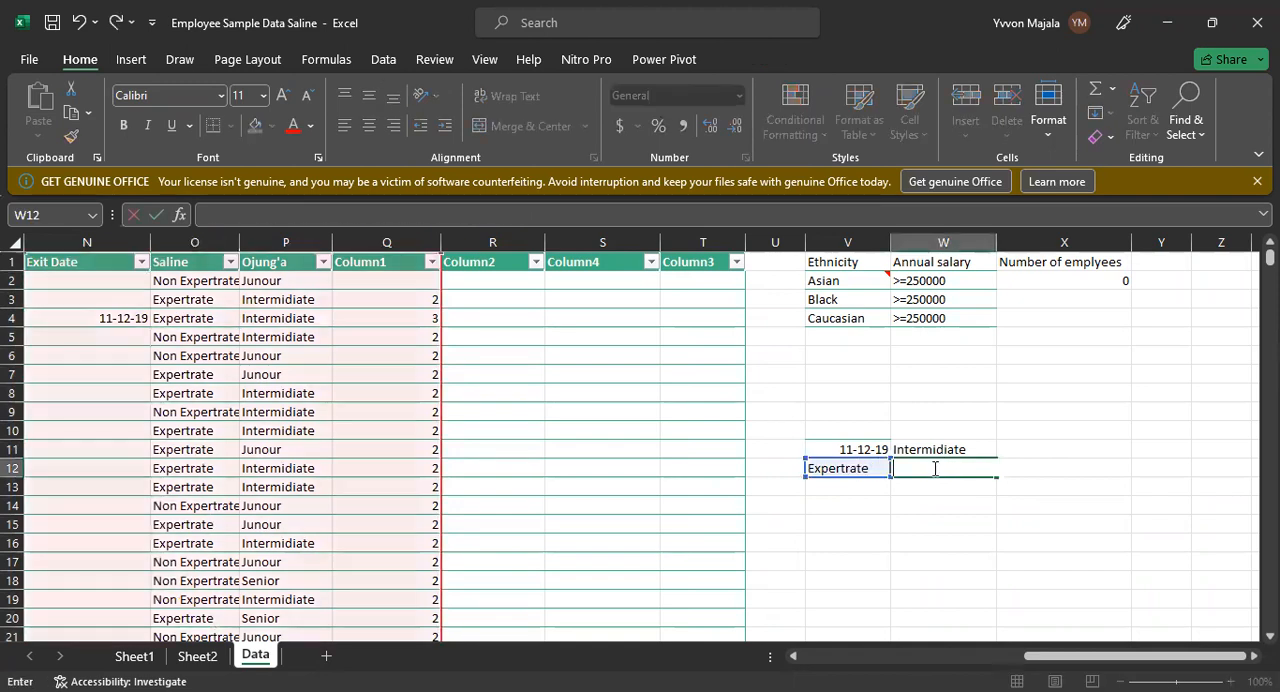
pyautogui.click(851, 504)
pyautogui.click(851, 466)
pyautogui.doubleClick(851, 466)
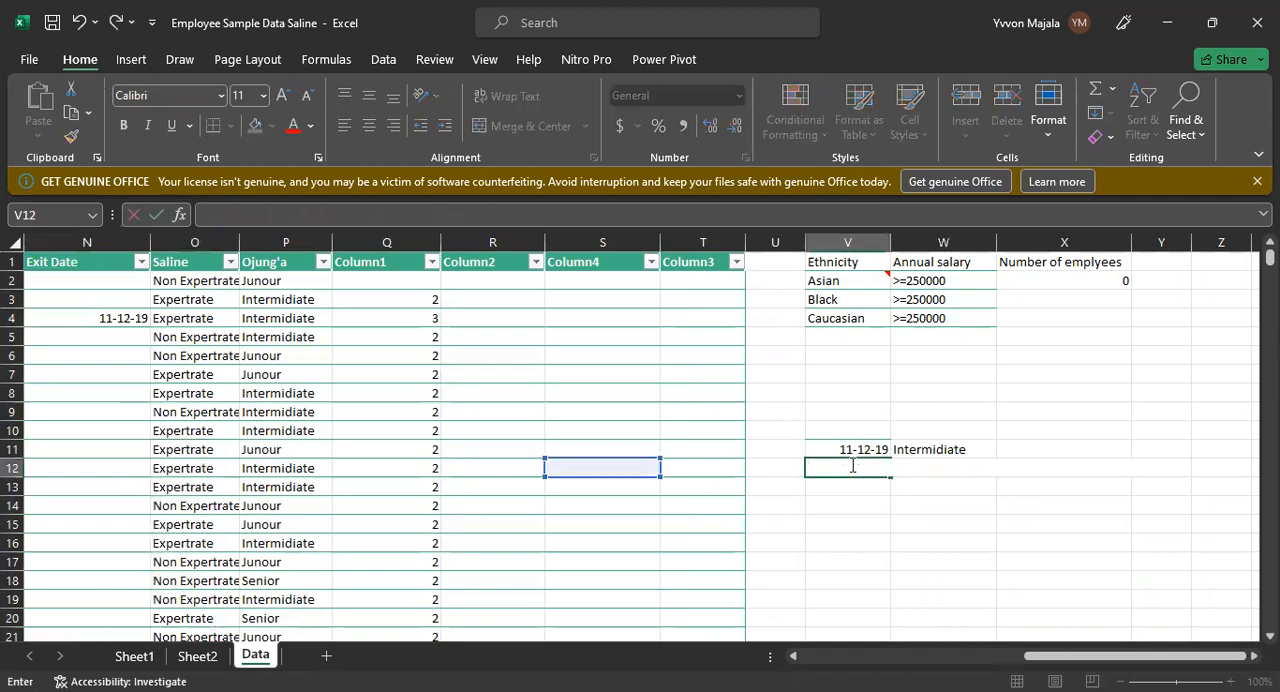
pyautogui.click(807, 597)
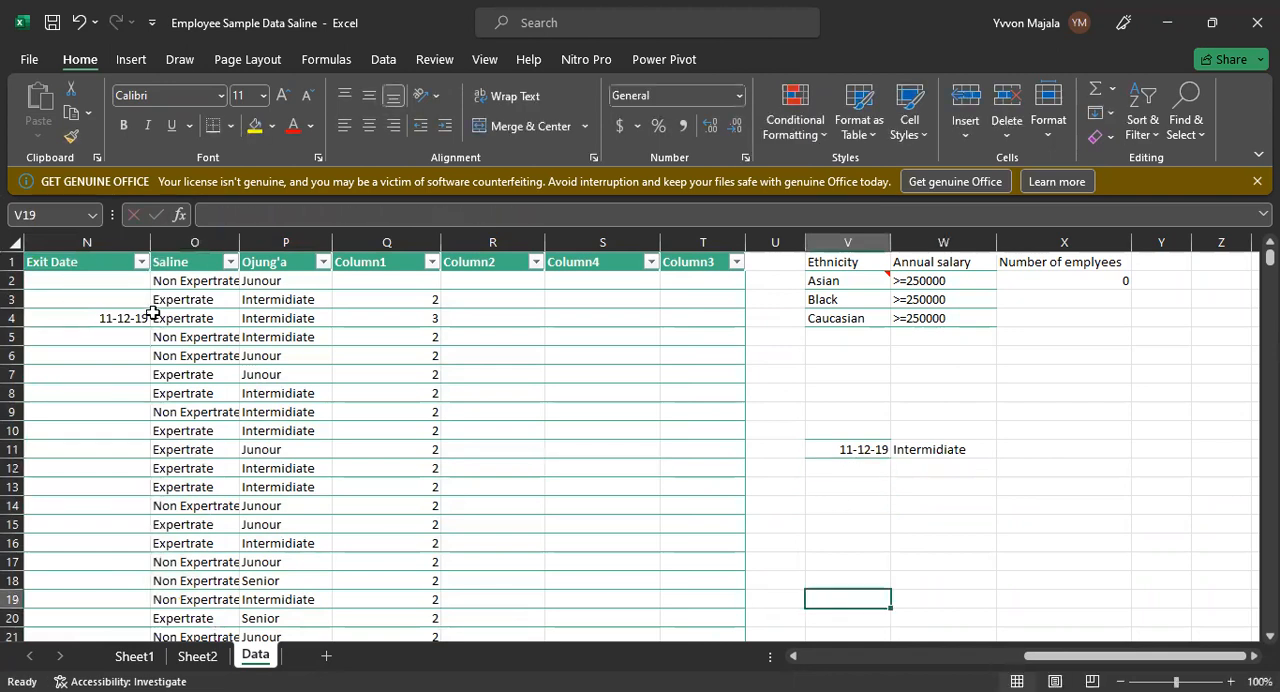
# Step: Copy the exit date in N4 into N5, N6 and N7 so several rows share the same date
pyautogui.click(122, 317)
pyautogui.hotkey('ctrl', 'c')
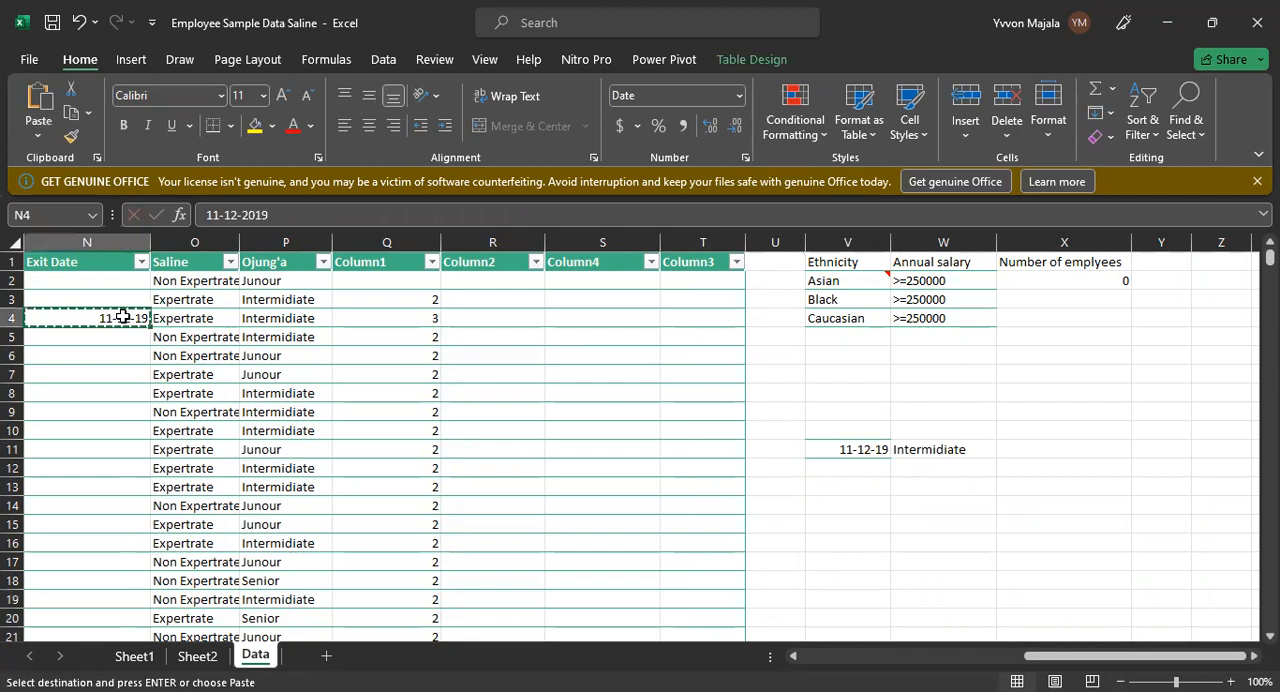
pyautogui.hotkey('ctrl', 'v')
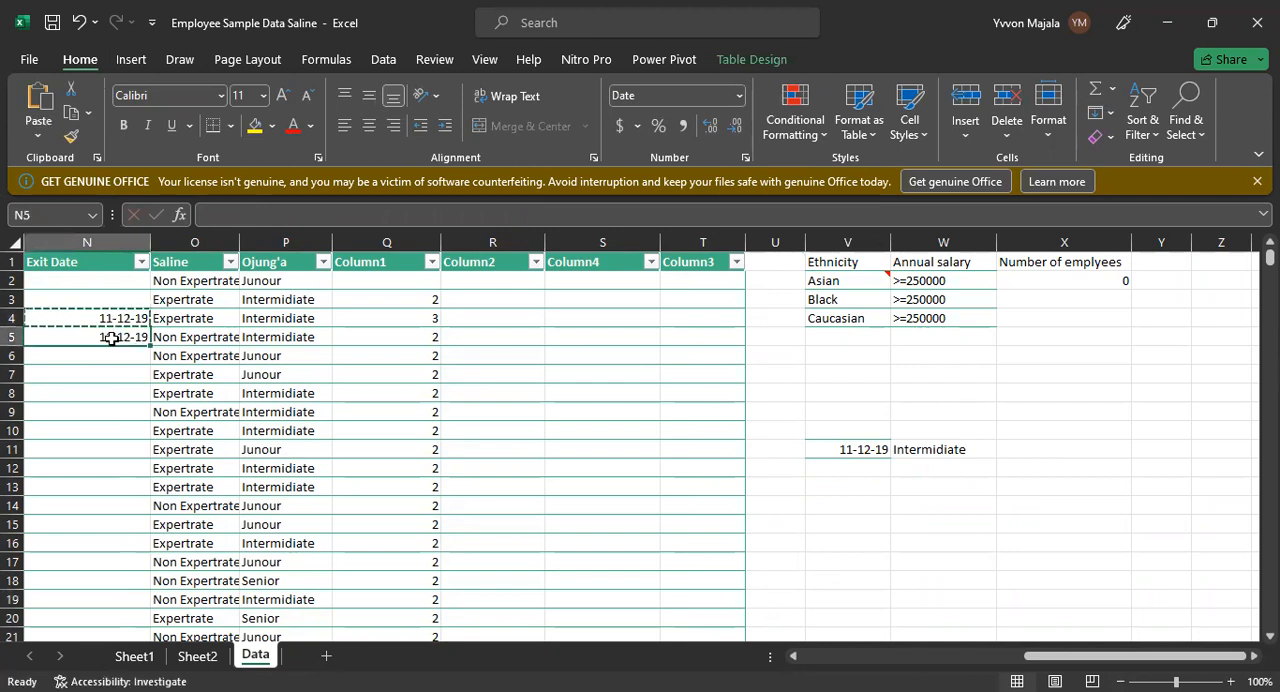
pyautogui.click(116, 368)
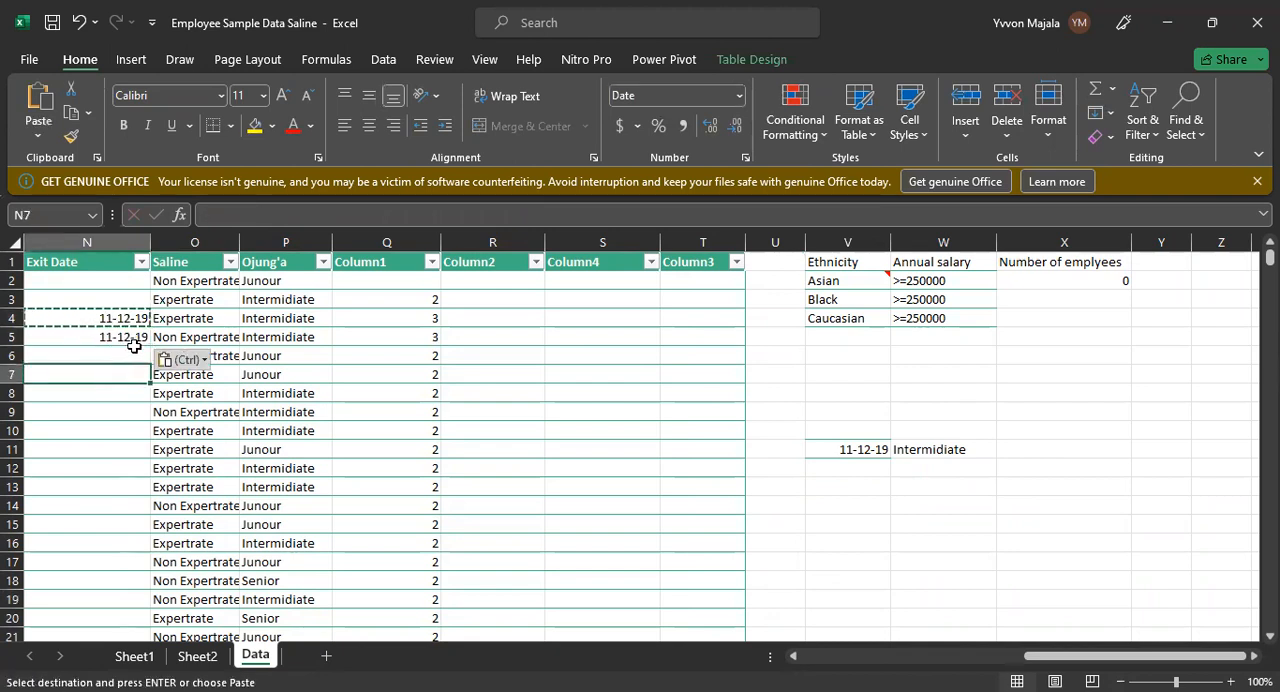
pyautogui.click(132, 350)
pyautogui.hotkey('ctrl', 'v')
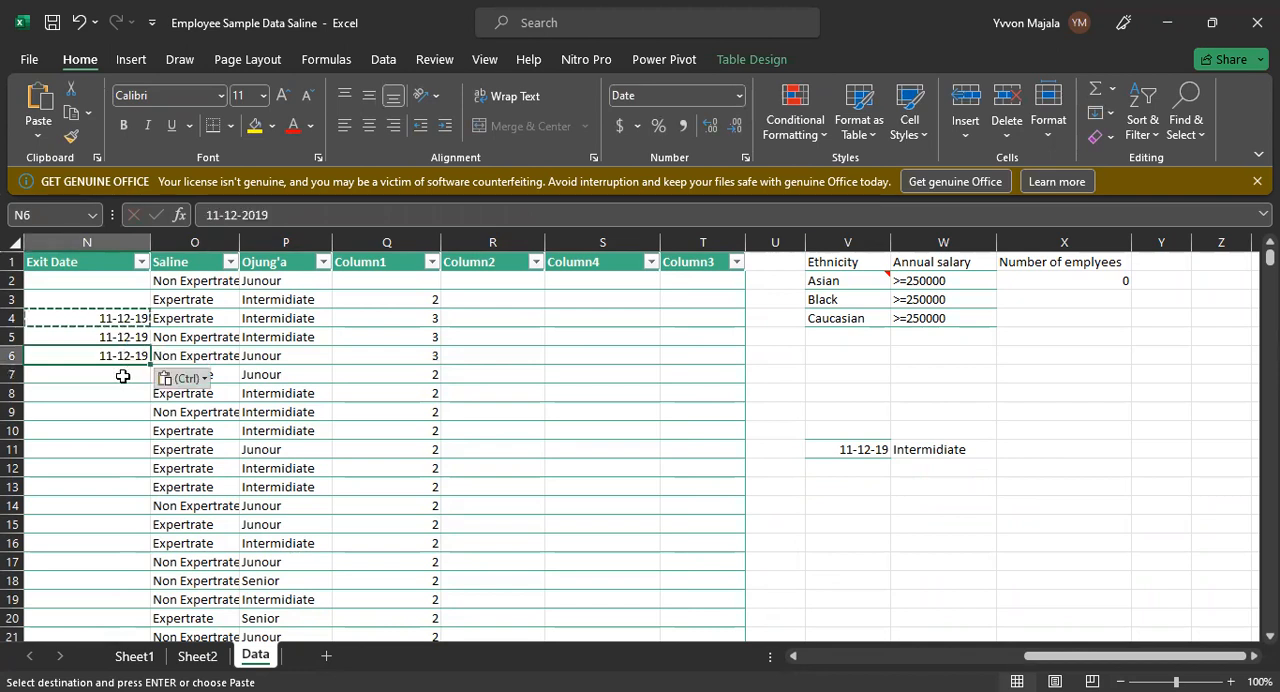
pyautogui.click(121, 374)
pyautogui.hotkey('ctrl', 'v')
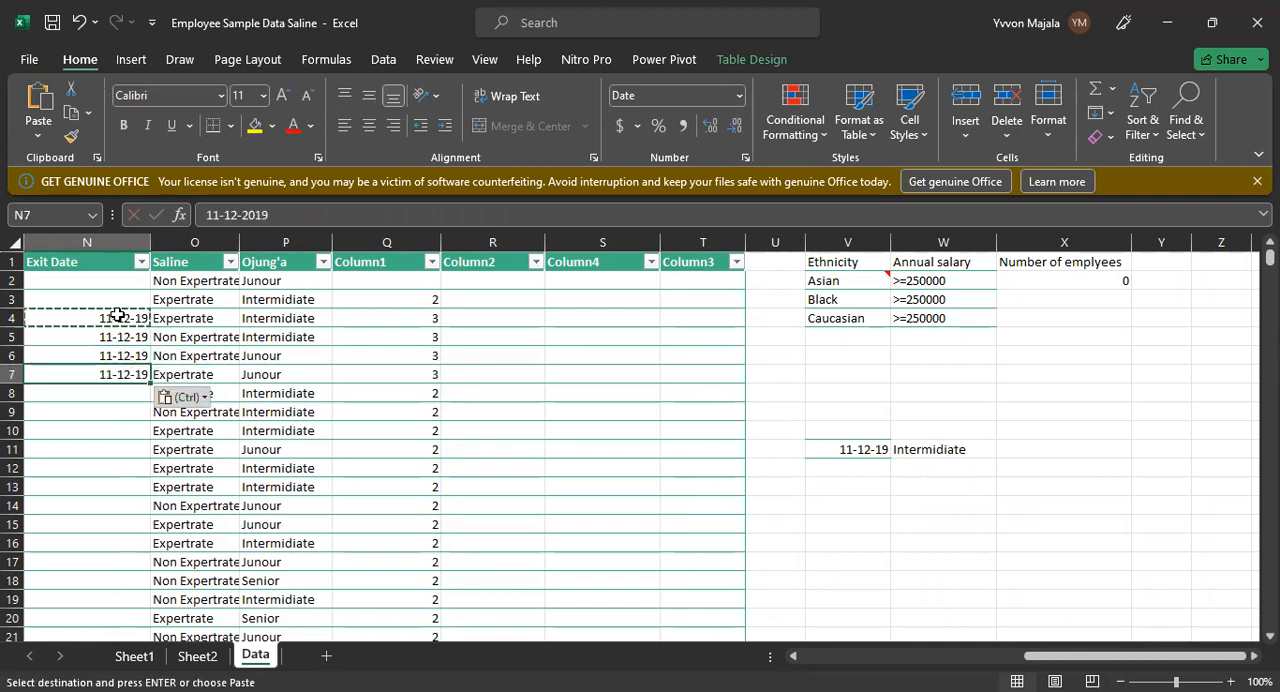
pyautogui.press('Up')
pyautogui.press('Up')
pyautogui.press('Up')
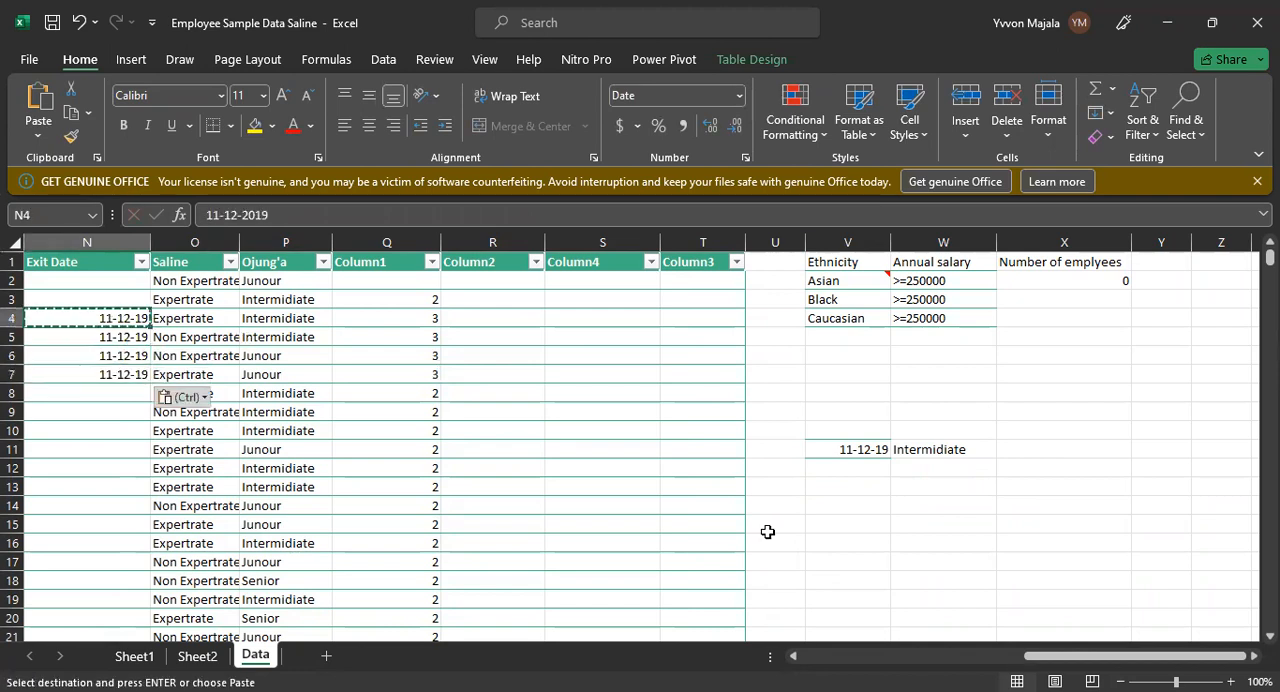
# Step: Clear the existing VLOOKUP formula from W11, keeping the date in V11
pyautogui.click(852, 447)
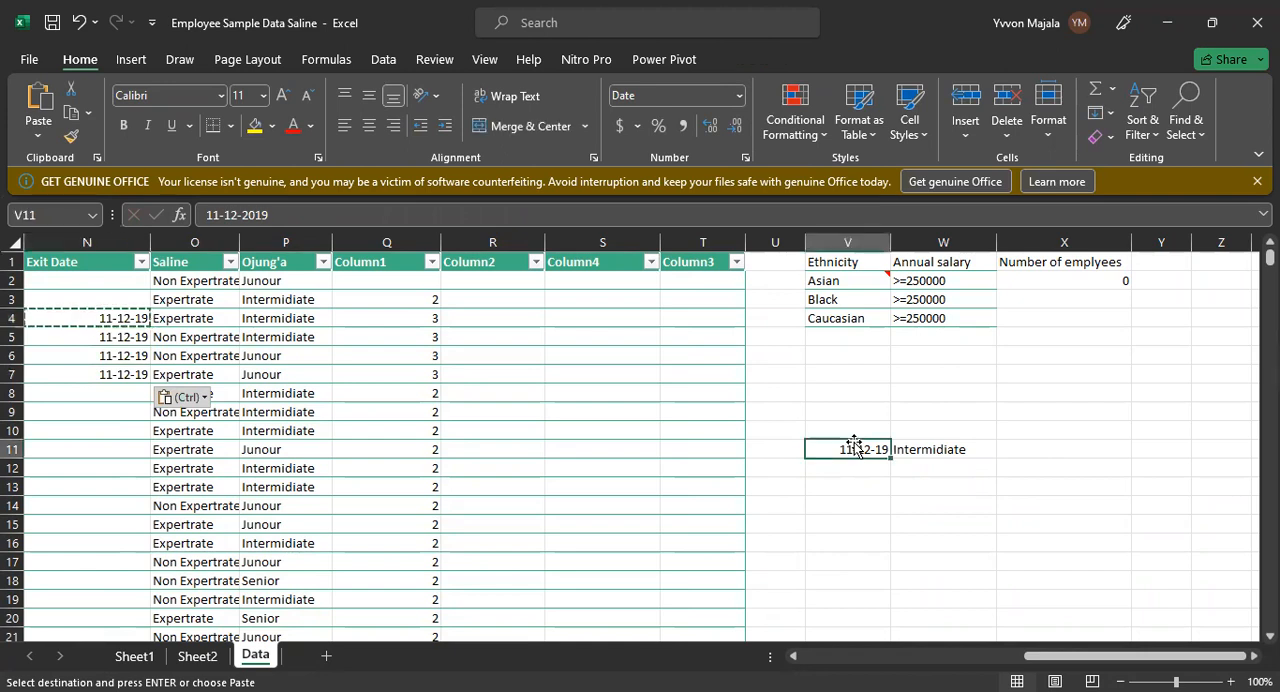
pyautogui.click(943, 450)
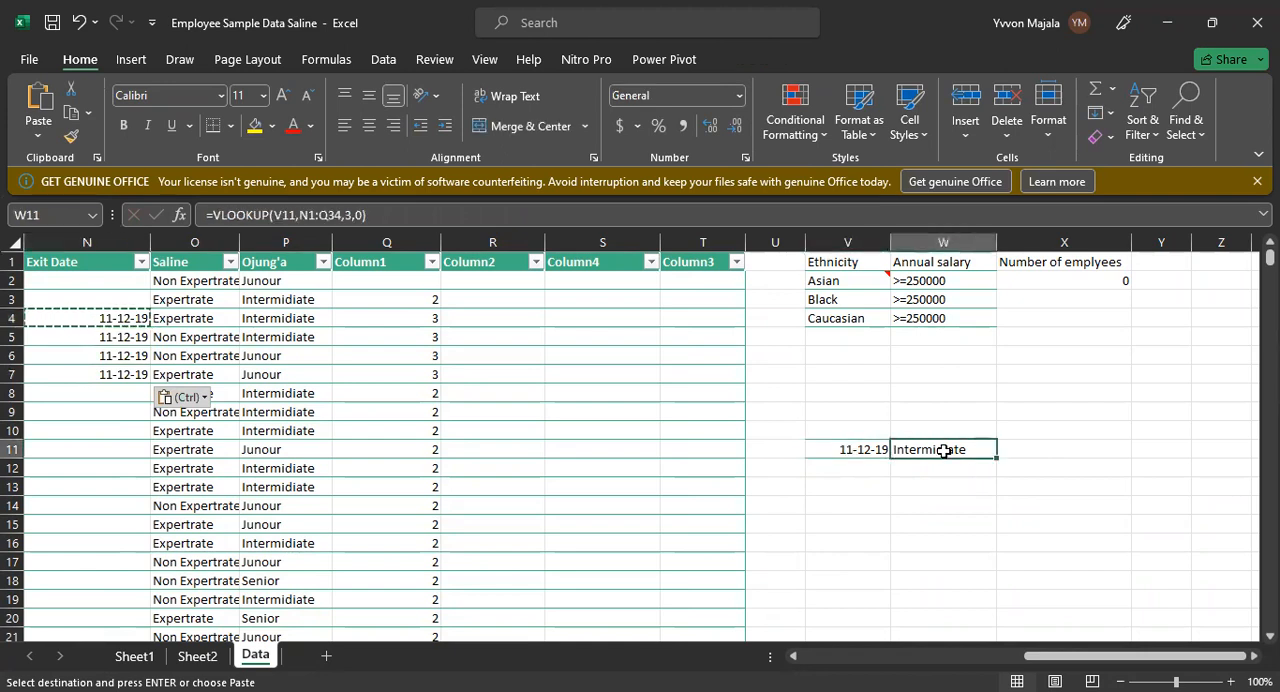
pyautogui.doubleClick(943, 450)
pyautogui.click(948, 511)
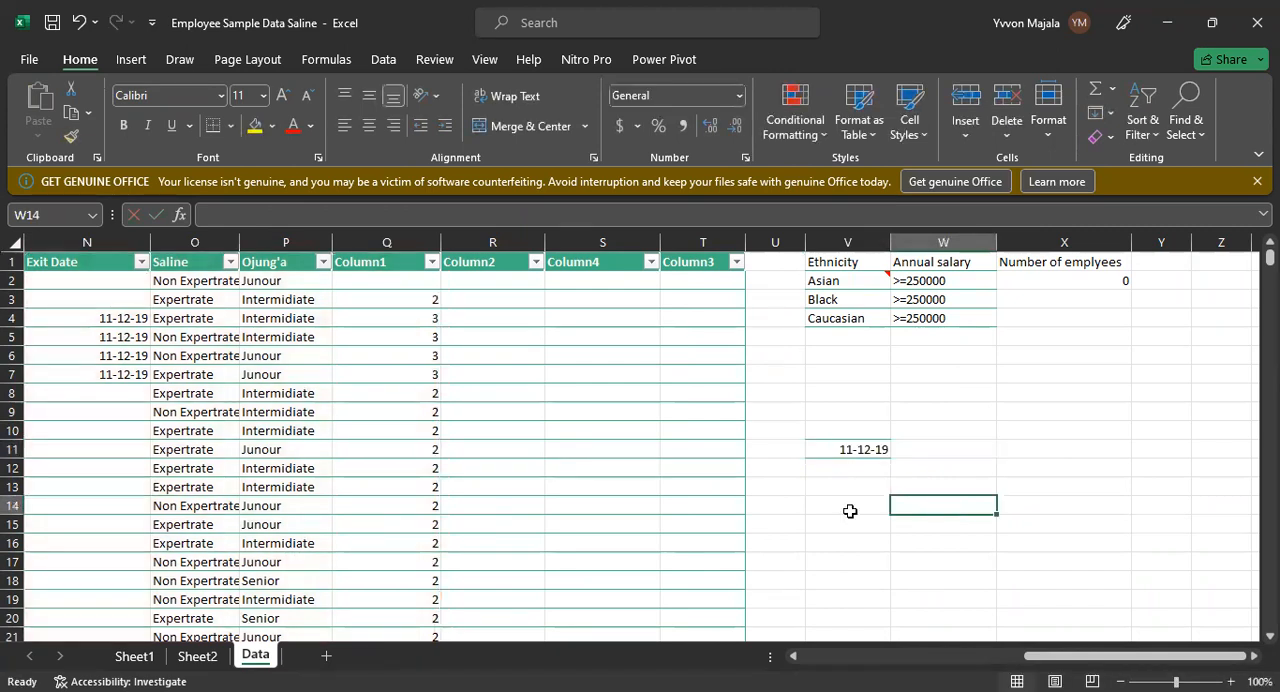
# Step: Start a new VLOOKUP formula in W11 with the date in V11 as the lookup value
pyautogui.click(831, 449)
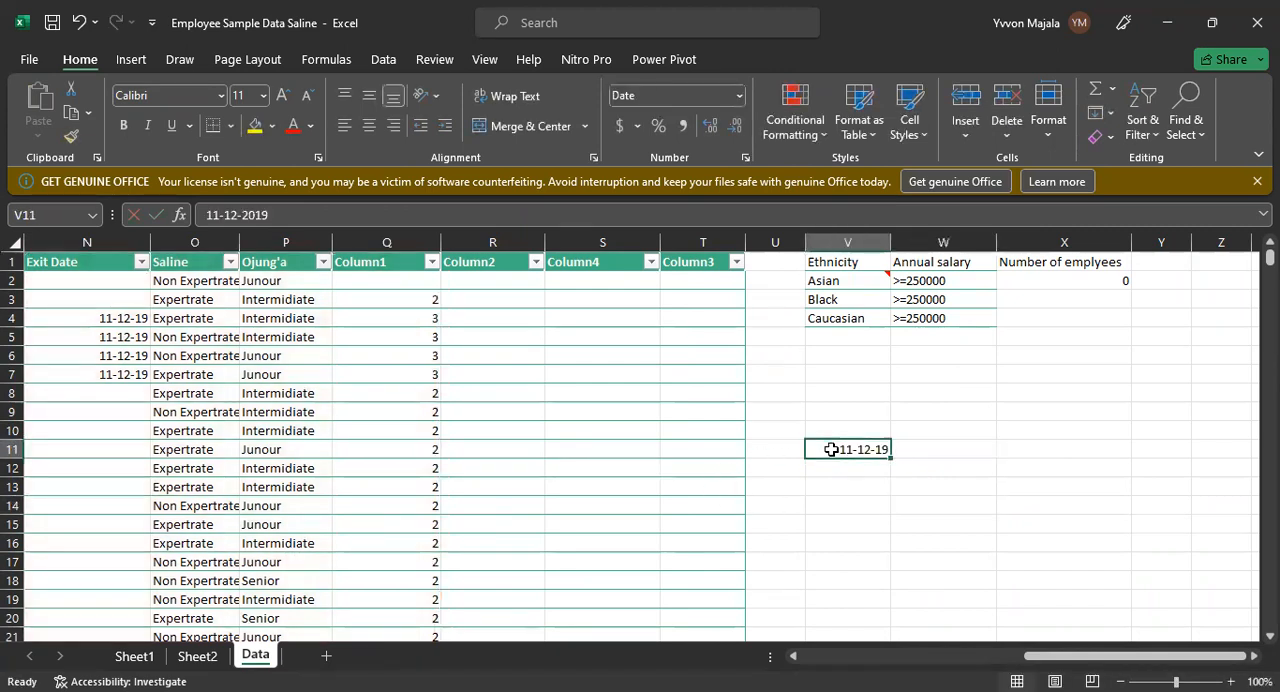
pyautogui.click(912, 451)
pyautogui.write('=')
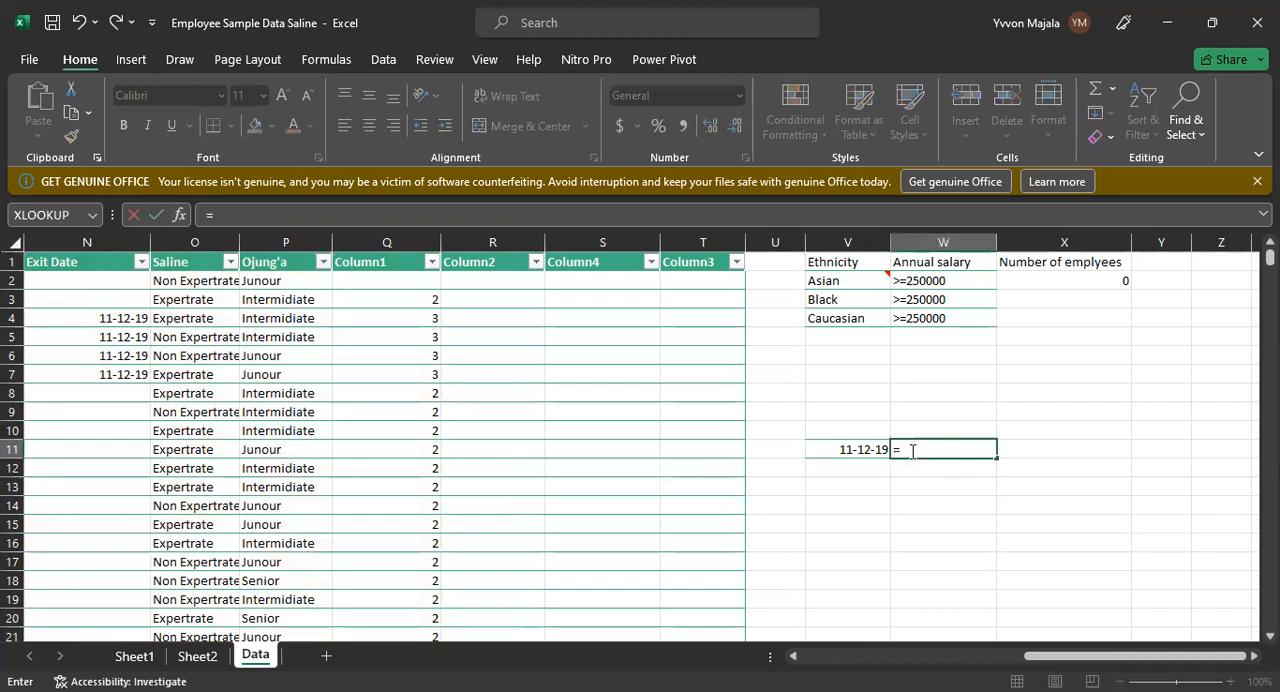
pyautogui.write('VLOOKUP(')
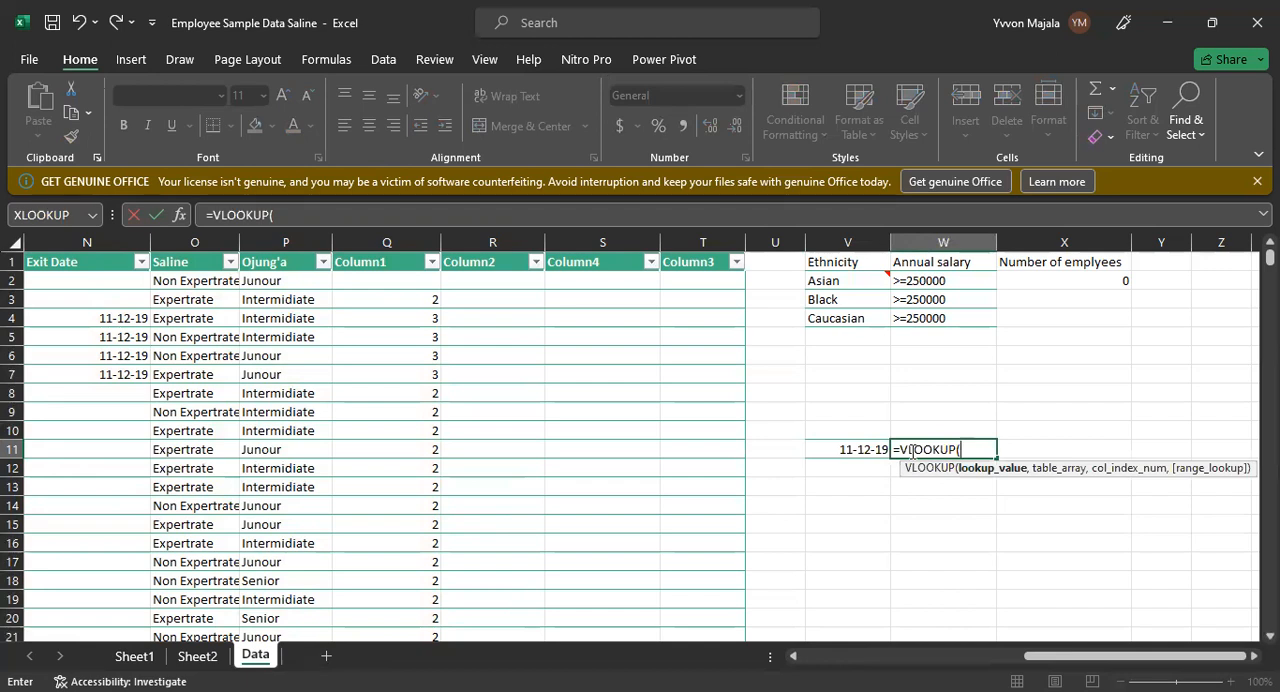
pyautogui.click(856, 452)
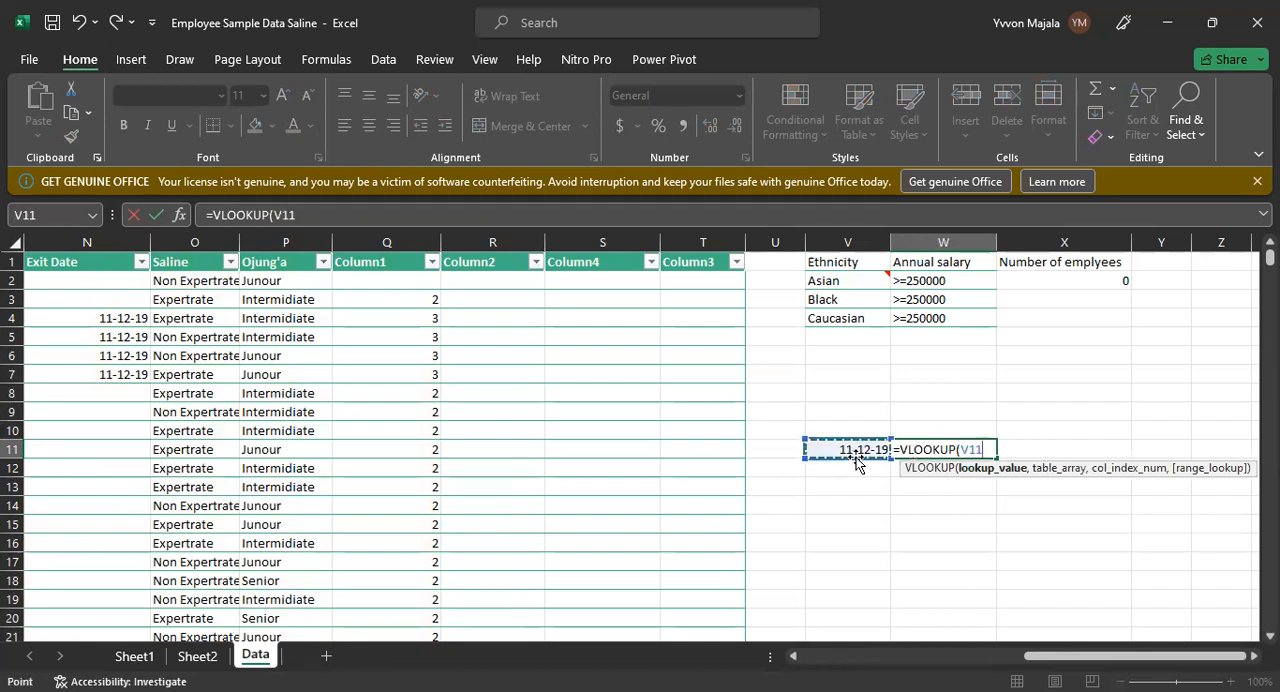
pyautogui.write(',')
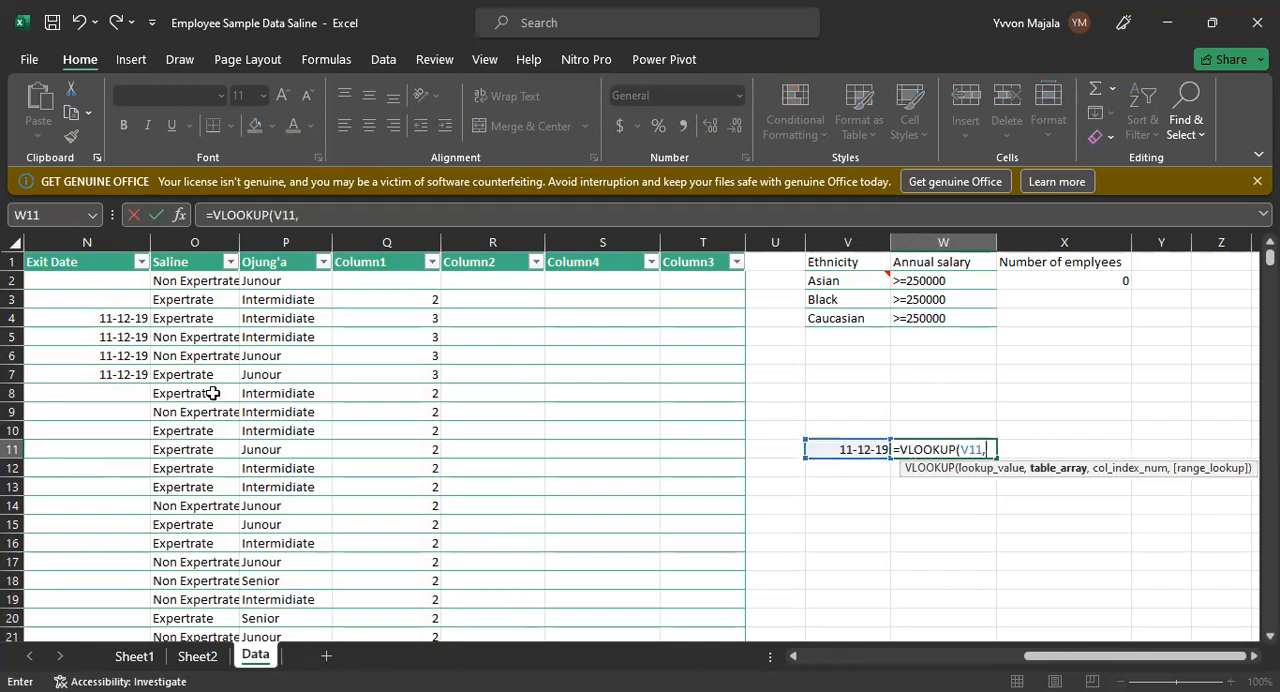
# Step: Complete W11's VLOOKUP with table array N1:Q19, column index 3 for Ojung'a and range lookup 0 for an exact match
pyautogui.click(36, 259)
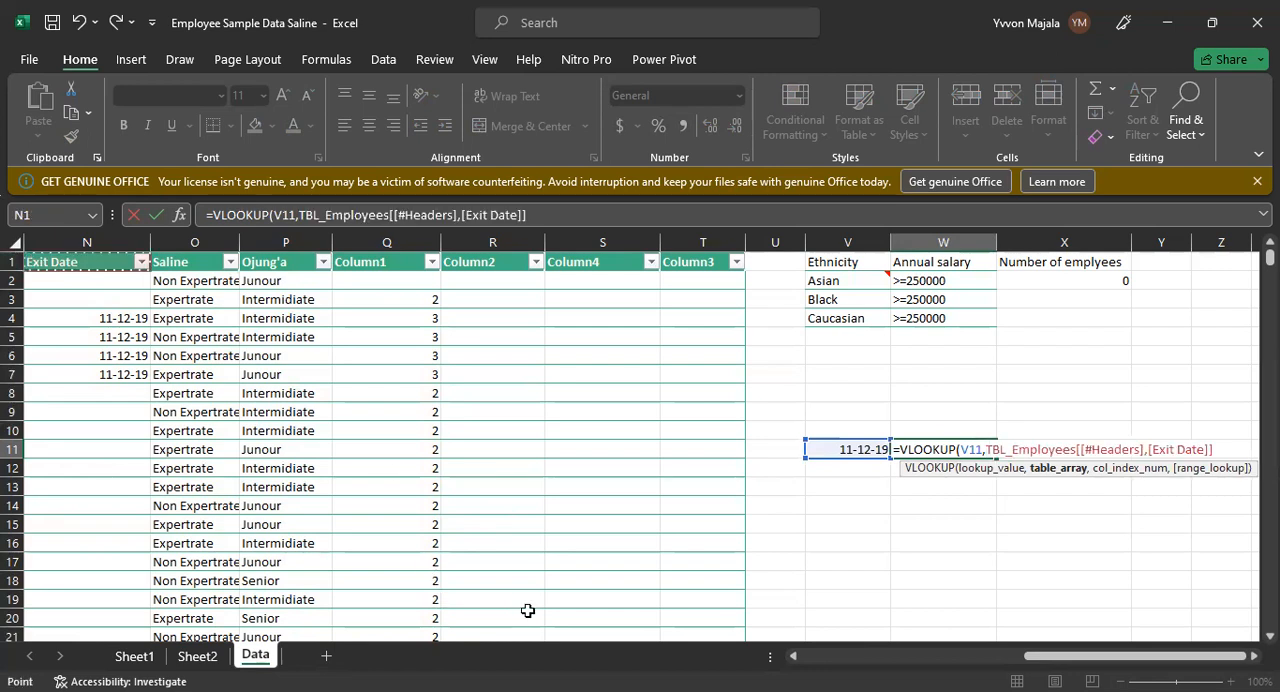
pyautogui.moveTo(36, 259); pyautogui.dragTo(425, 602)
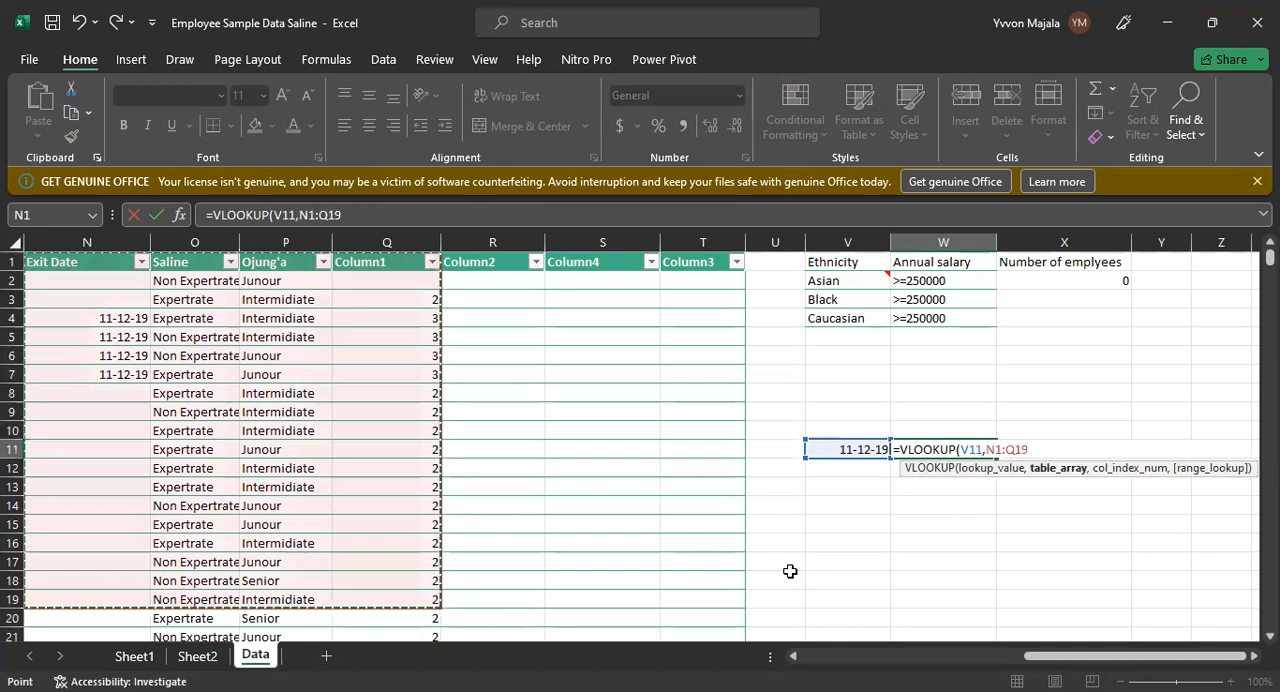
pyautogui.write(',3')
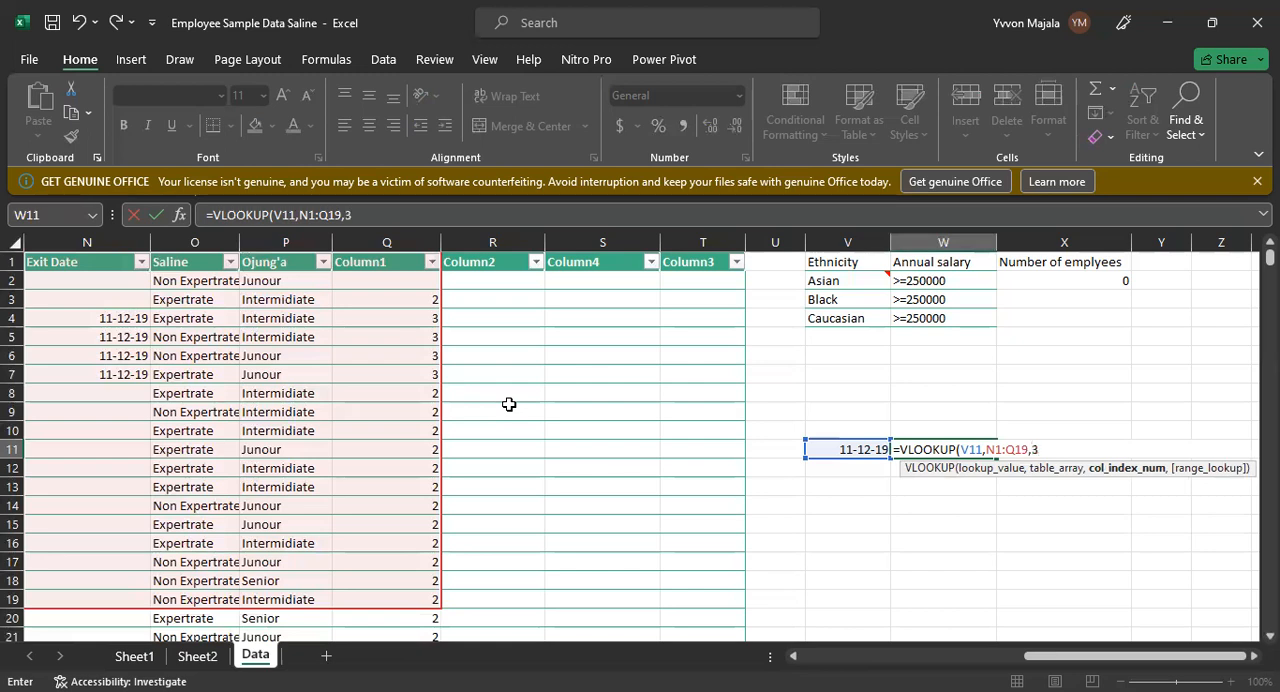
pyautogui.write(',0')
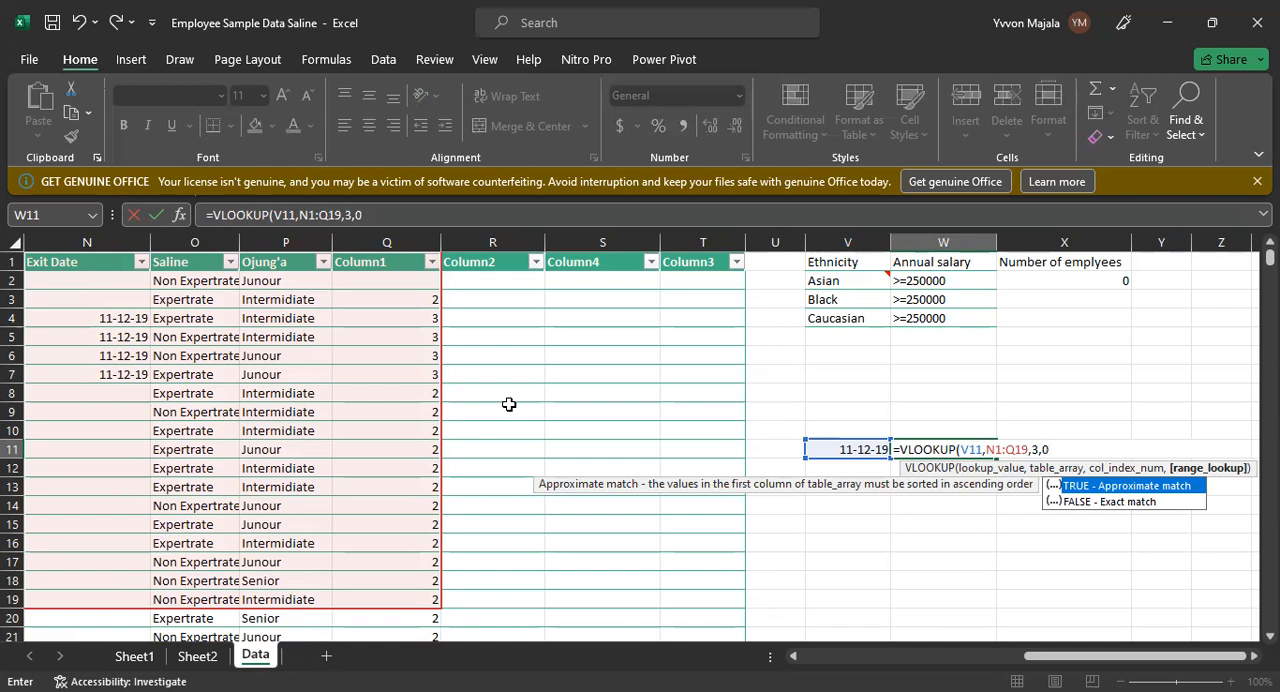
pyautogui.press('Return')
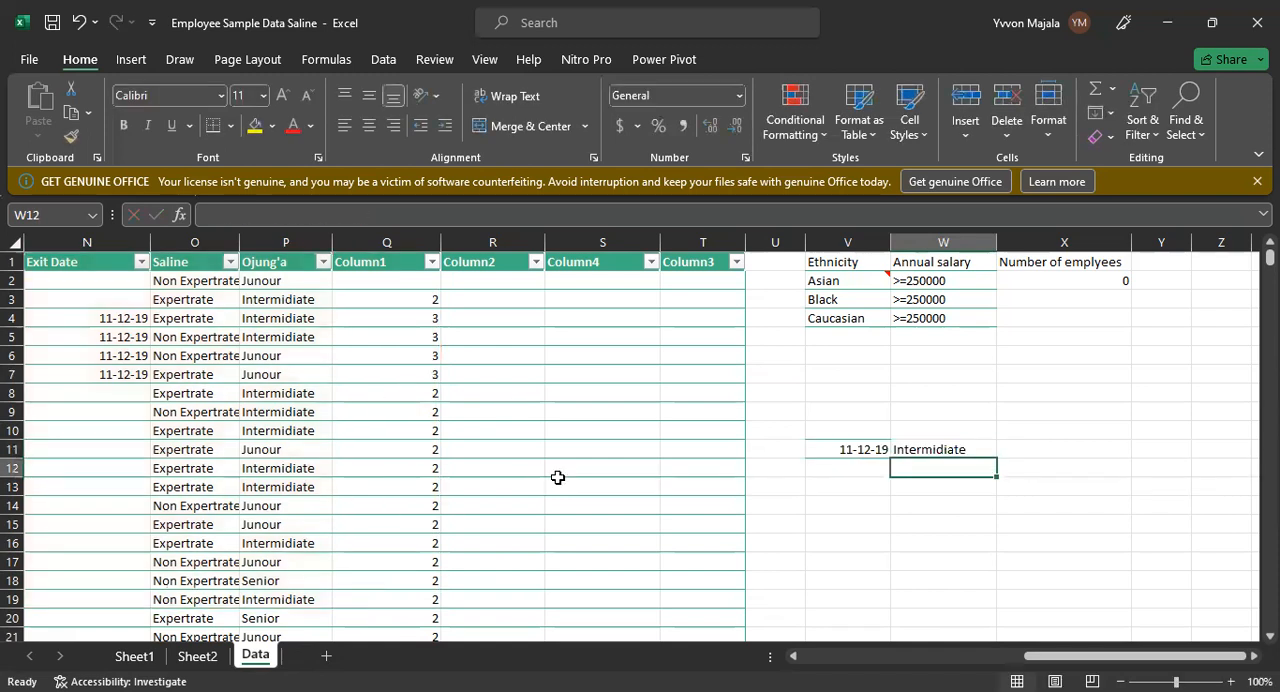
# Step: Compare W11's VLOOKUP result with the rows sharing the same exit date in rows 4 to 7 of the table
pyautogui.click(947, 449)
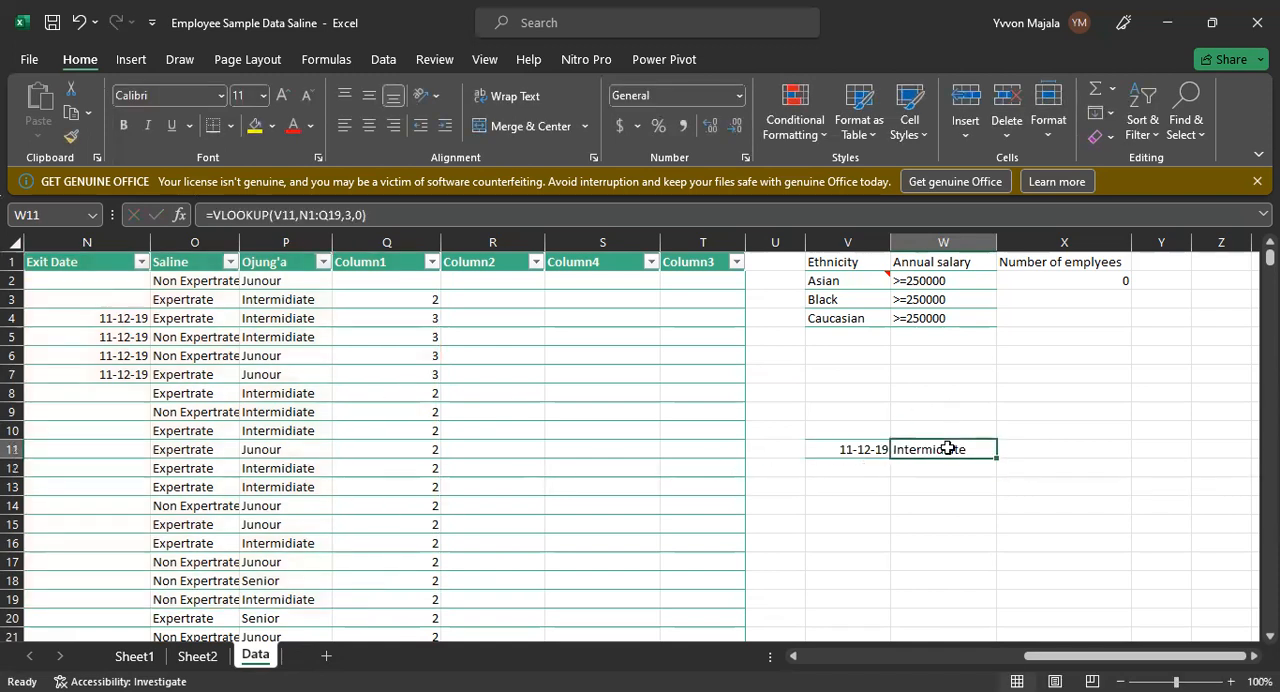
pyautogui.click(270, 319)
pyautogui.click(170, 358)
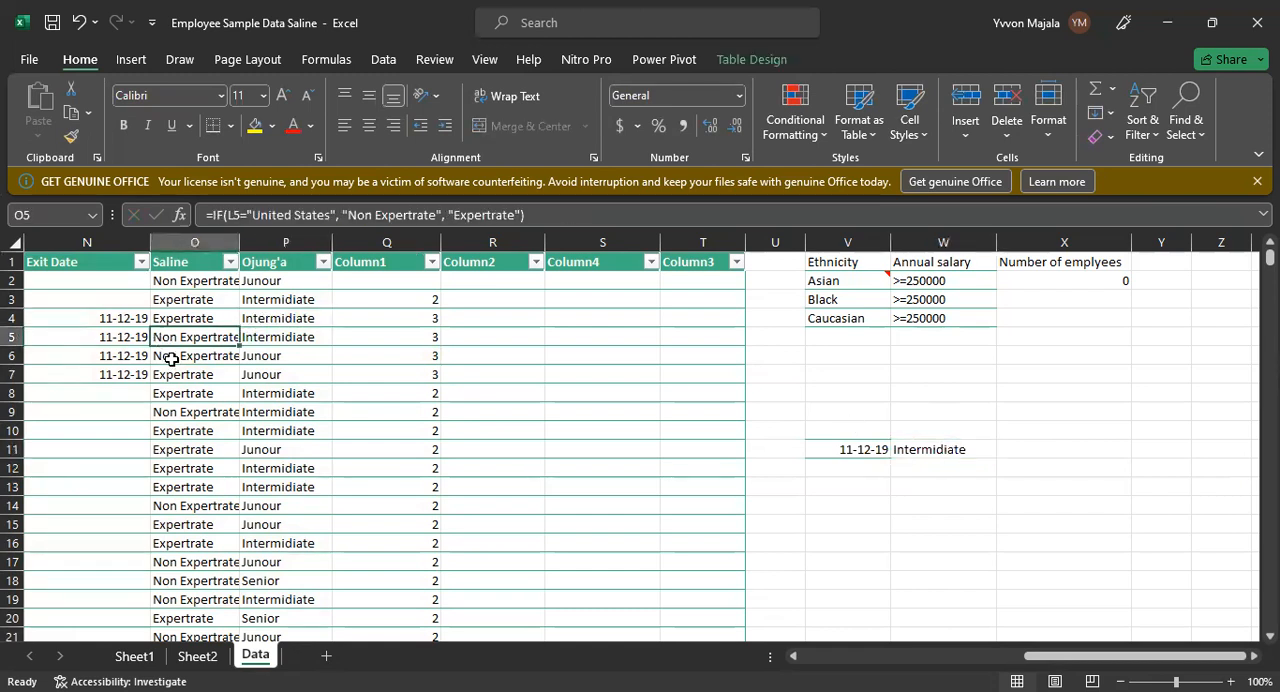
pyautogui.click(173, 373)
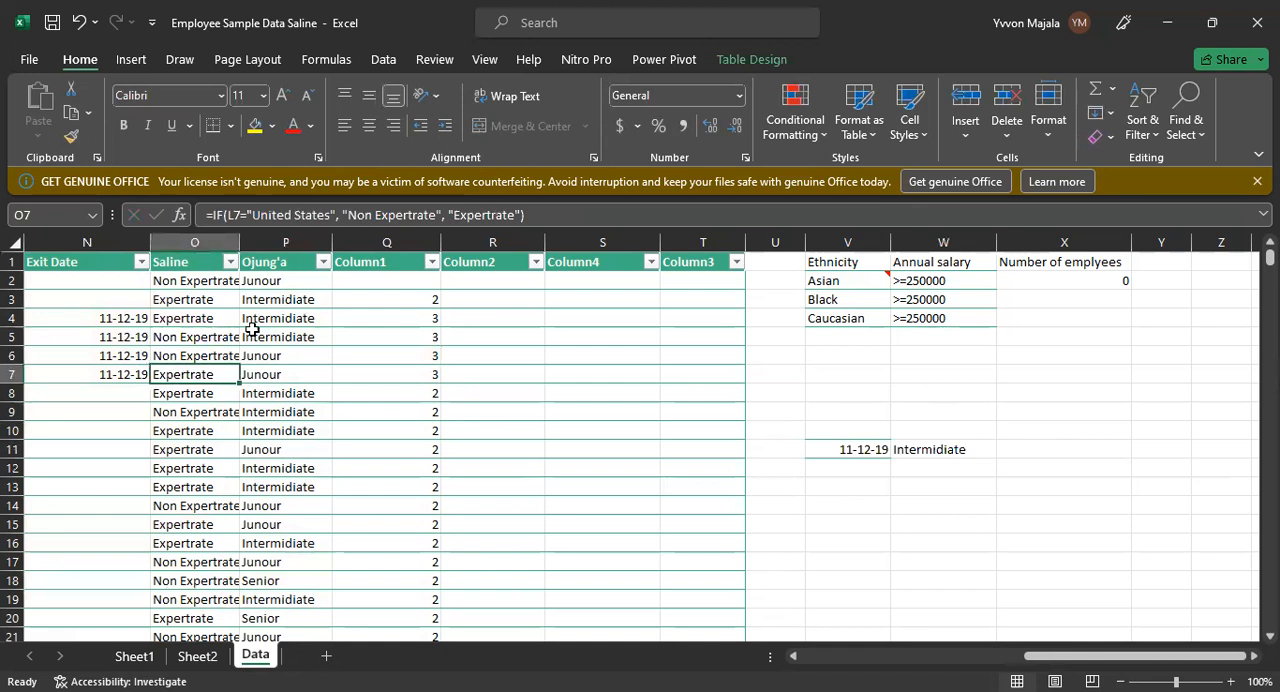
pyautogui.moveTo(84, 335); pyautogui.dragTo(297, 371)
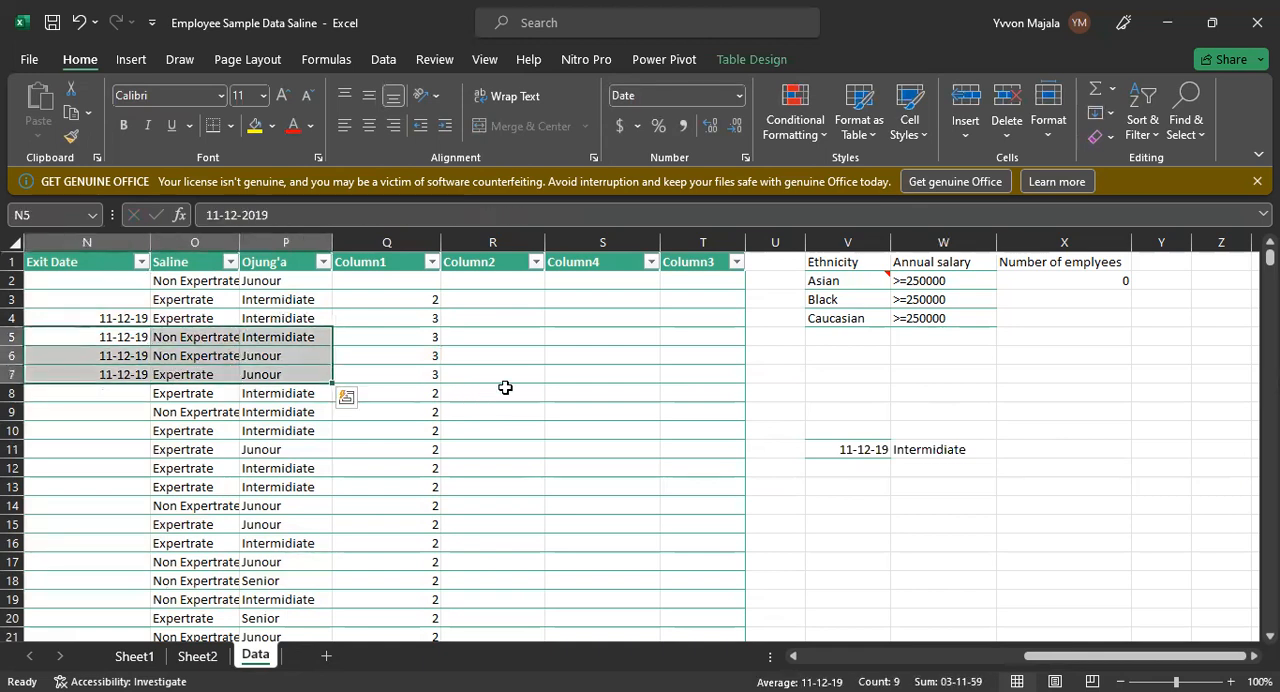
# Step: Clear the VLOOKUP formula from W11 and the lookup date from V11
pyautogui.click(845, 468)
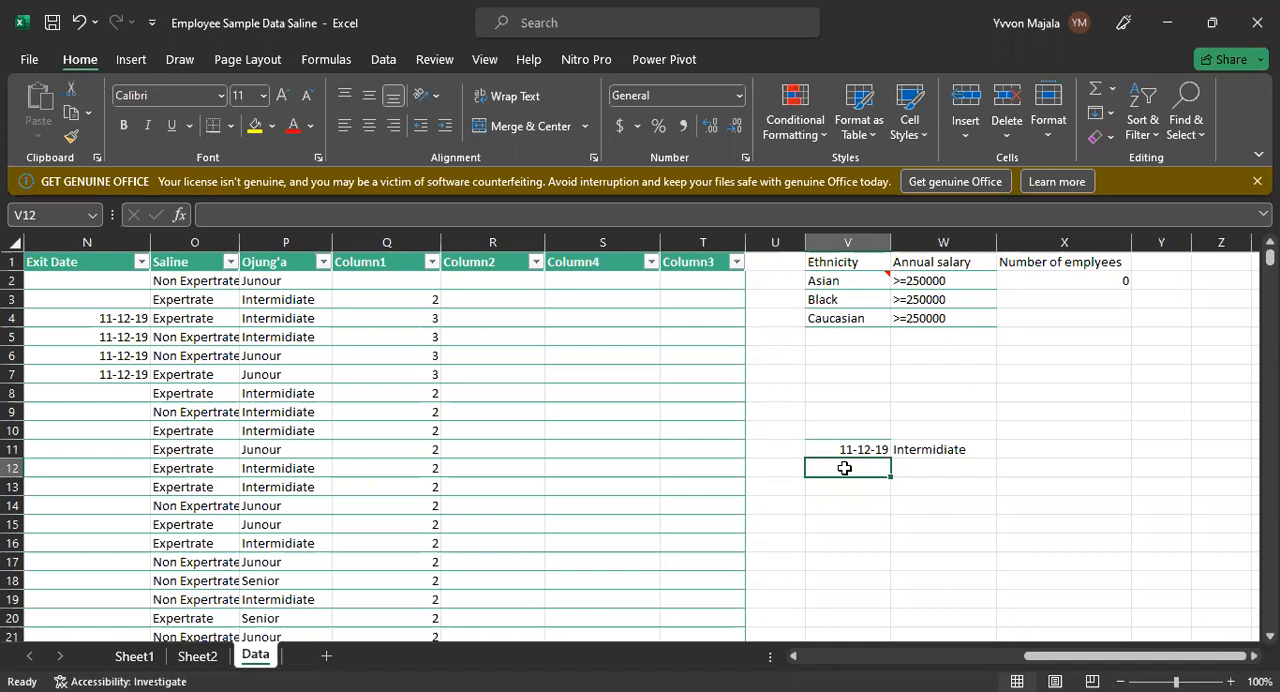
pyautogui.click(938, 449)
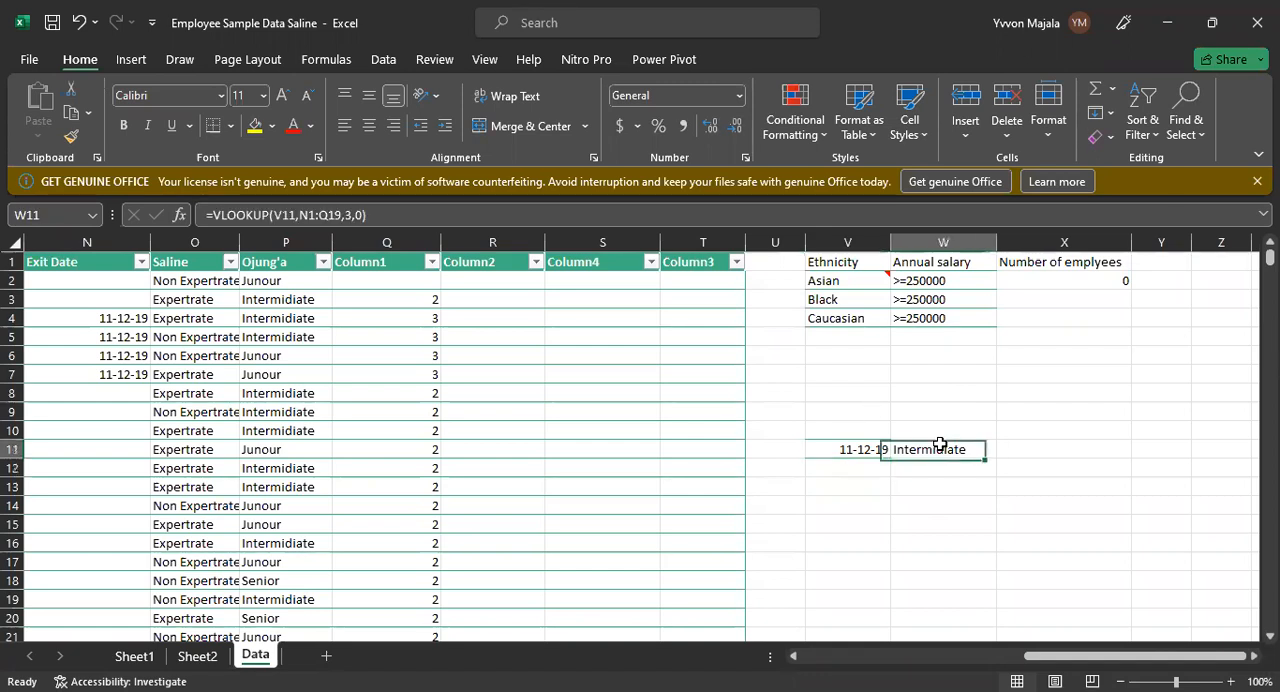
pyautogui.press('BackSpace')
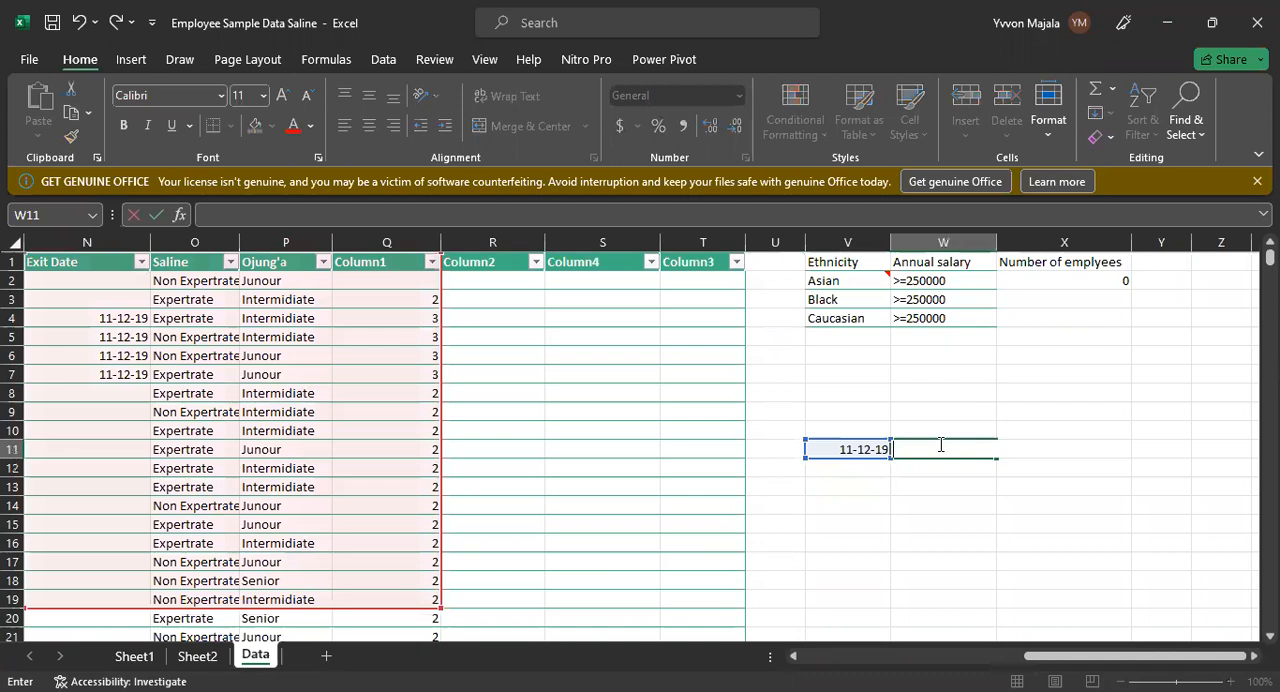
pyautogui.click(878, 443)
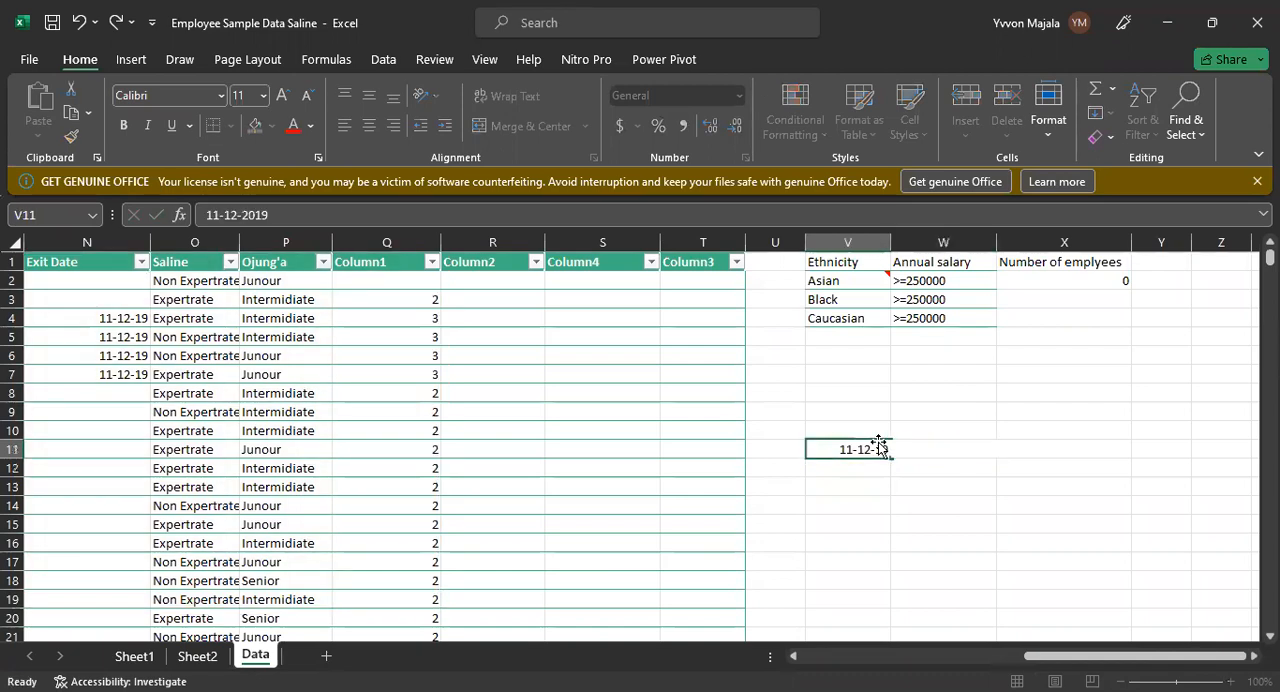
pyautogui.press('BackSpace')
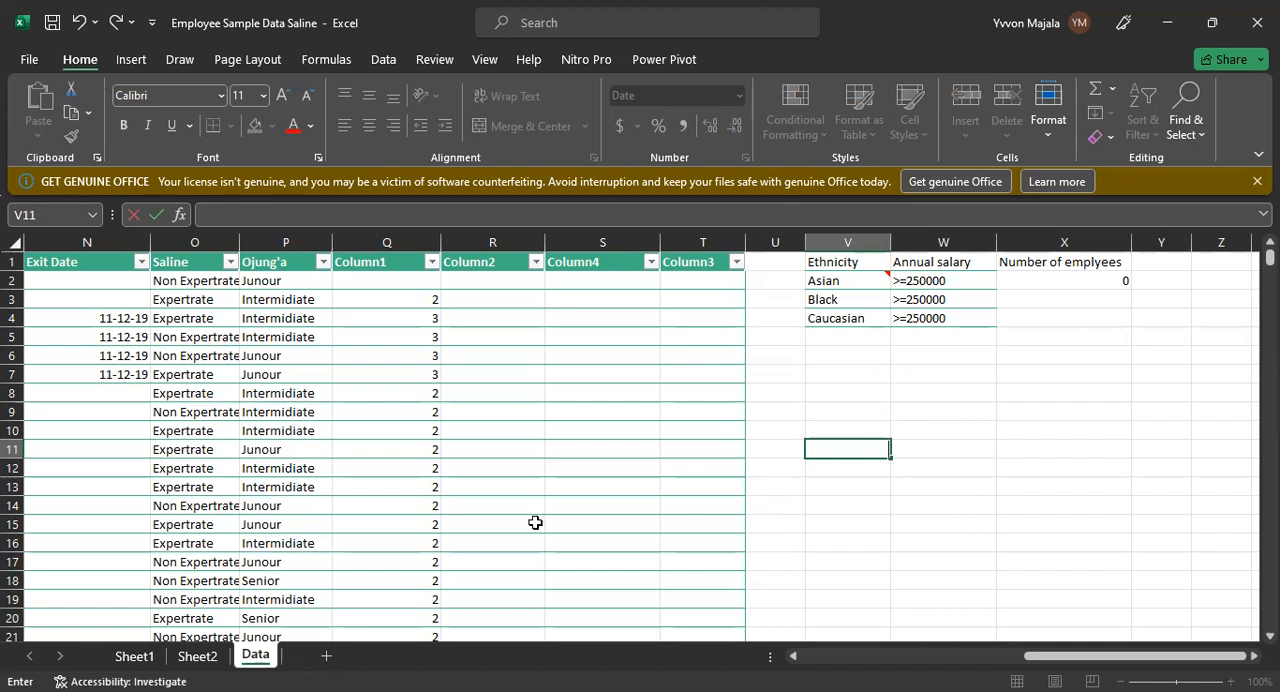
pyautogui.click(114, 252)
pyautogui.click(200, 245)
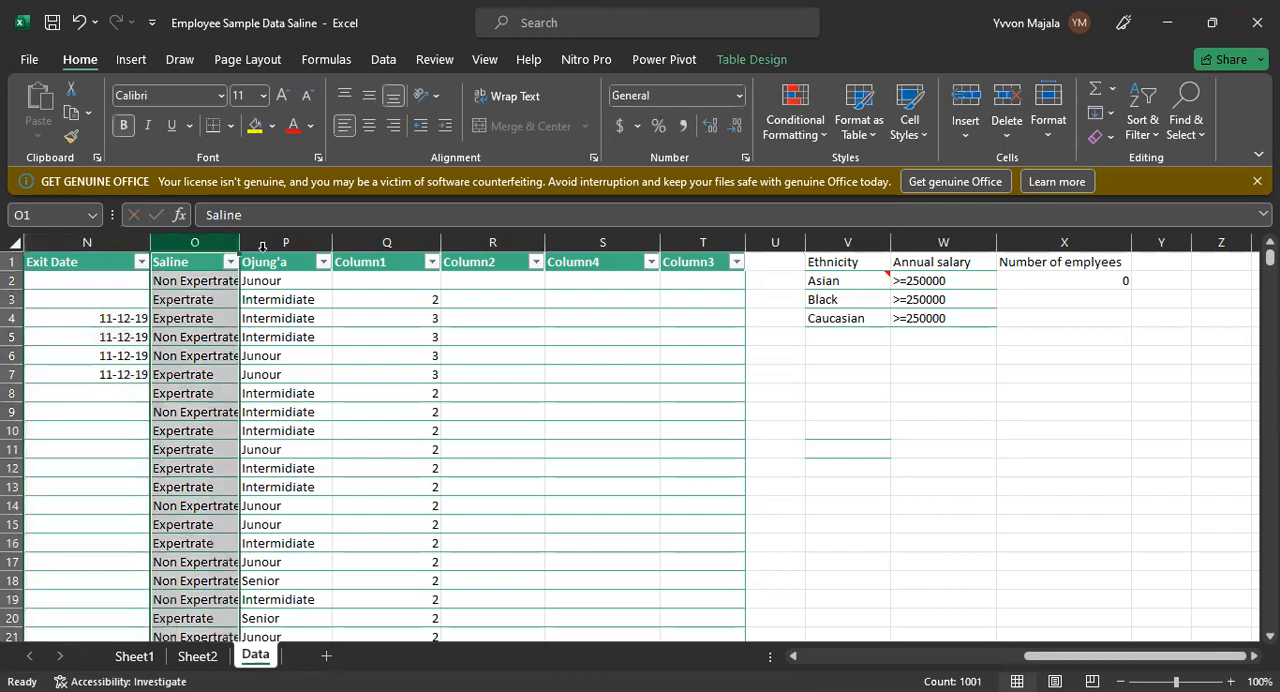
pyautogui.click(298, 245)
pyautogui.click(384, 241)
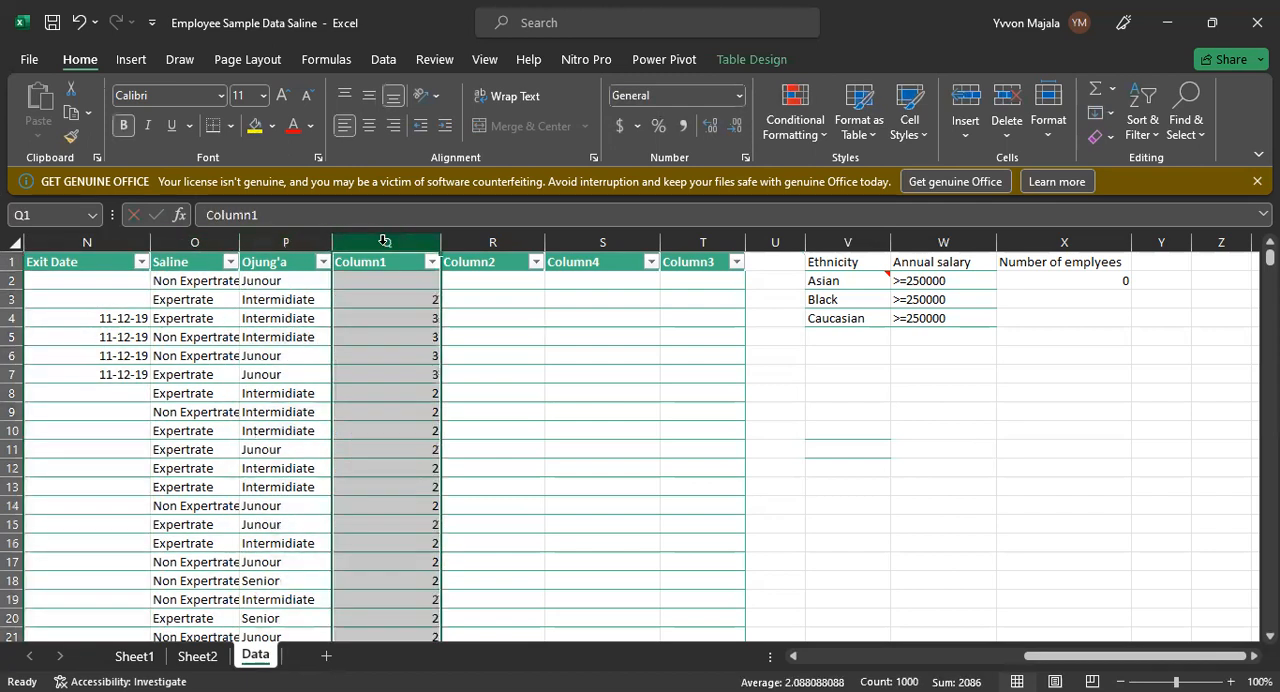
# Step: Clear the duplicate exit dates from cells N7, N6 and N5, keeping only the date in N4
pyautogui.click(40, 372)
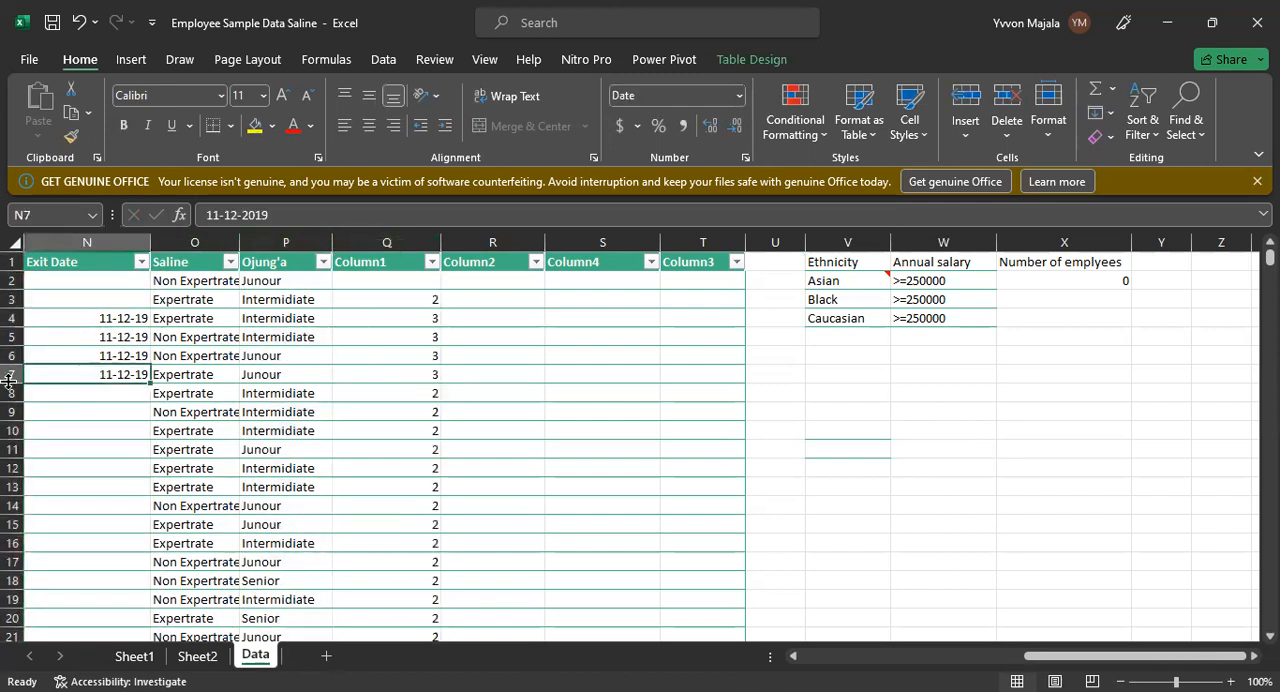
pyautogui.press('BackSpace')
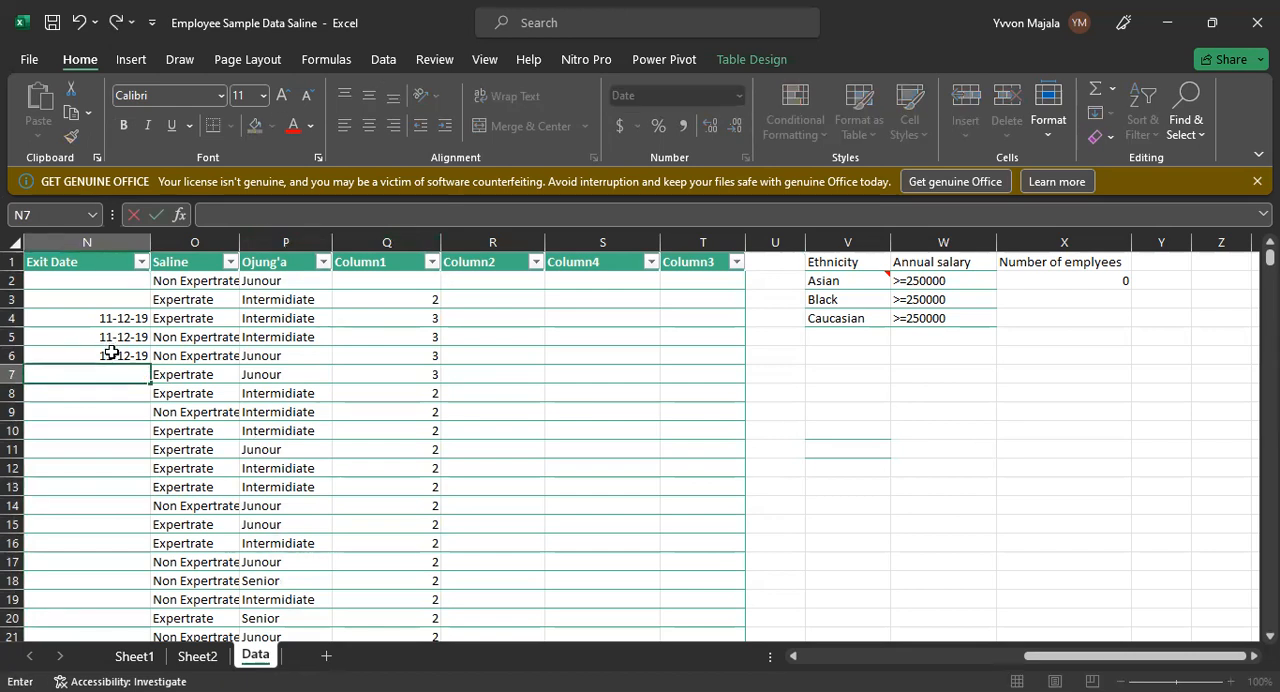
pyautogui.click(108, 352)
pyautogui.press('BackSpace')
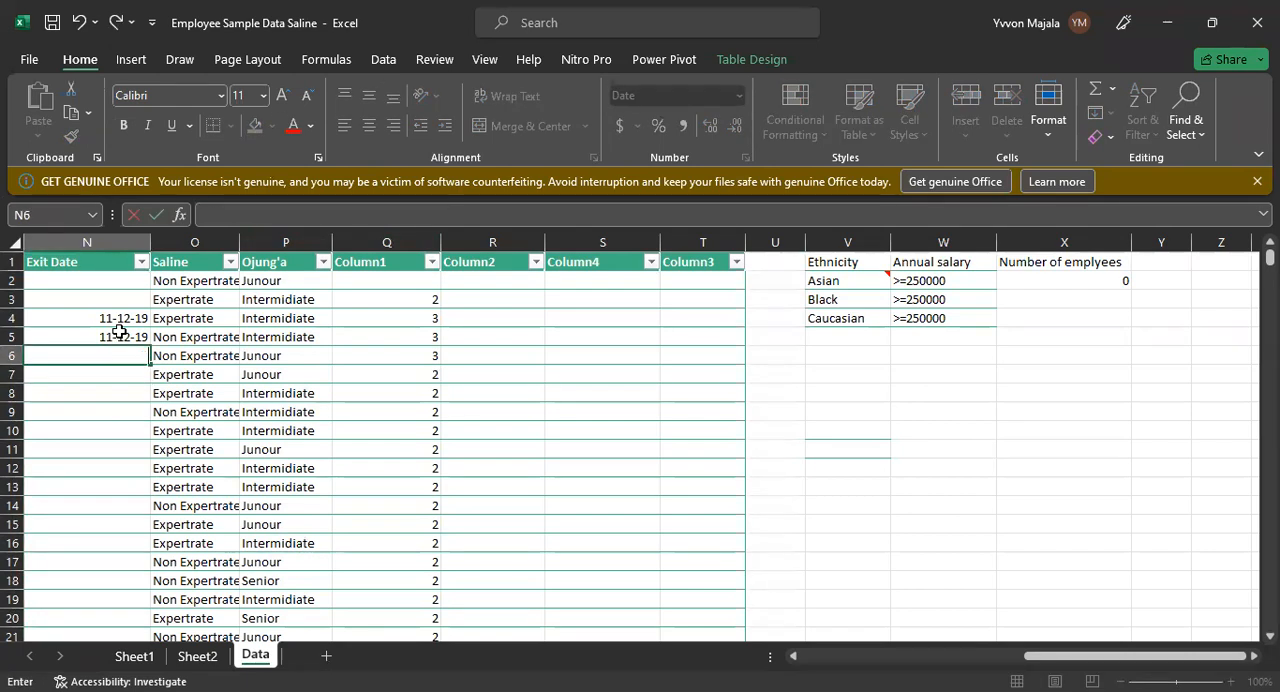
pyautogui.click(119, 335)
pyautogui.press('BackSpace')
pyautogui.click(127, 389)
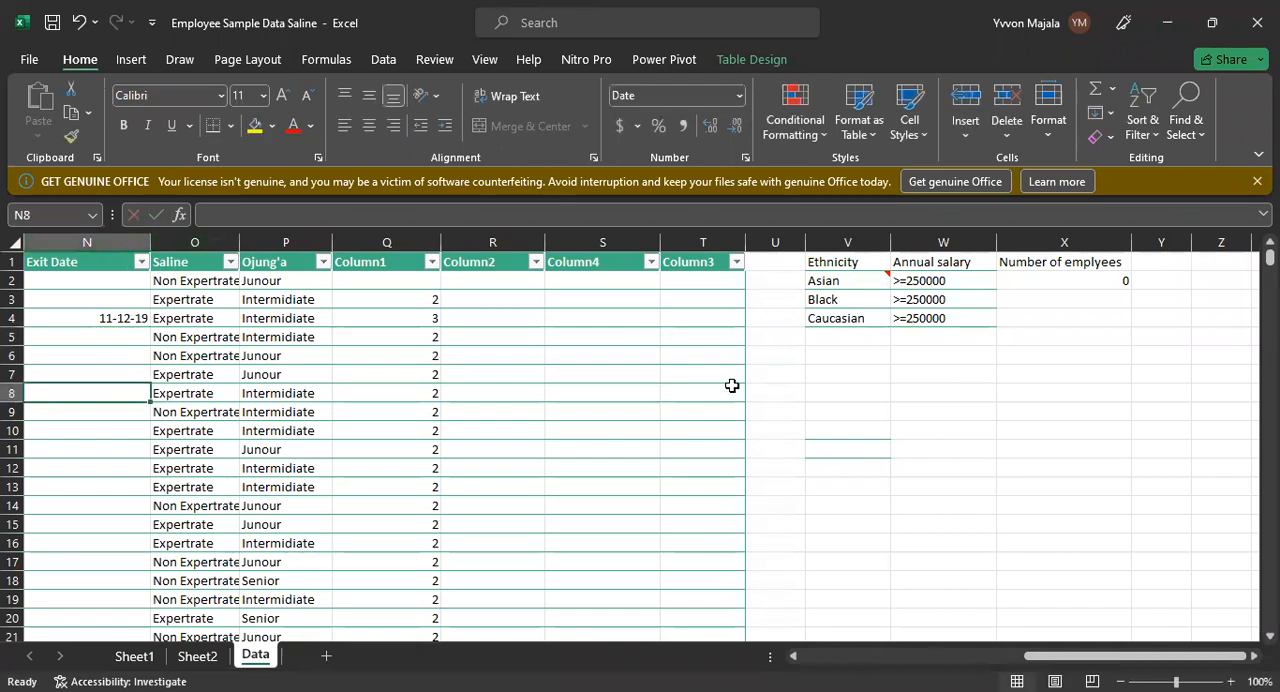
# Step: Copy the exit date from N4 into V11 as the lookup value
pyautogui.click(134, 318)
pyautogui.hotkey('ctrl', 'c')
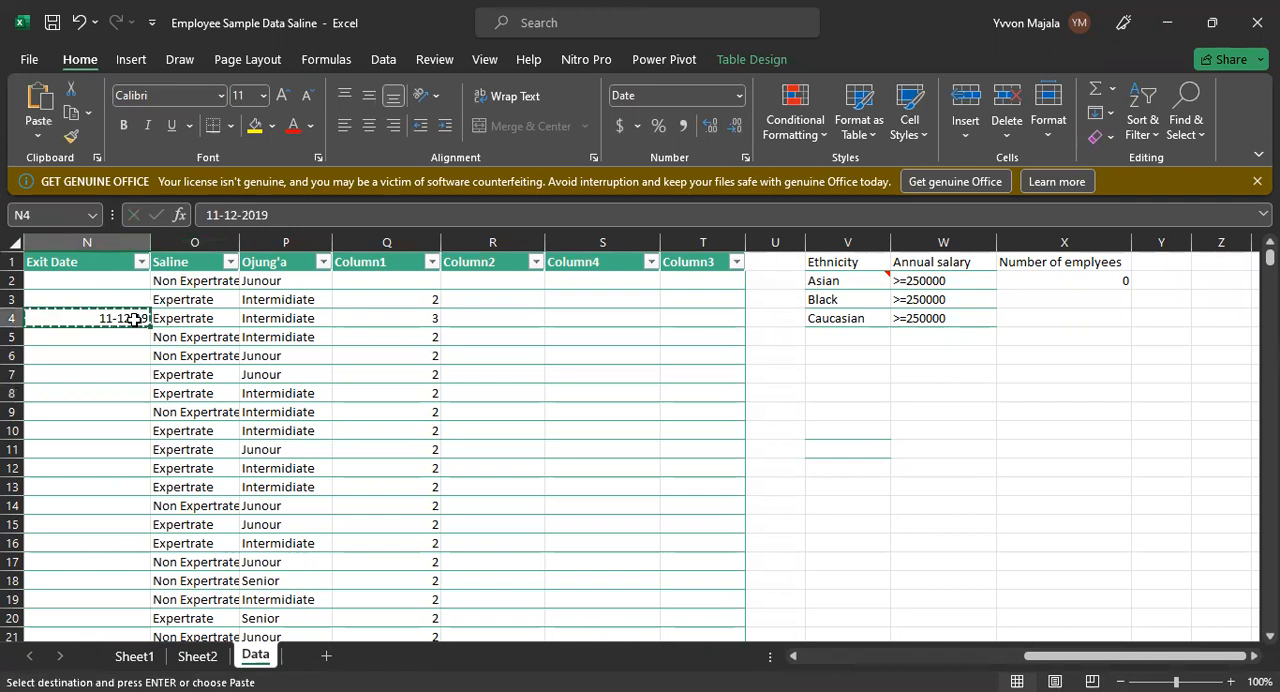
pyautogui.click(864, 459)
pyautogui.hotkey('ctrl', 'v')
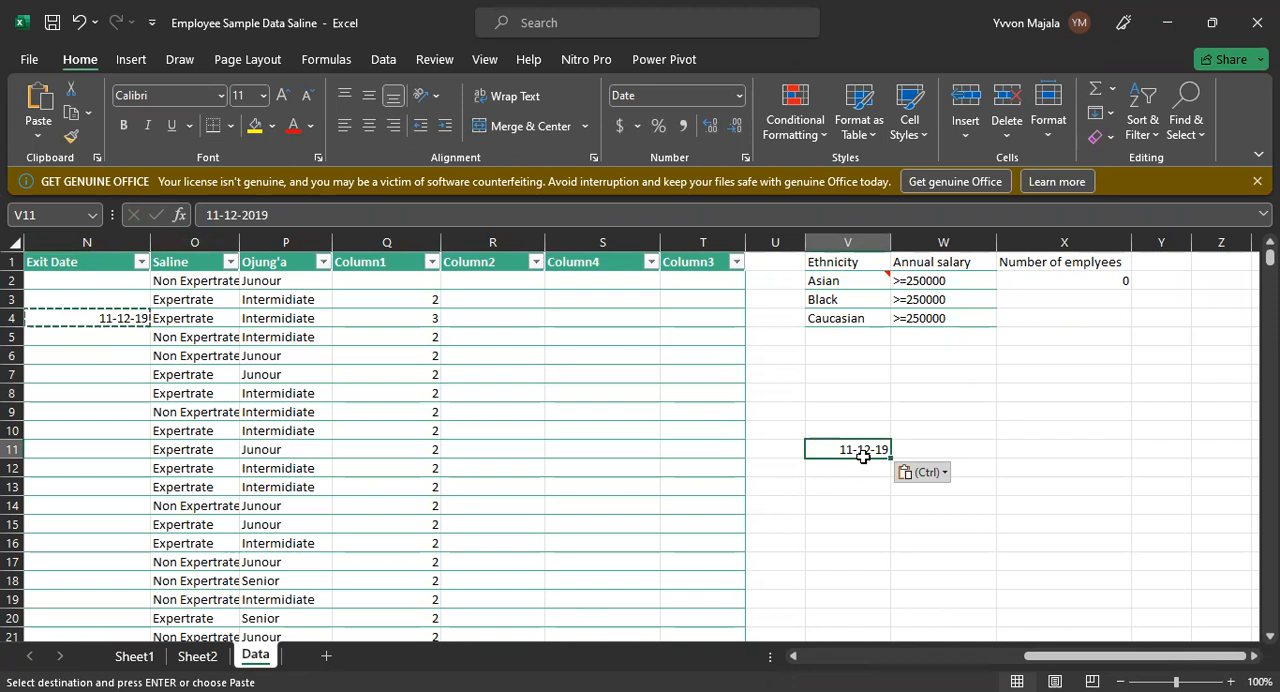
# Step: Start an HLOOKUP formula in W11 with V11 as the lookup value and N1:Q20 as the table array
pyautogui.press('Tab')
pyautogui.write('=')
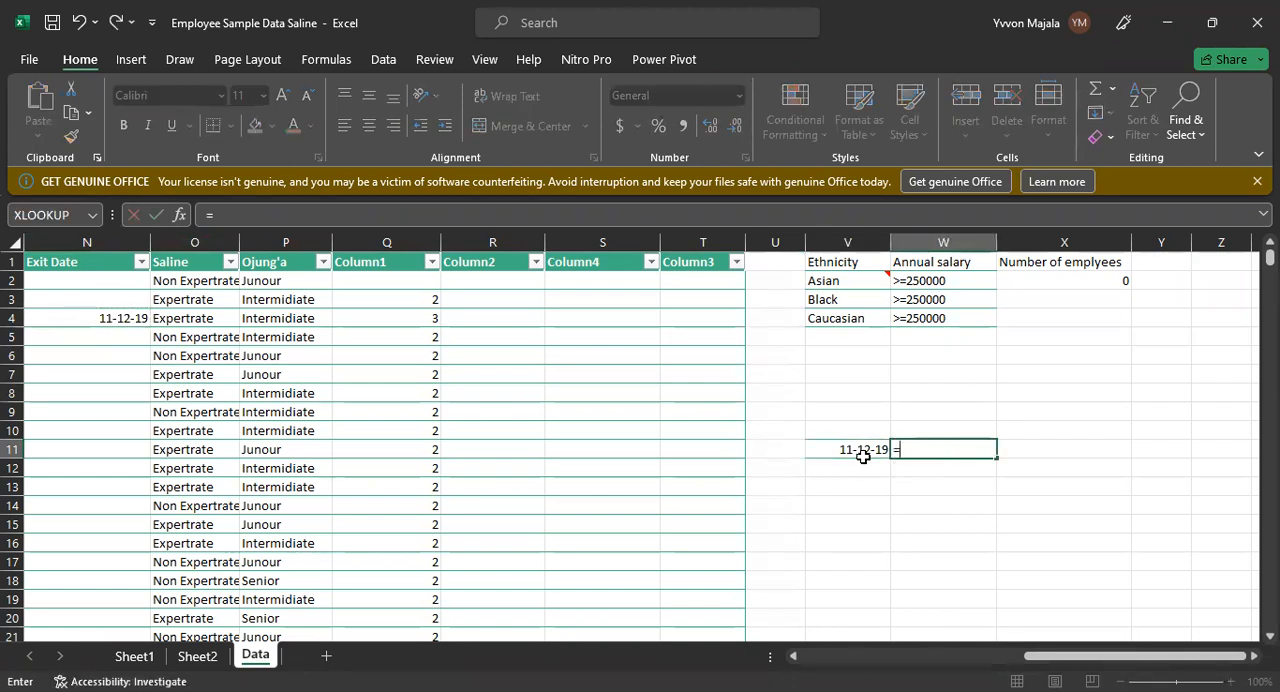
pyautogui.write('H')
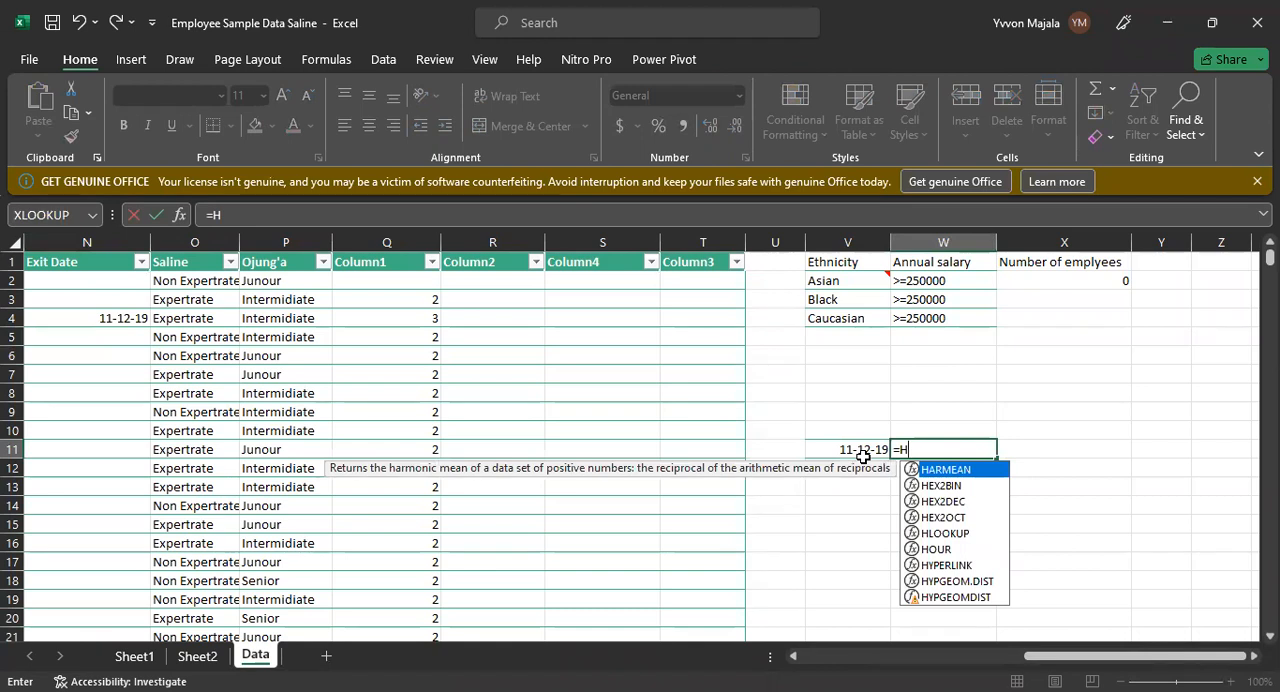
pyautogui.write('LOOKUP')
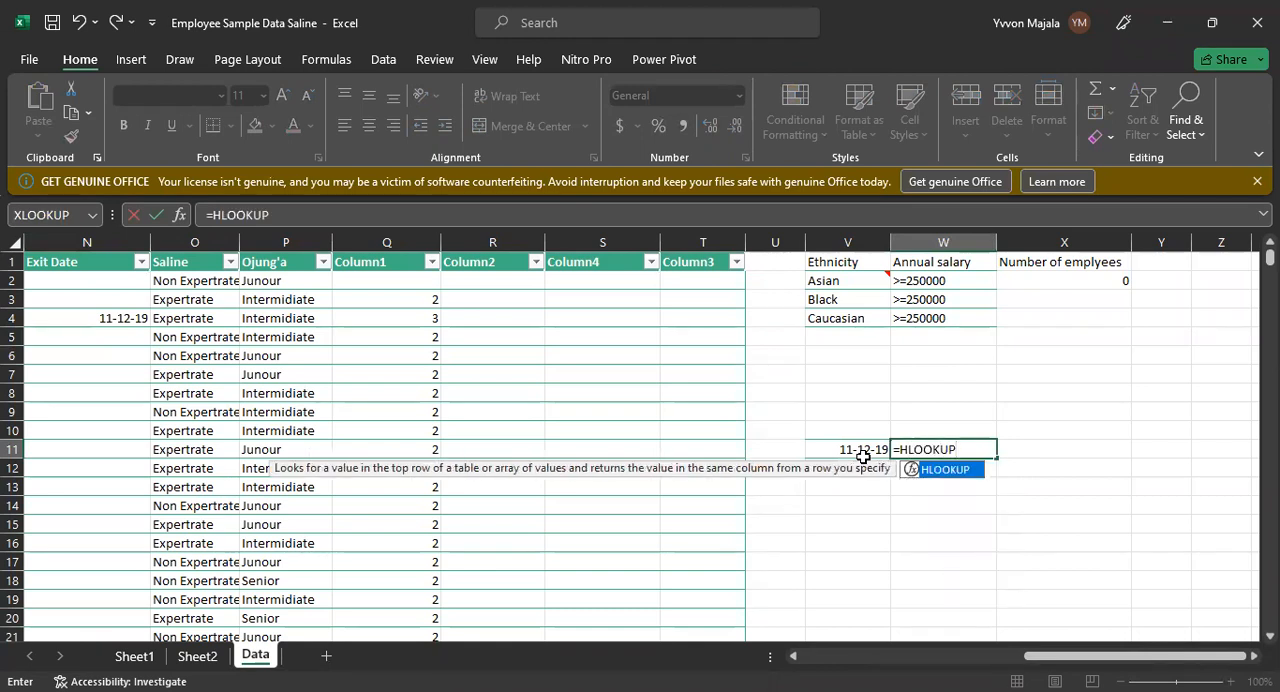
pyautogui.write('(')
pyautogui.click(862, 451)
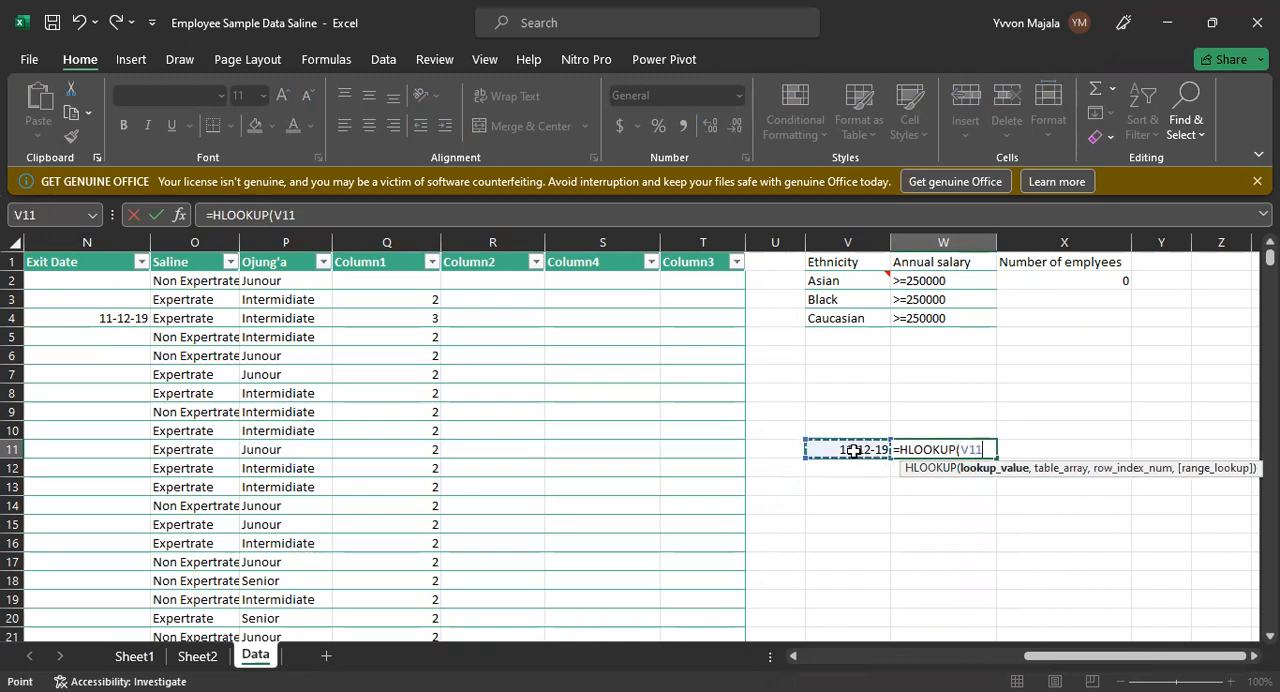
pyautogui.write(',')
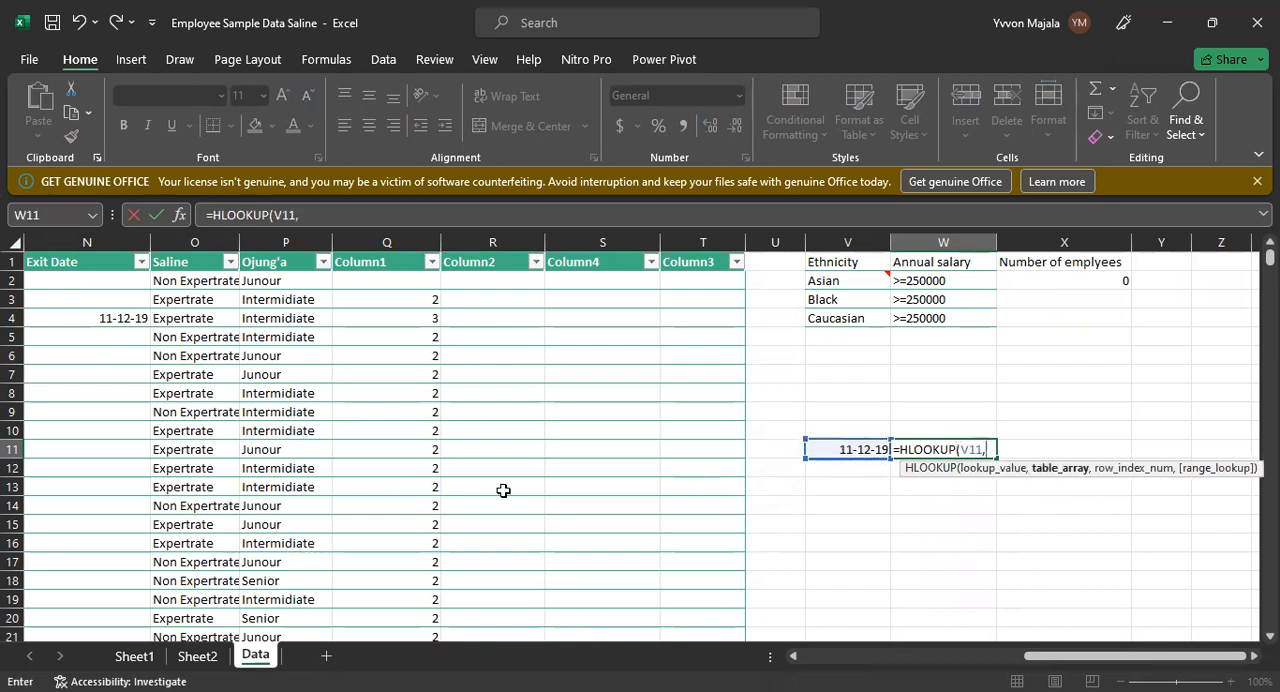
pyautogui.click(50, 262)
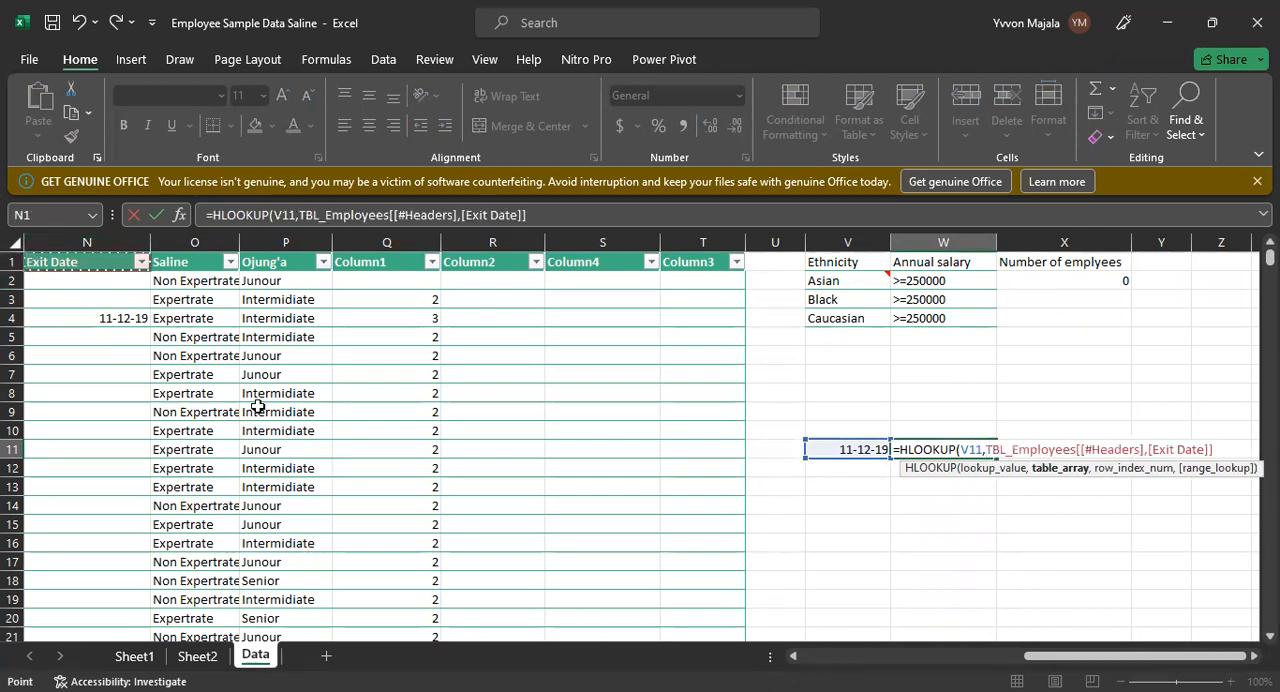
pyautogui.keyDown('shift'); pyautogui.click(424, 620); pyautogui.keyUp('shift')
pyautogui.write(',')
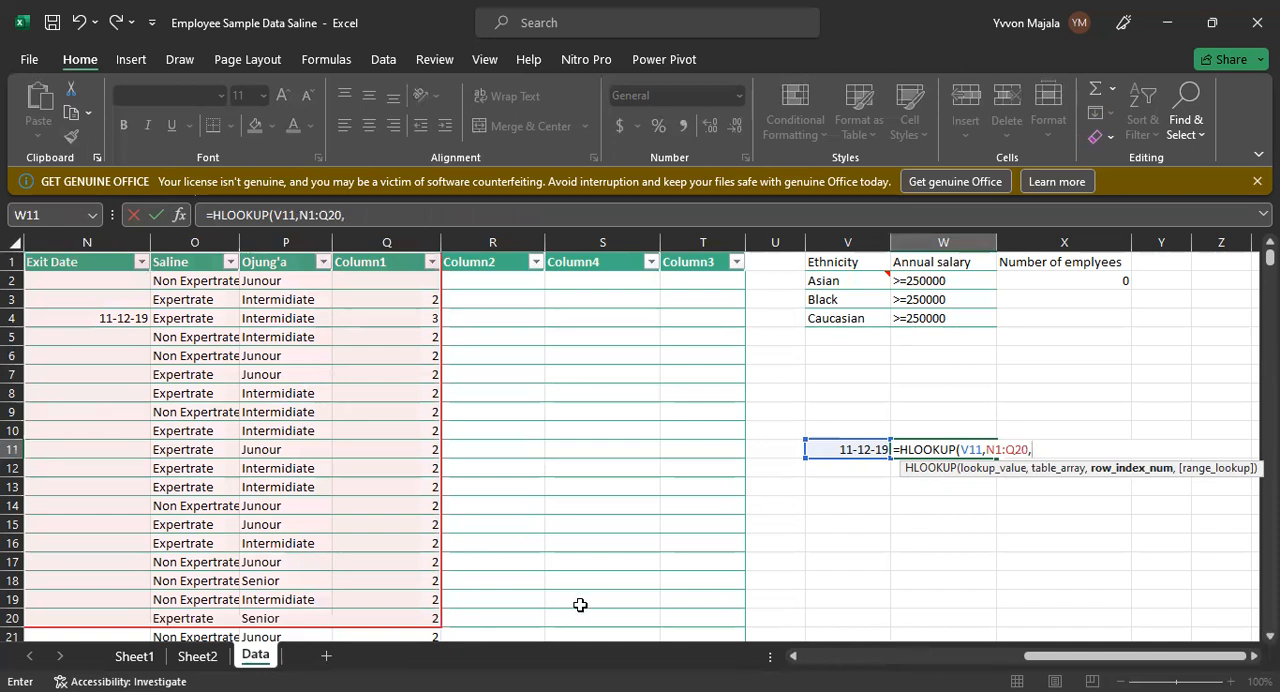
# Step: Complete W11's HLOOKUP with row index number 3 and range lookup 0 for an exact match
pyautogui.click(125, 265)
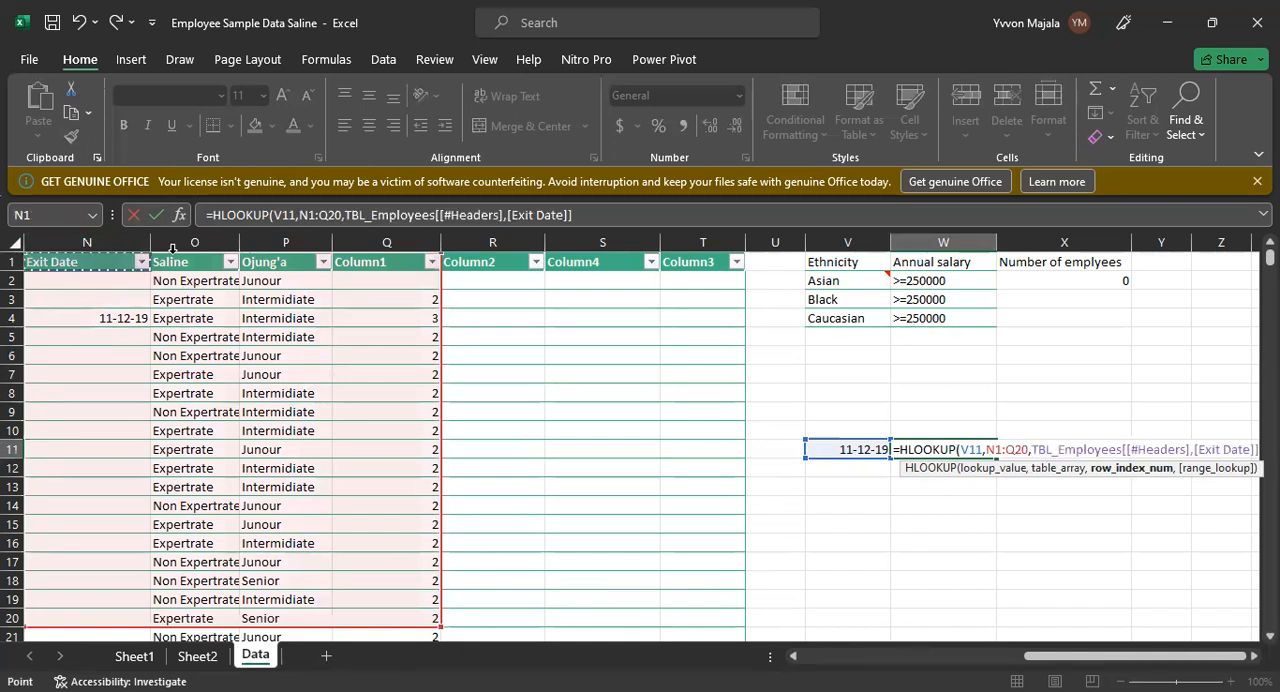
pyautogui.click(185, 262)
pyautogui.click(272, 268)
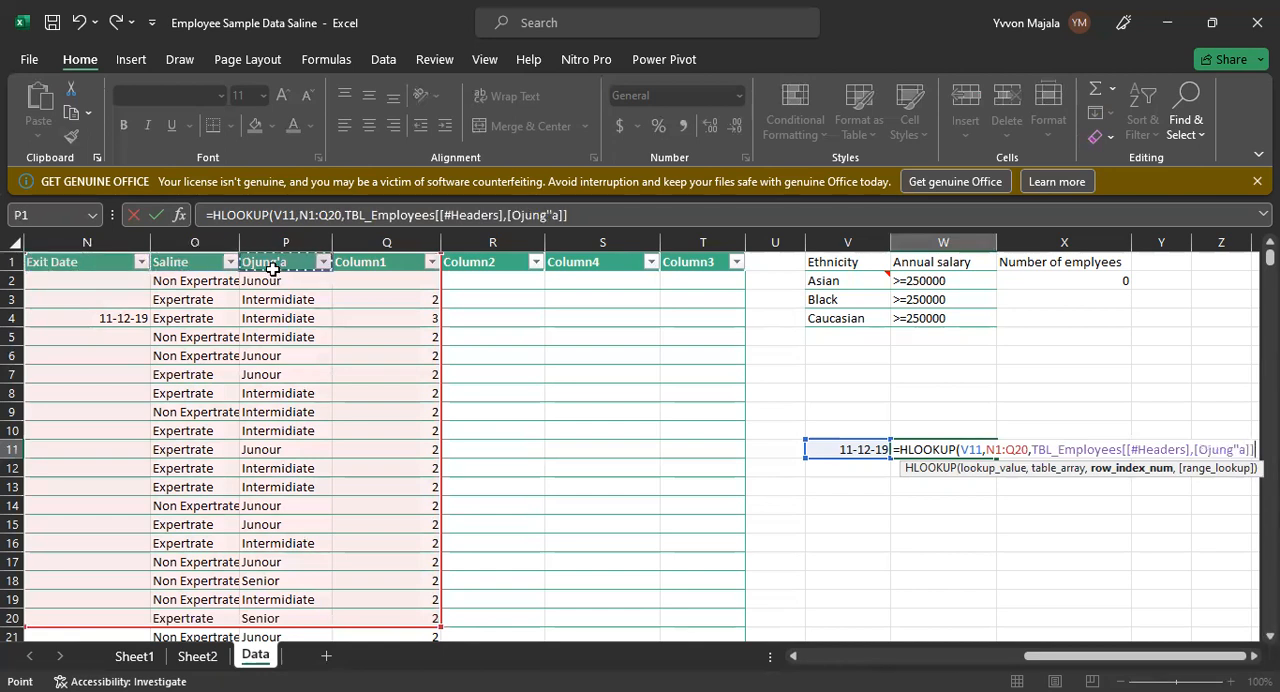
pyautogui.click(96, 316)
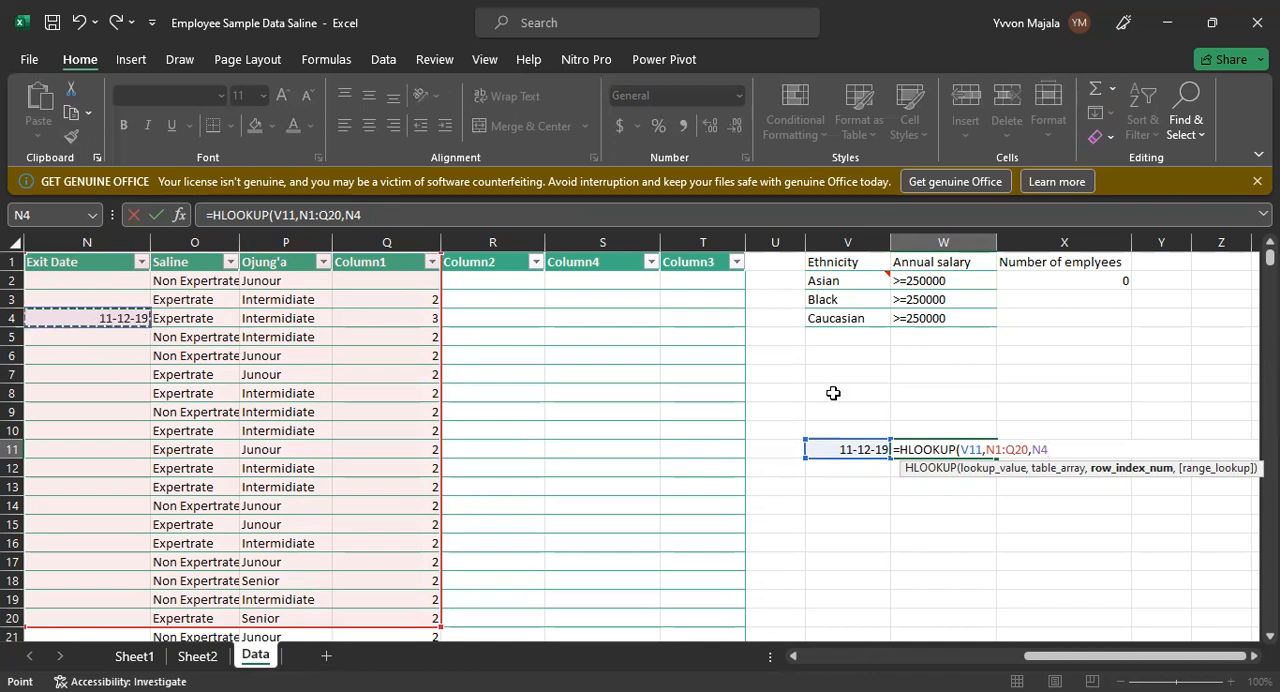
pyautogui.press('BackSpace')
pyautogui.press('BackSpace')
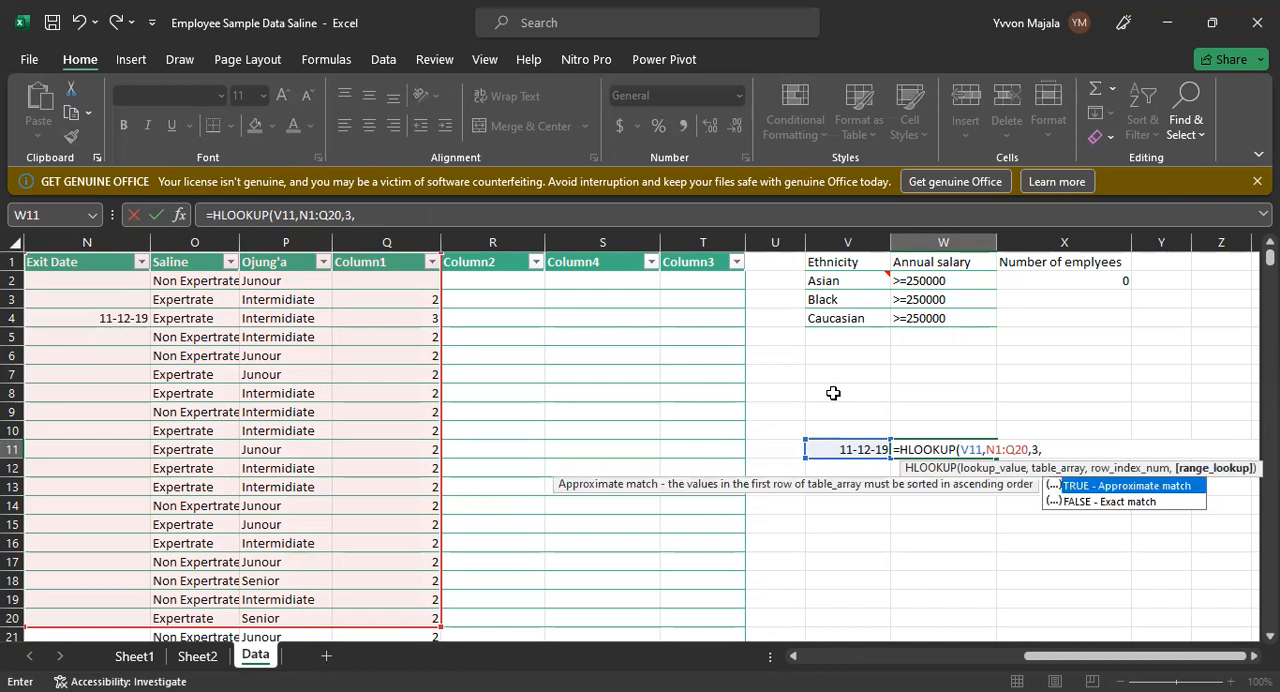
pyautogui.write('0')
pyautogui.press('Return')
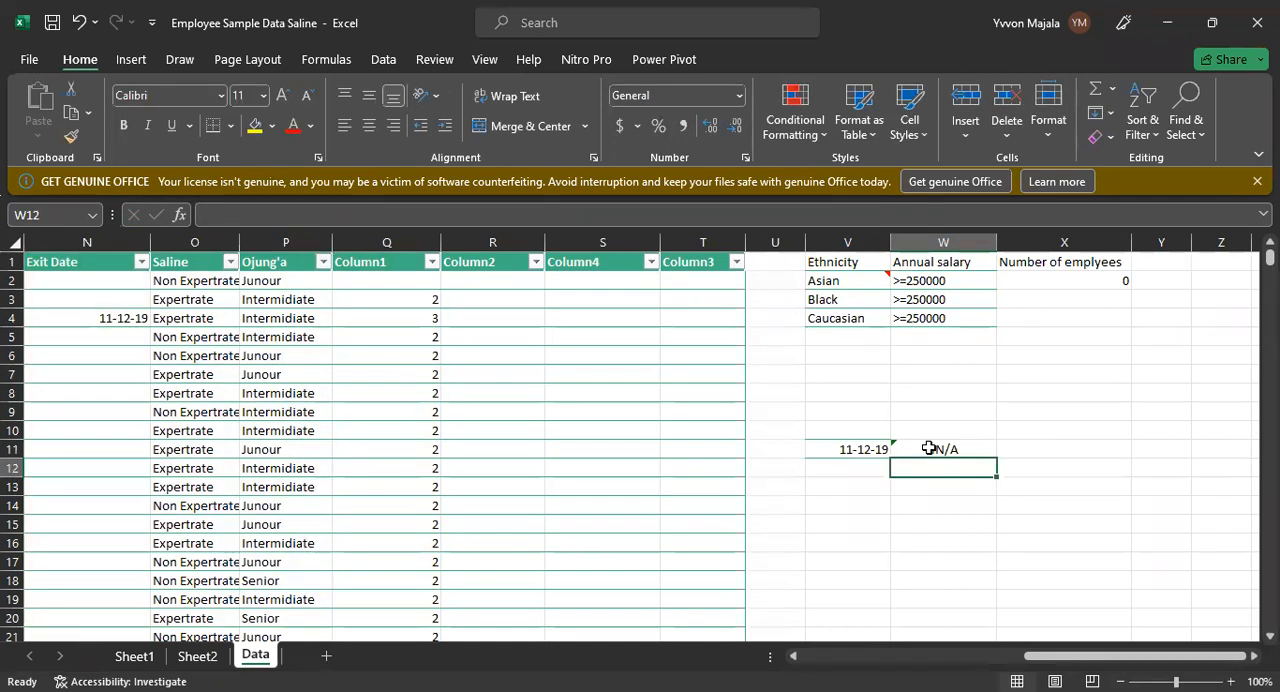
# Step: Open W11's HLOOKUP formula for editing and insert a reference to P4 in its range lookup argument
pyautogui.click(929, 448)
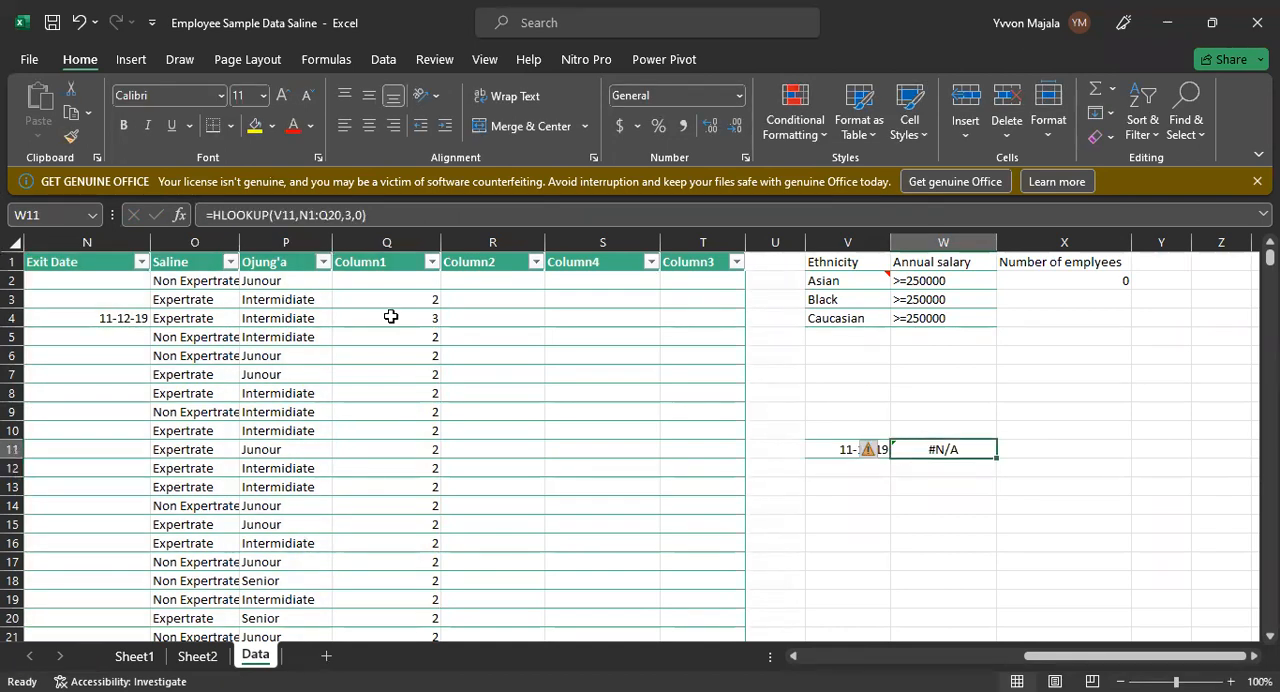
pyautogui.click(358, 214)
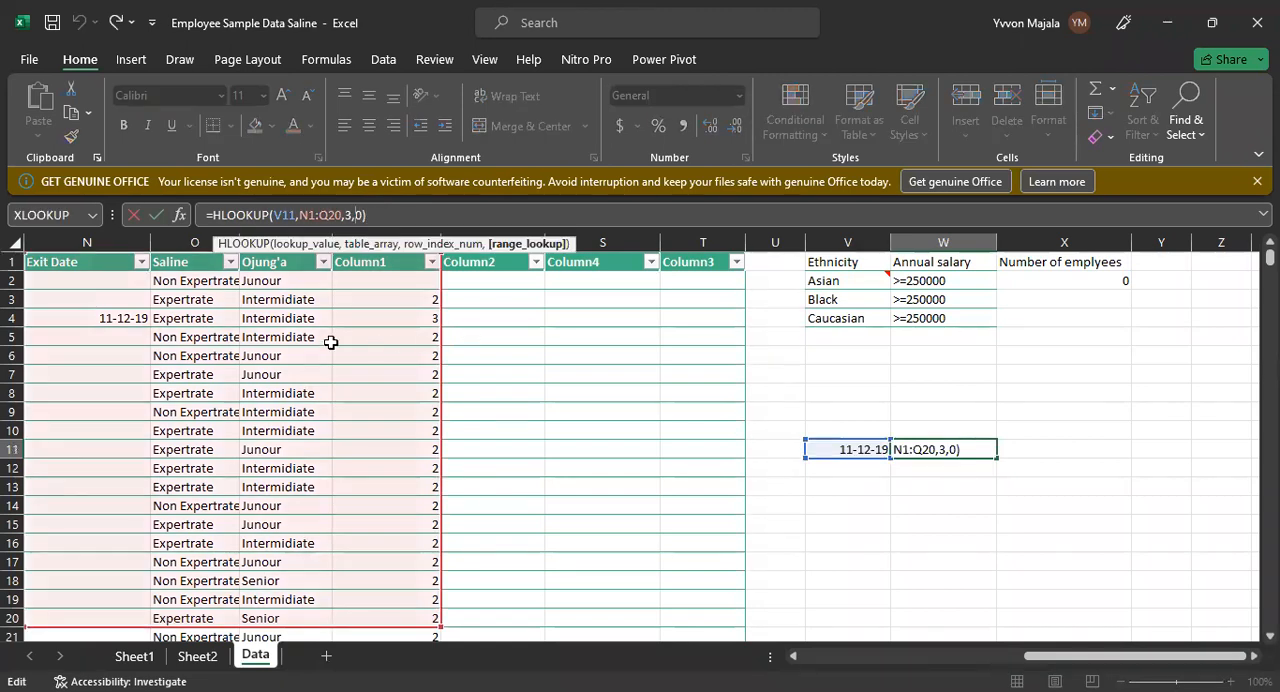
pyautogui.click(293, 317)
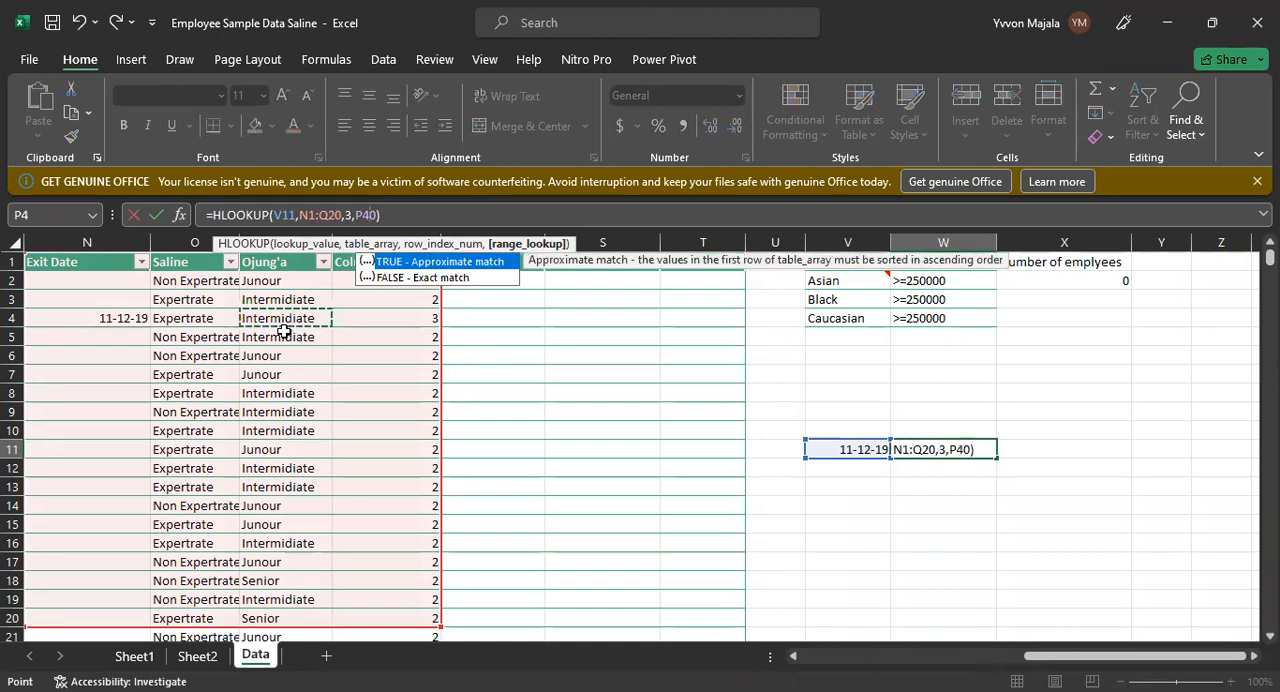
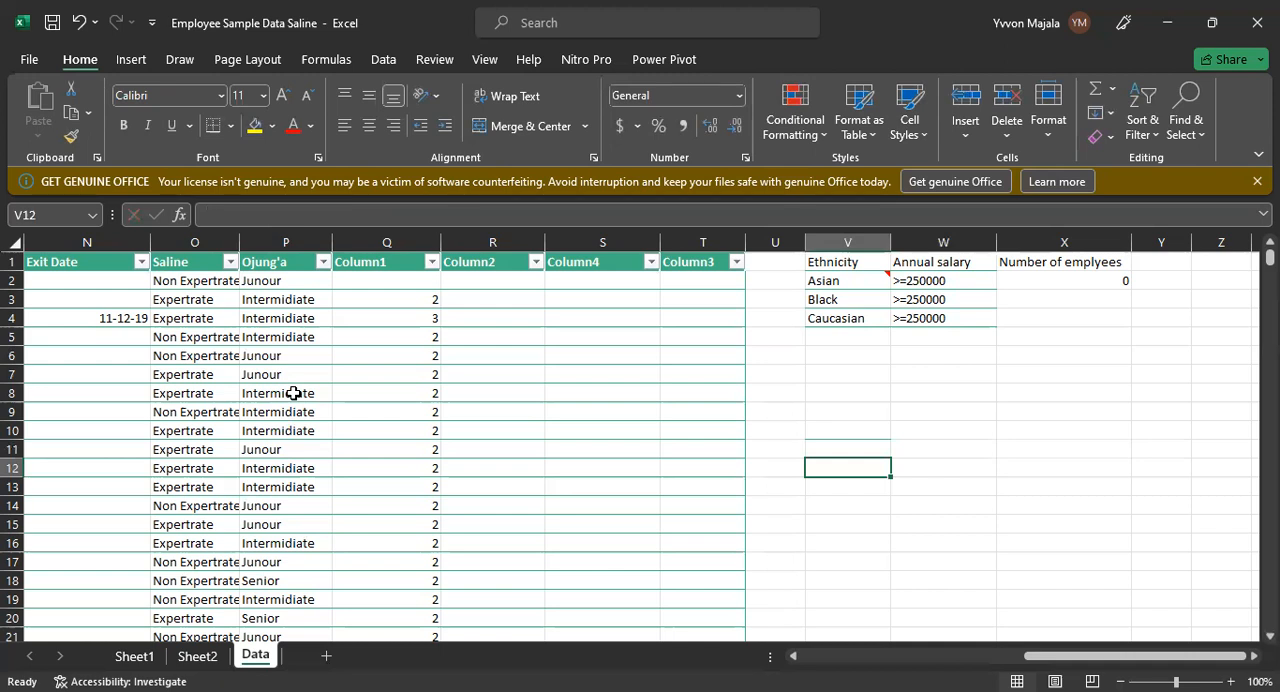
# Step: Try to copy the Ojung'a value from P4 into V11 as the lookup value, and clear the pasted result
pyautogui.click(321, 316)
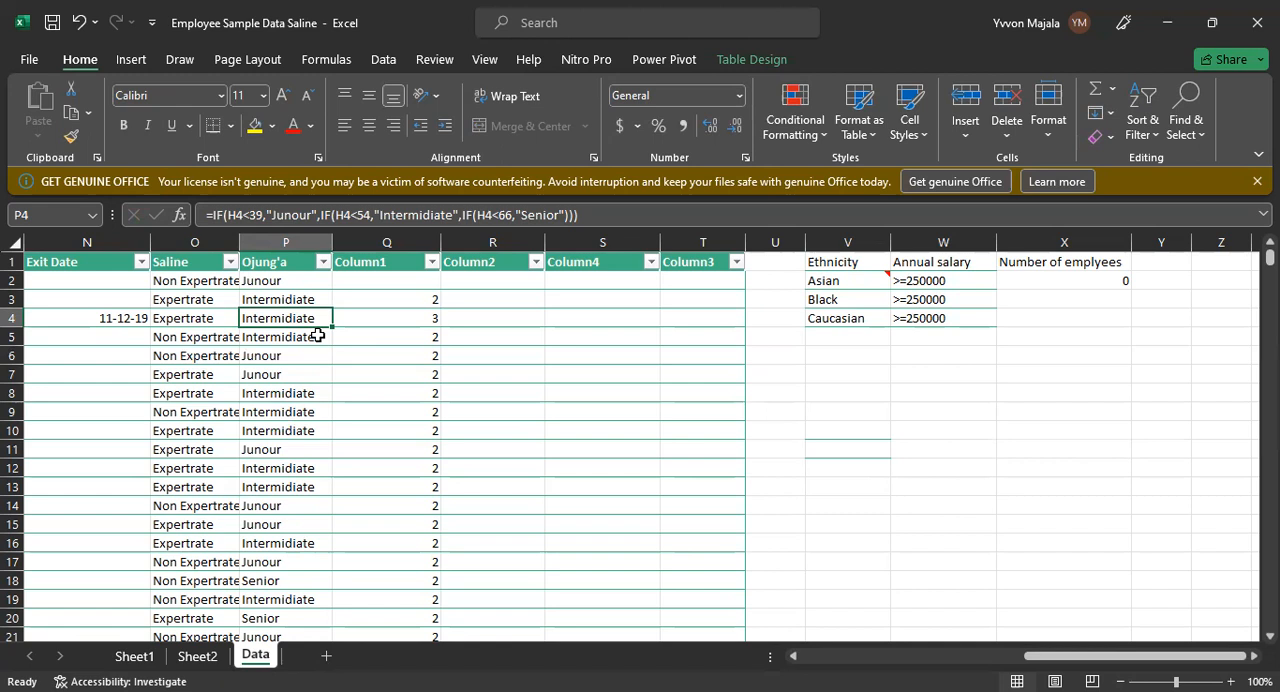
pyautogui.hotkey('ctrl', 'c')
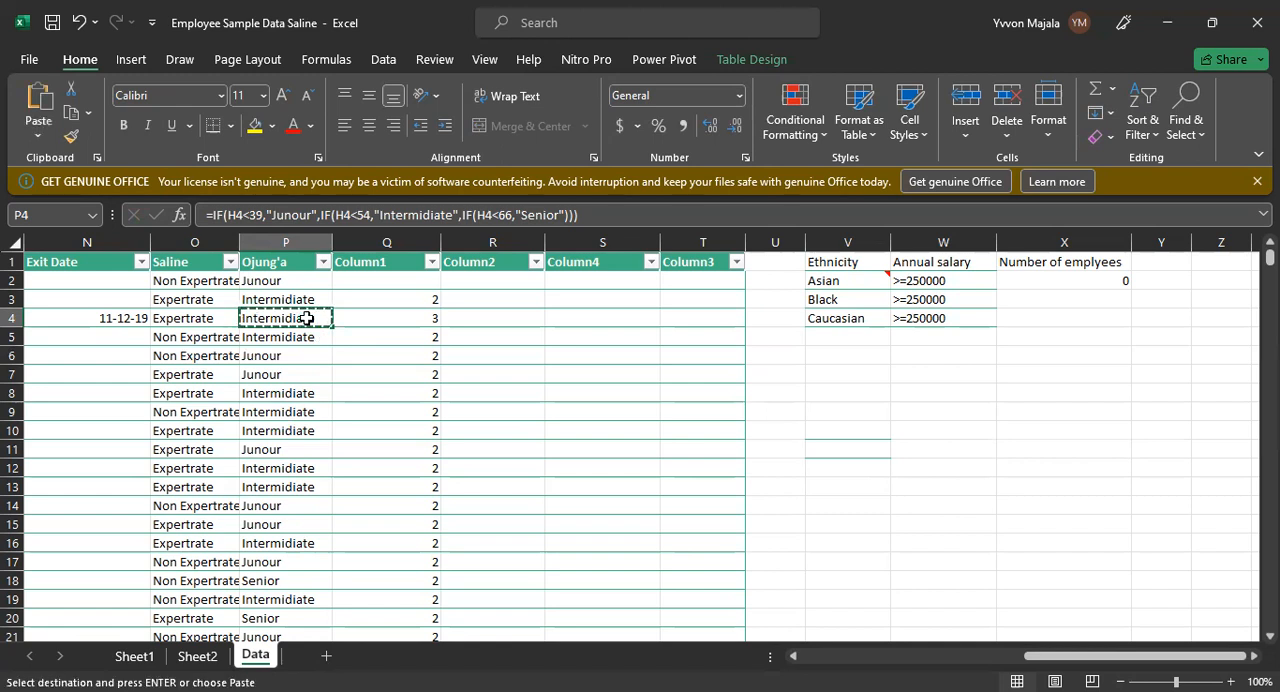
pyautogui.click(831, 448)
pyautogui.hotkey('ctrl', 'v')
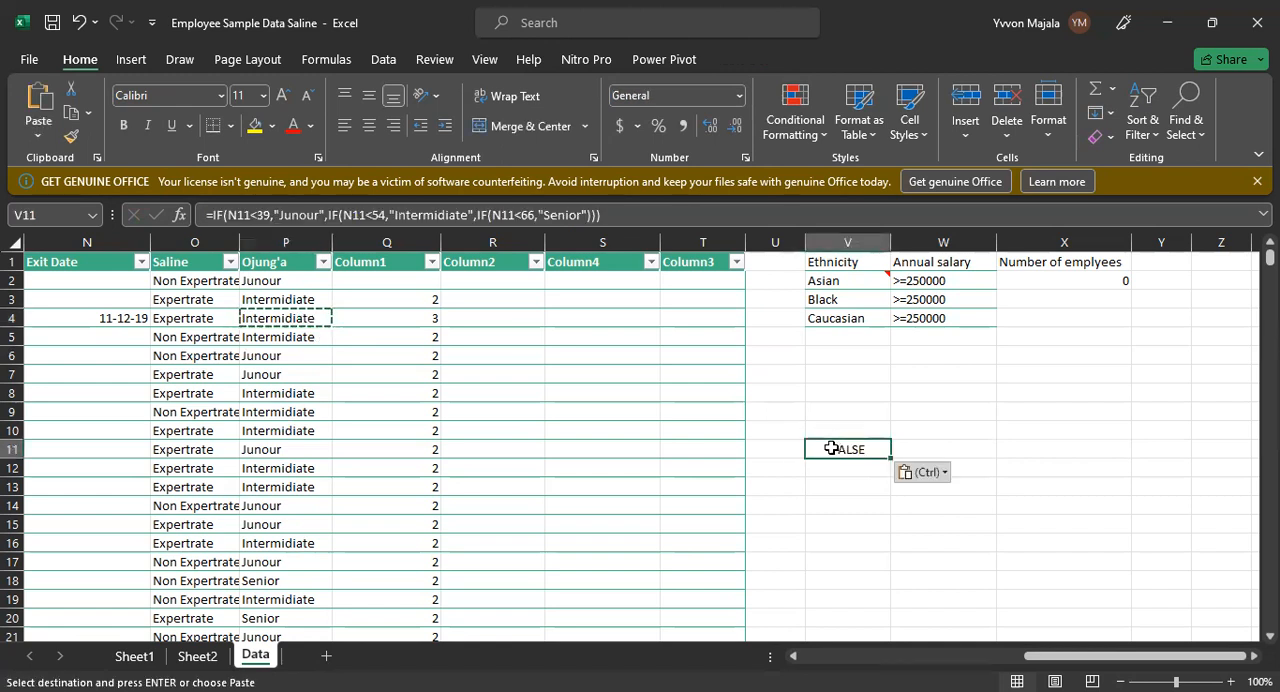
pyautogui.press('BackSpace')
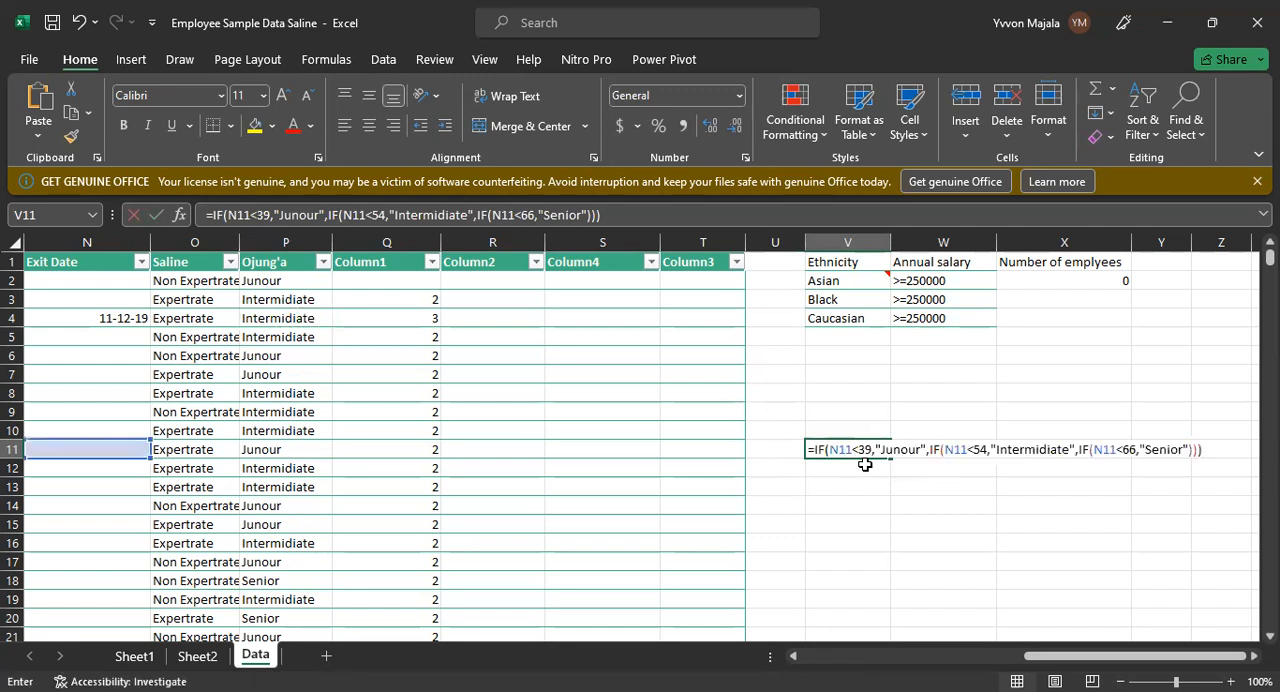
pyautogui.click(266, 320)
pyautogui.hotkey('ctrl', 'c')
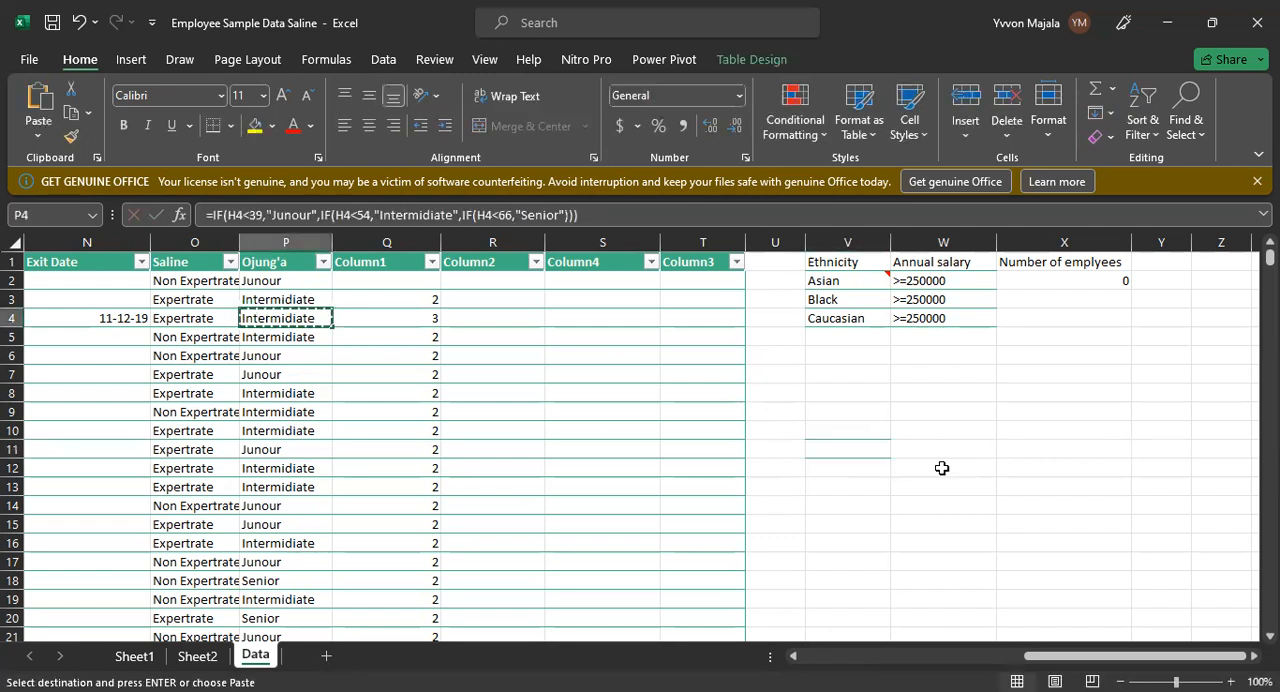
pyautogui.click(865, 446)
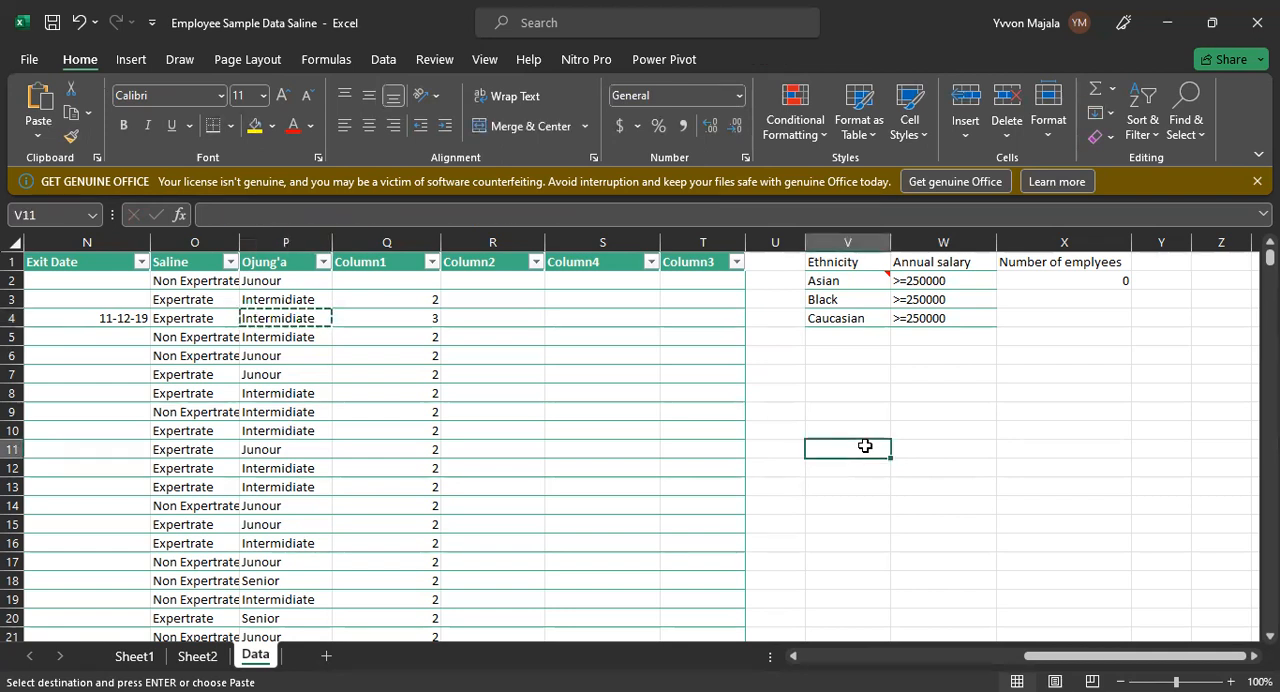
pyautogui.press('Escape')
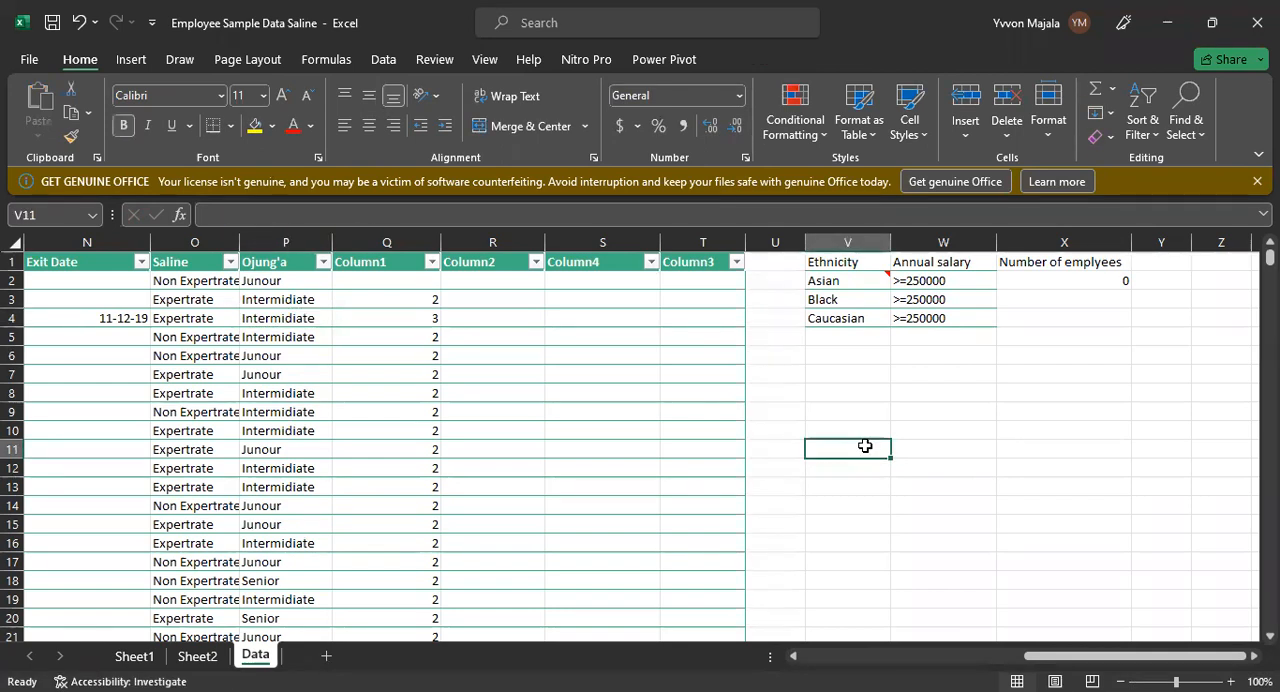
# Step: Retry pasting the Intermidiate entry from P4 into V11, and delete the pasted formula
pyautogui.click(290, 313)
pyautogui.hotkey('ctrl', 'c')
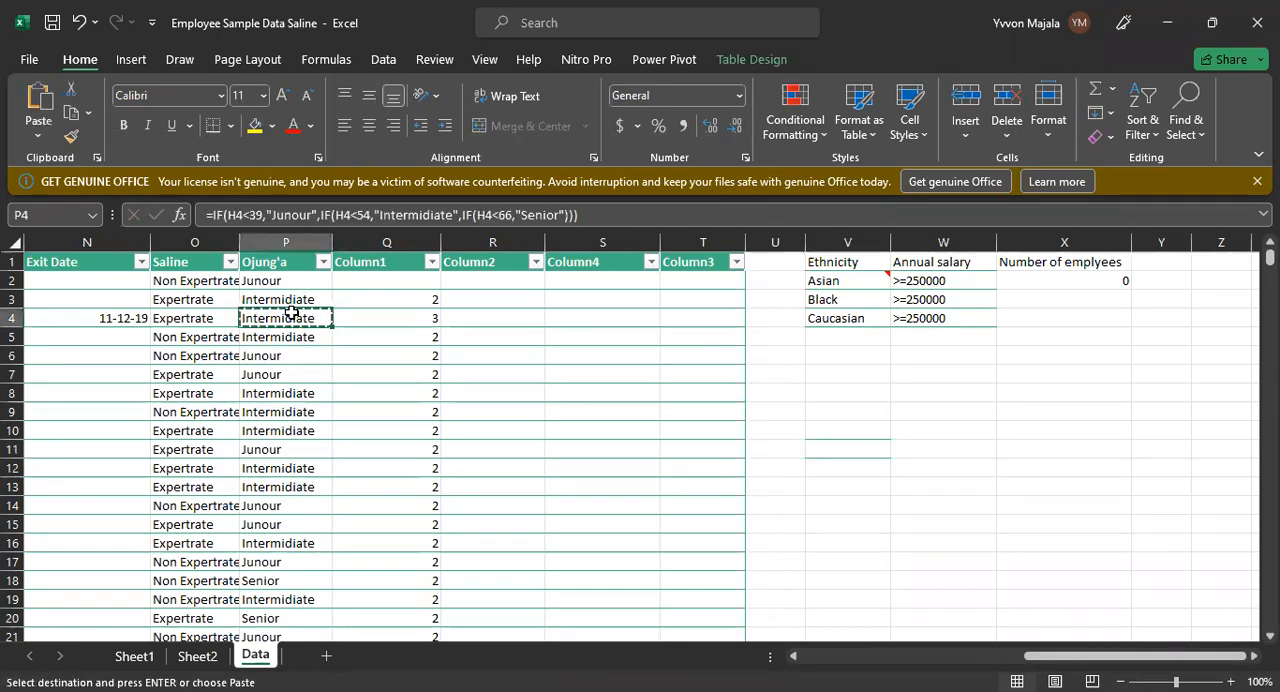
pyautogui.click(837, 455)
pyautogui.hotkey('ctrl', 'v')
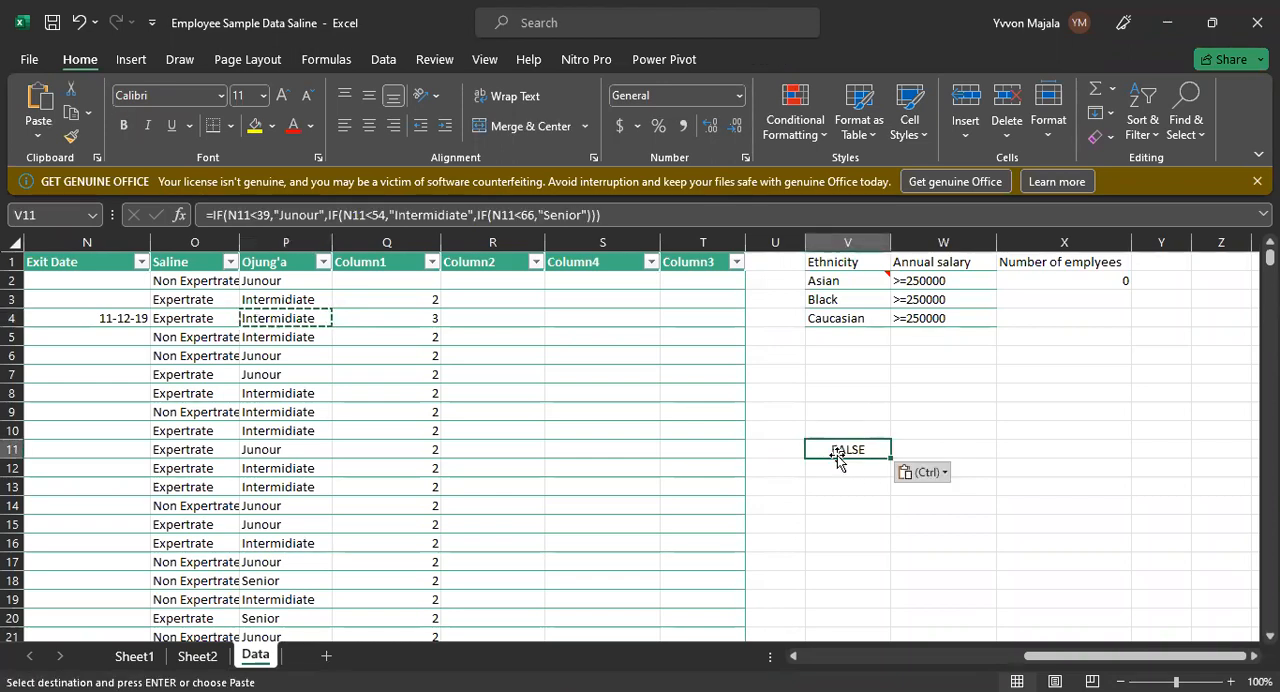
pyautogui.press('BackSpace')
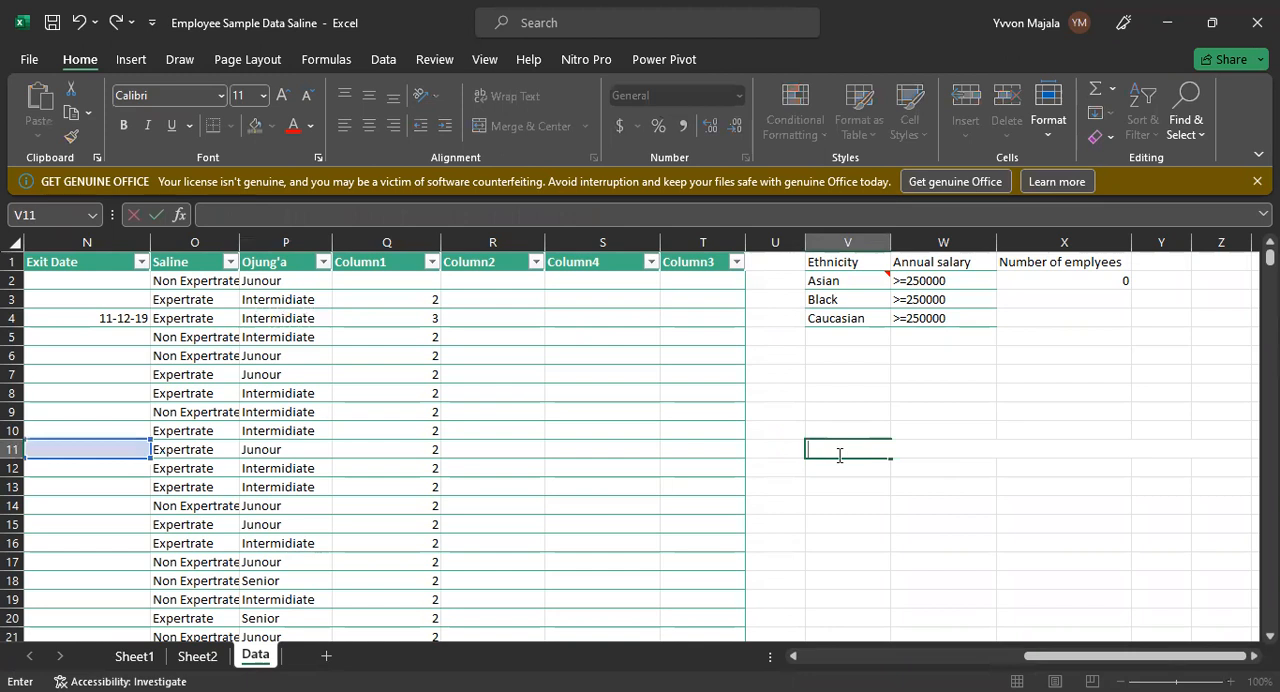
# Step: Copy the Saline entry from O2 into V11 as the lookup value
pyautogui.click(260, 341)
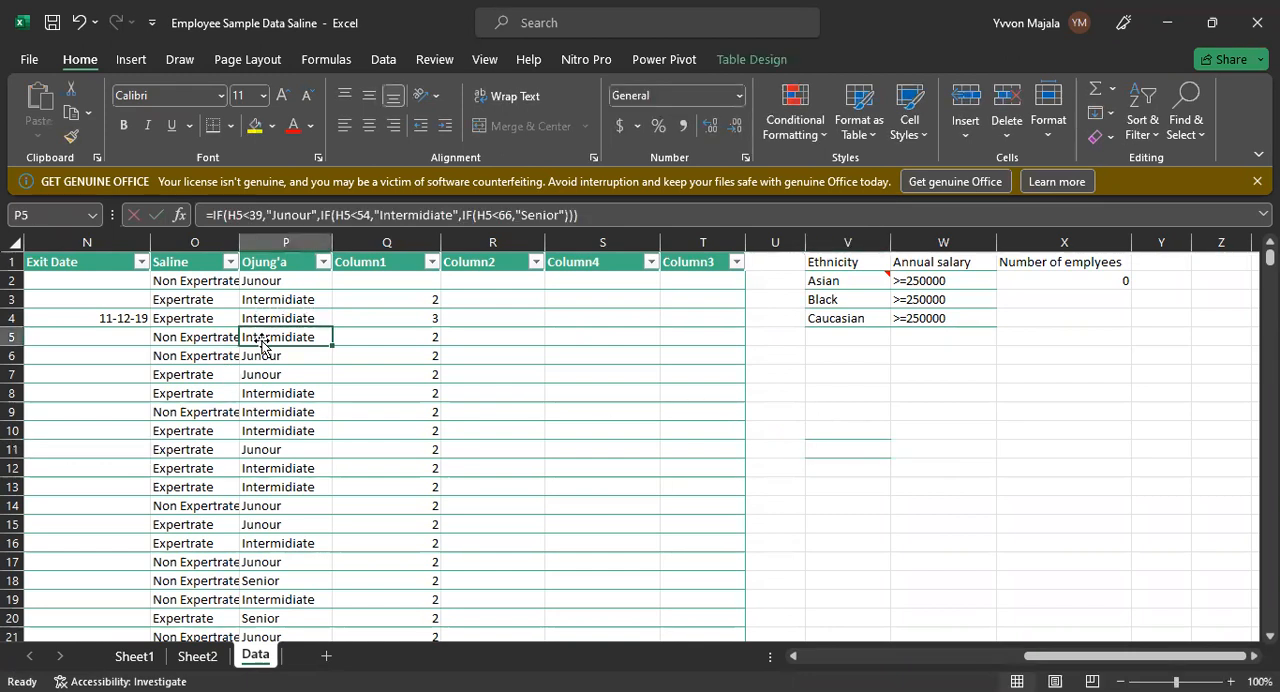
pyautogui.click(242, 280)
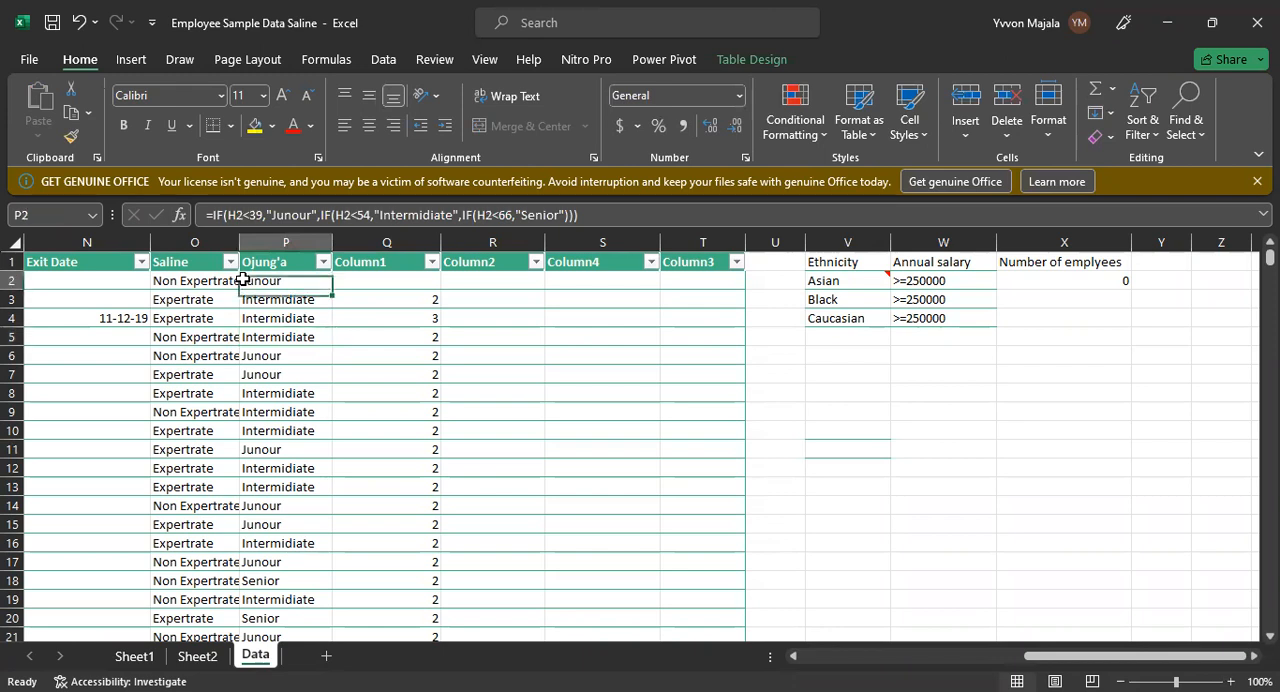
pyautogui.click(208, 280)
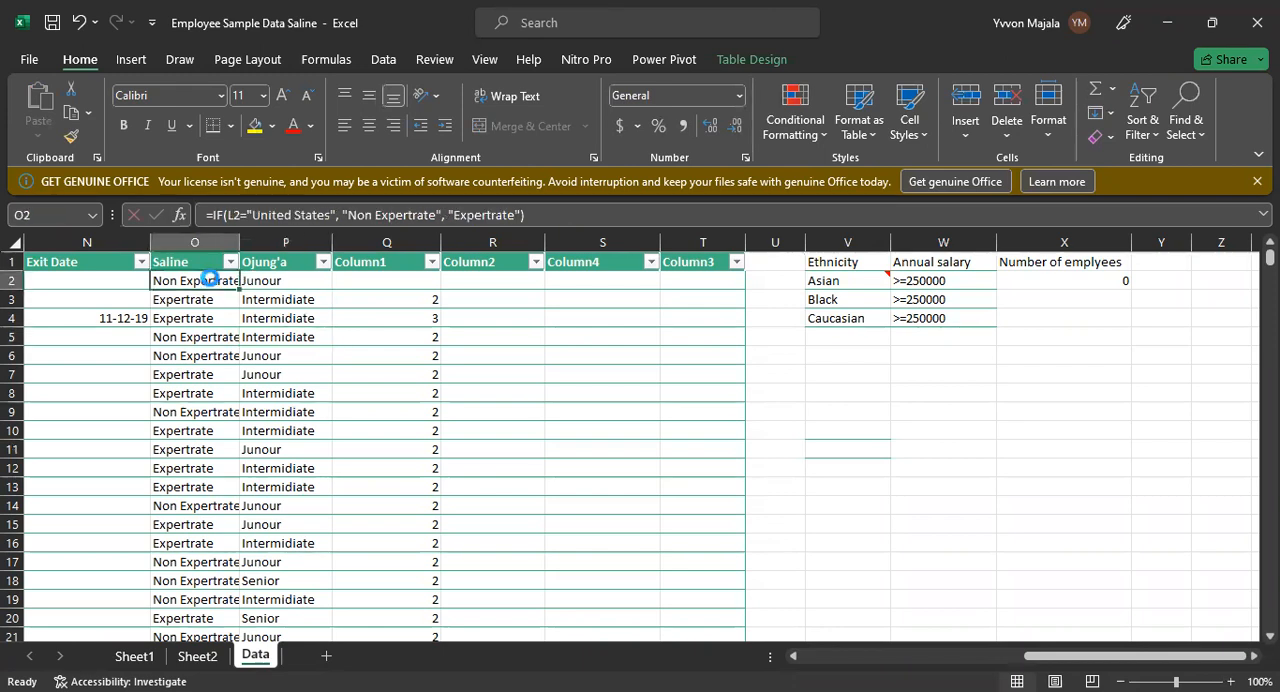
pyautogui.hotkey('ctrl', 'c')
pyautogui.click(863, 451)
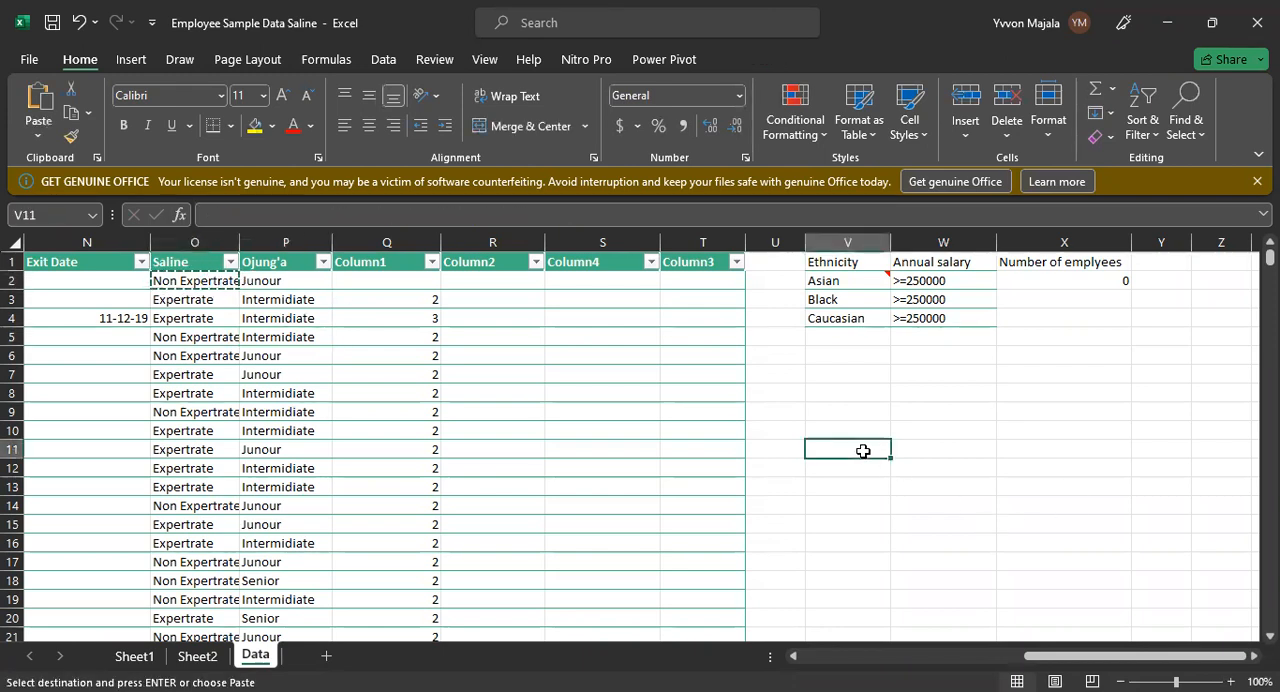
pyautogui.hotkey('ctrl', 'v')
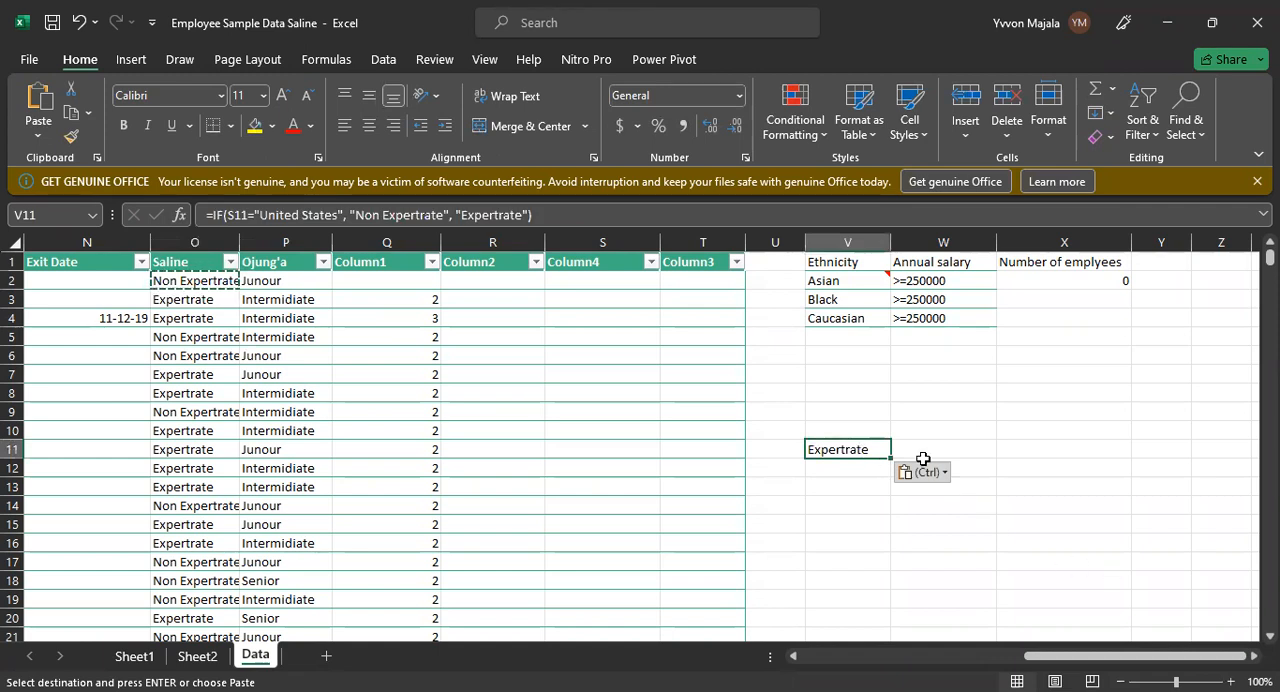
# Step: Move the exit date from N4 to N2 in the Exit Date column
pyautogui.click(109, 318)
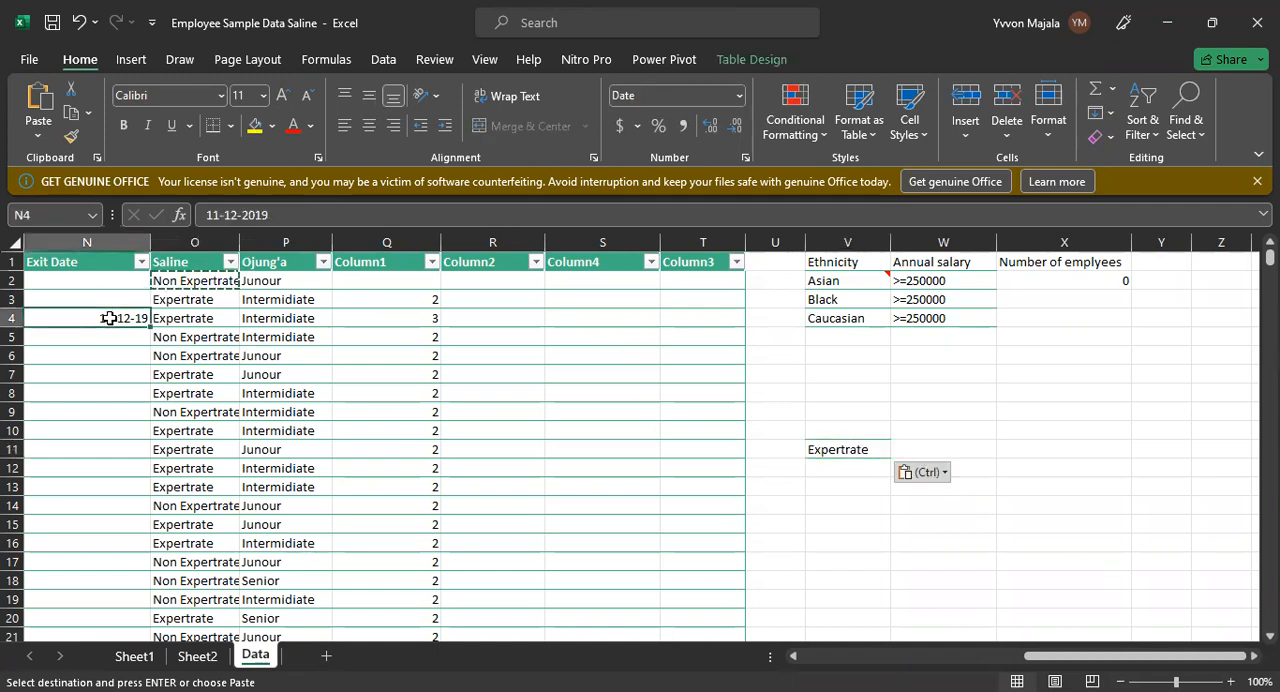
pyautogui.hotkey('ctrl', 'c')
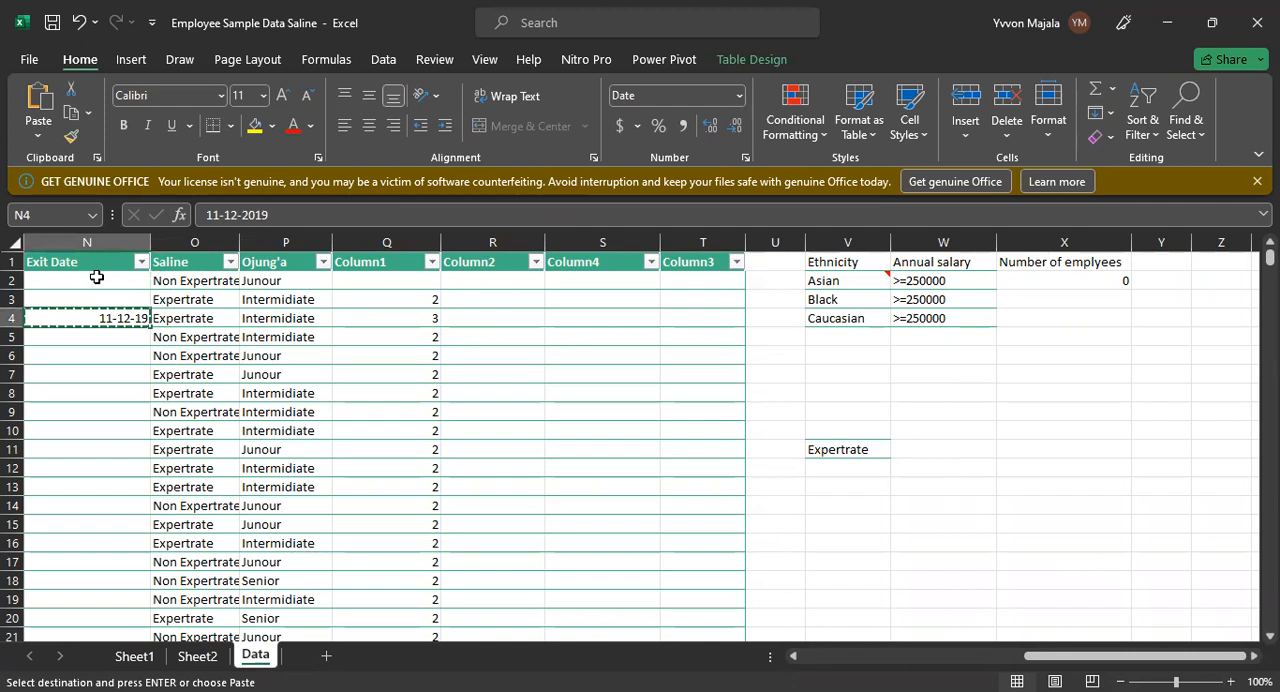
pyautogui.click(96, 277)
pyautogui.hotkey('ctrl', 'v')
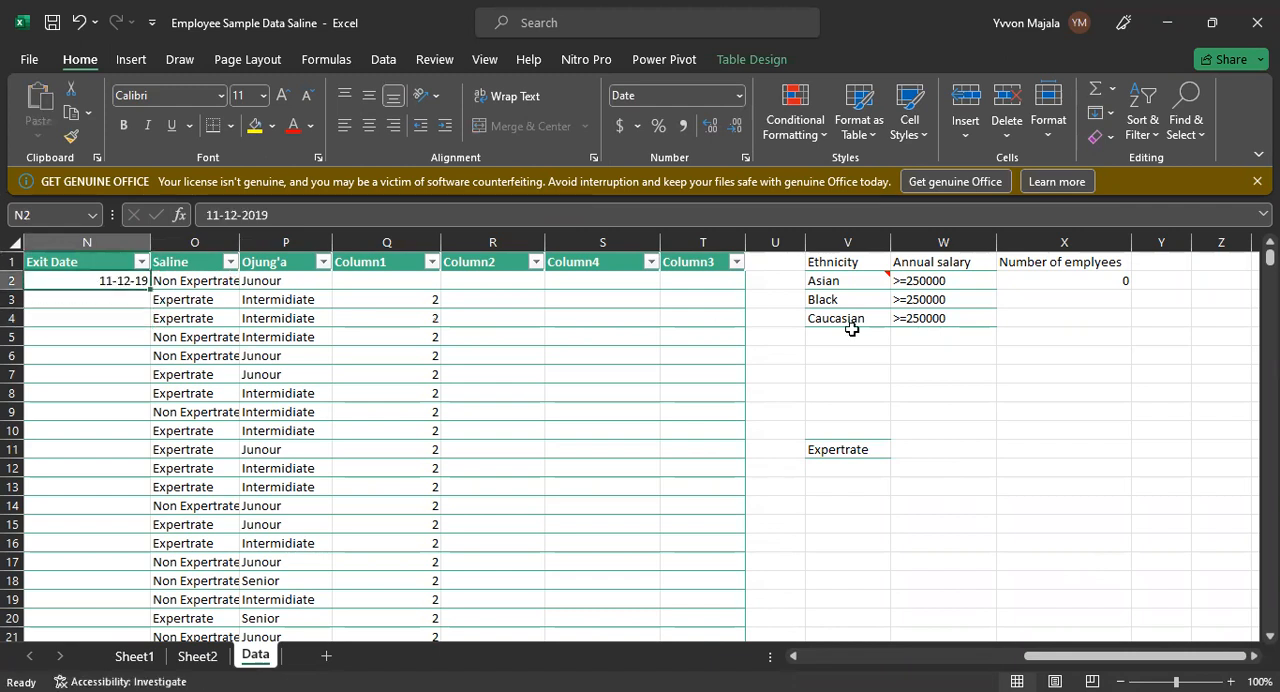
# Step: Move the exit date from N2 to N3 in the Exit Date column
pyautogui.click(912, 447)
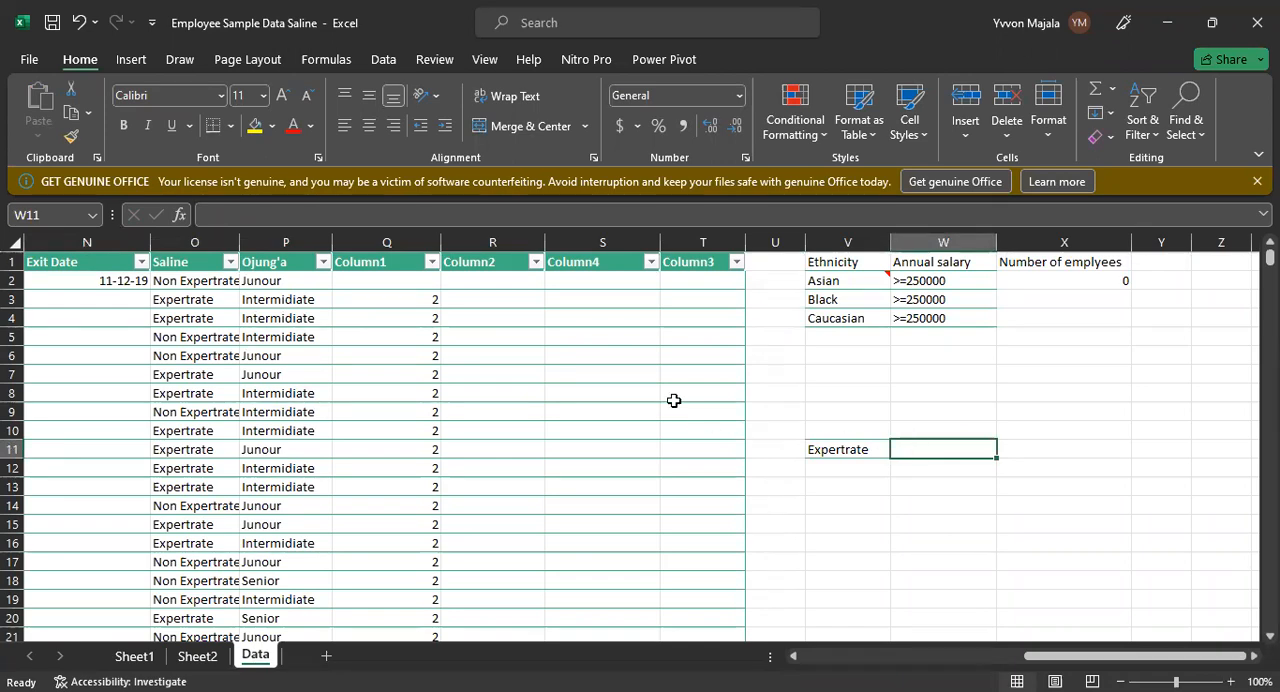
pyautogui.click(117, 282)
pyautogui.hotkey('ctrl', 'x')
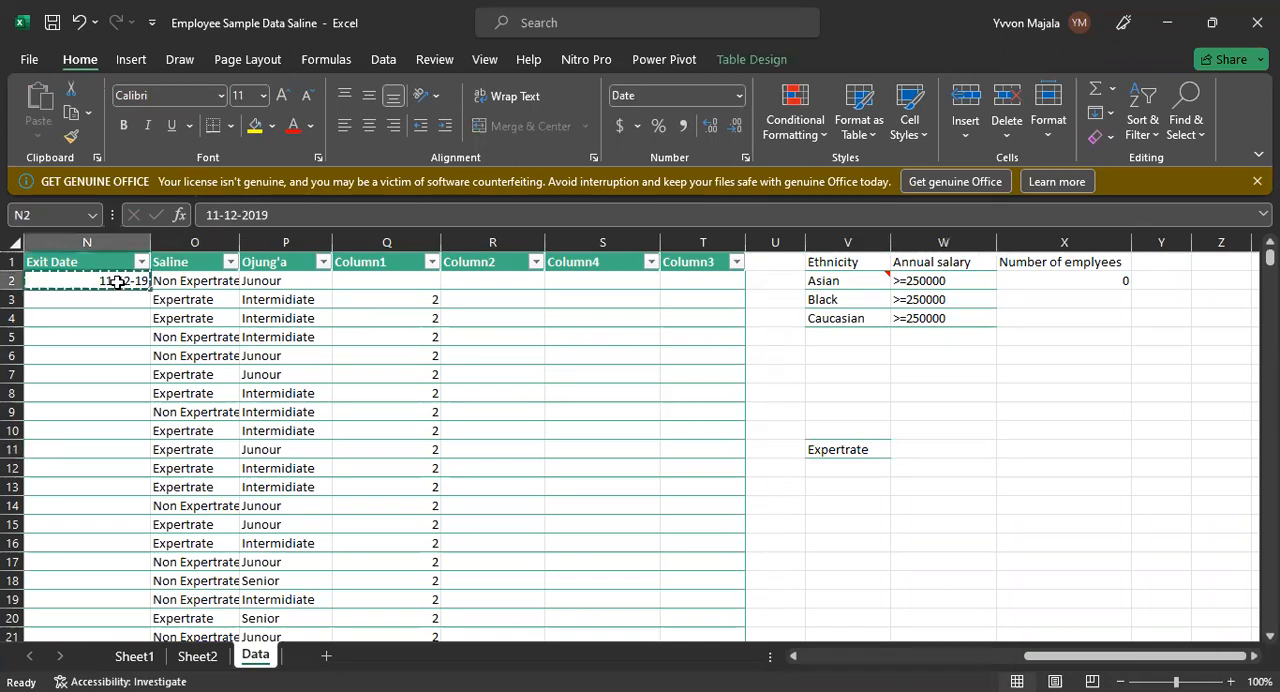
pyautogui.click(112, 310)
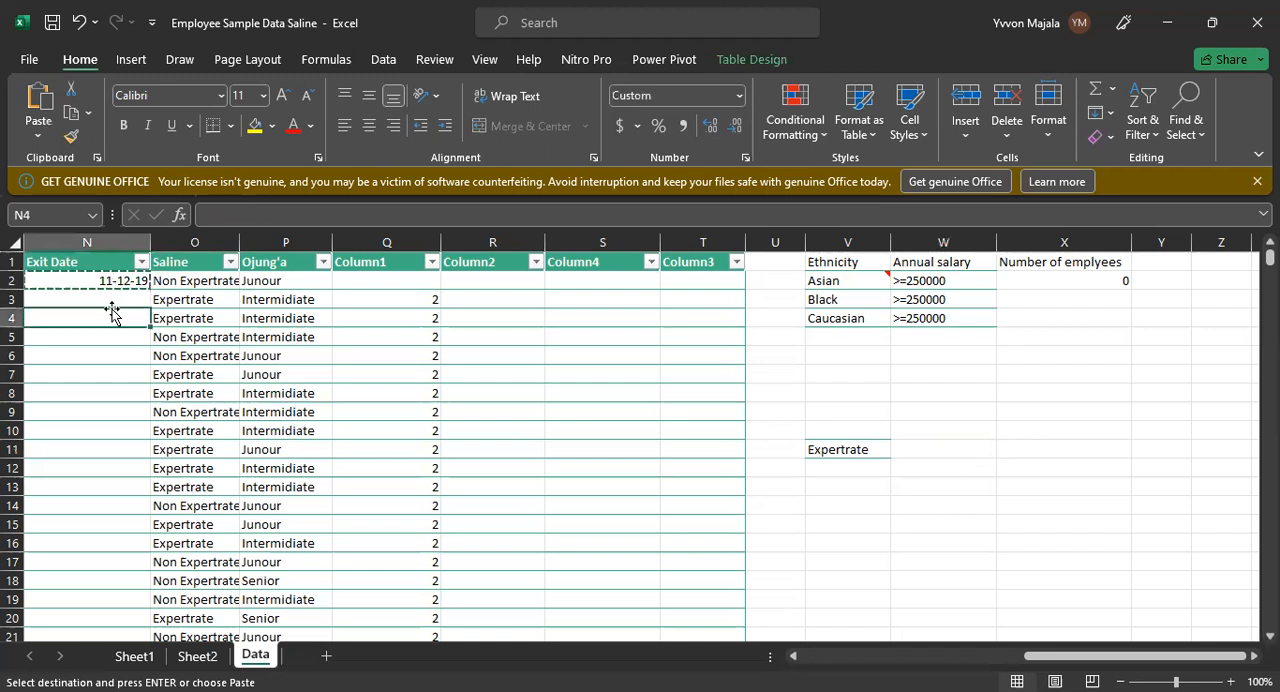
pyautogui.click(118, 299)
pyautogui.hotkey('ctrl', 'v')
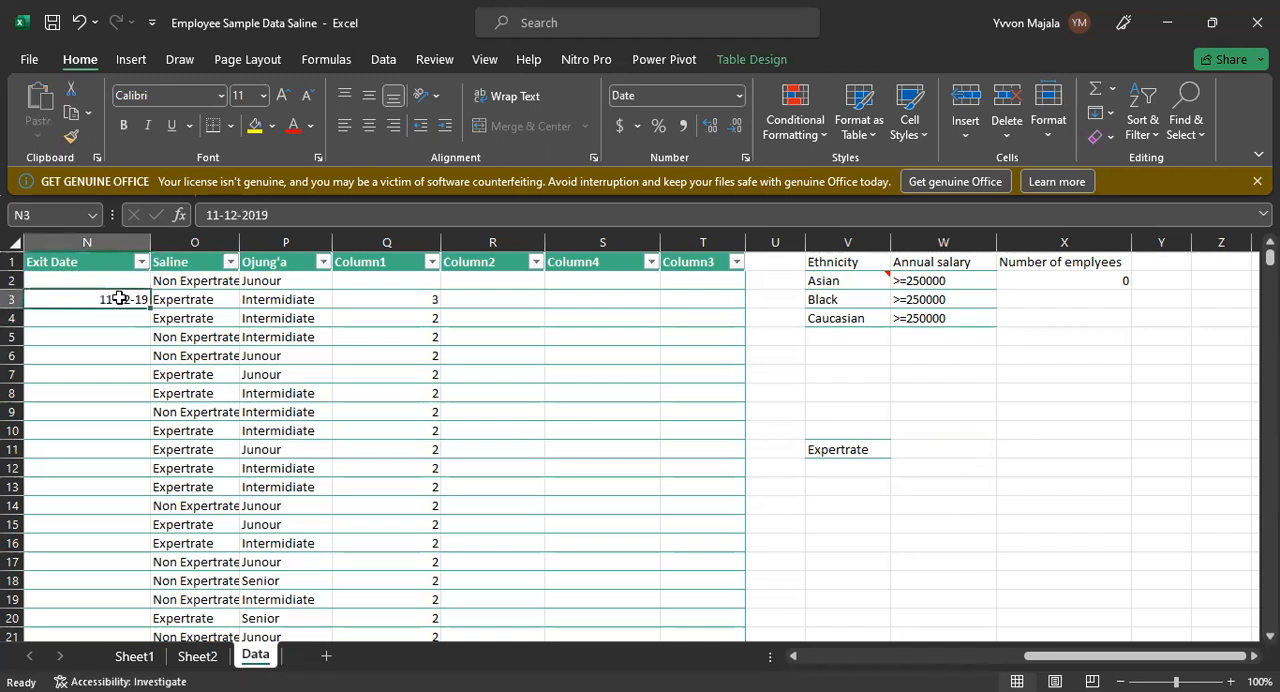
pyautogui.click(178, 302)
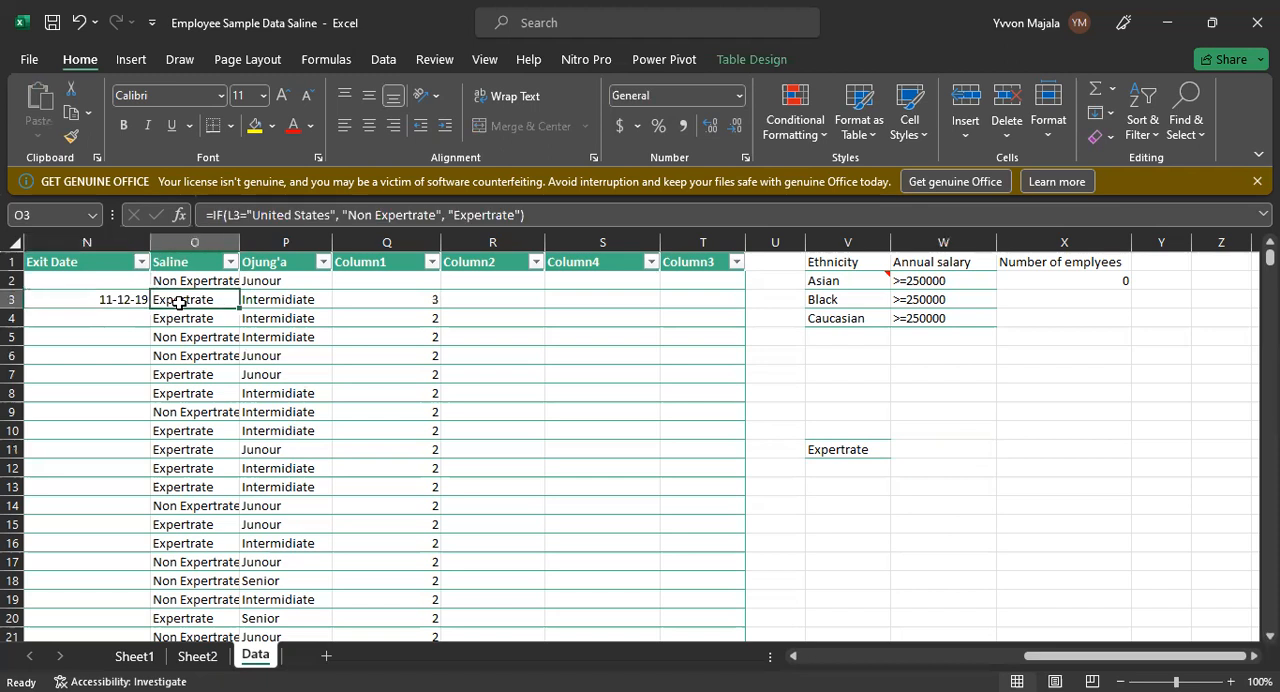
pyautogui.click(125, 300)
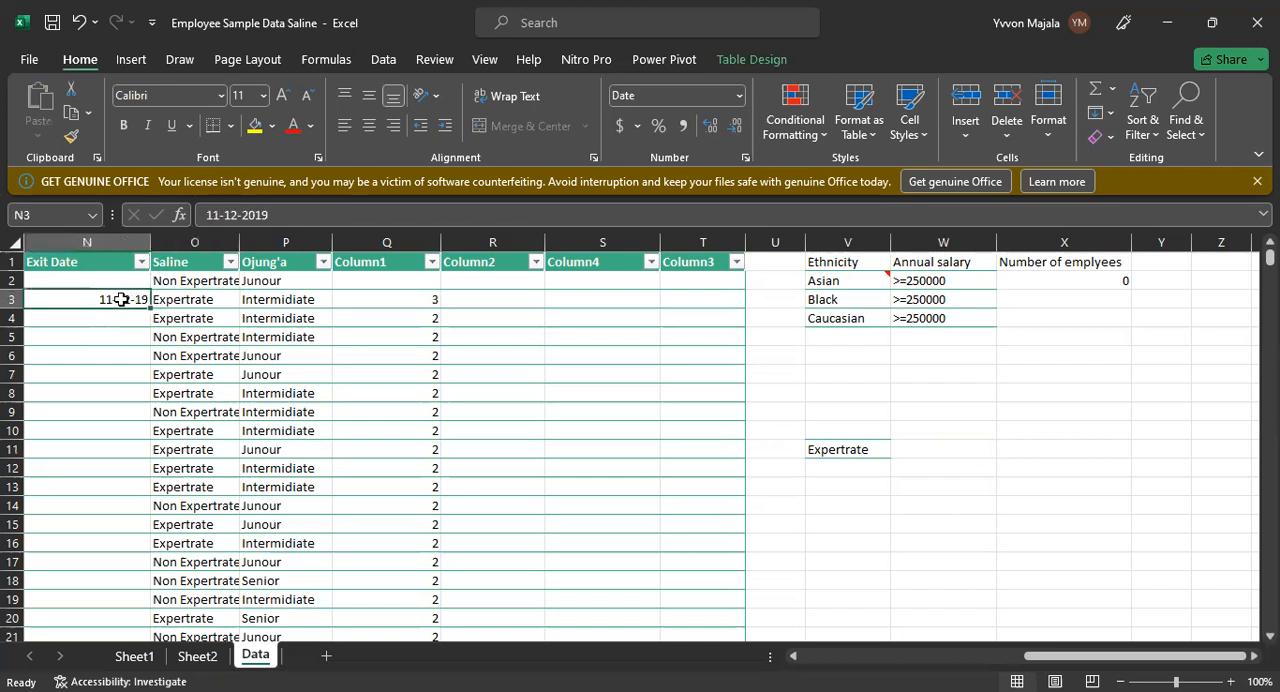
pyautogui.click(193, 300)
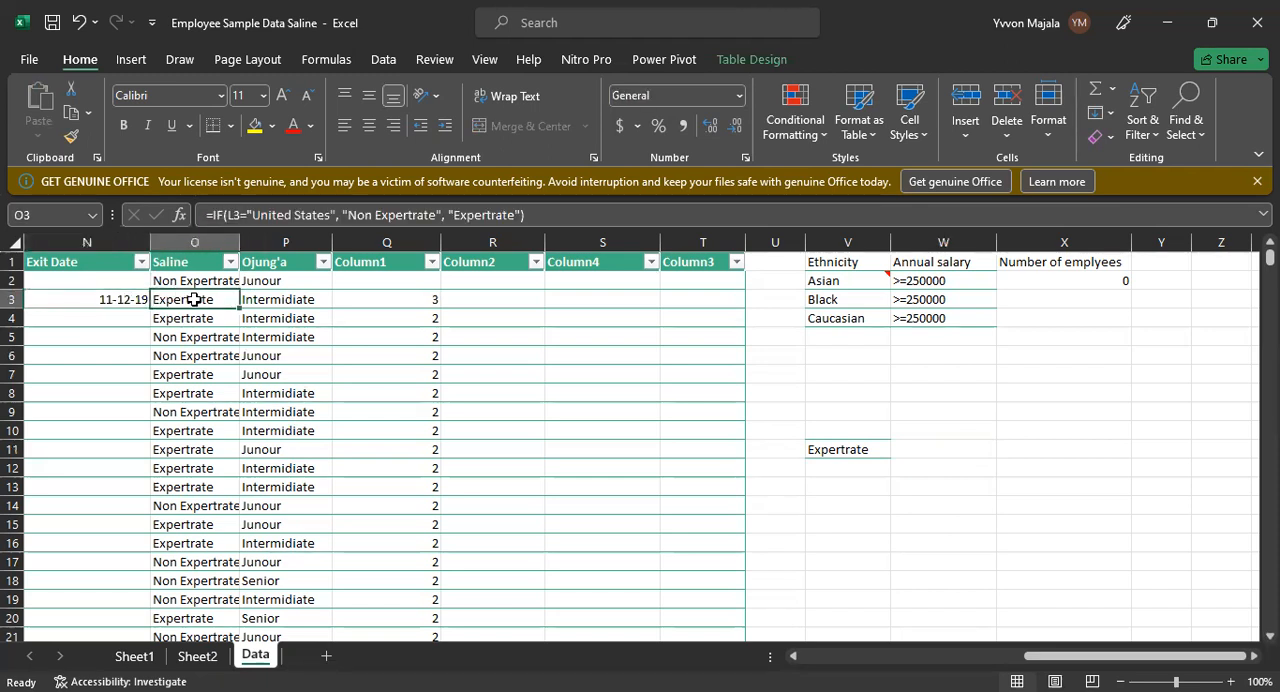
pyautogui.click(28, 302)
pyautogui.click(870, 449)
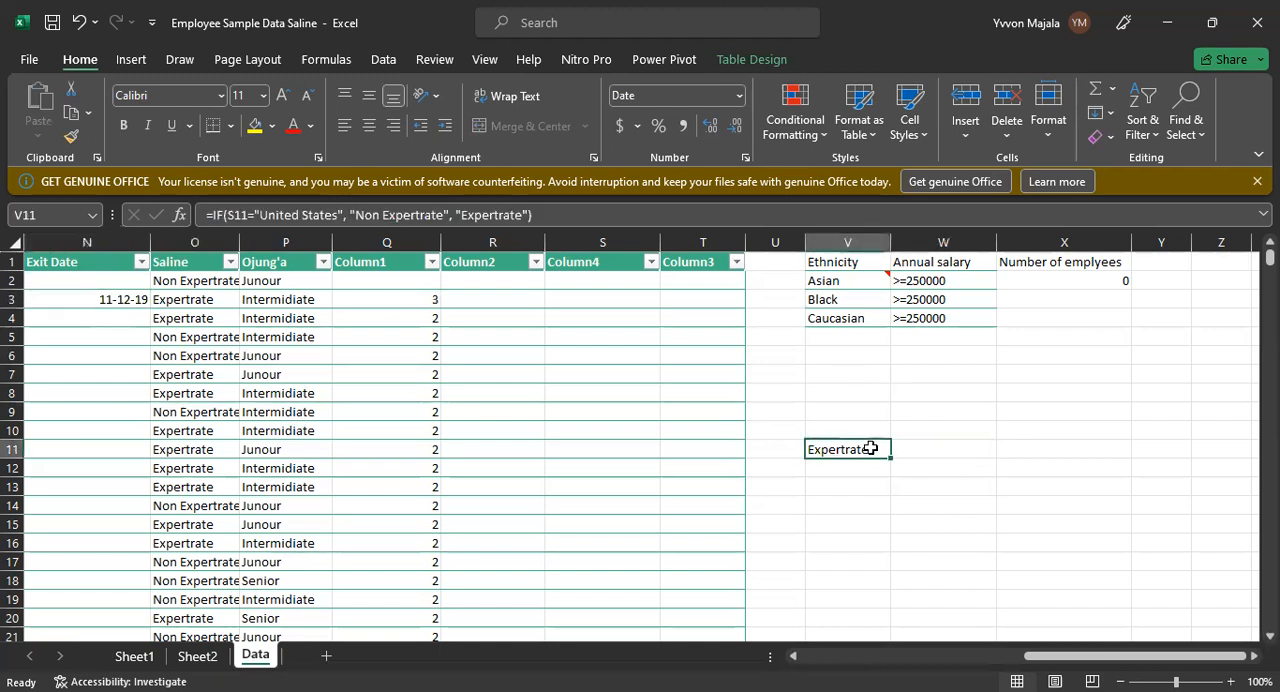
# Step: Start an HLOOKUP formula in W11 with V11 as the lookup value
pyautogui.click(911, 448)
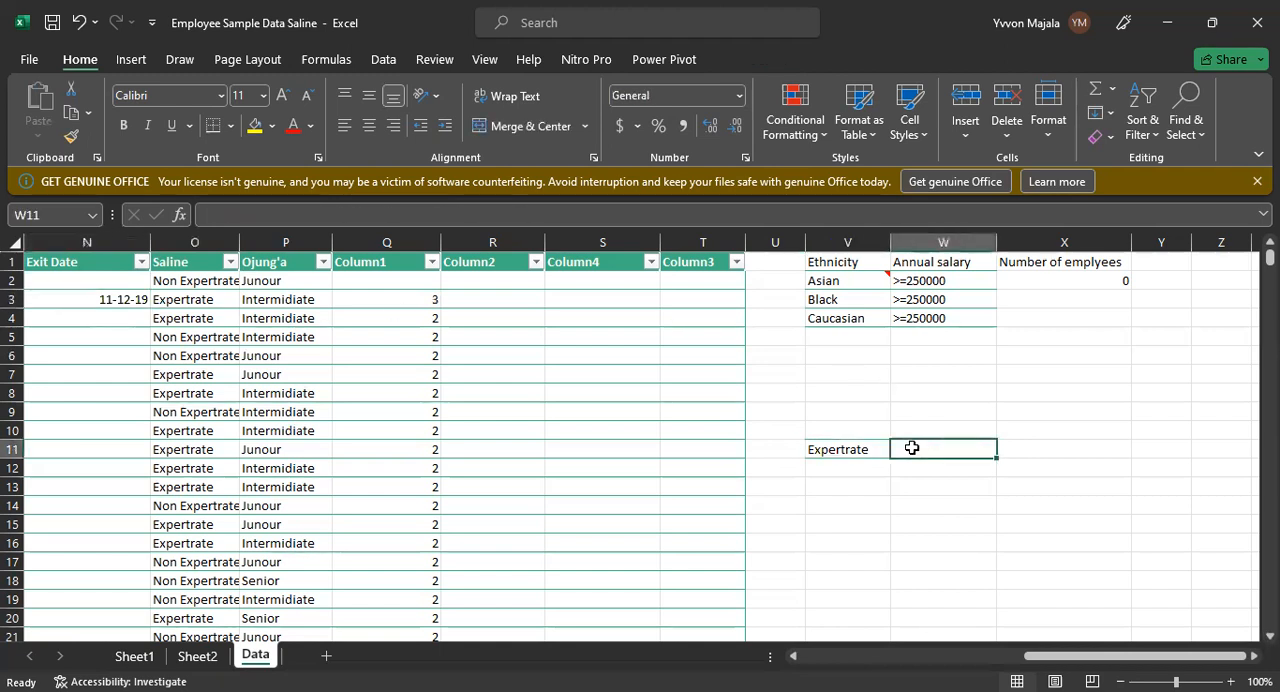
pyautogui.write('=')
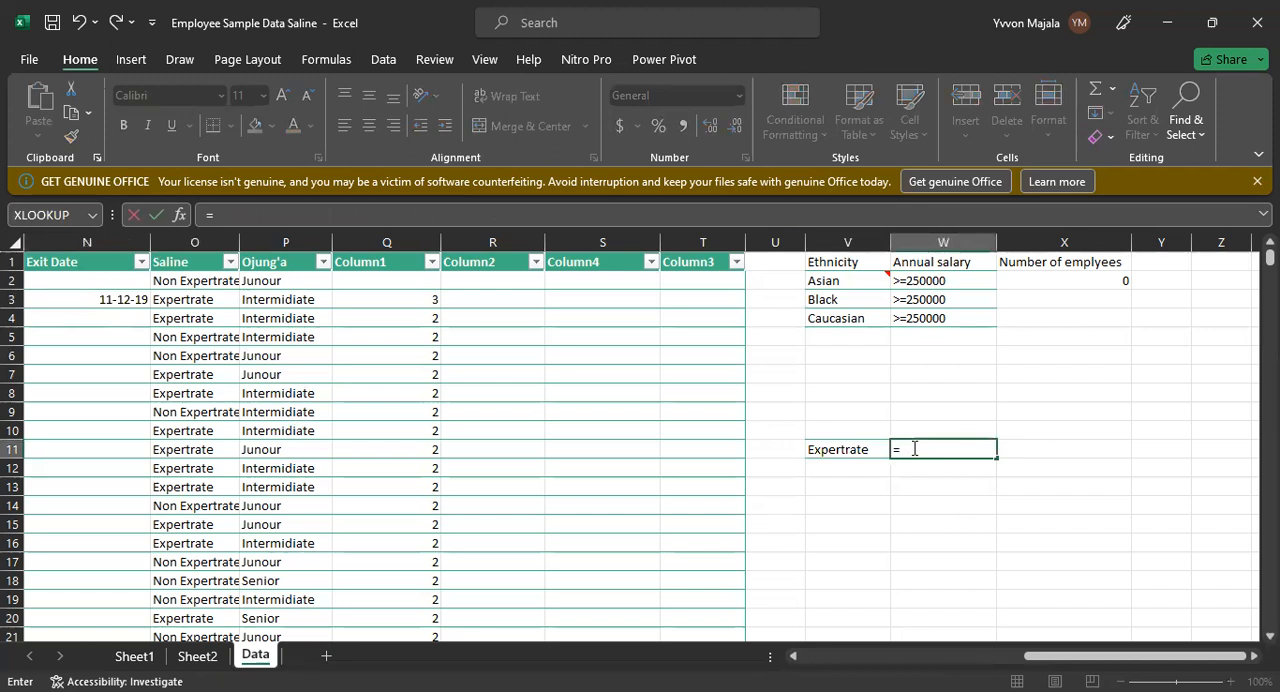
pyautogui.write('HLOOKUP')
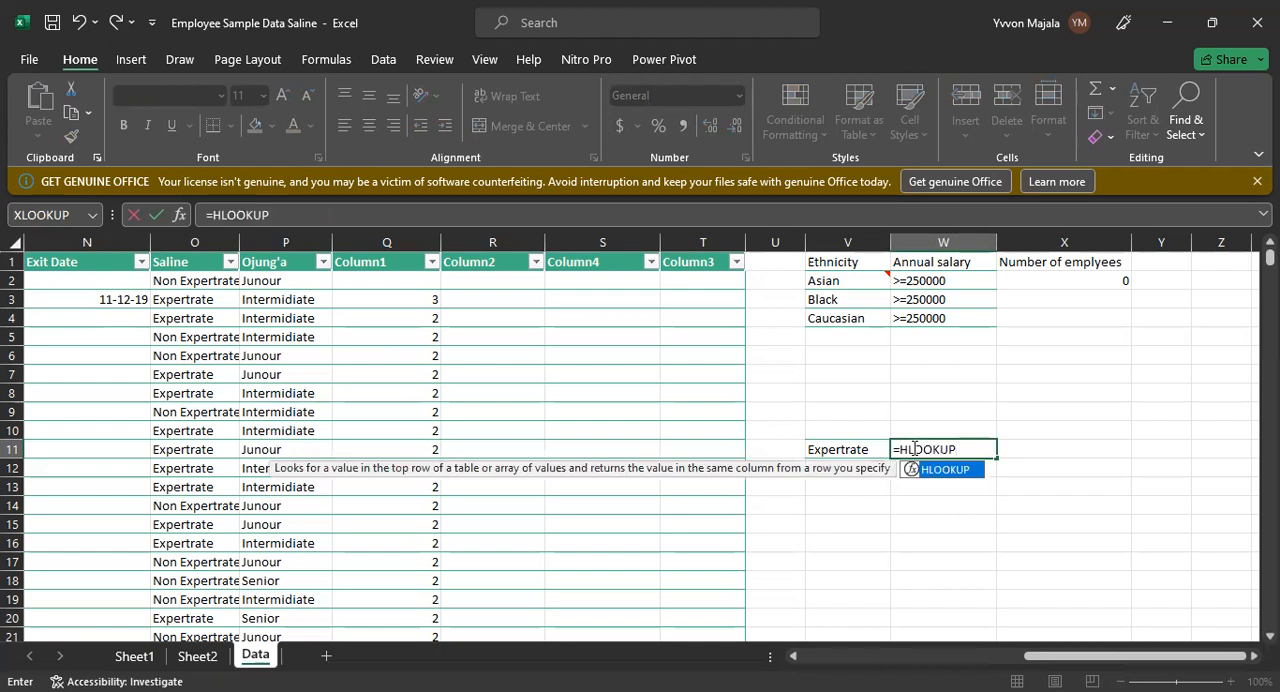
pyautogui.write('(')
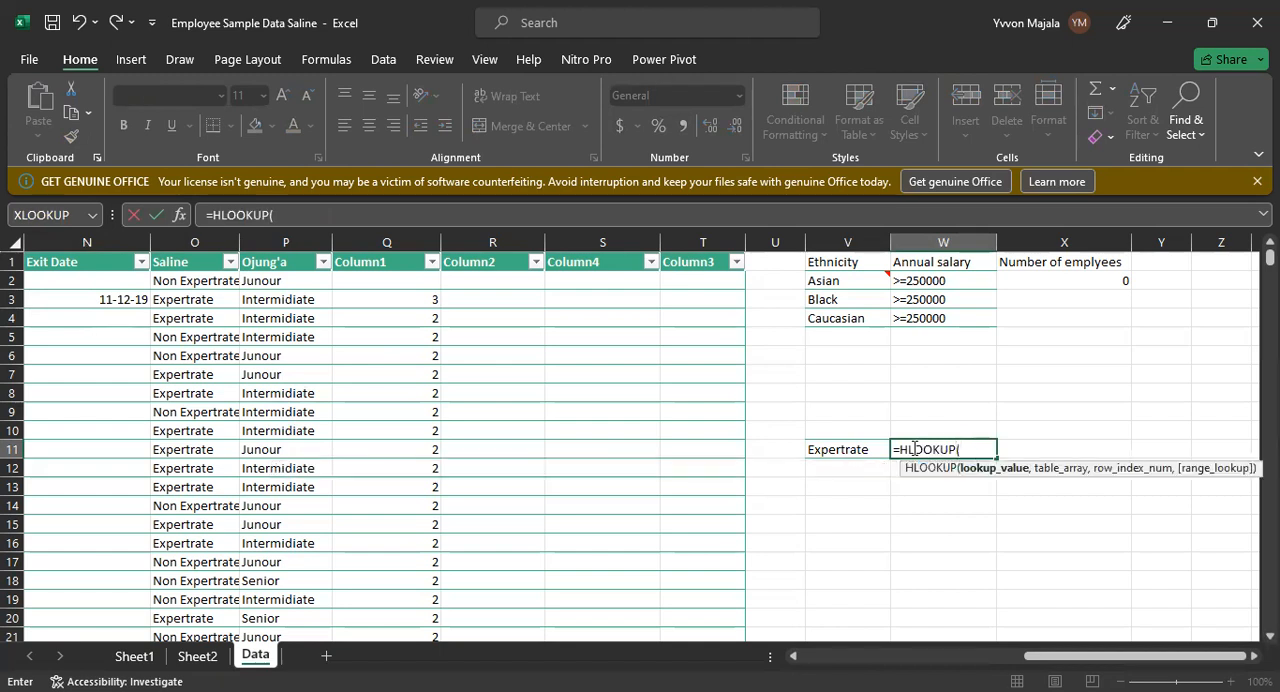
pyautogui.click(858, 450)
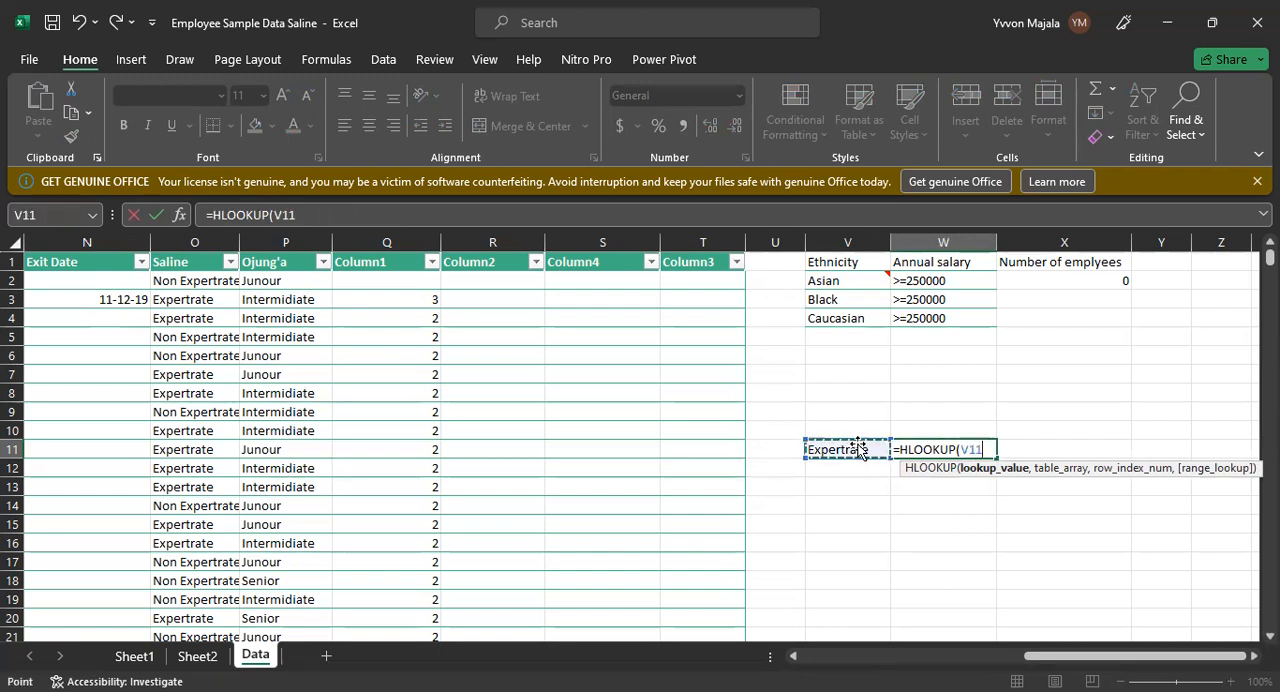
pyautogui.write(',')
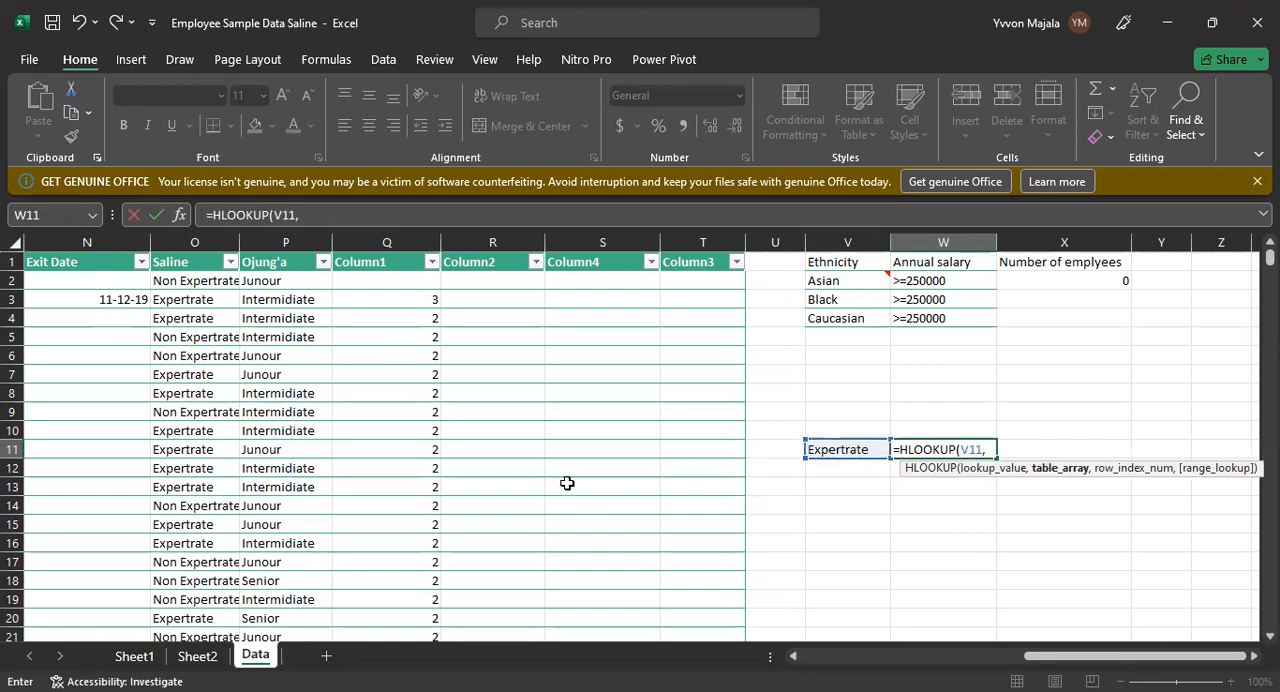
pyautogui.click(30, 261)
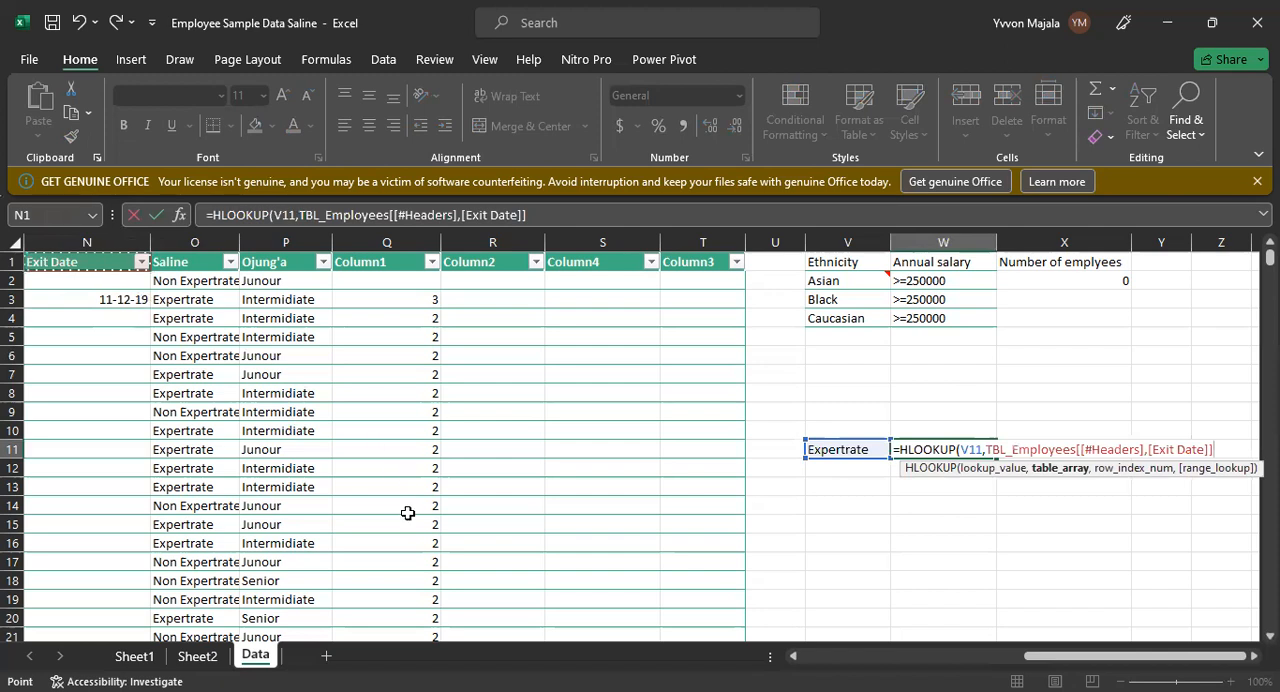
pyautogui.keyDown('shift'); pyautogui.click(426, 598); pyautogui.keyUp('shift')
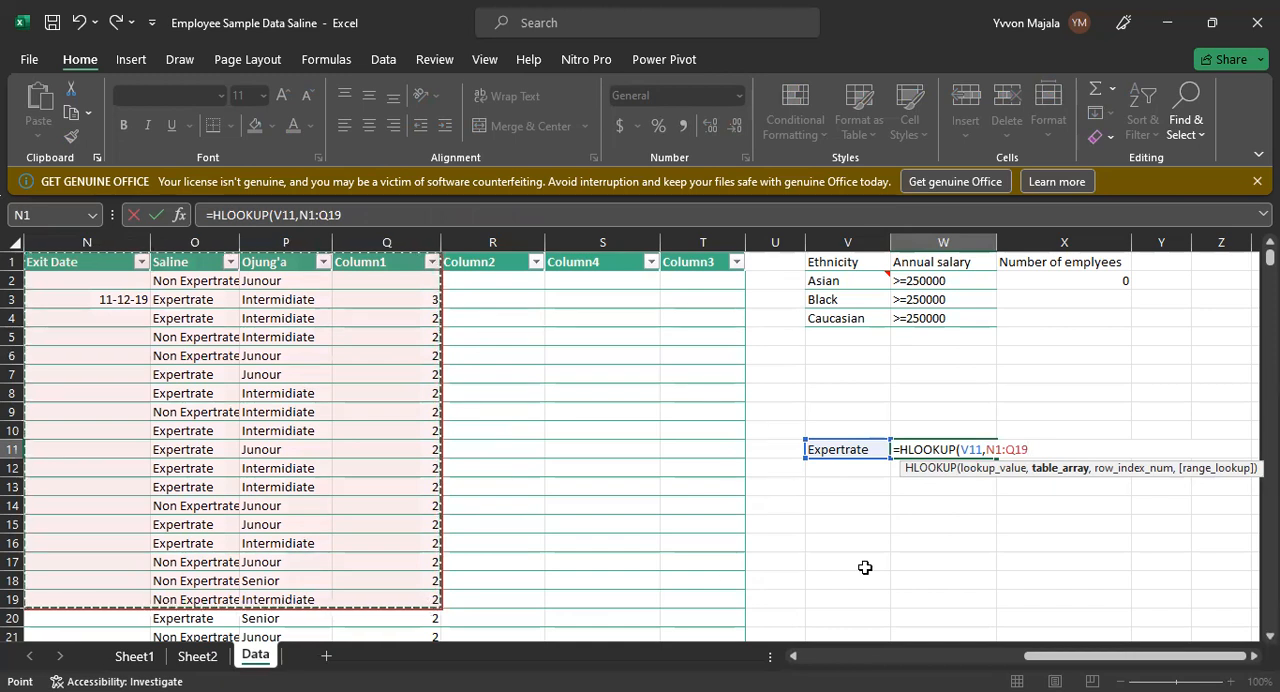
pyautogui.press('BackSpace')
pyautogui.press('BackSpace')
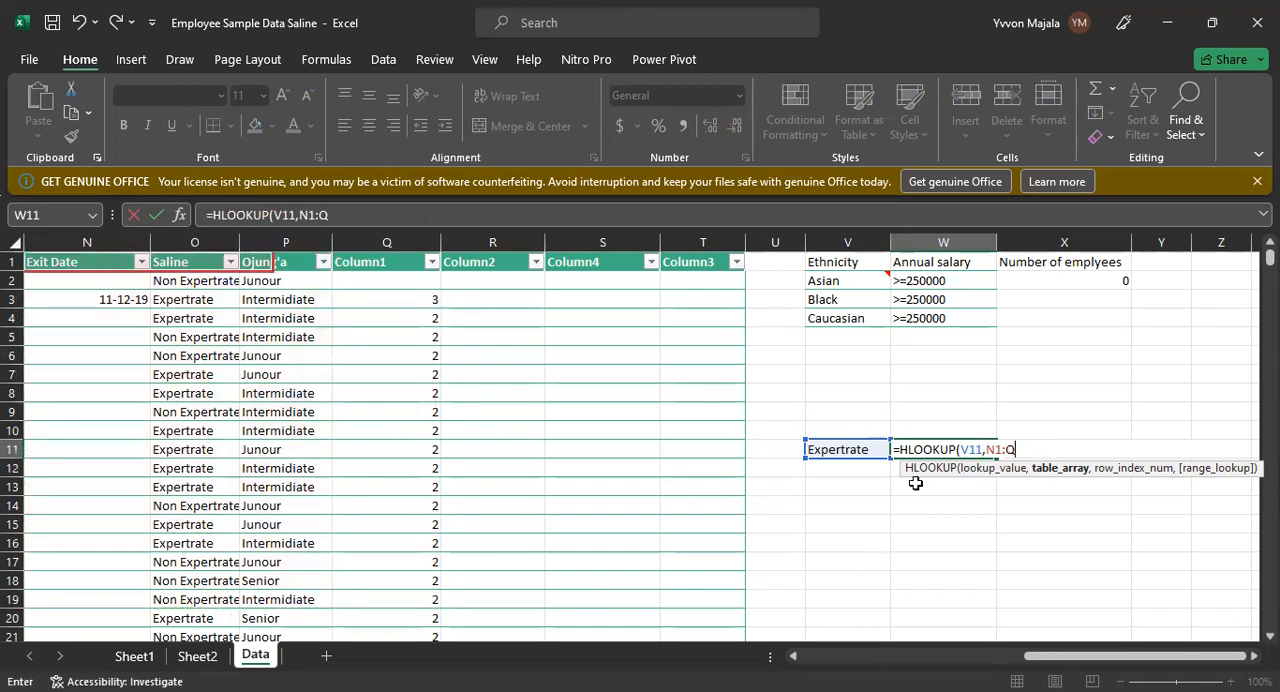
pyautogui.press('BackSpace')
pyautogui.press('BackSpace')
pyautogui.press('BackSpace')
pyautogui.press('BackSpace')
pyautogui.press('BackSpace')
pyautogui.press('BackSpace')
pyautogui.press('BackSpace')
pyautogui.press('BackSpace')
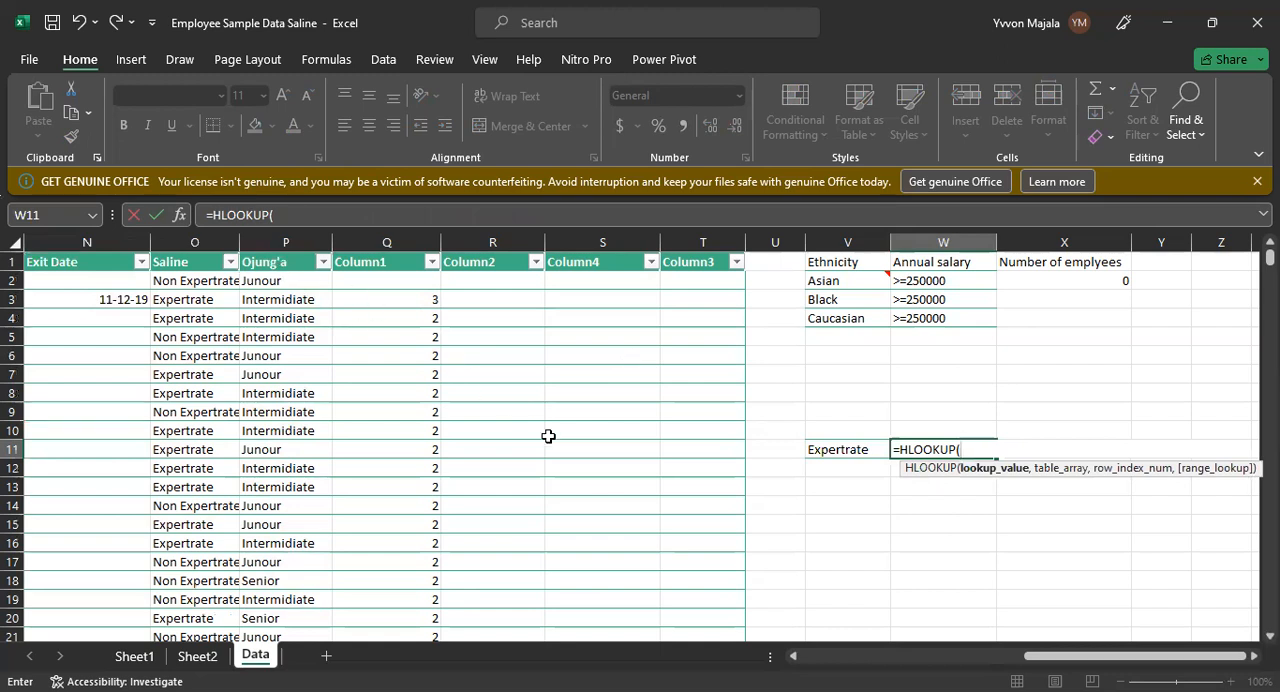
# Step: Enter the header text Ojung'a directly as the lookup value of the HLOOKUP formula in W11
pyautogui.write('OJU')
pyautogui.press('BackSpace')
pyautogui.write('jun')
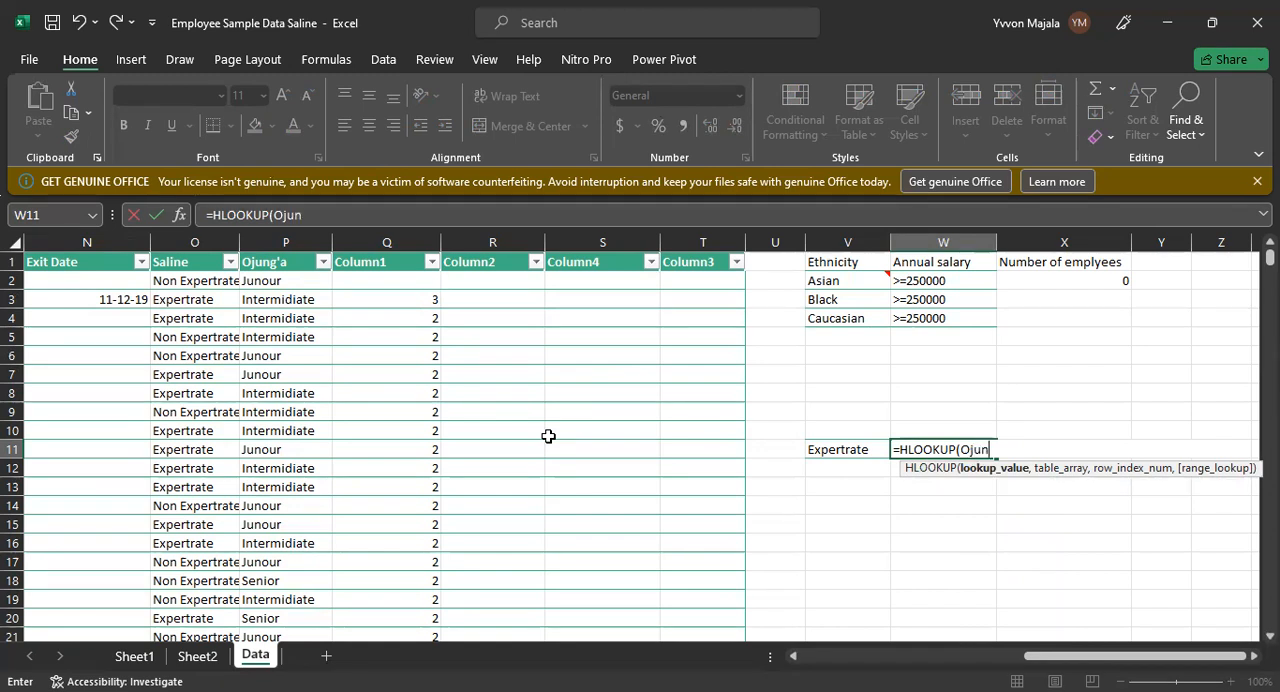
pyautogui.write("g'a,")
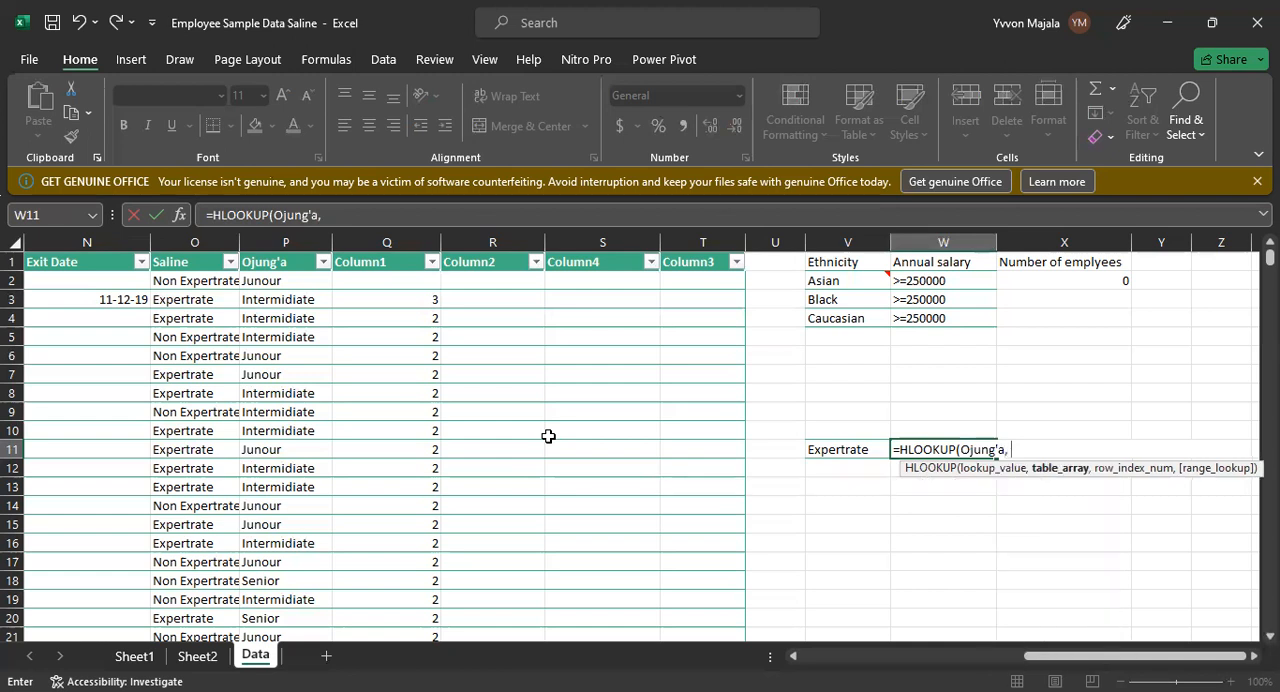
pyautogui.click(855, 452)
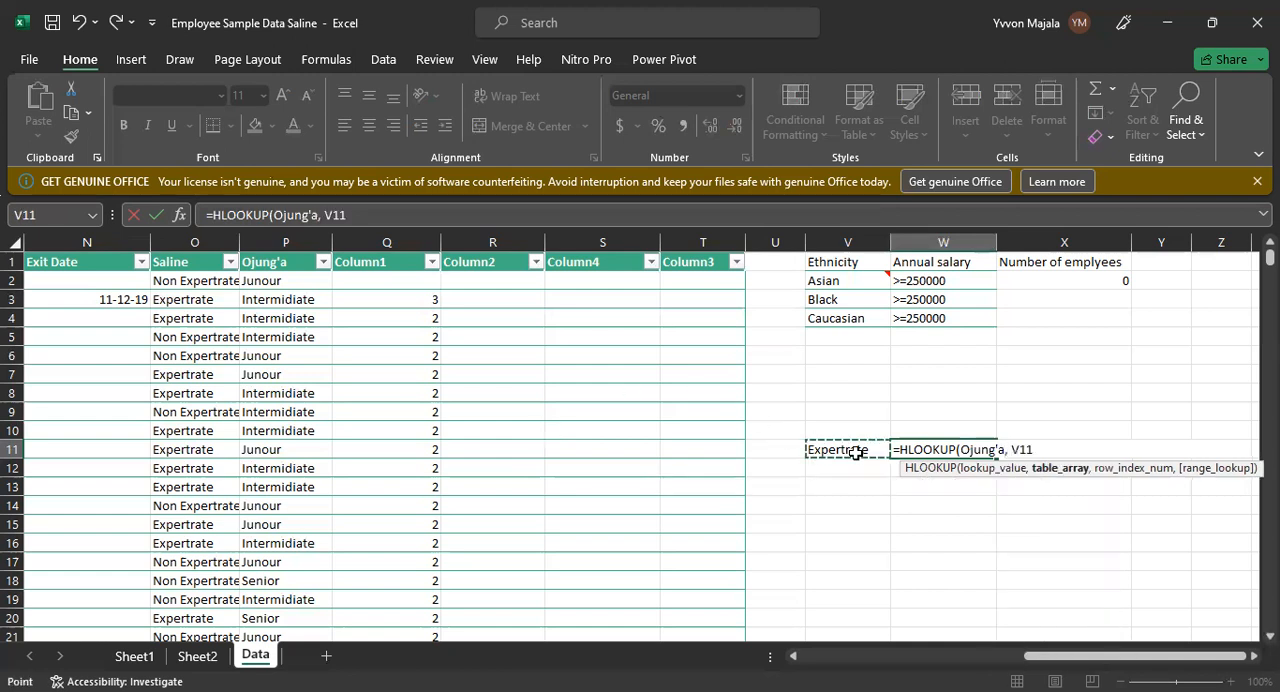
pyautogui.press('BackSpace')
pyautogui.press('BackSpace')
pyautogui.press('BackSpace')
pyautogui.click(840, 449)
pyautogui.press('BackSpace')
pyautogui.press('BackSpace')
pyautogui.click(831, 447)
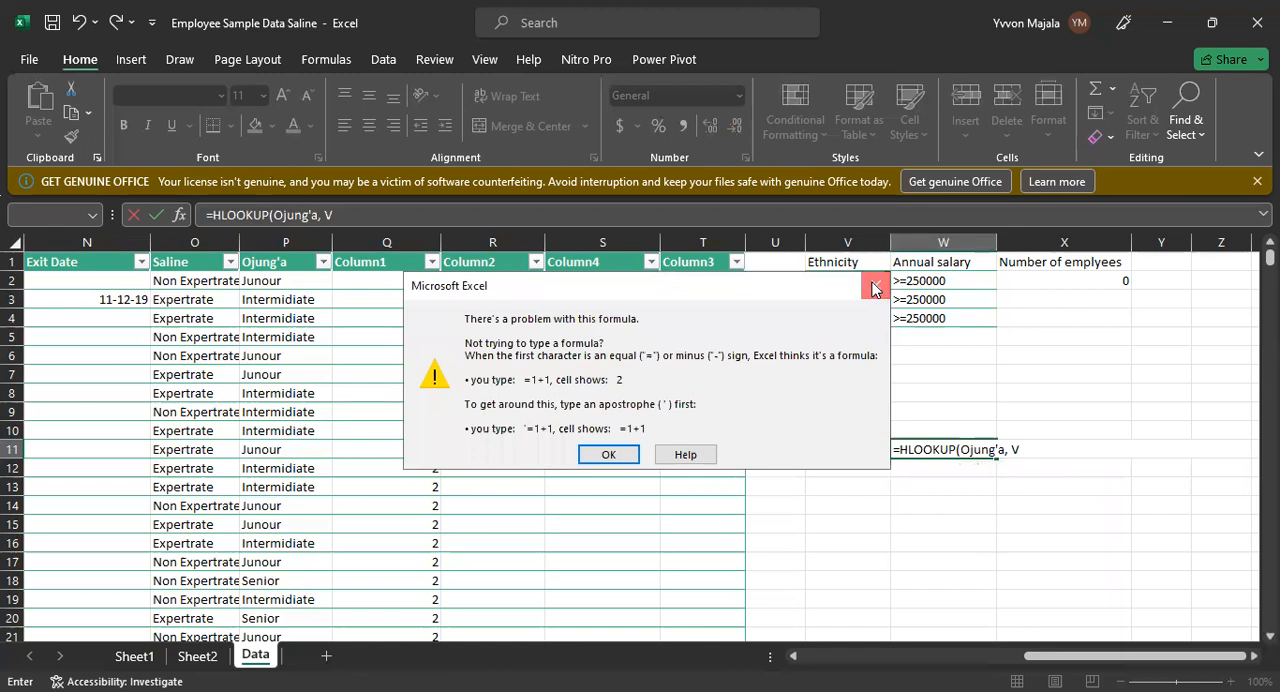
pyautogui.click(872, 287)
pyautogui.click(1031, 450)
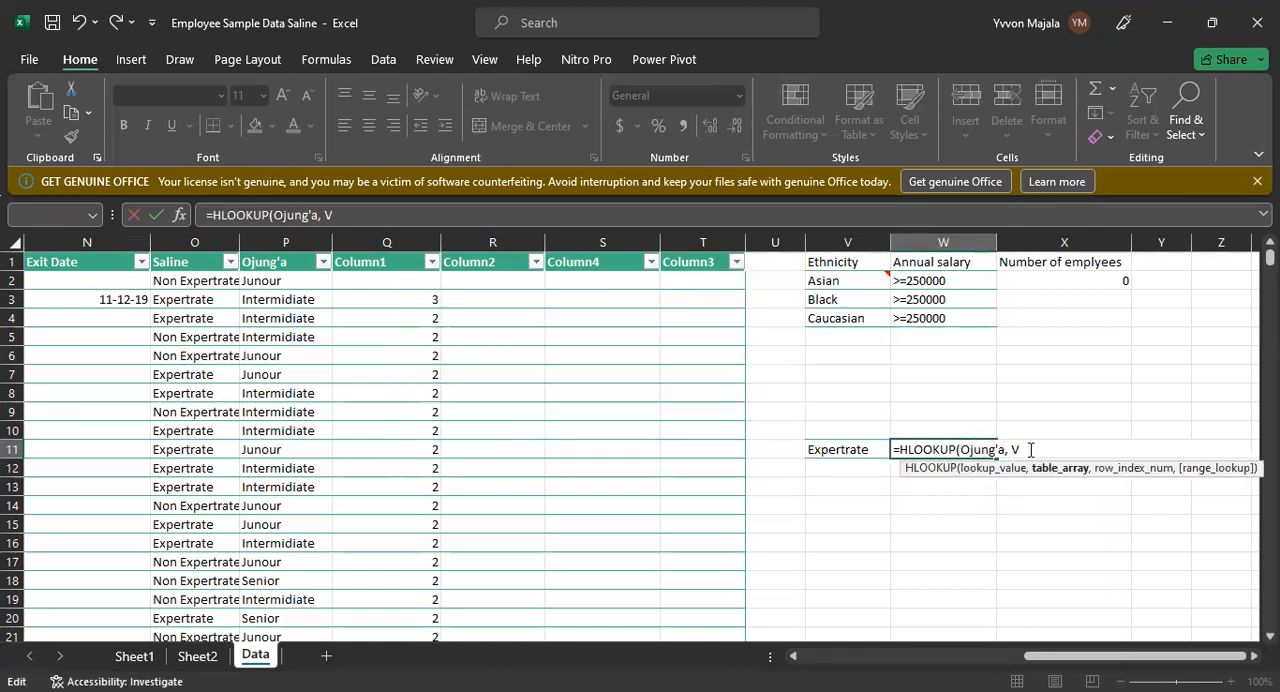
pyautogui.press('BackSpace')
pyautogui.press('BackSpace')
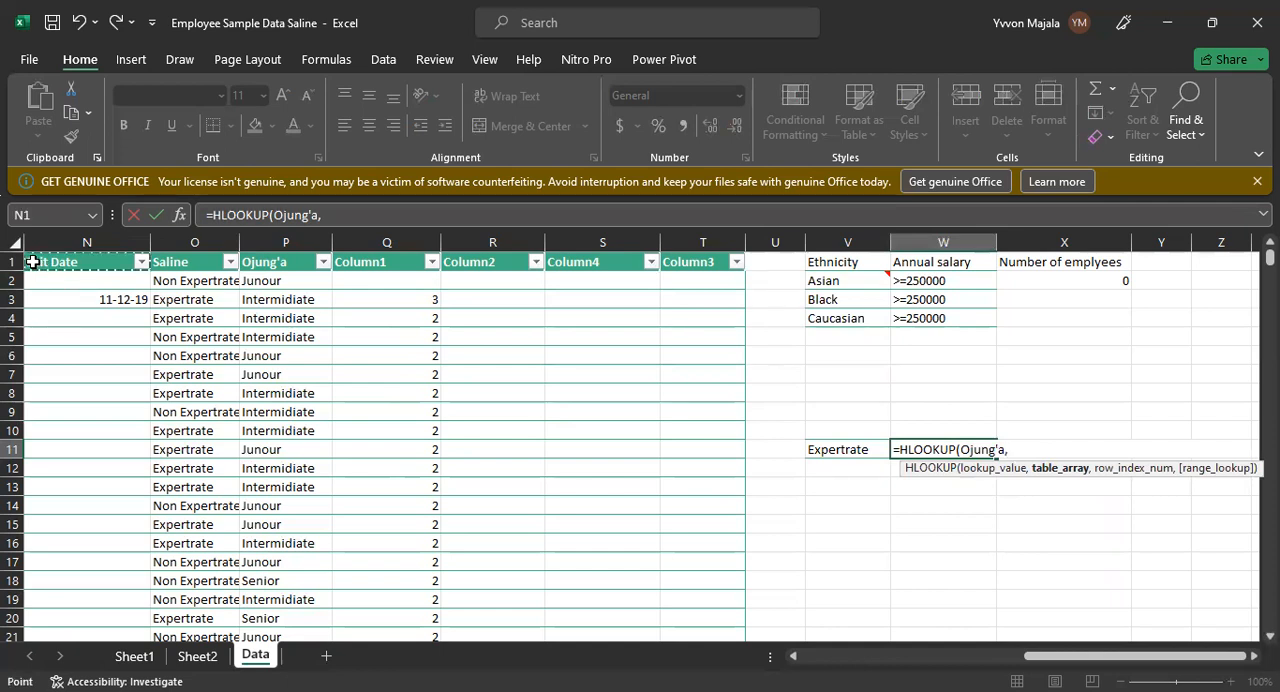
# Step: Set the table array of the W11 HLOOKUP formula to N1:R18
pyautogui.click(42, 262)
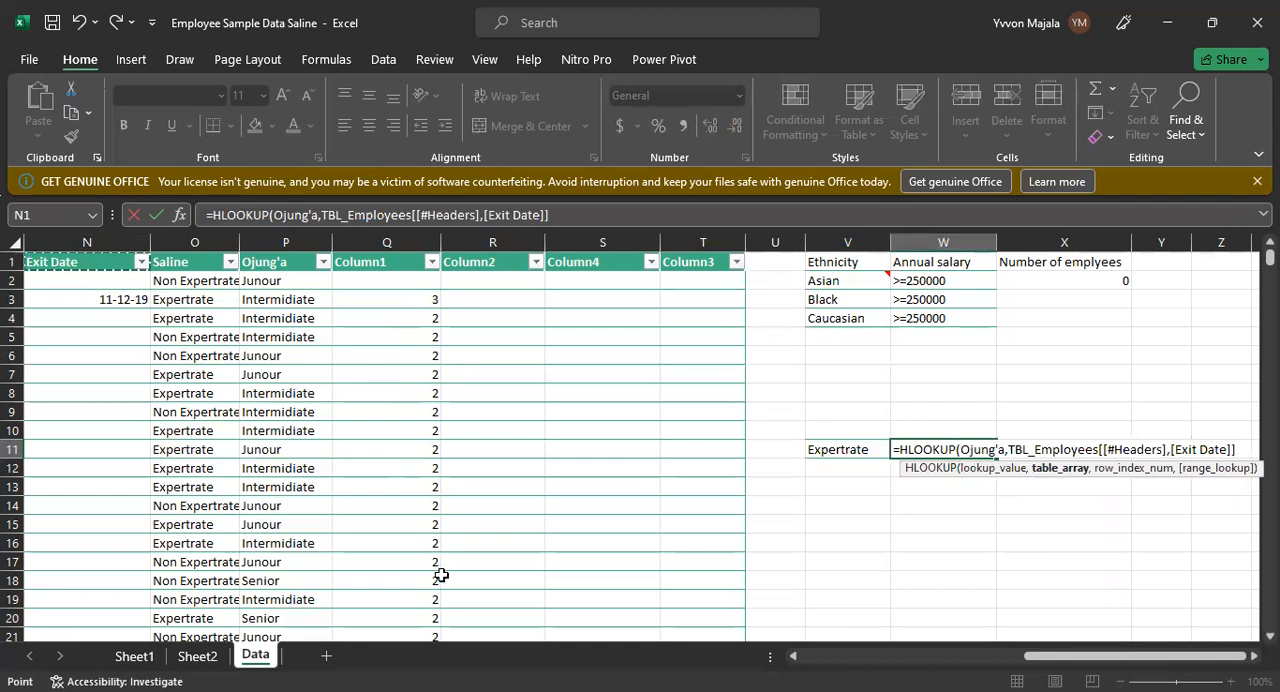
pyautogui.moveTo(441, 576); pyautogui.dragTo(443, 583)
pyautogui.write(',')
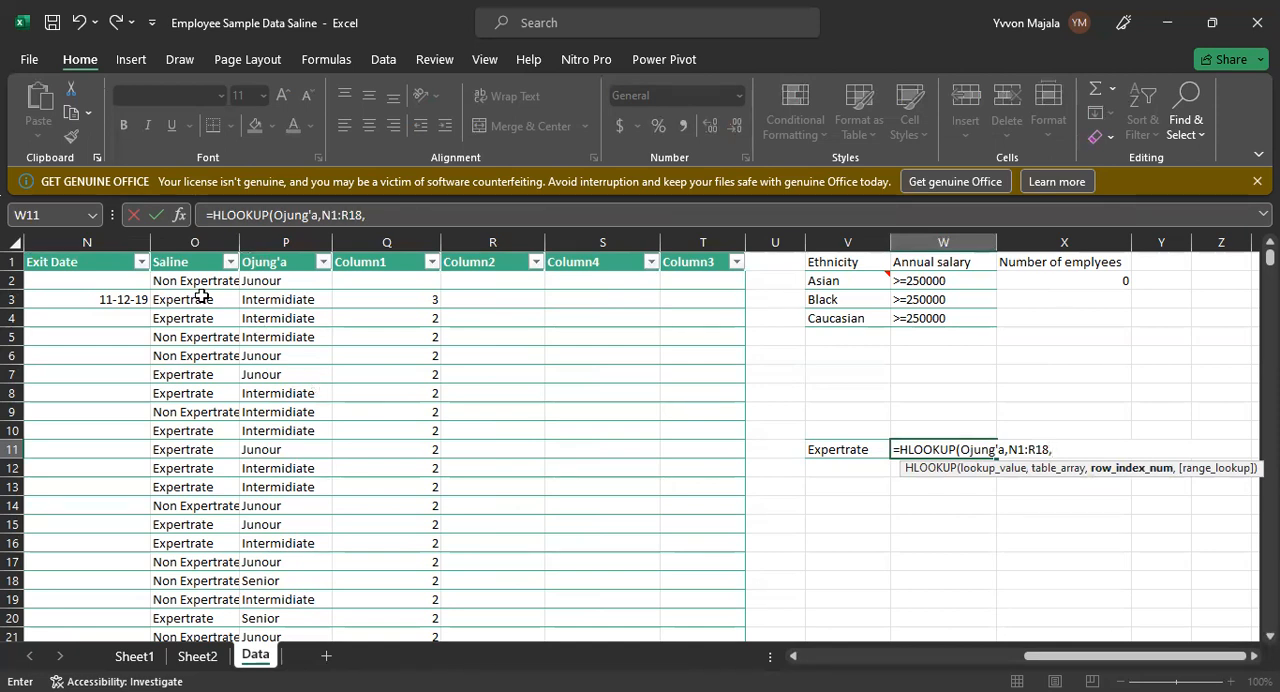
# Step: Set the HLOOKUP row index to 3 and the range lookup to 0, and try to enter the formula in W11
pyautogui.click(45, 303)
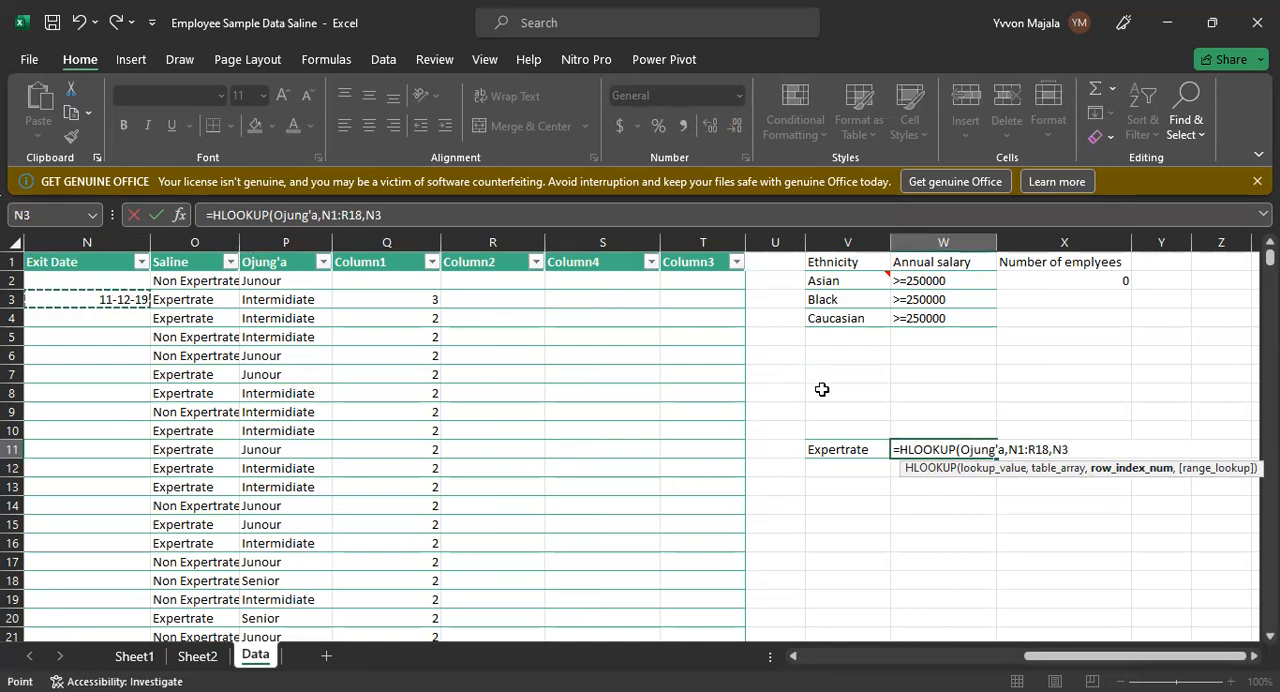
pyautogui.press('BackSpace')
pyautogui.press('BackSpace')
pyautogui.write('3')
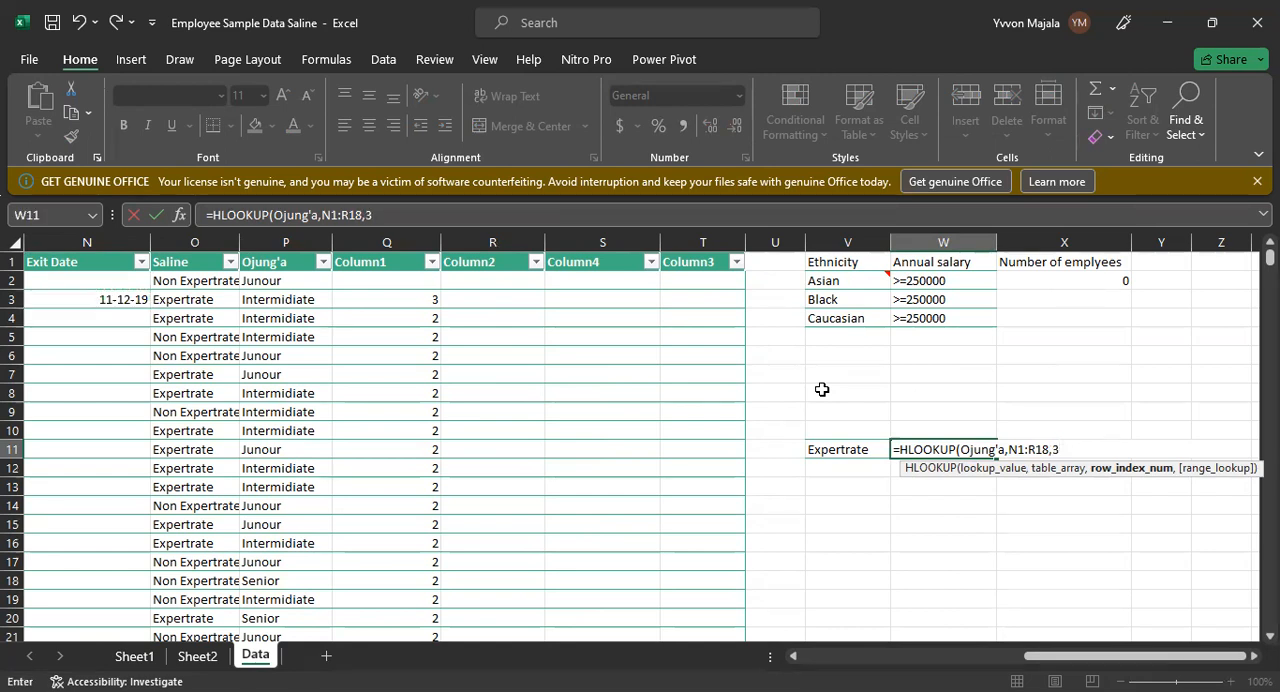
pyautogui.write(',0')
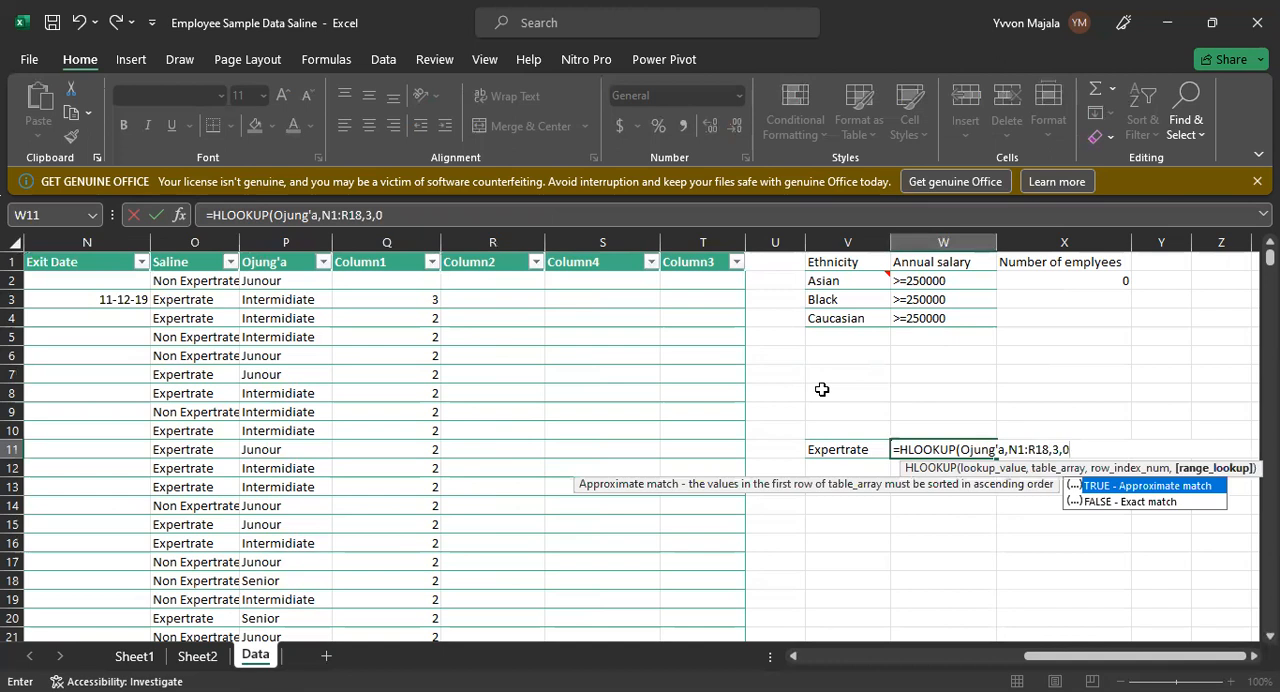
pyautogui.write(')')
pyautogui.press('Return')
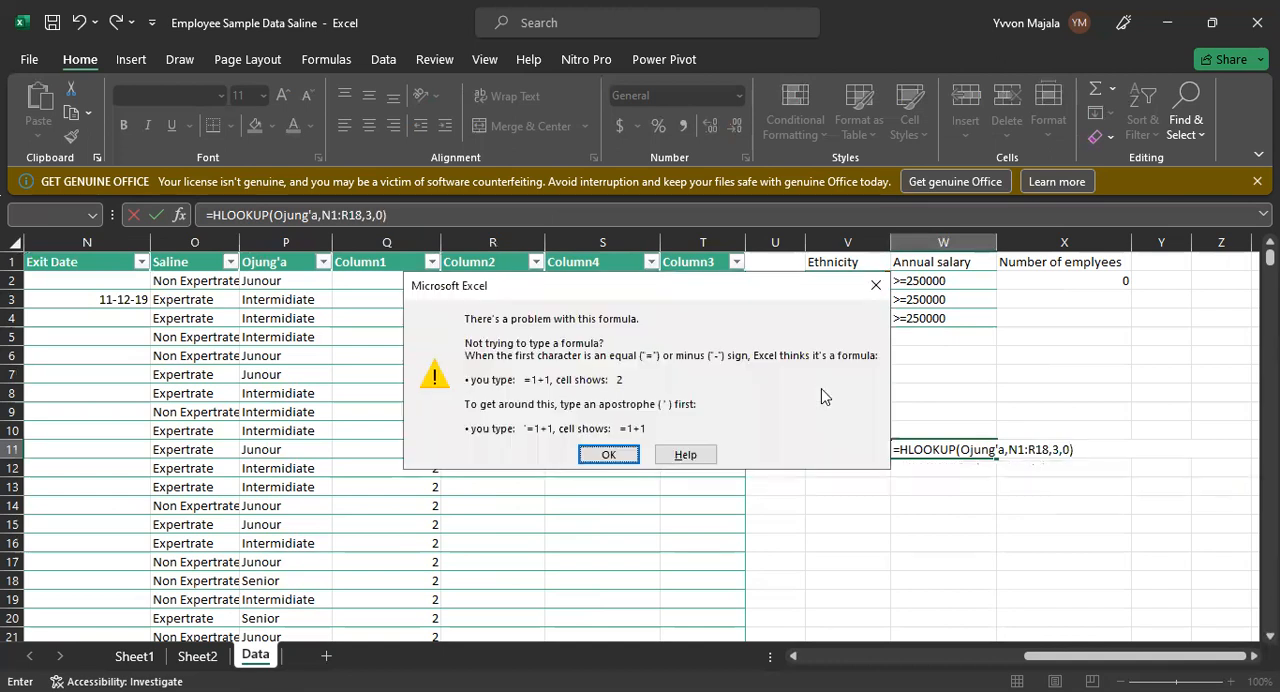
pyautogui.click(877, 278)
pyautogui.click(1077, 451)
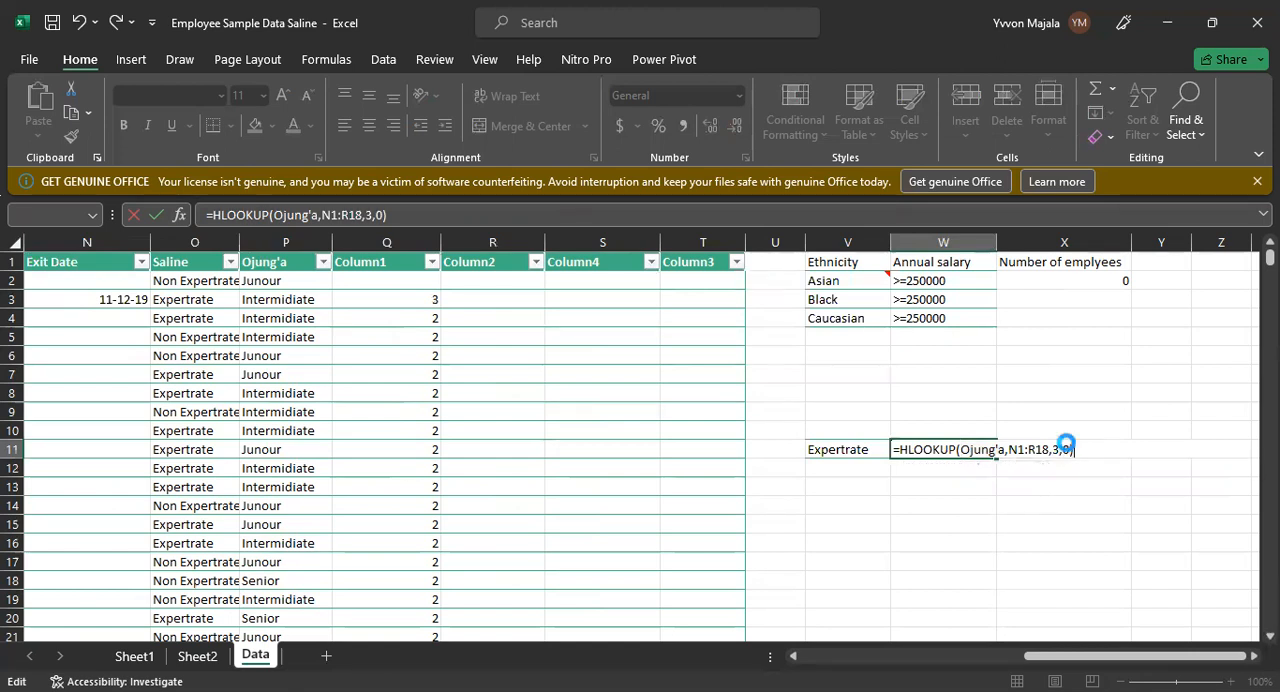
pyautogui.press('Return')
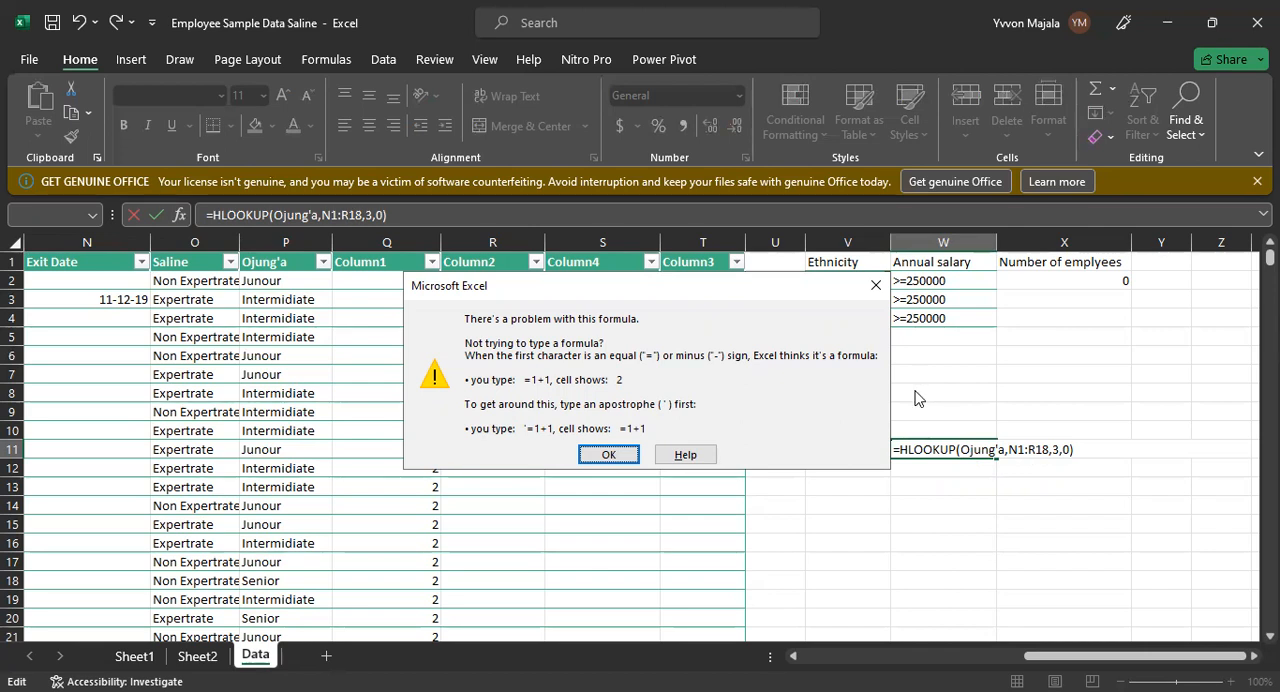
pyautogui.click(874, 284)
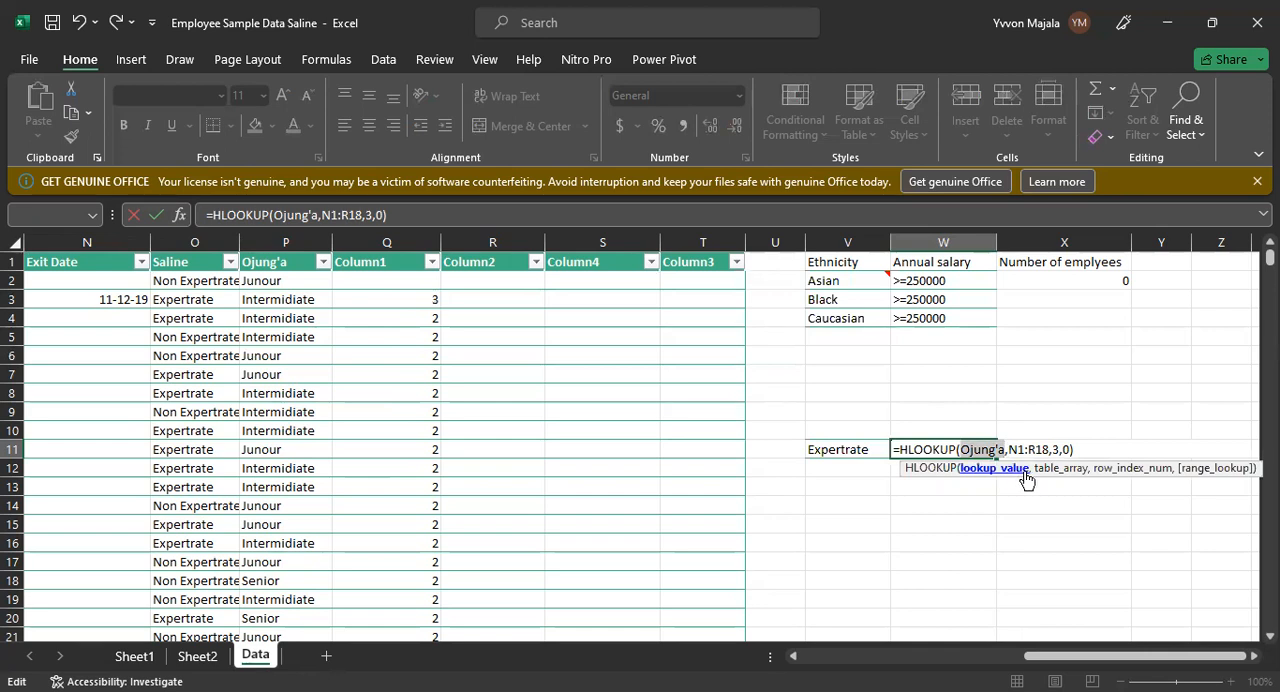
# Step: Replace the Ojung'a lookup value in the HLOOKUP formula with a reference to V11 and enter the formula
pyautogui.press('Right')
pyautogui.press('Right')
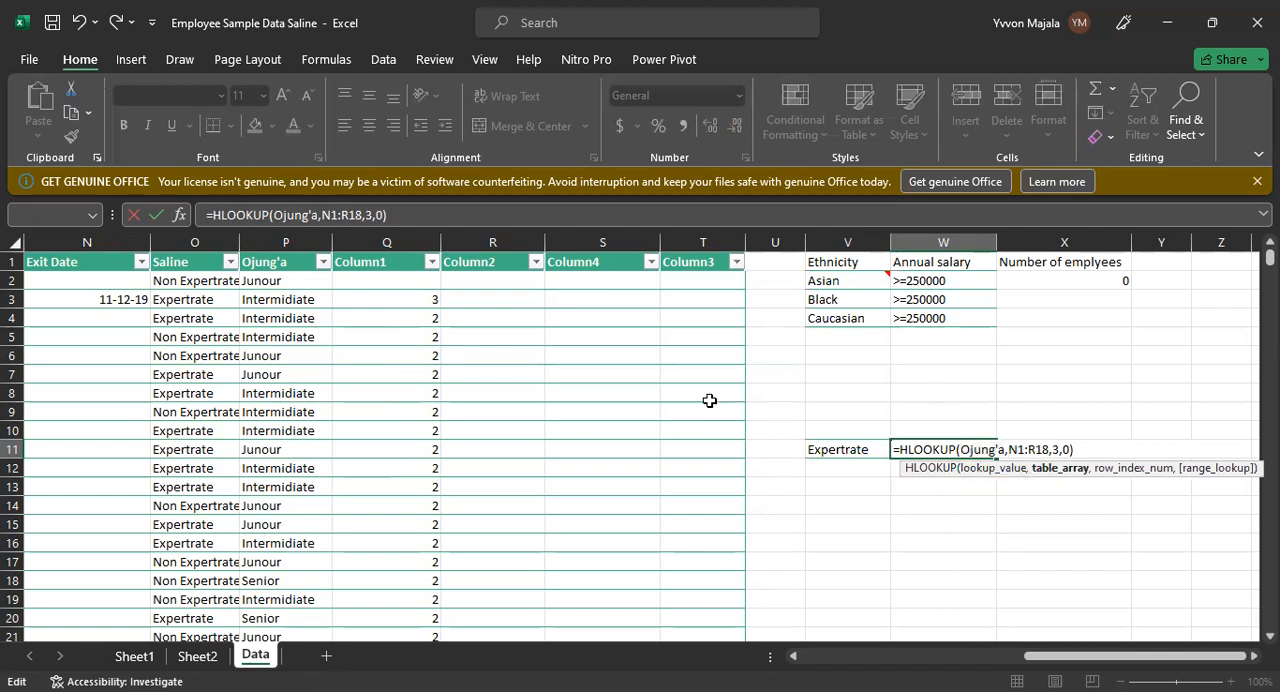
pyautogui.click(1006, 451)
pyautogui.press('BackSpace')
pyautogui.press('BackSpace')
pyautogui.press('BackSpace')
pyautogui.press('BackSpace')
pyautogui.press('BackSpace')
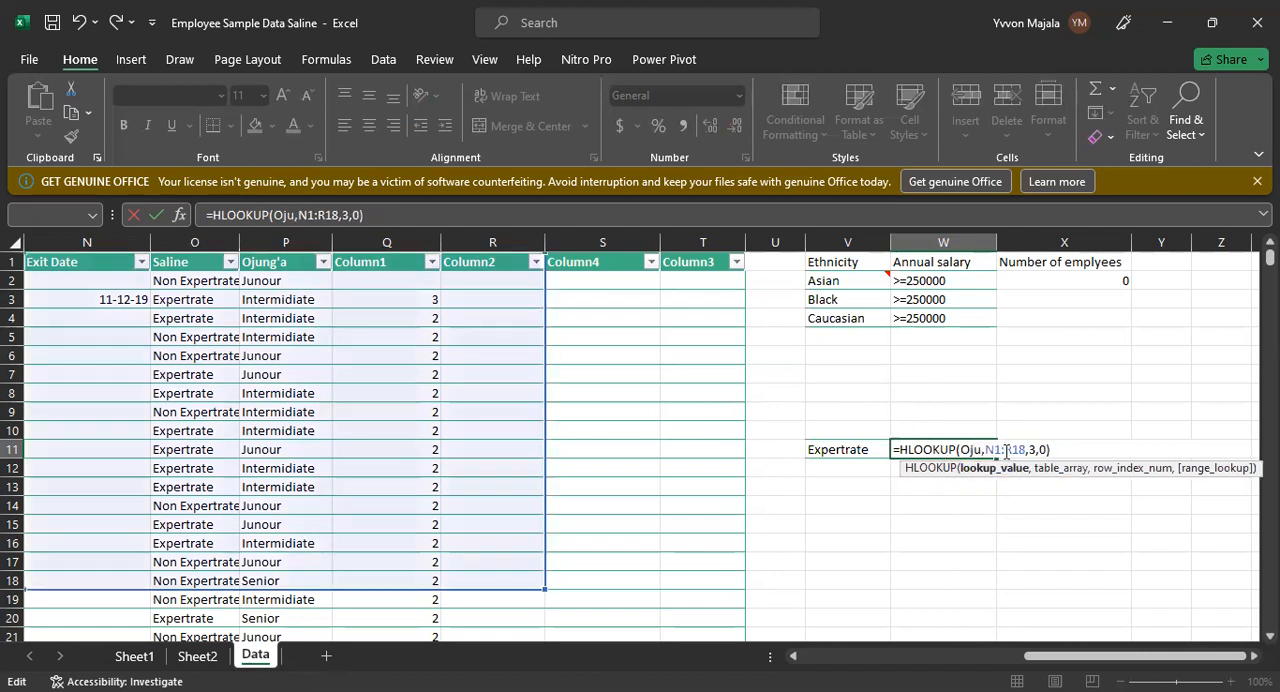
pyautogui.press('BackSpace')
pyautogui.press('BackSpace')
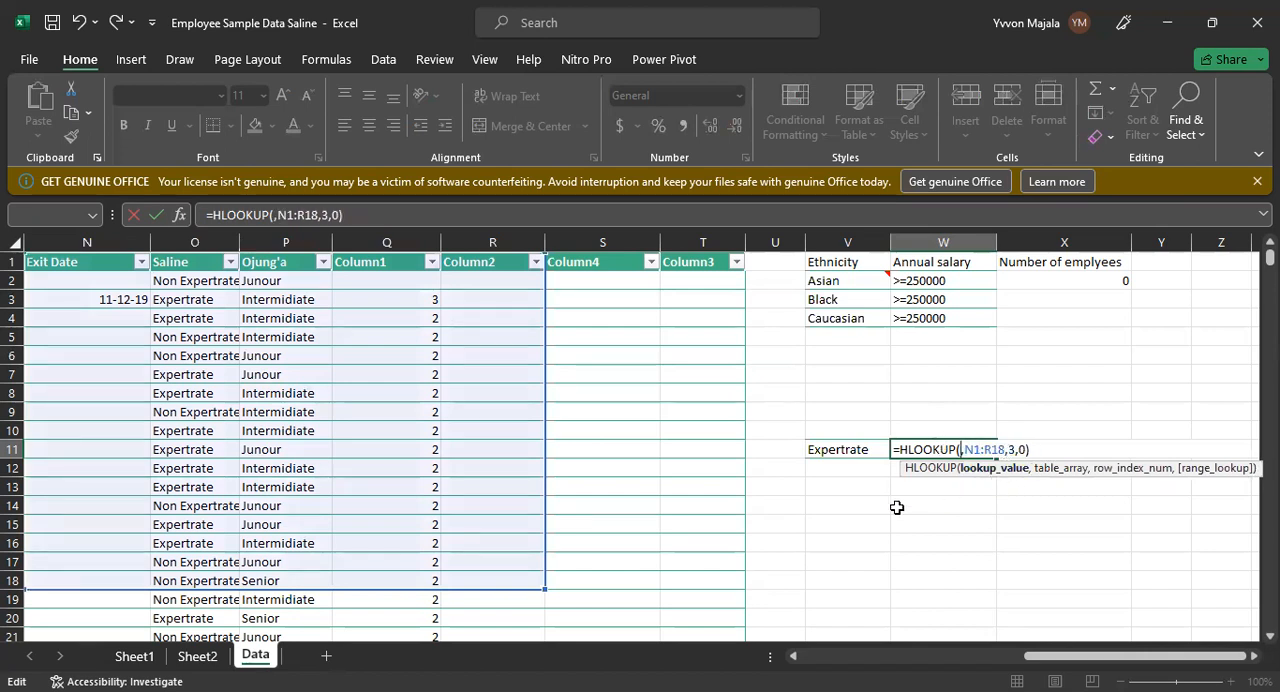
pyautogui.click(841, 456)
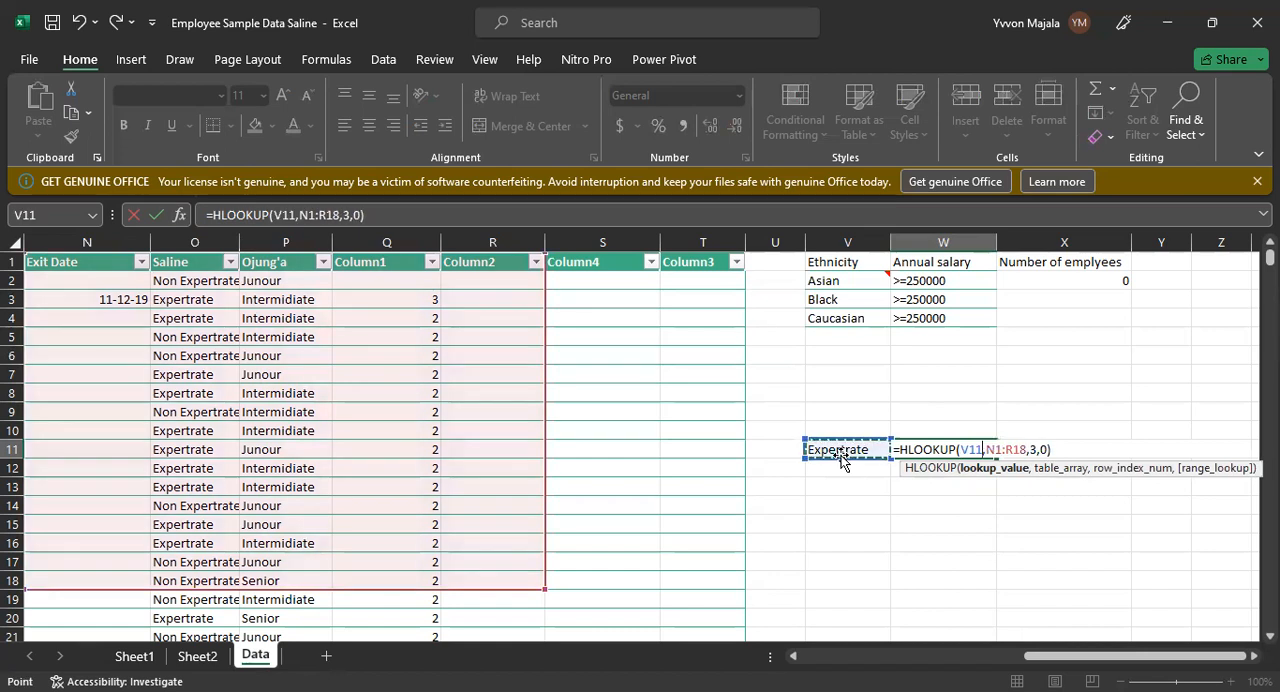
pyautogui.press('Return')
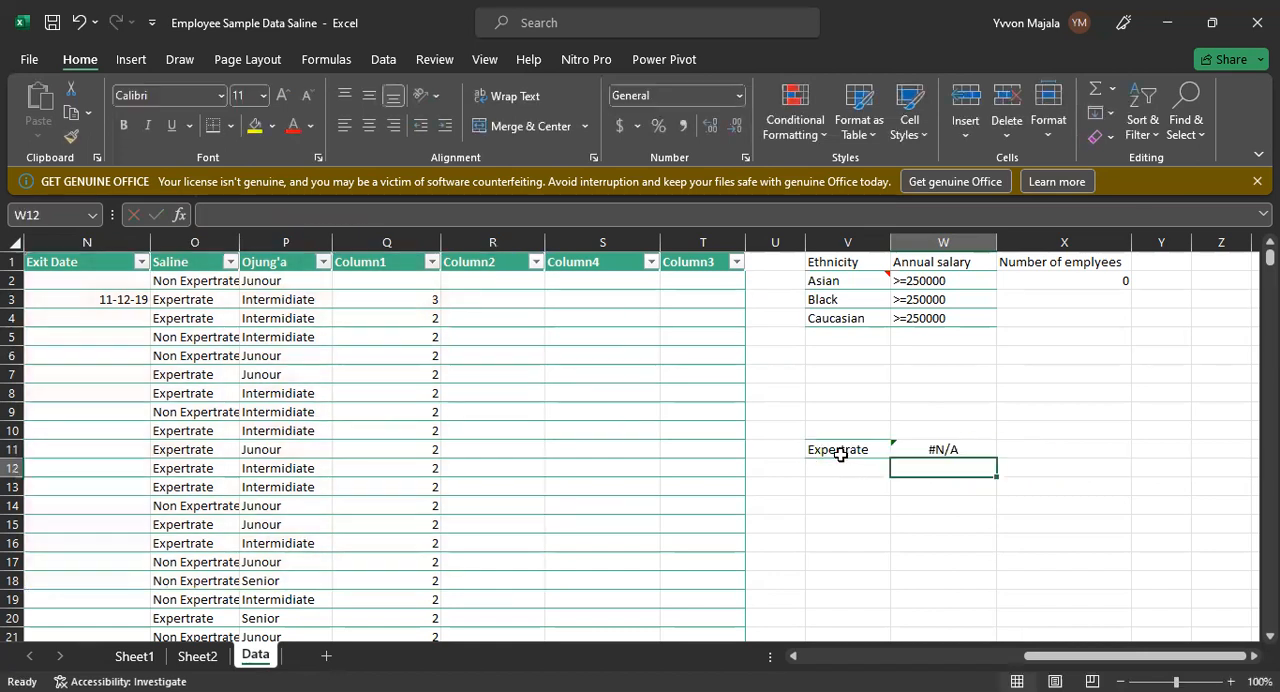
# Step: Clear the HLOOKUP formula from W11 and select the Ojung'a header cell to identify its reference
pyautogui.click(915, 446)
pyautogui.doubleClick(915, 446)
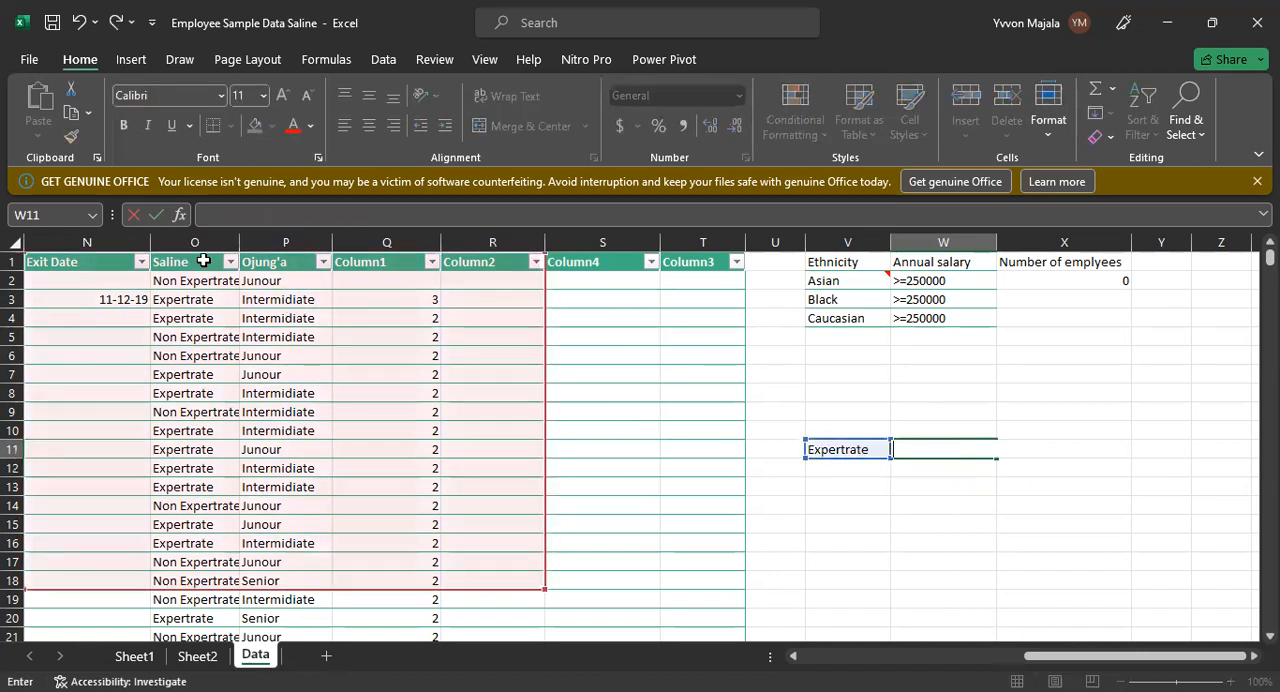
pyautogui.click(258, 265)
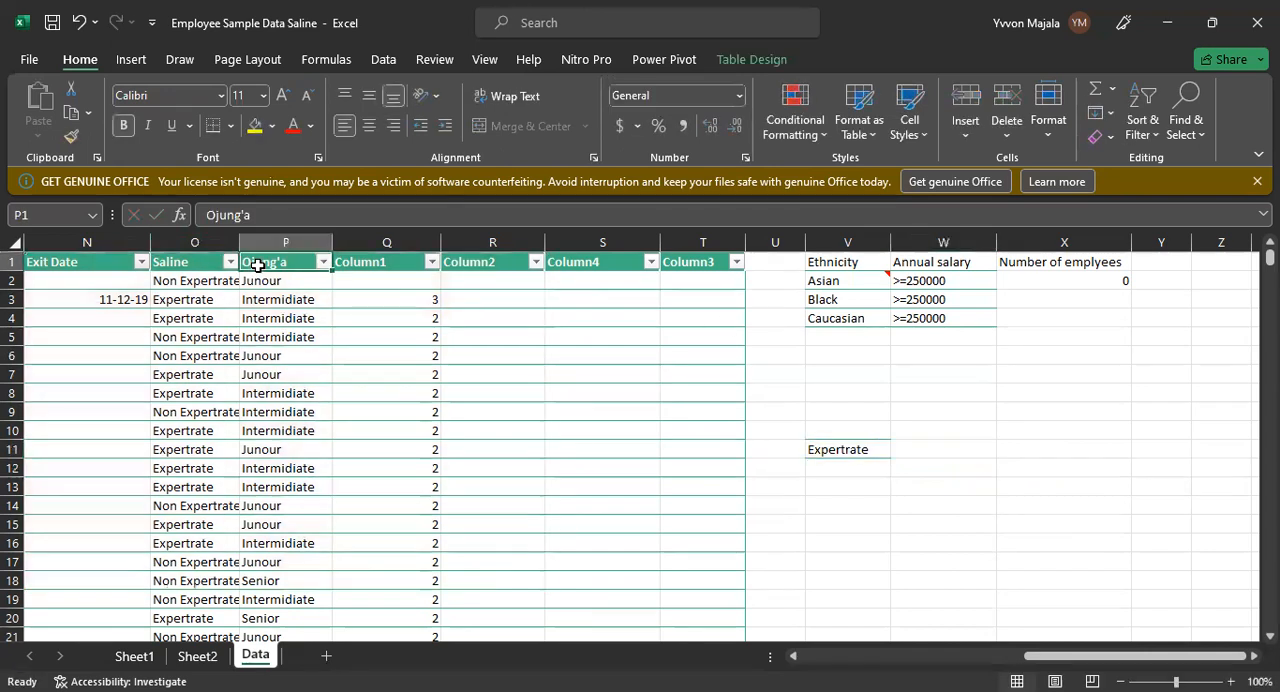
# Step: Start a new HLOOKUP formula in W11 with the Ojung'a header cell P1 as the lookup value
pyautogui.click(927, 449)
pyautogui.write('=')
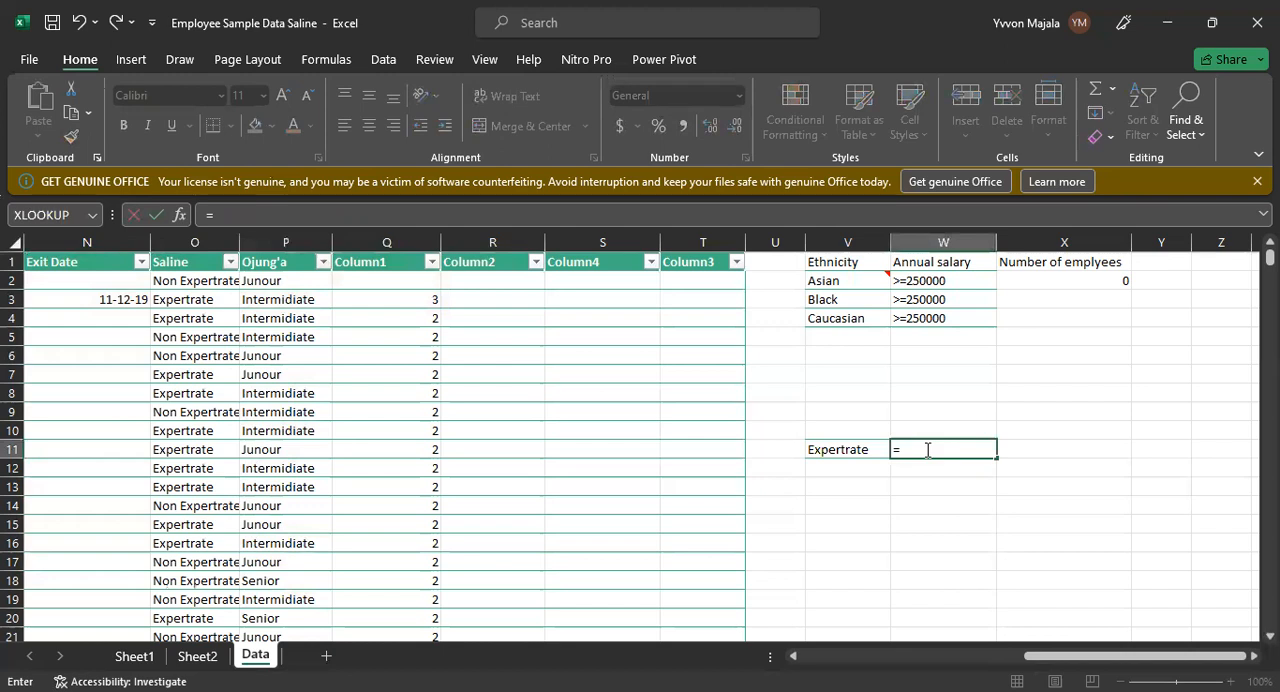
pyautogui.write('HLOOKUP')
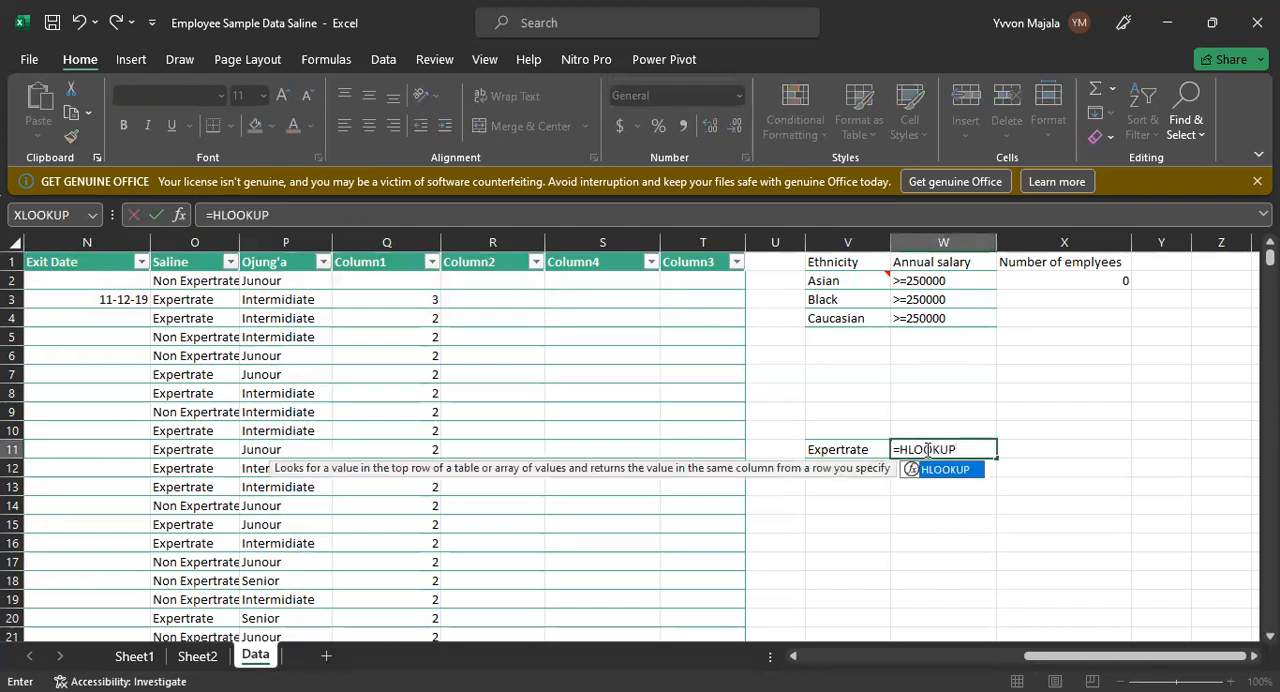
pyautogui.write('(')
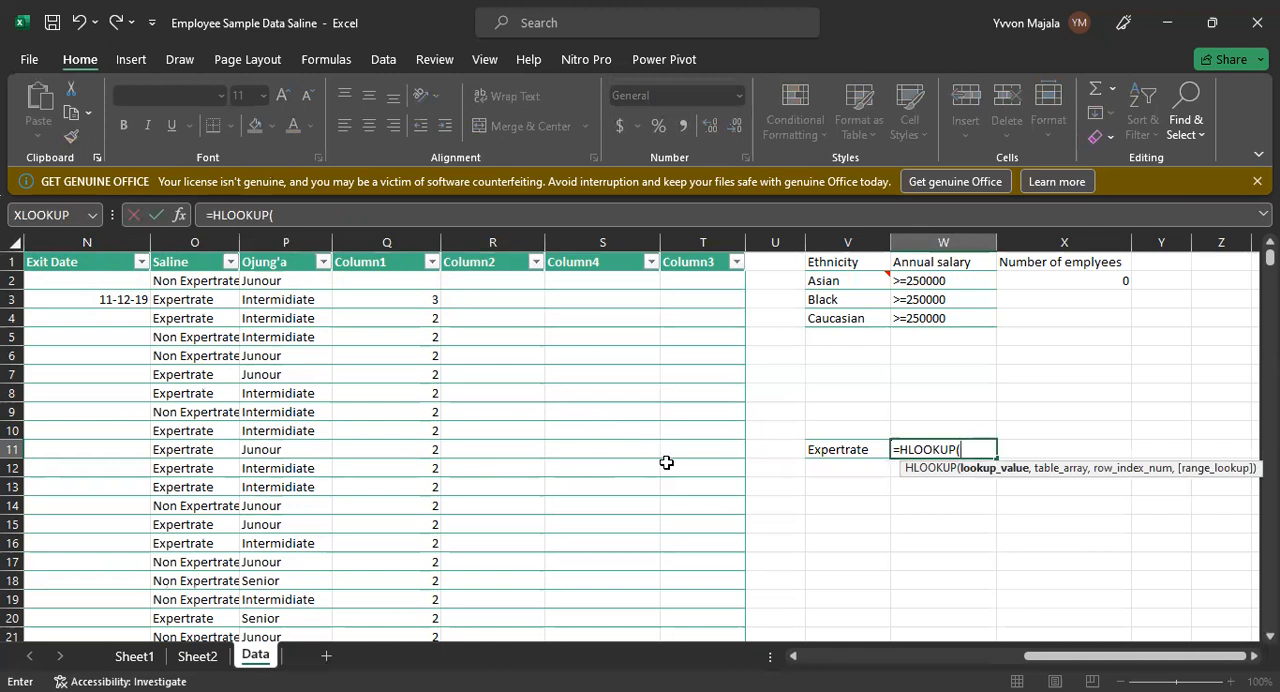
pyautogui.write('P1')
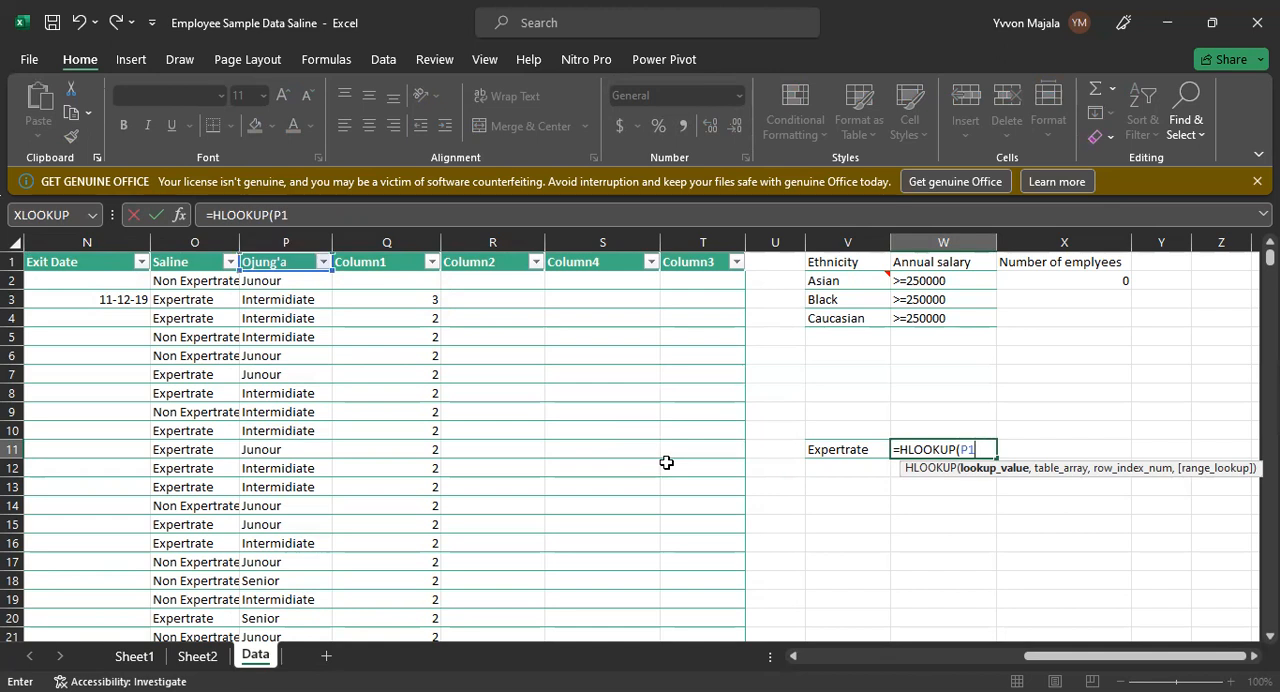
pyautogui.write(',')
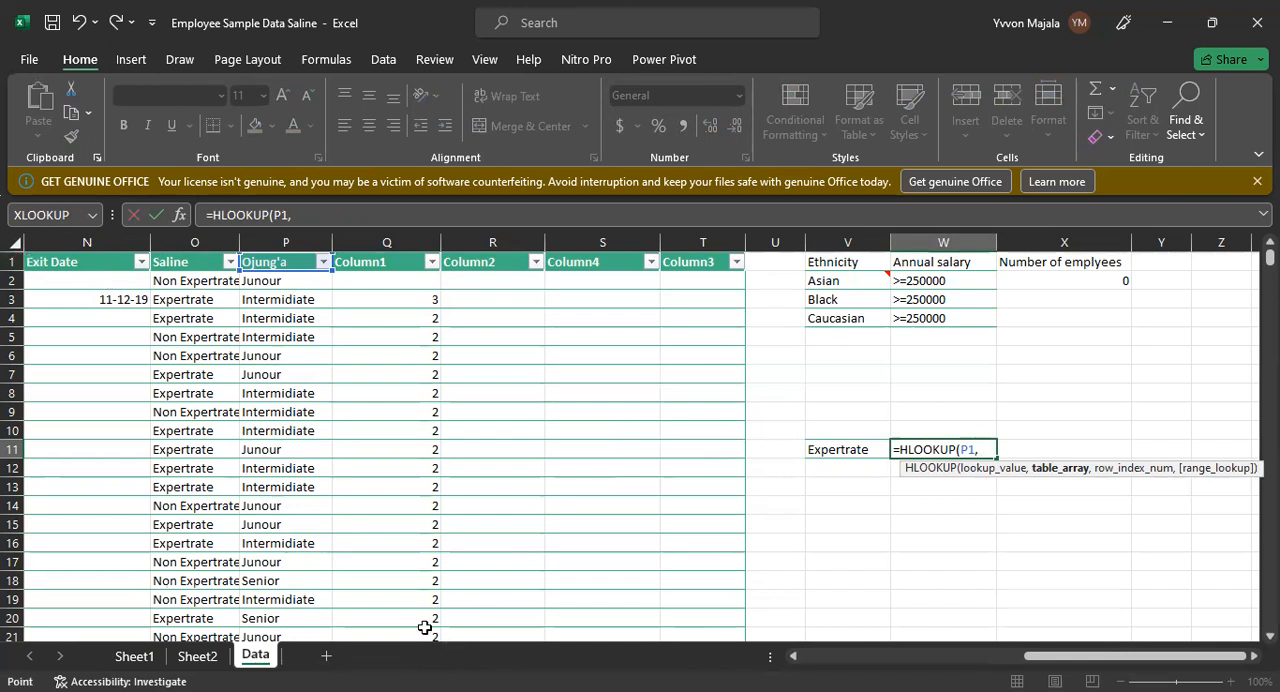
# Step: Complete the W11 HLOOKUP formula with table array N1:Q21, row index 3 and range lookup 0, and enter it
pyautogui.moveTo(60, 262); pyautogui.dragTo(436, 638)
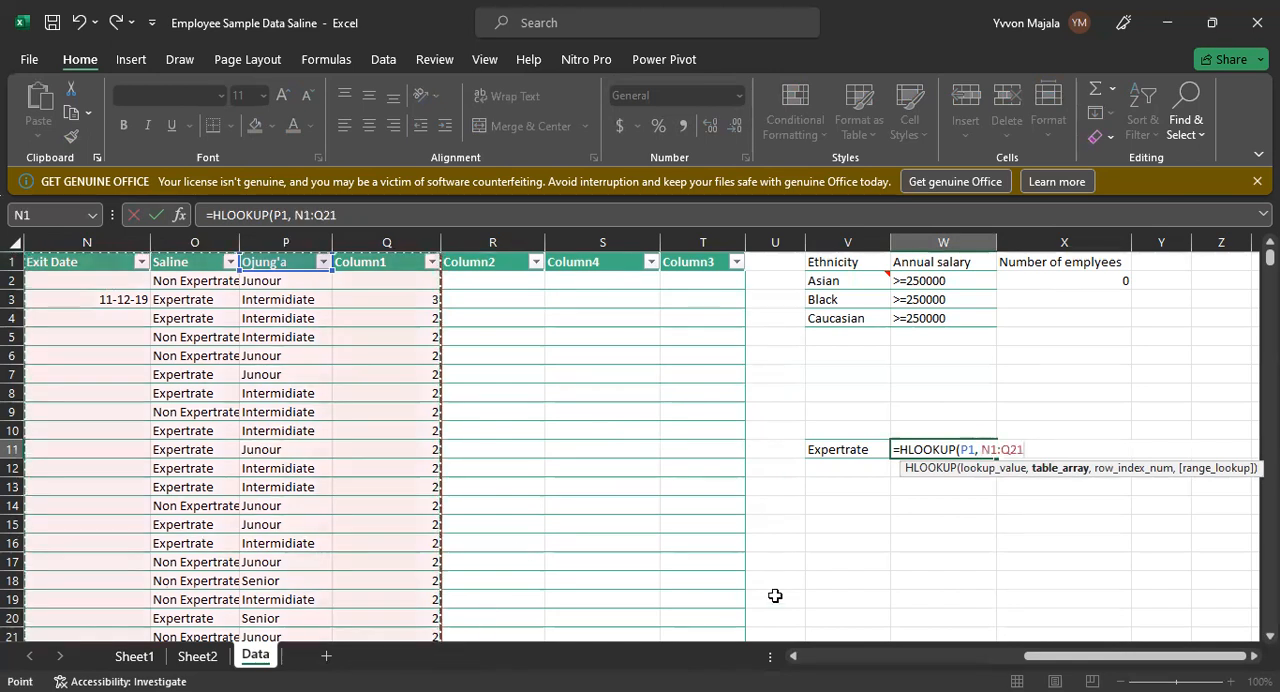
pyautogui.write(',')
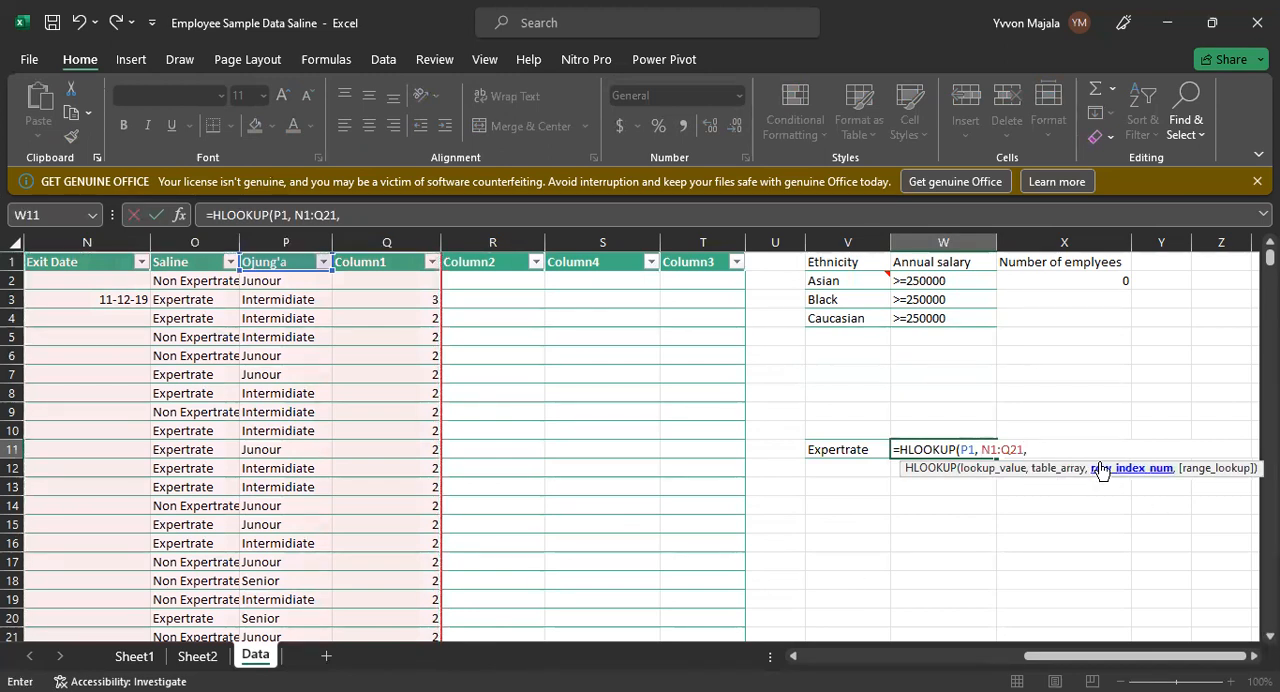
pyautogui.write('3')
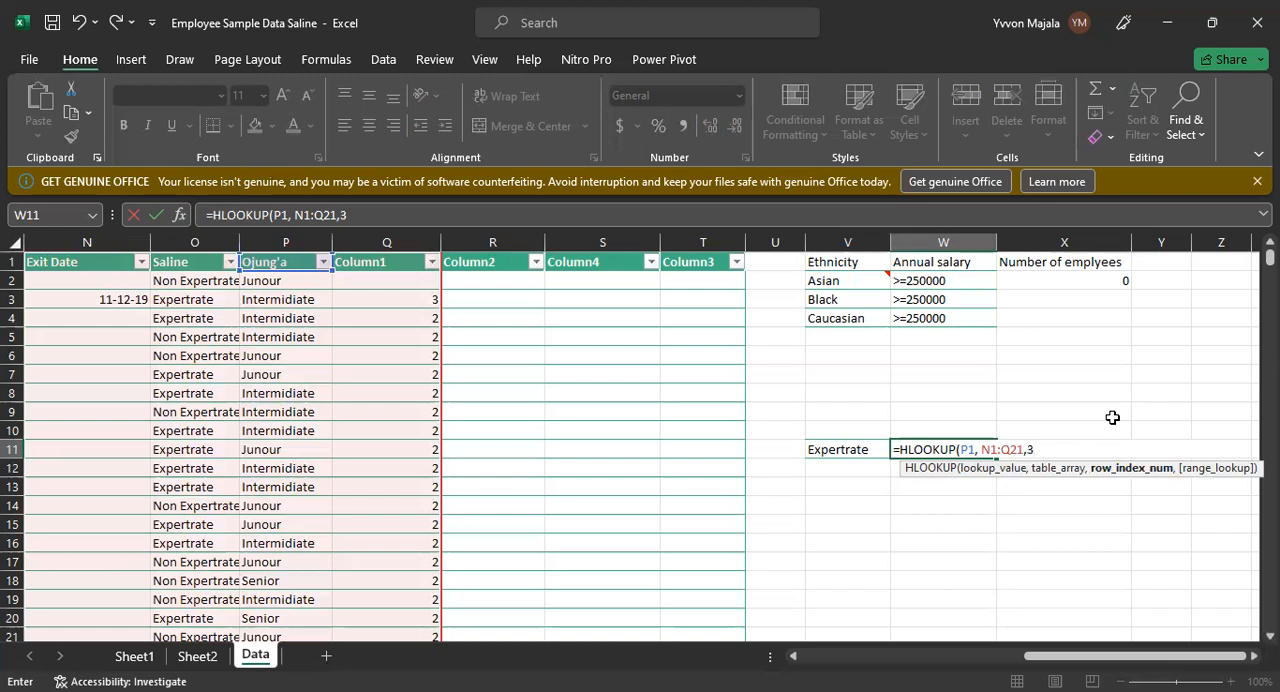
pyautogui.write(',0')
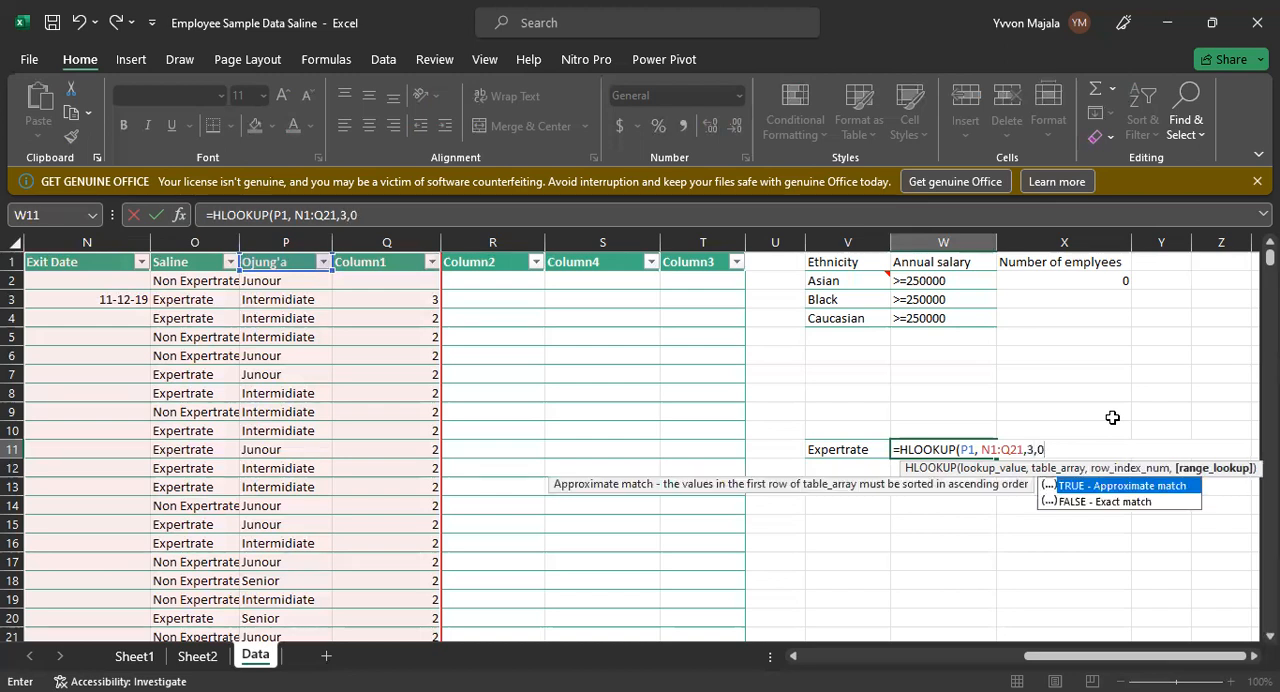
pyautogui.press('Return')
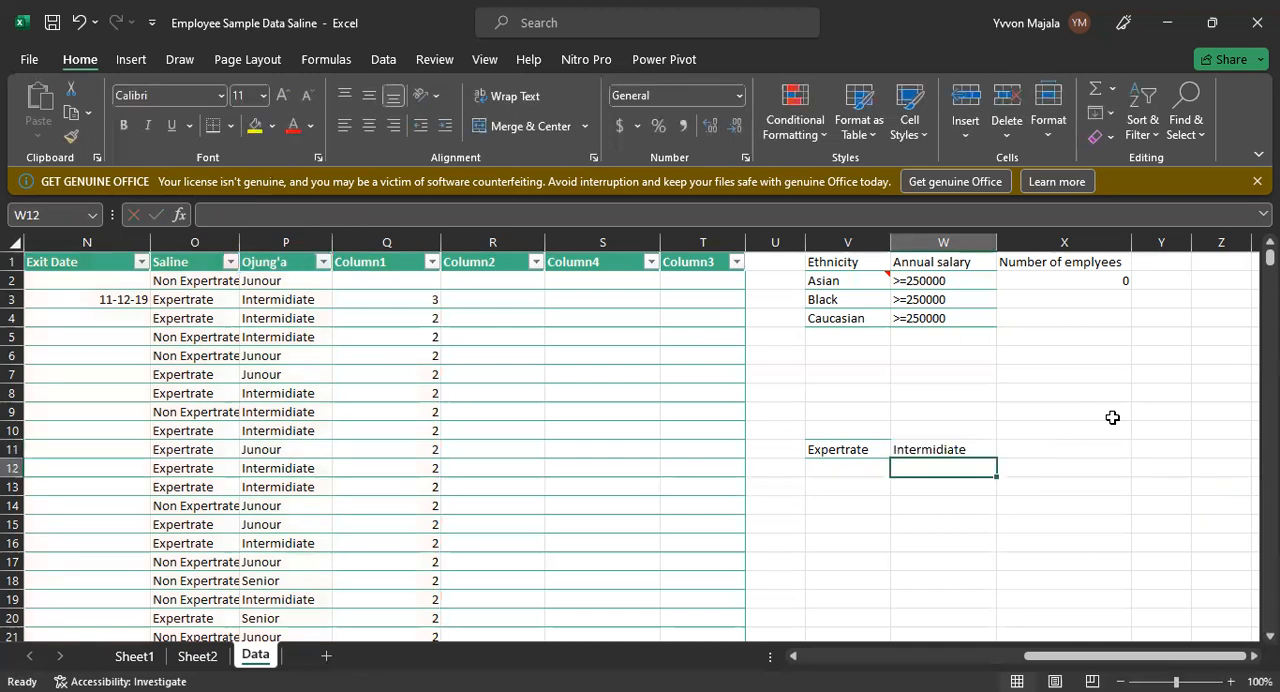
# Step: Compare the HLOOKUP result in W11 with the third-row value of the Ojung'a column
pyautogui.click(950, 447)
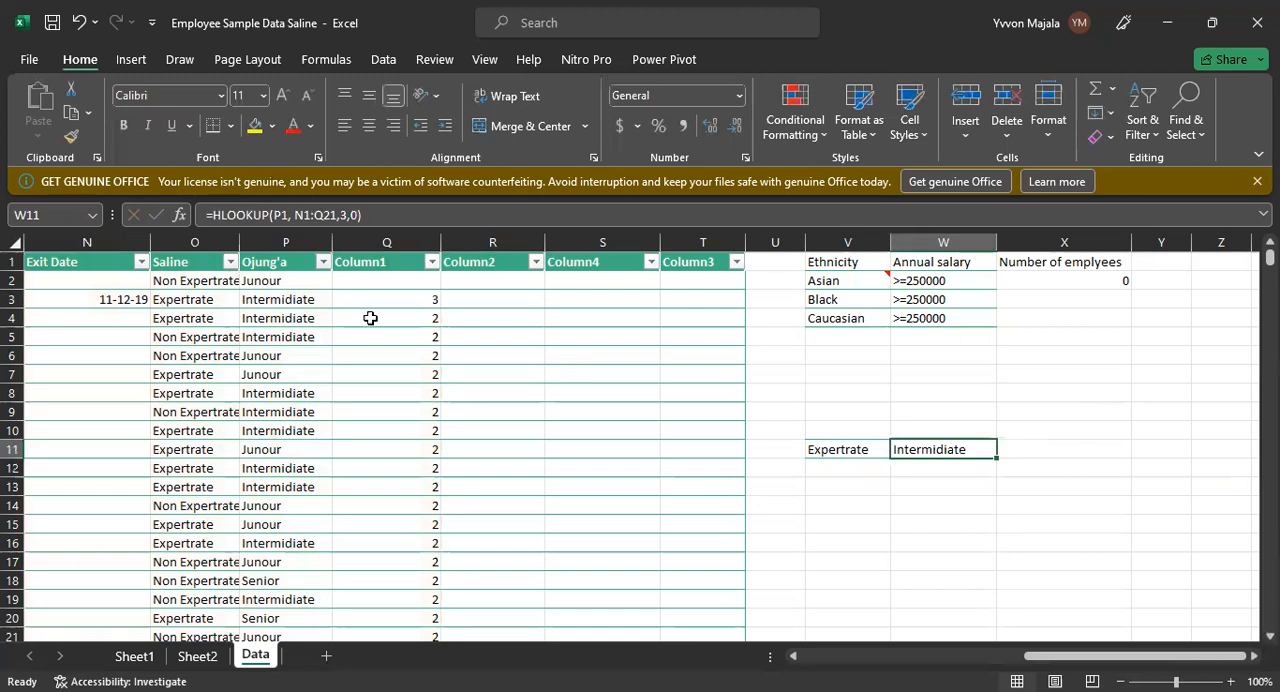
pyautogui.click(277, 241)
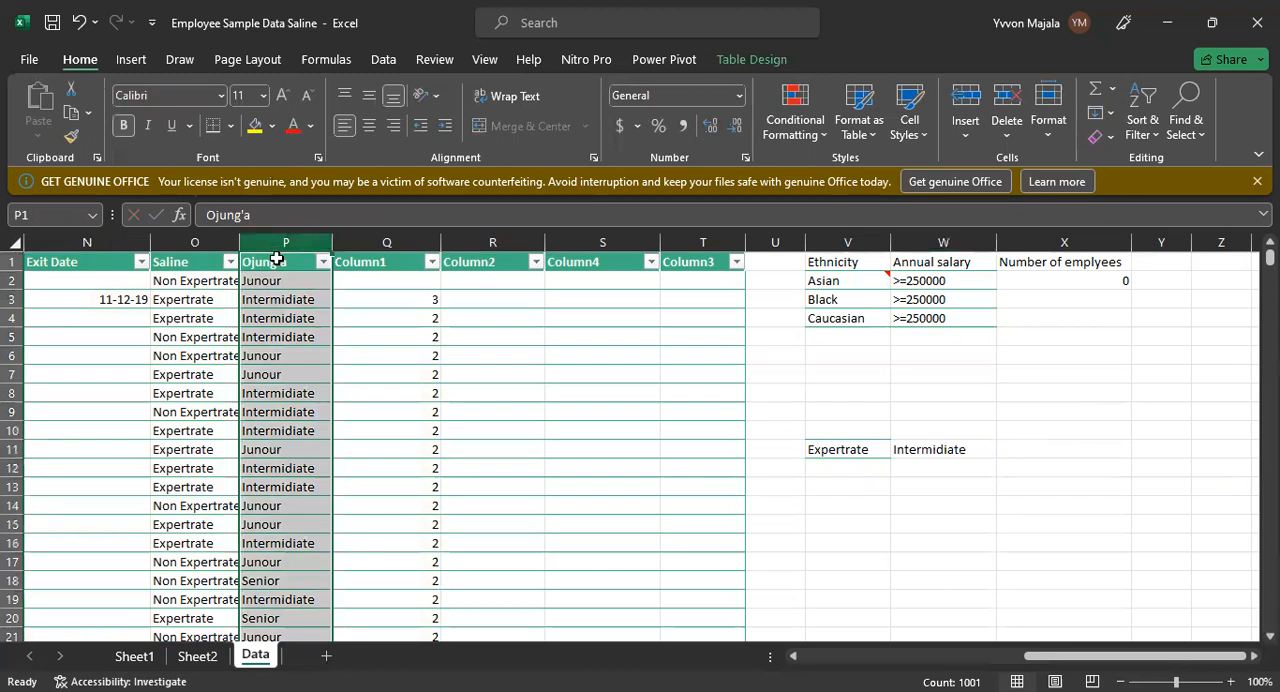
pyautogui.click(277, 299)
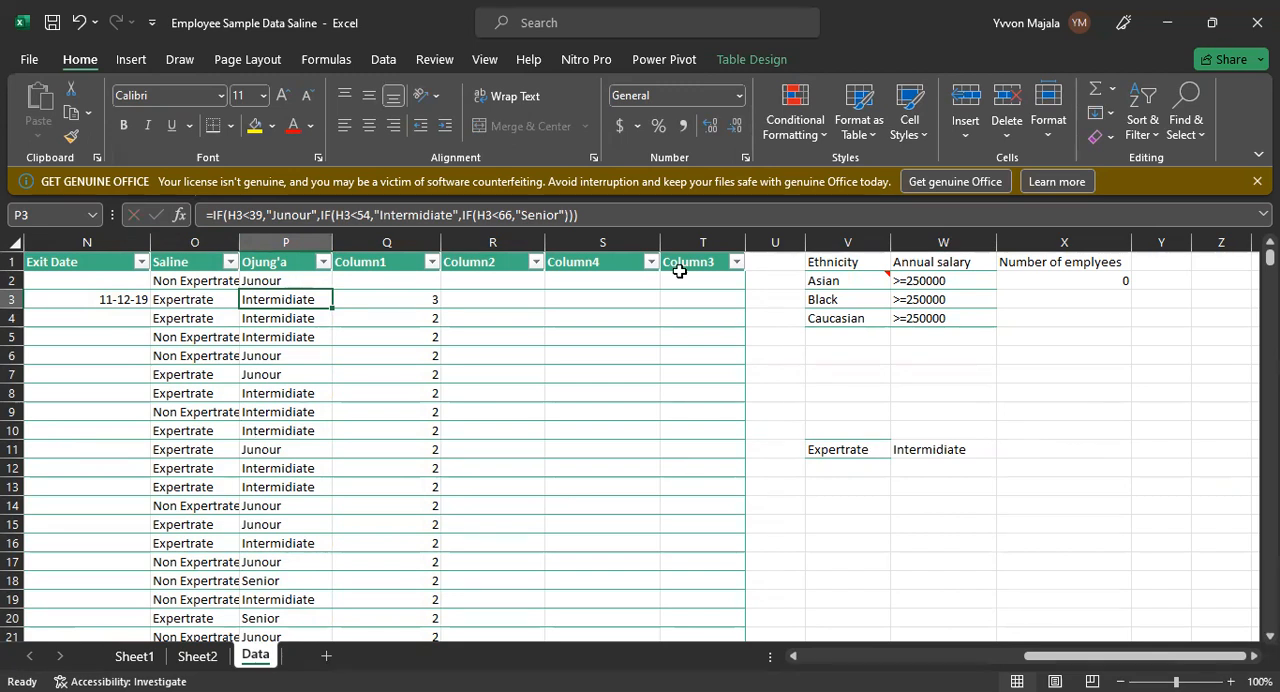
pyautogui.press('Right')
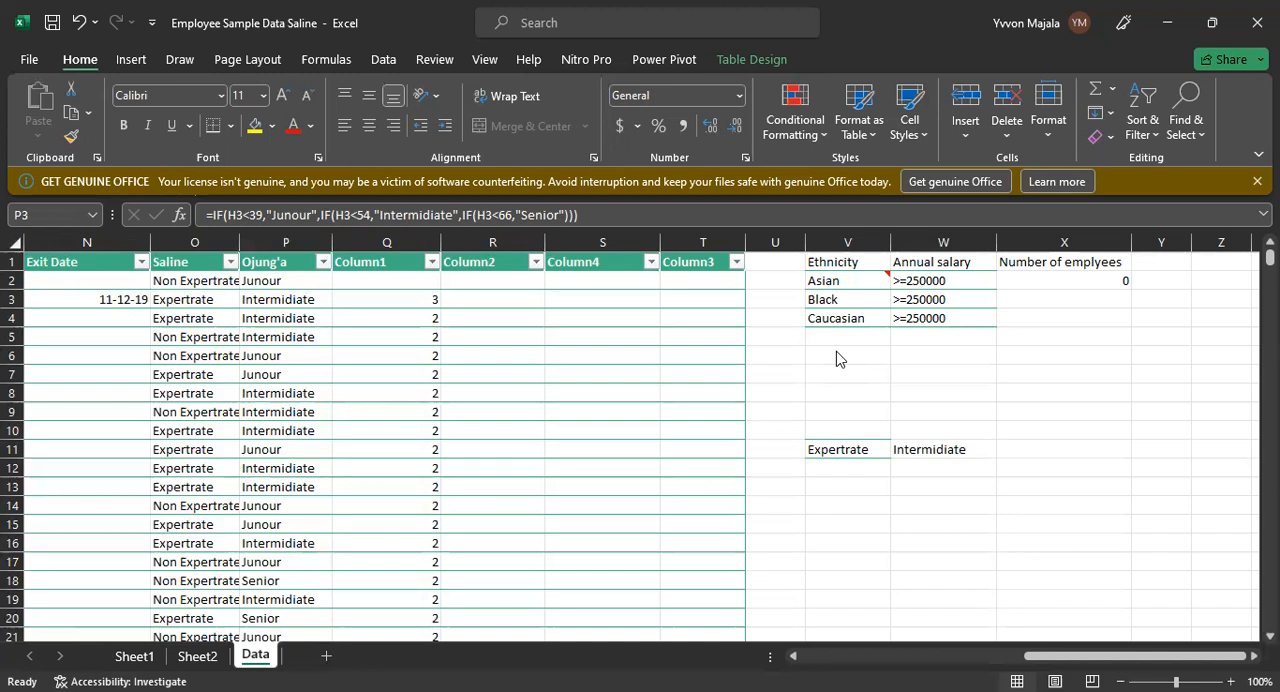
pyautogui.click(957, 446)
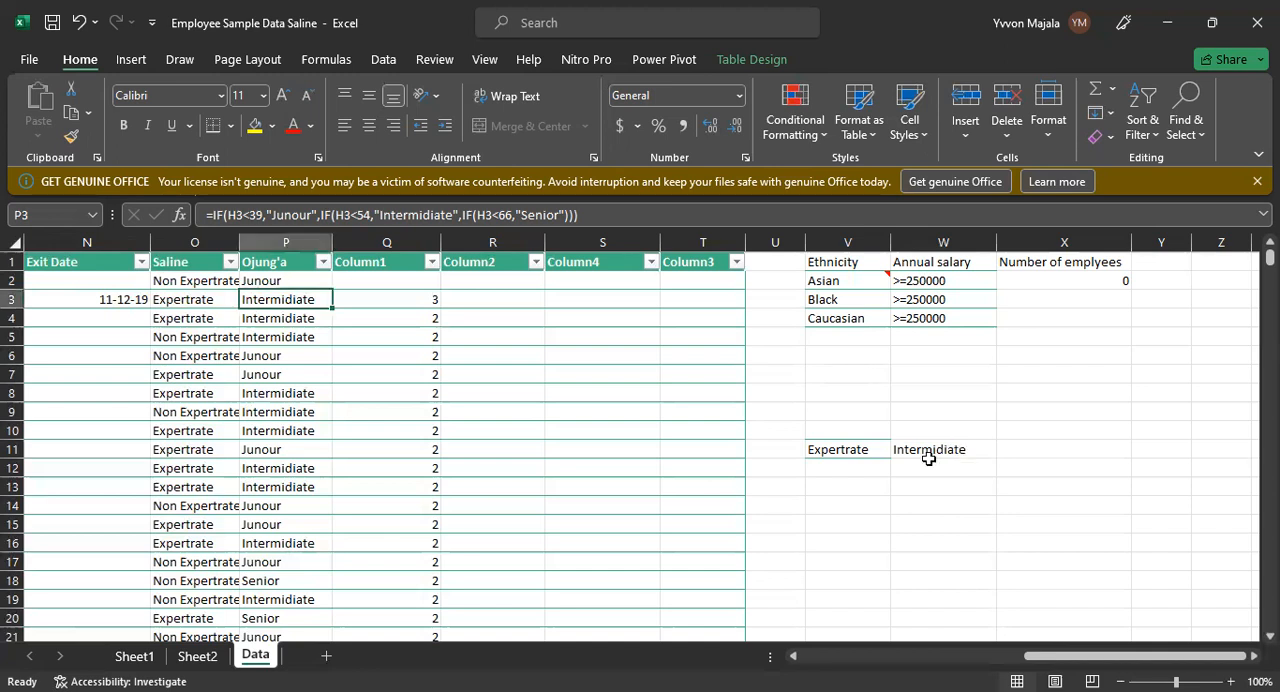
pyautogui.click(914, 452)
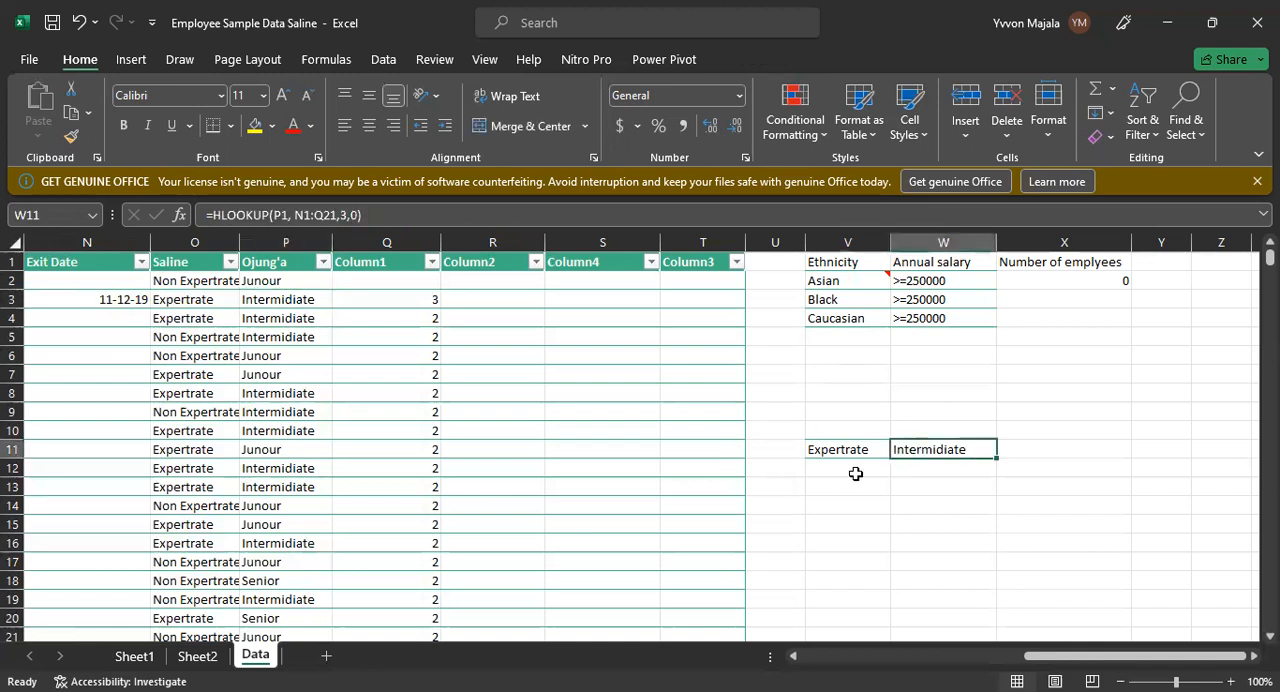
# Step: Examine the lookup value, table array and row index arguments of the W11 formula against row 3 of the sheet
pyautogui.click(288, 215)
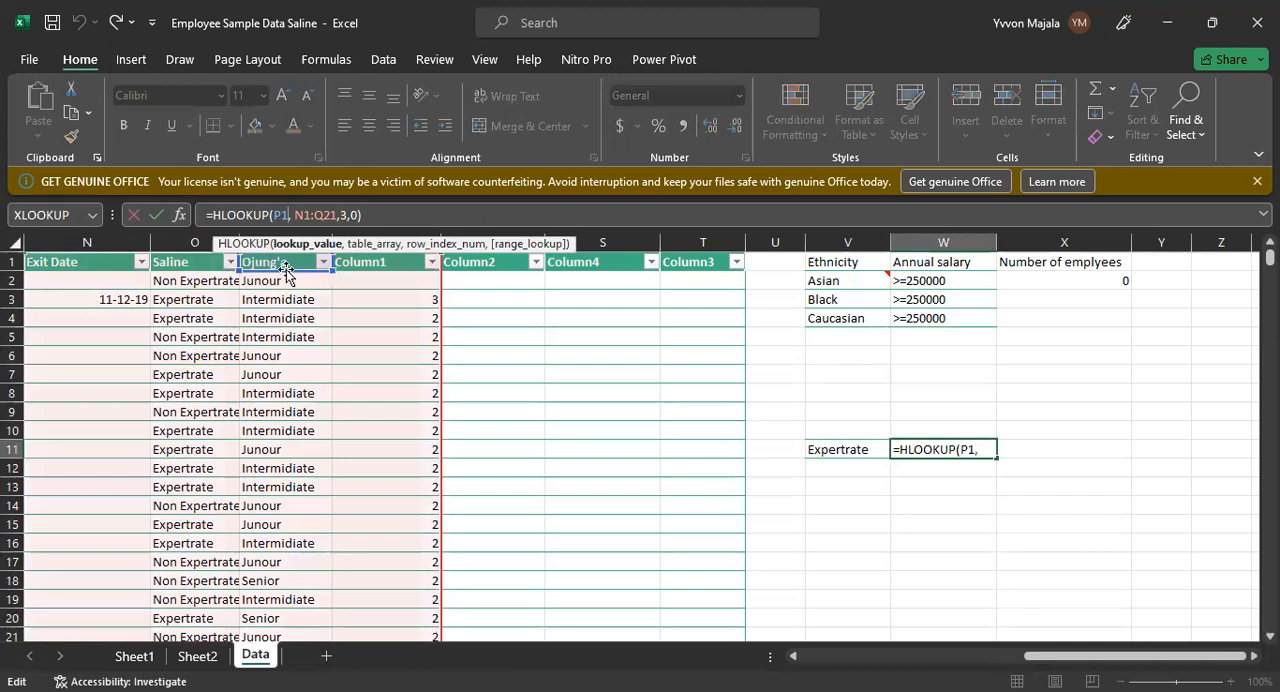
pyautogui.click(318, 213)
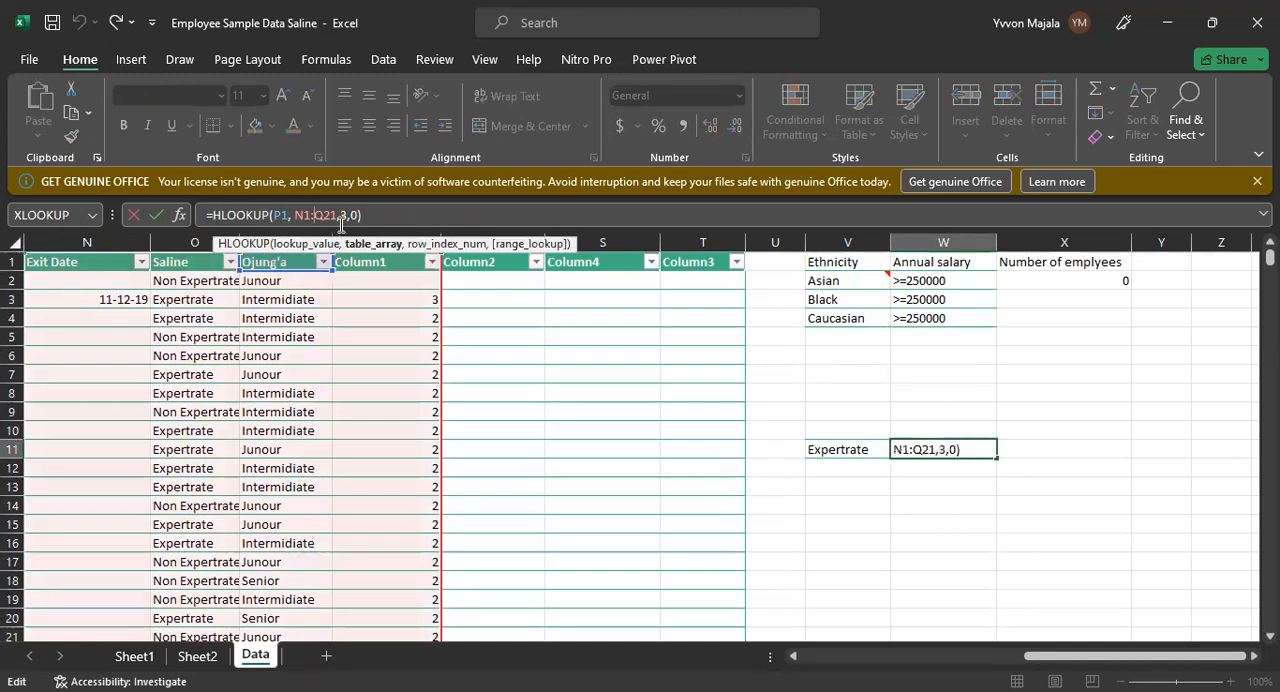
pyautogui.click(347, 214)
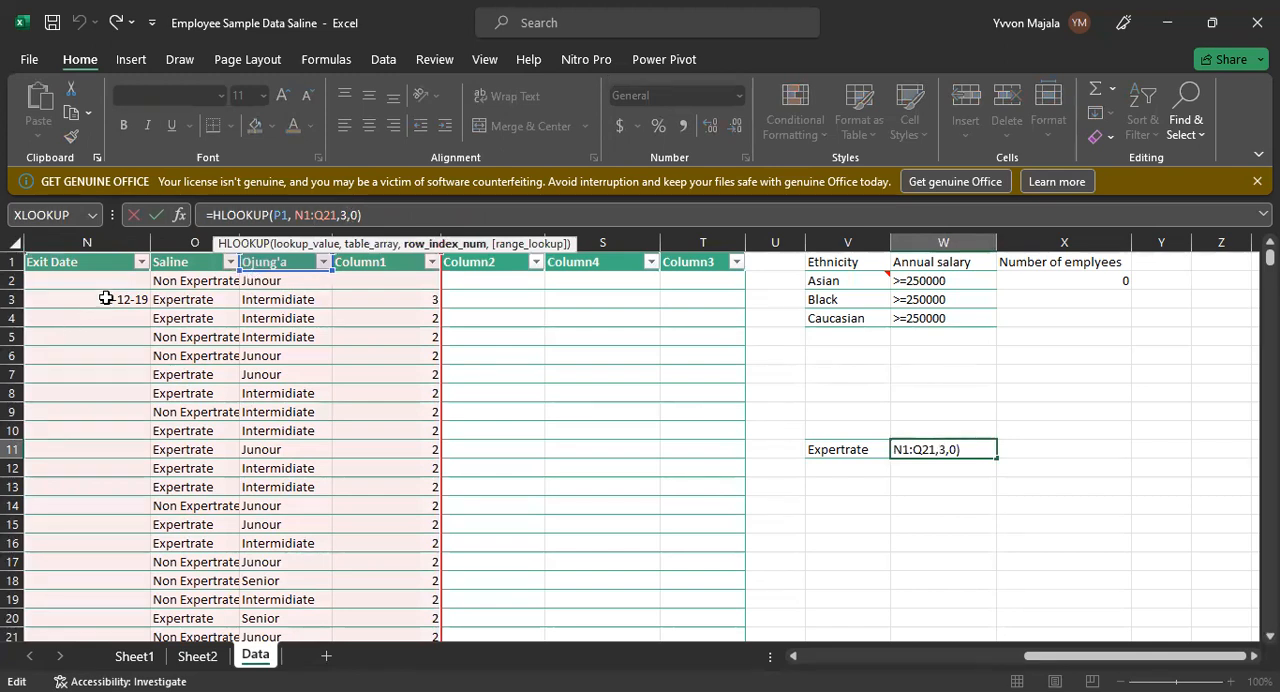
pyautogui.click(12, 299)
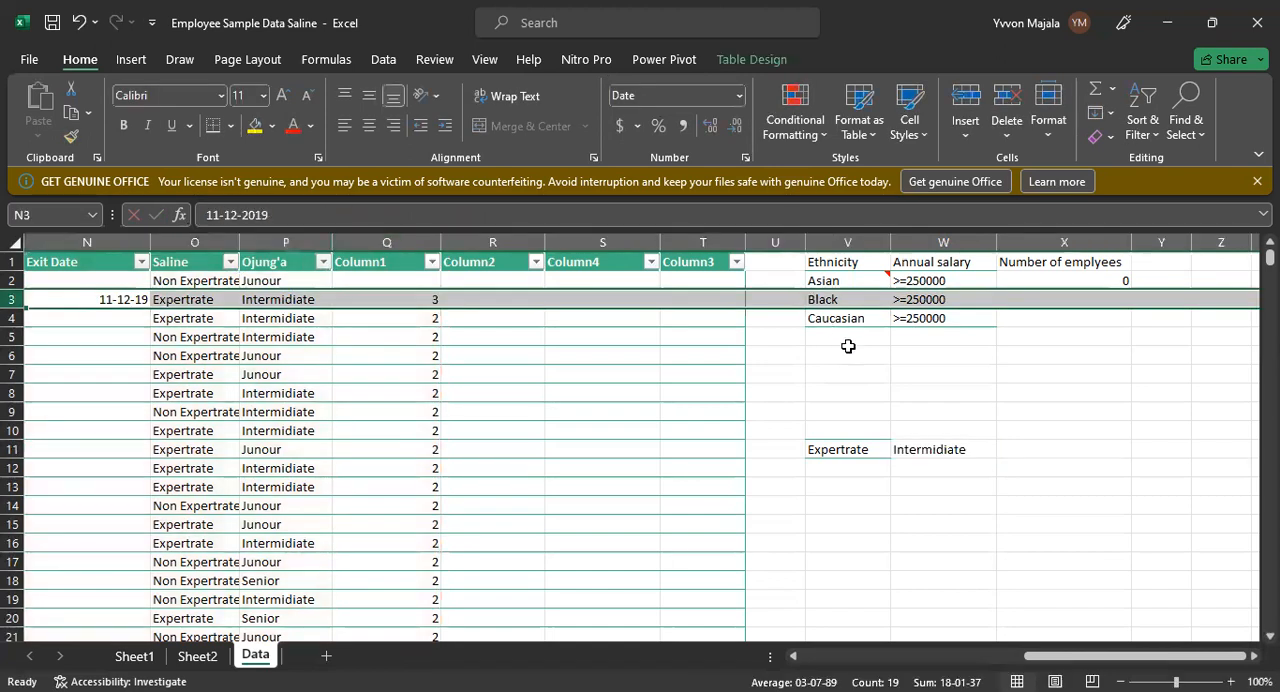
pyautogui.click(945, 442)
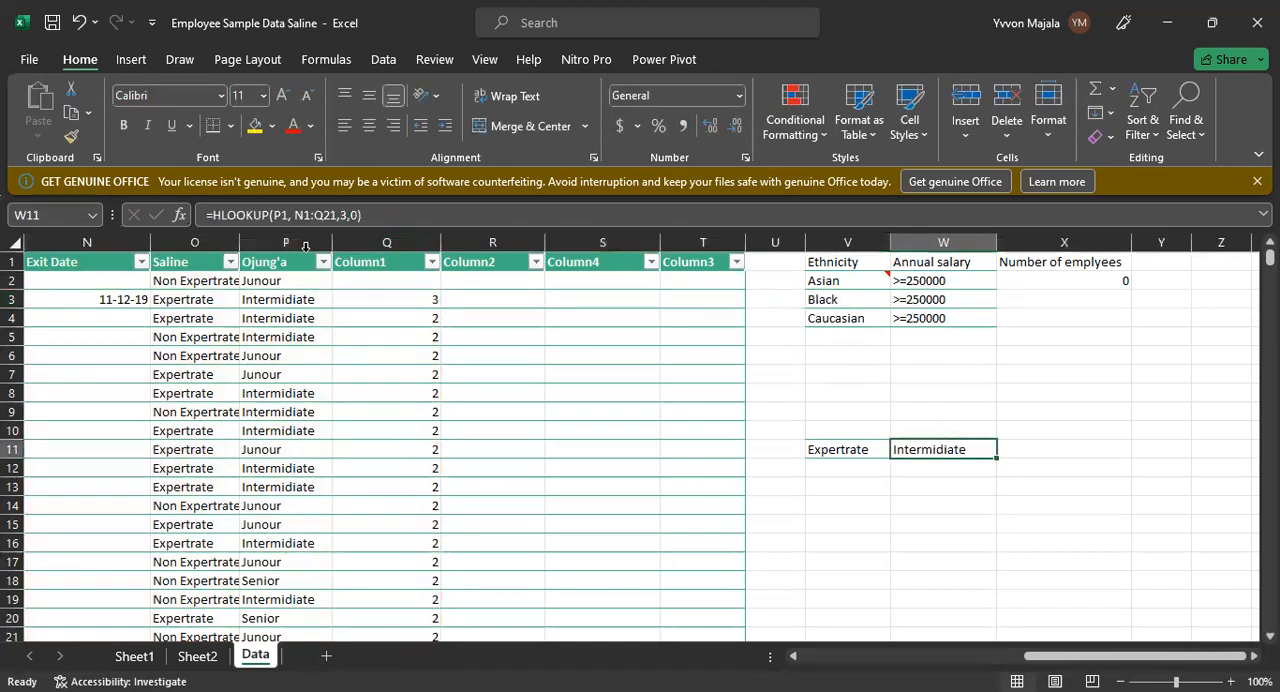
pyautogui.click(288, 215)
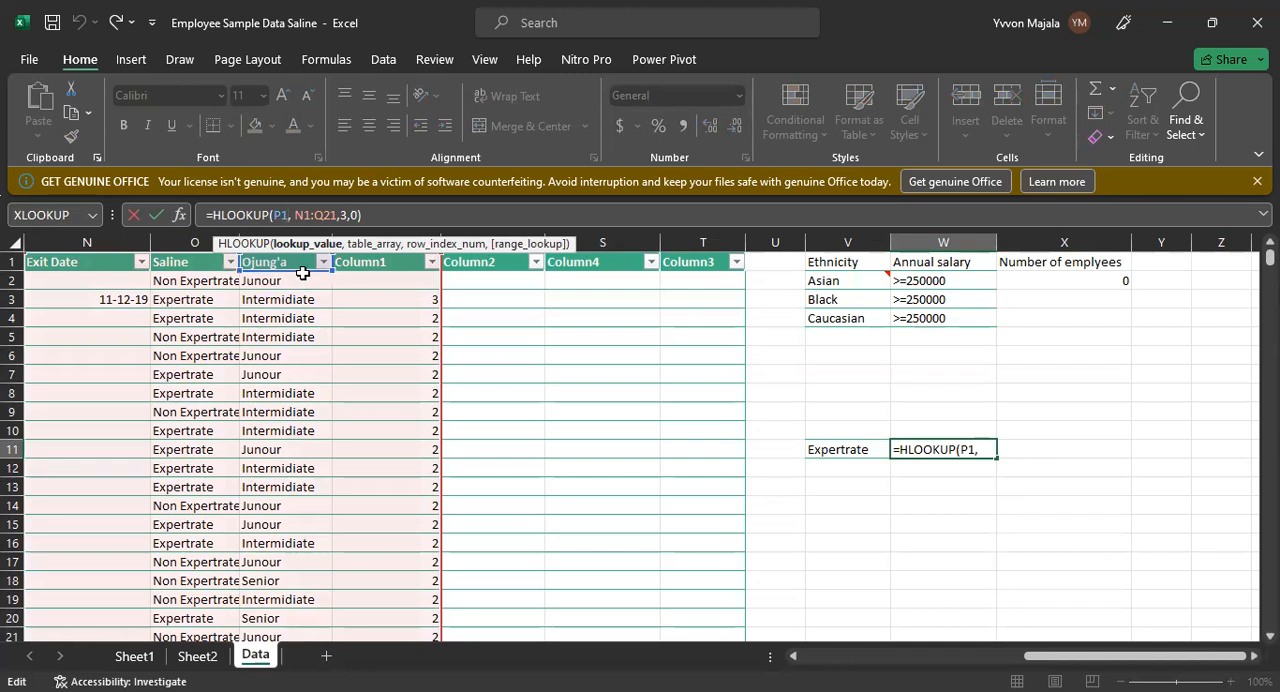
pyautogui.click(346, 215)
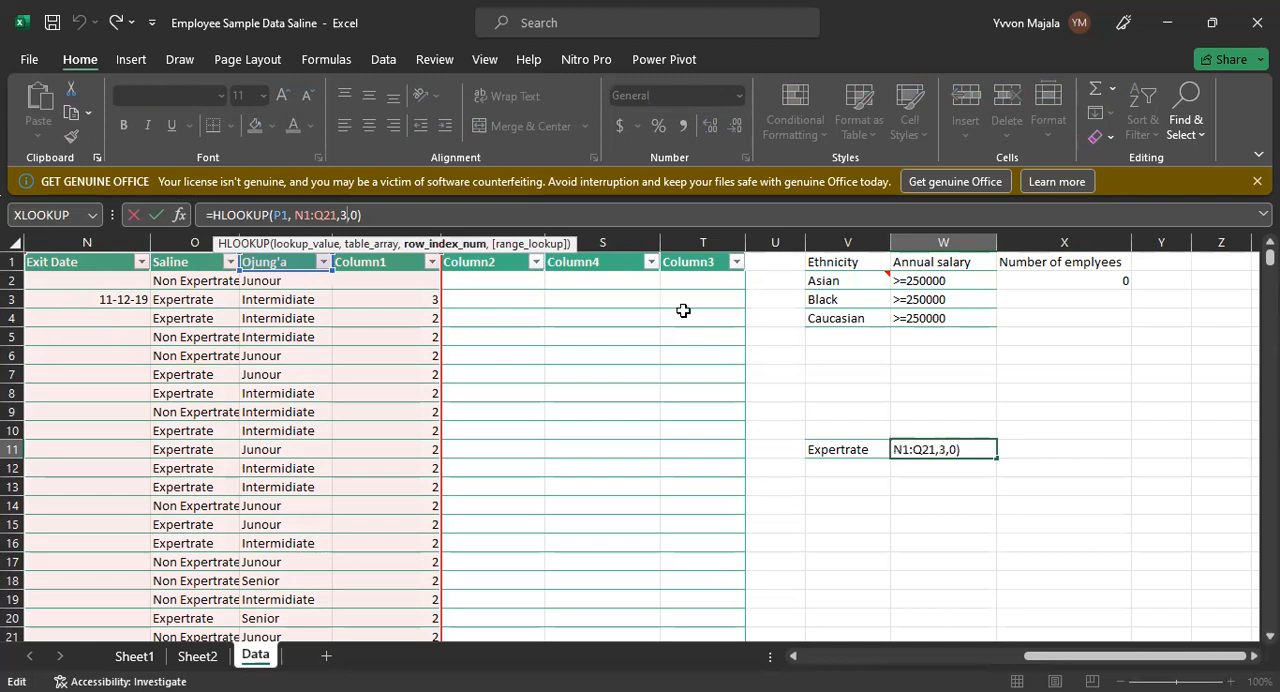
pyautogui.press('Return')
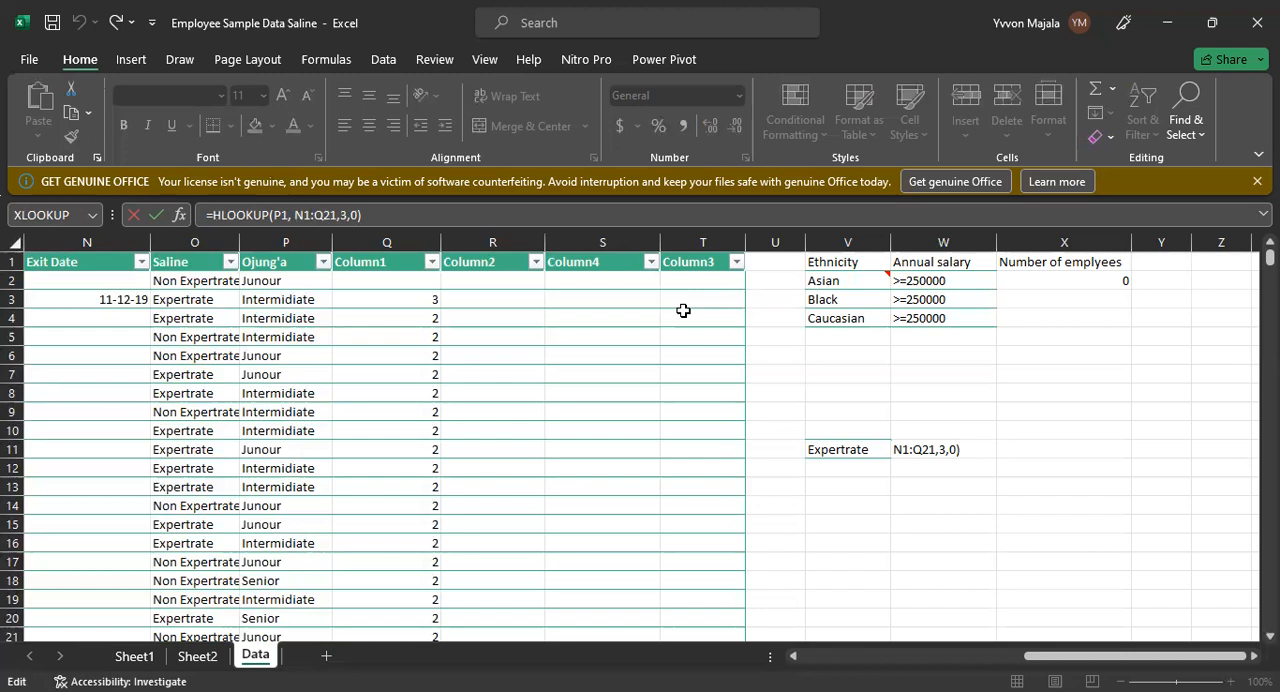
# Step: Clear the HLOOKUP formula from W11
pyautogui.press('BackSpace')
pyautogui.press('BackSpace')
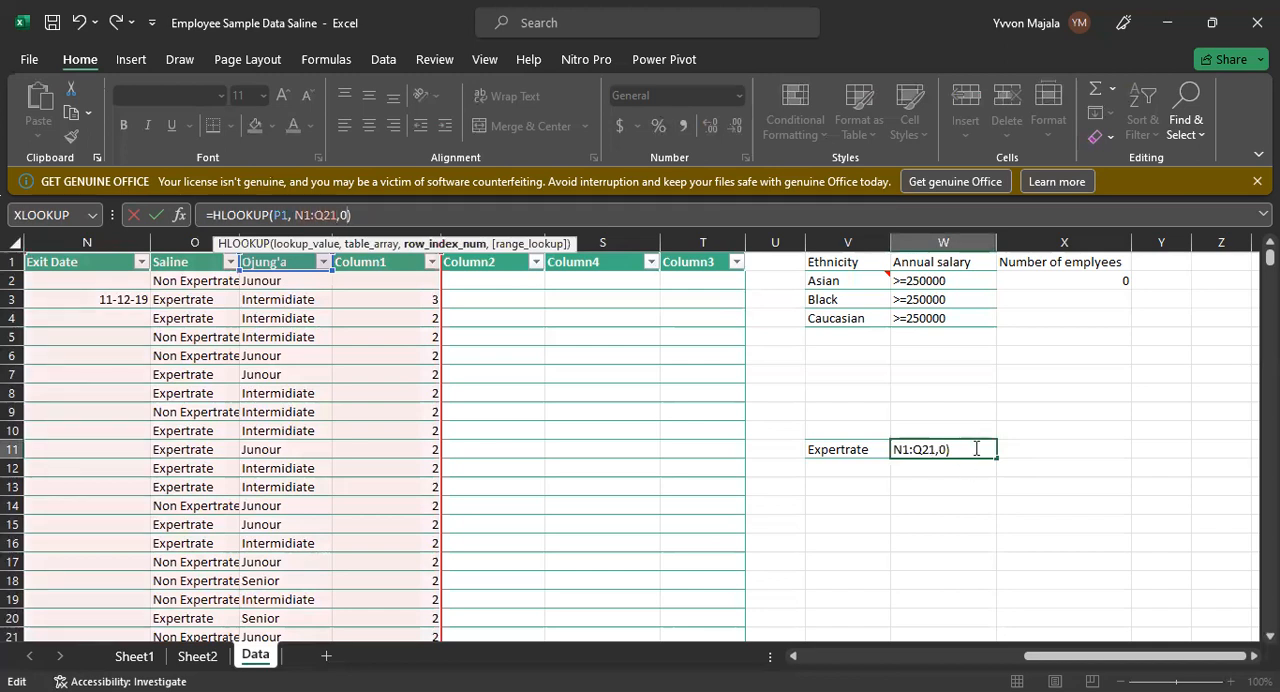
pyautogui.press('Escape')
pyautogui.click(942, 466)
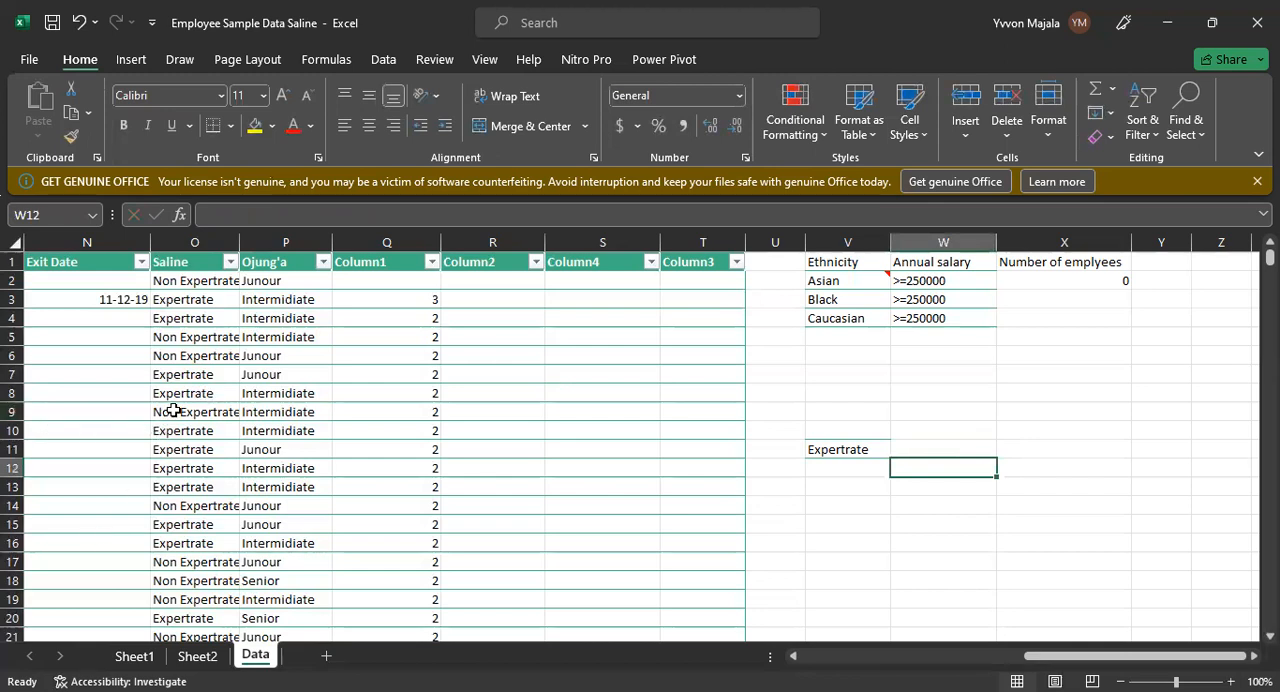
# Step: Start an HLOOKUP formula in V12, directly below the Expertrate cell
pyautogui.click(198, 374)
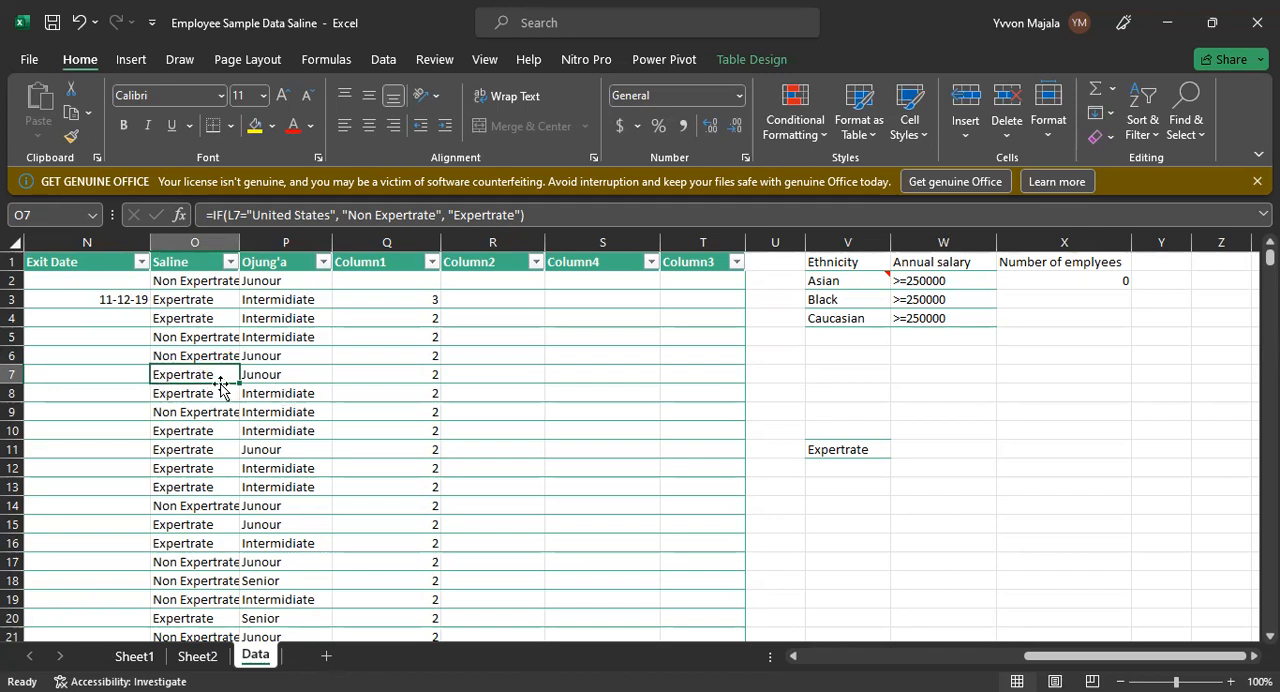
pyautogui.click(859, 468)
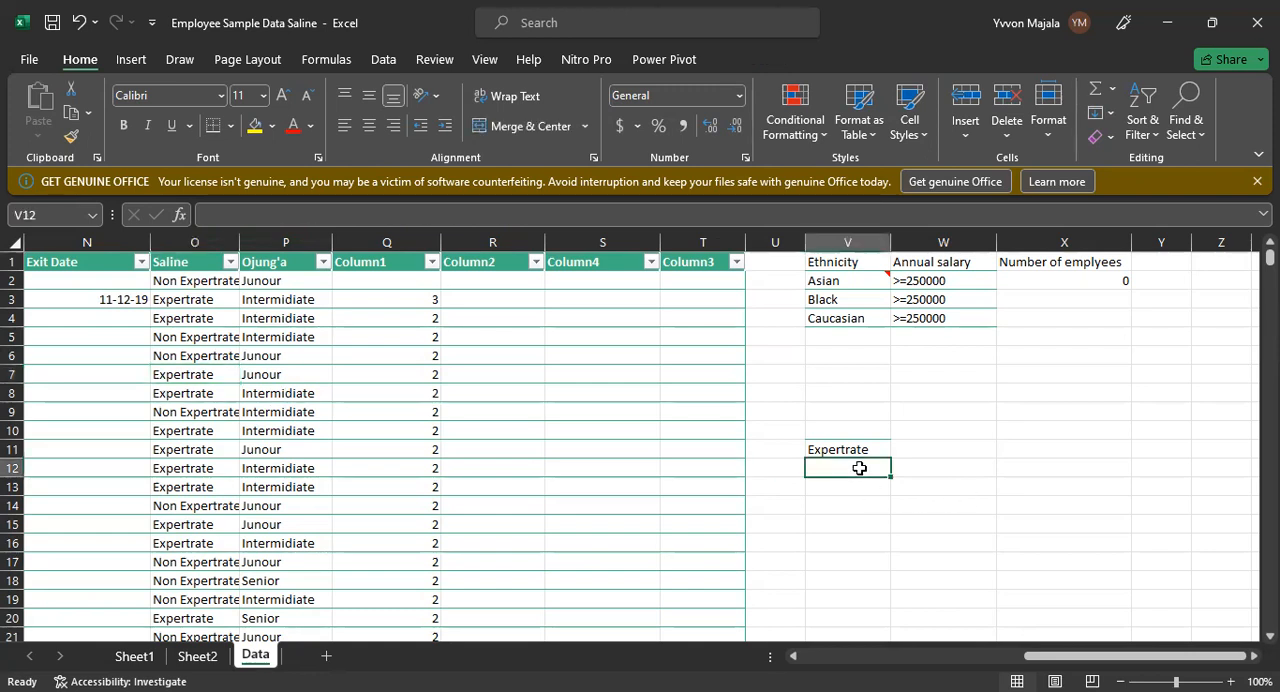
pyautogui.write('=')
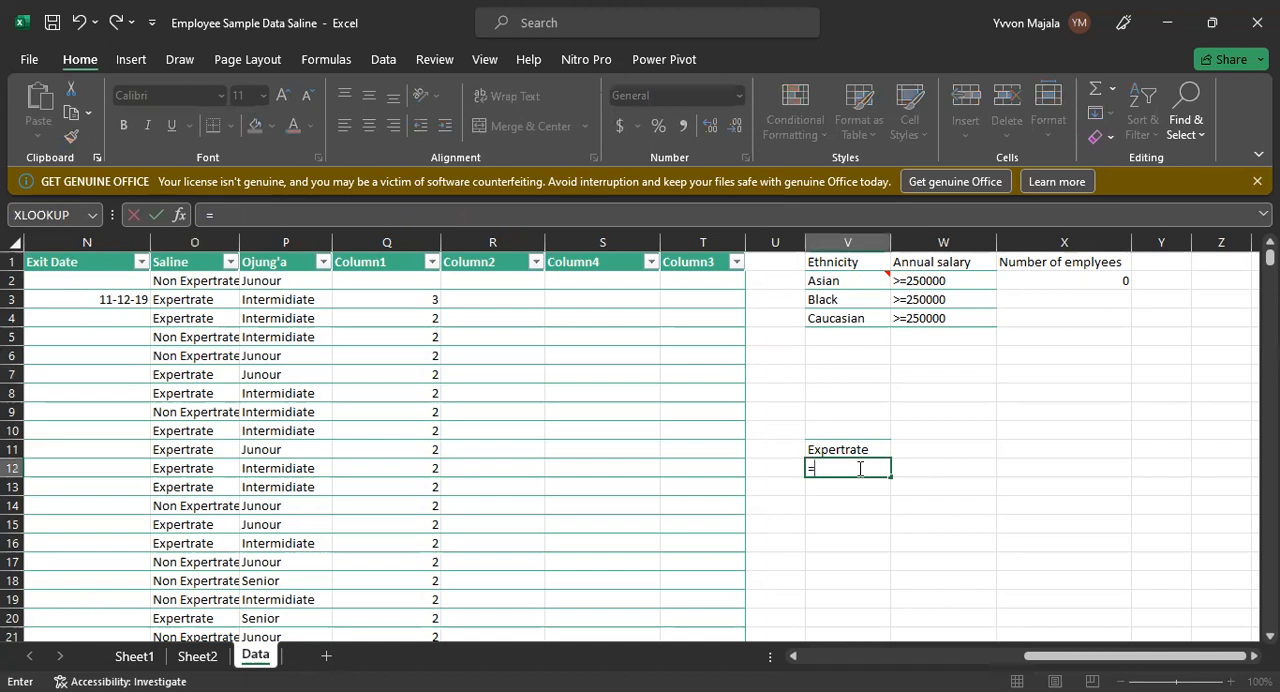
pyautogui.write('HLOOKUP')
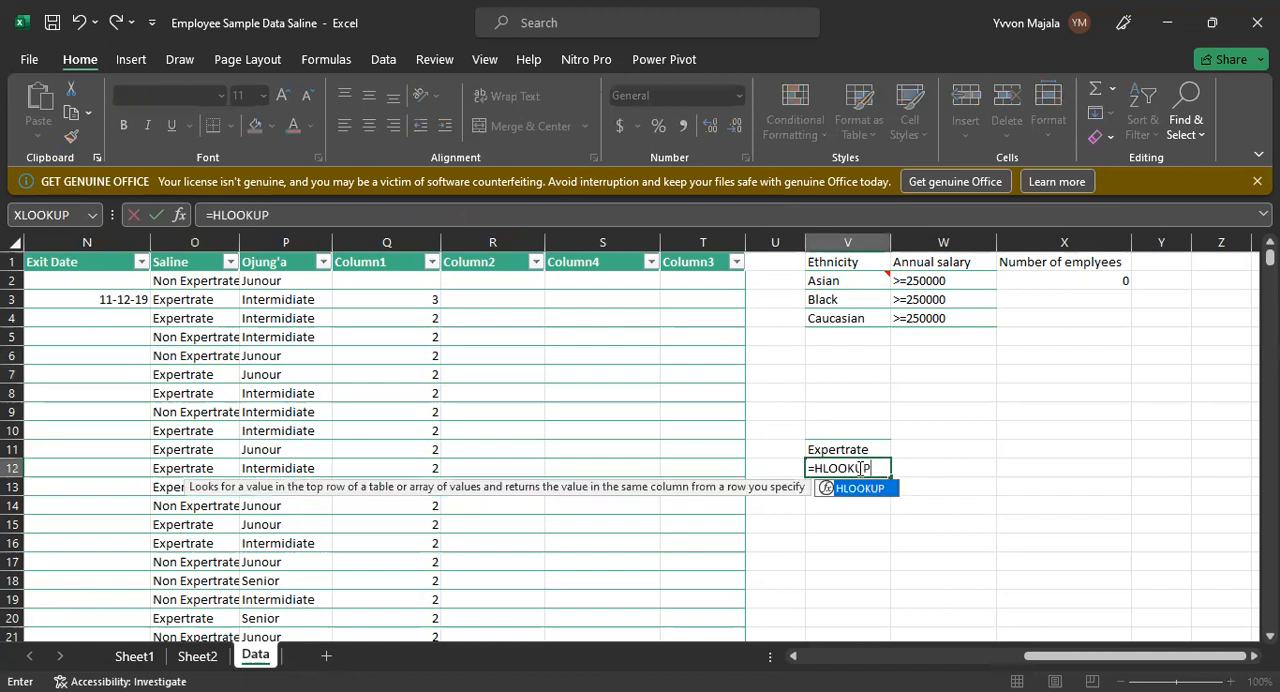
pyautogui.write('(')
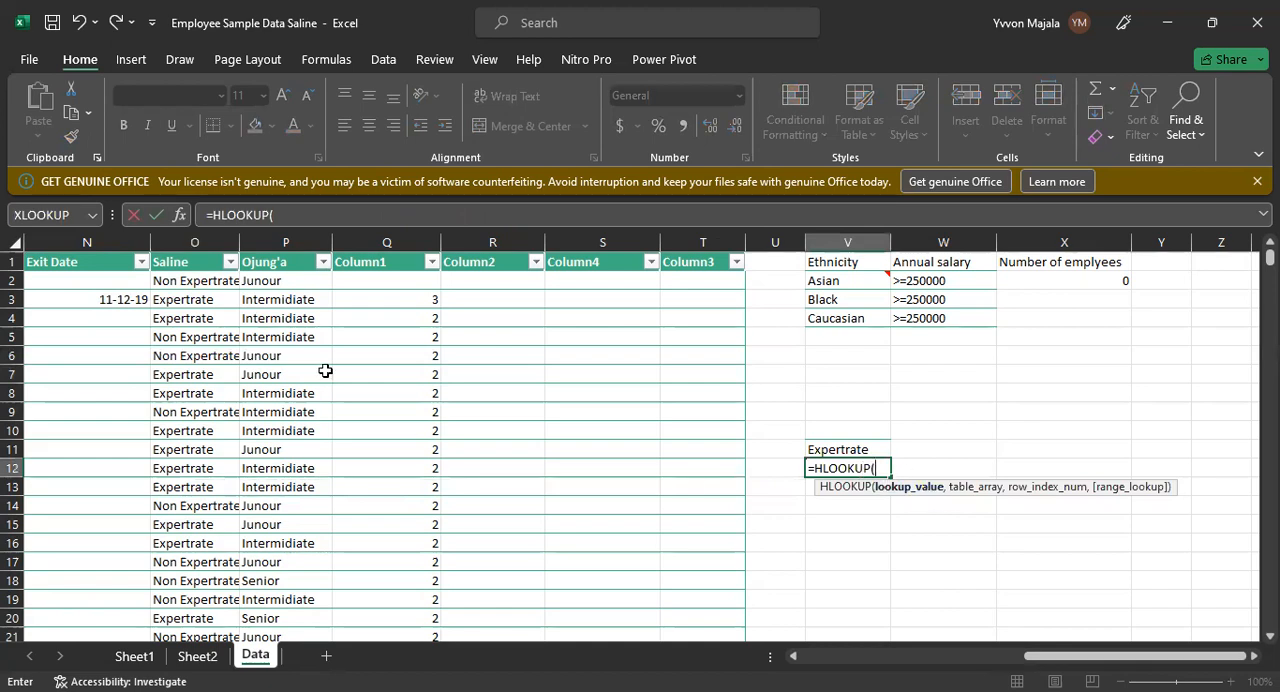
pyautogui.click(170, 265)
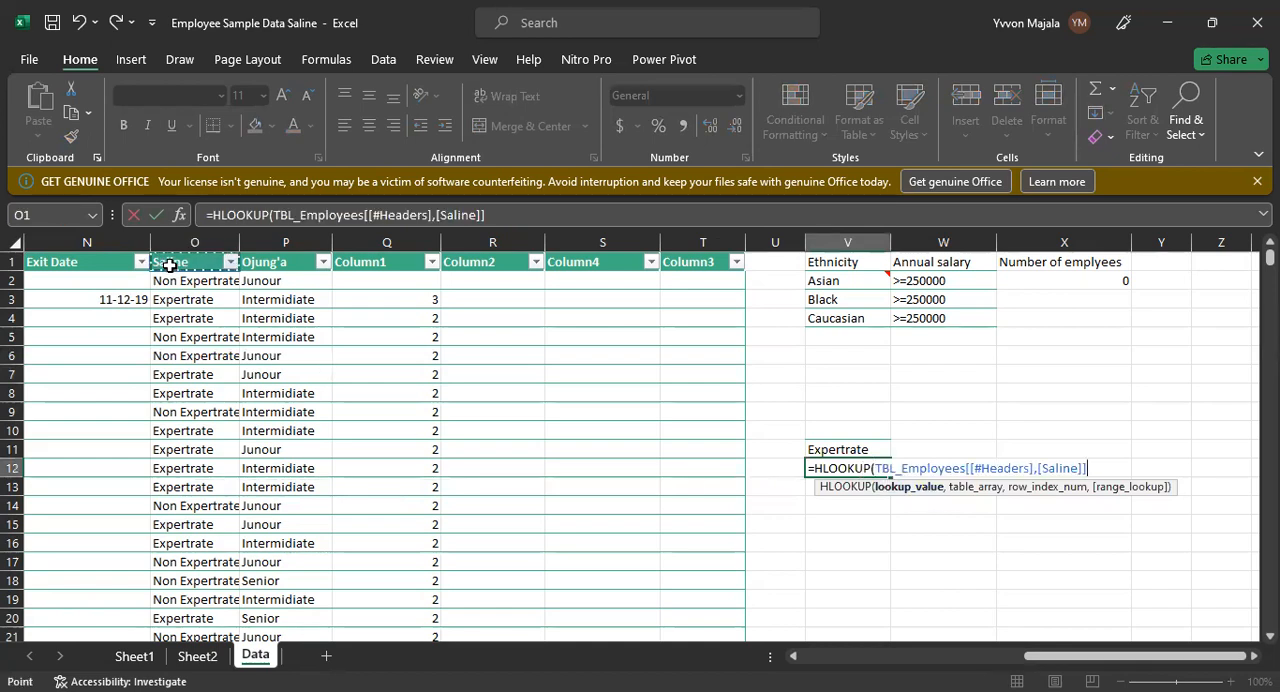
pyautogui.press('BackSpace')
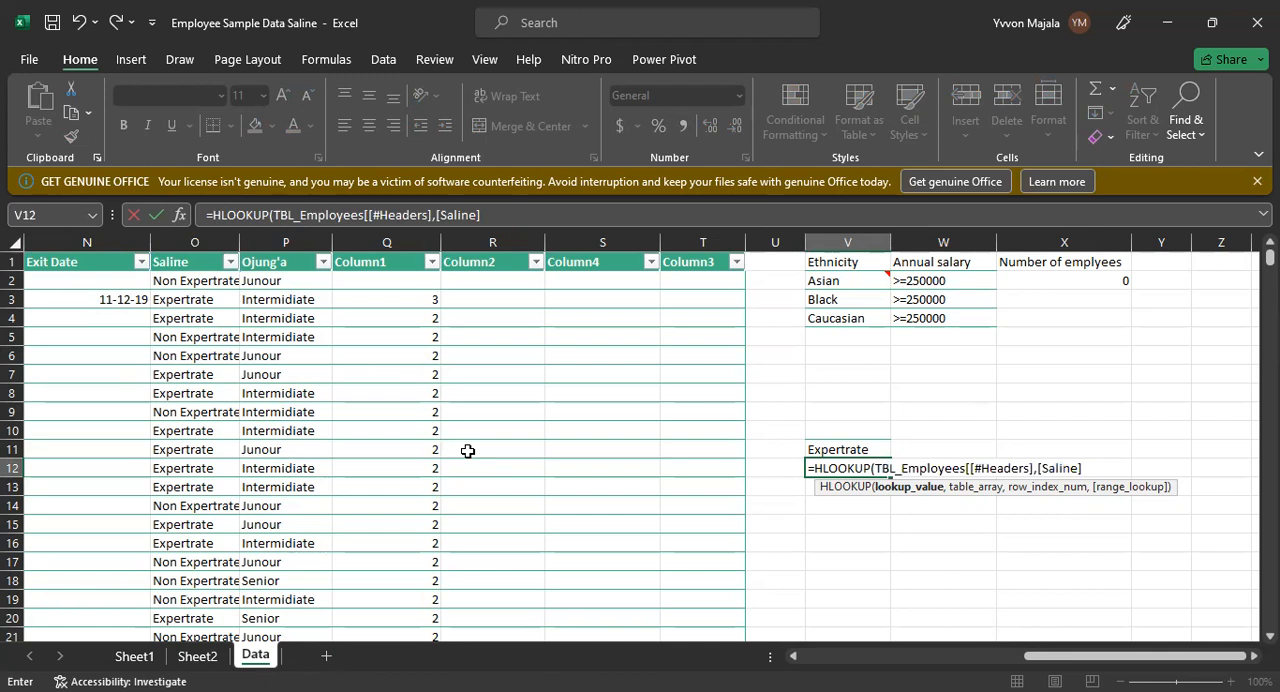
pyautogui.press('BackSpace')
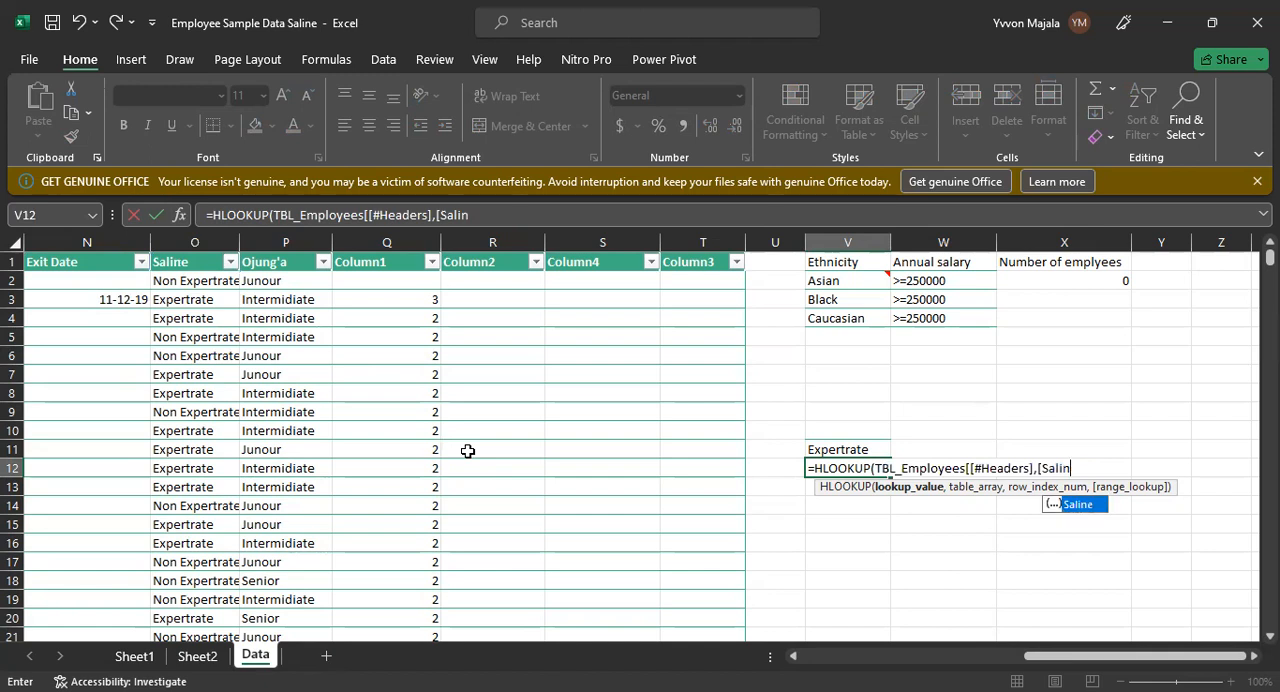
pyautogui.press('BackSpace')
pyautogui.press('BackSpace')
pyautogui.press('BackSpace')
pyautogui.press('BackSpace')
pyautogui.press('BackSpace')
pyautogui.press('BackSpace')
pyautogui.press('BackSpace')
pyautogui.press('BackSpace')
pyautogui.press('BackSpace')
pyautogui.press('BackSpace')
pyautogui.press('BackSpace')
pyautogui.press('BackSpace')
pyautogui.press('BackSpace')
pyautogui.press('BackSpace')
pyautogui.press('BackSpace')
pyautogui.press('BackSpace')
pyautogui.press('BackSpace')
pyautogui.press('BackSpace')
pyautogui.press('BackSpace')
pyautogui.press('BackSpace')
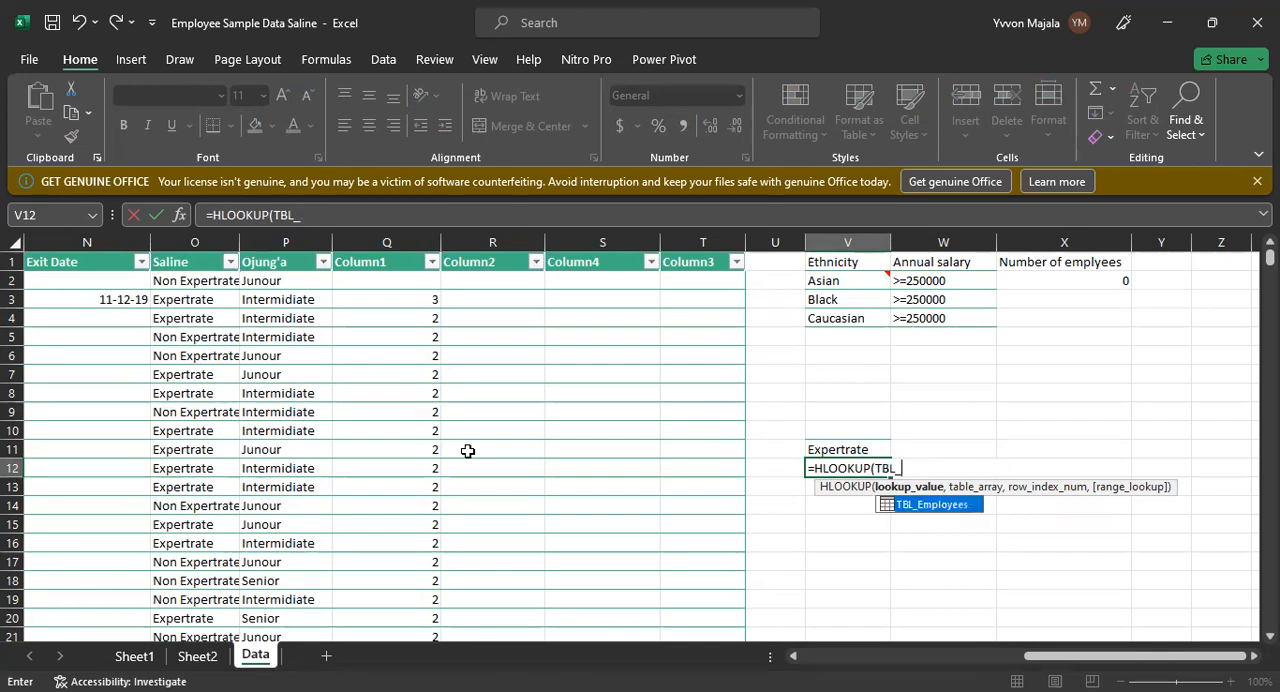
pyautogui.press('BackSpace')
pyautogui.press('BackSpace')
pyautogui.press('BackSpace')
pyautogui.press('BackSpace')
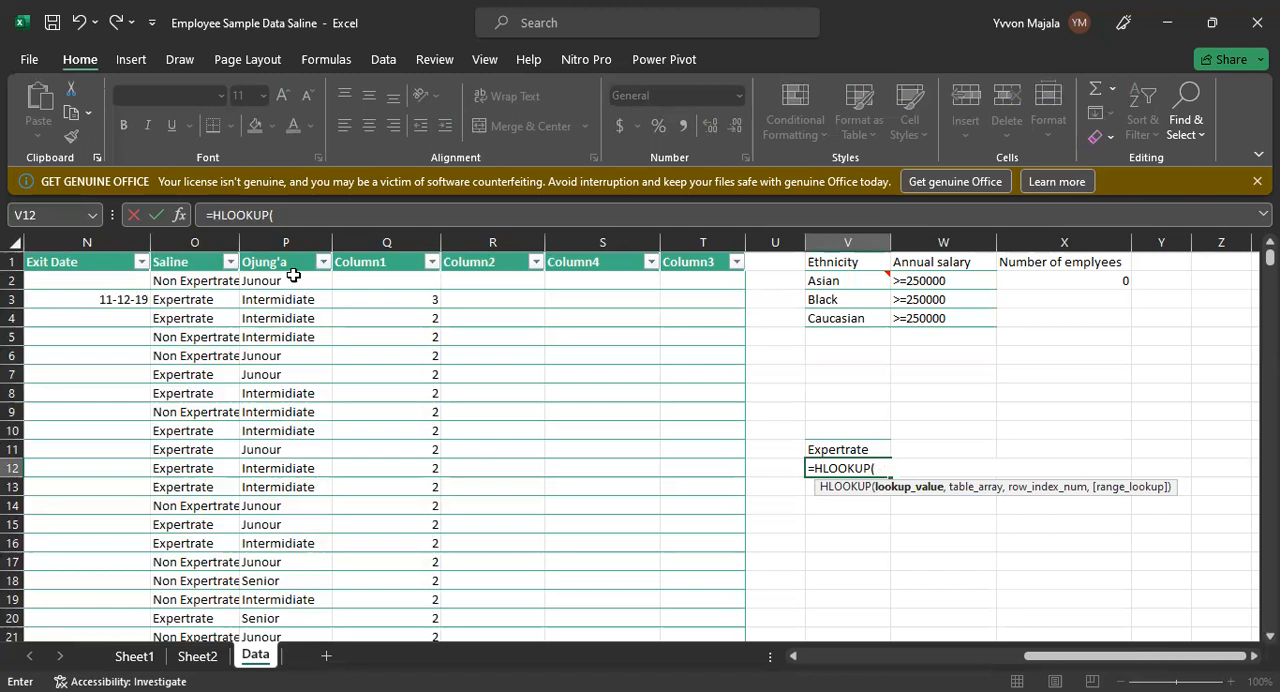
pyautogui.click(211, 262)
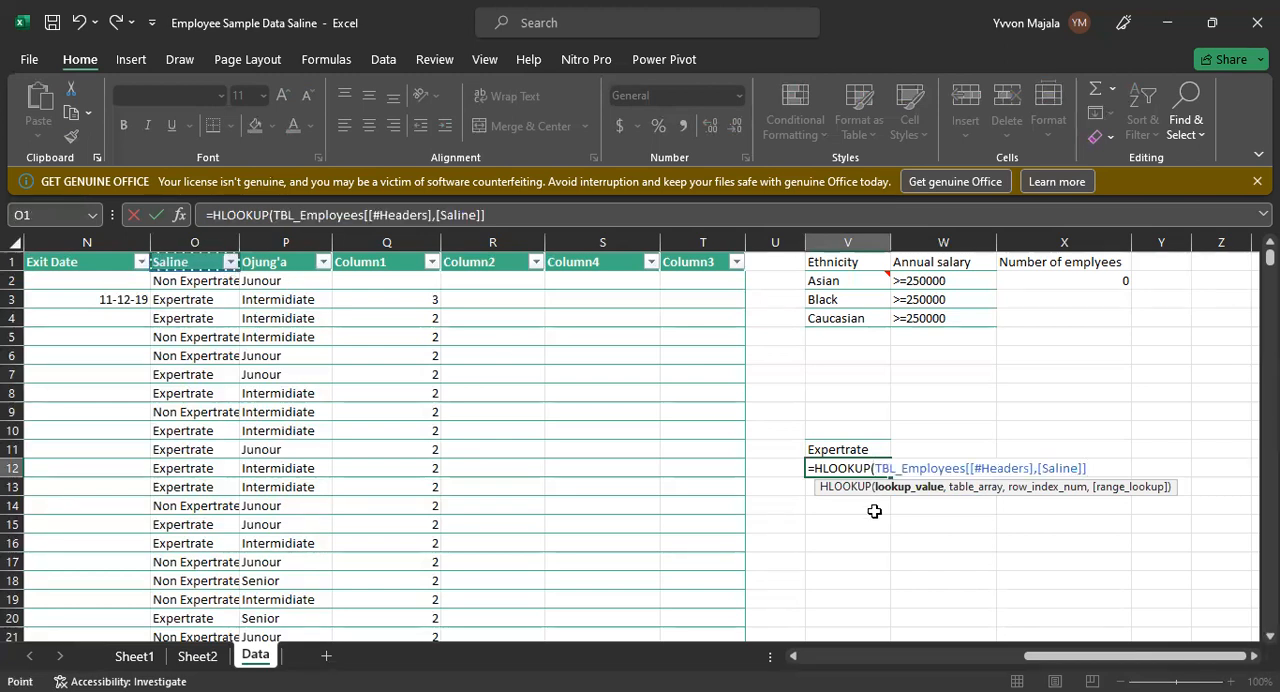
pyautogui.press('BackSpace')
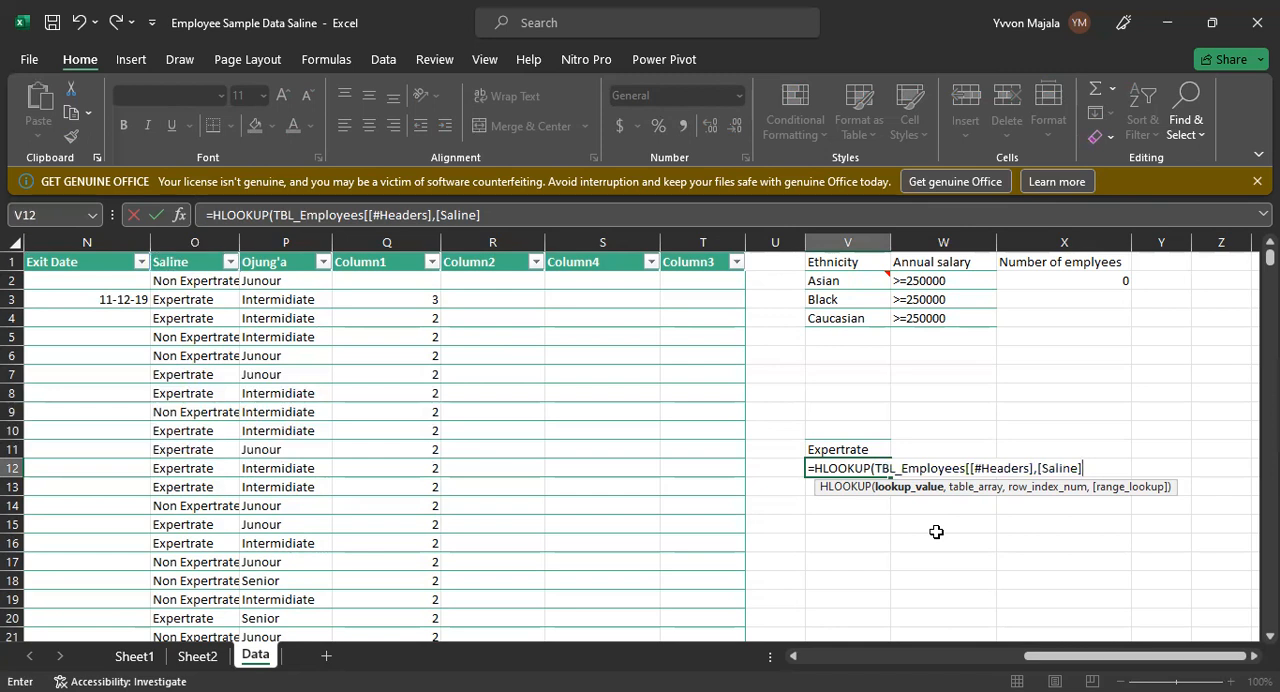
pyautogui.press('BackSpace')
pyautogui.press('BackSpace')
pyautogui.press('BackSpace')
pyautogui.press('BackSpace')
pyautogui.press('BackSpace')
pyautogui.press('BackSpace')
pyautogui.press('BackSpace')
pyautogui.press('BackSpace')
pyautogui.press('BackSpace')
pyautogui.press('BackSpace')
pyautogui.press('BackSpace')
pyautogui.press('BackSpace')
pyautogui.press('BackSpace')
pyautogui.press('BackSpace')
pyautogui.press('BackSpace')
pyautogui.press('BackSpace')
pyautogui.press('BackSpace')
pyautogui.press('BackSpace')
pyautogui.press('BackSpace')
pyautogui.press('BackSpace')
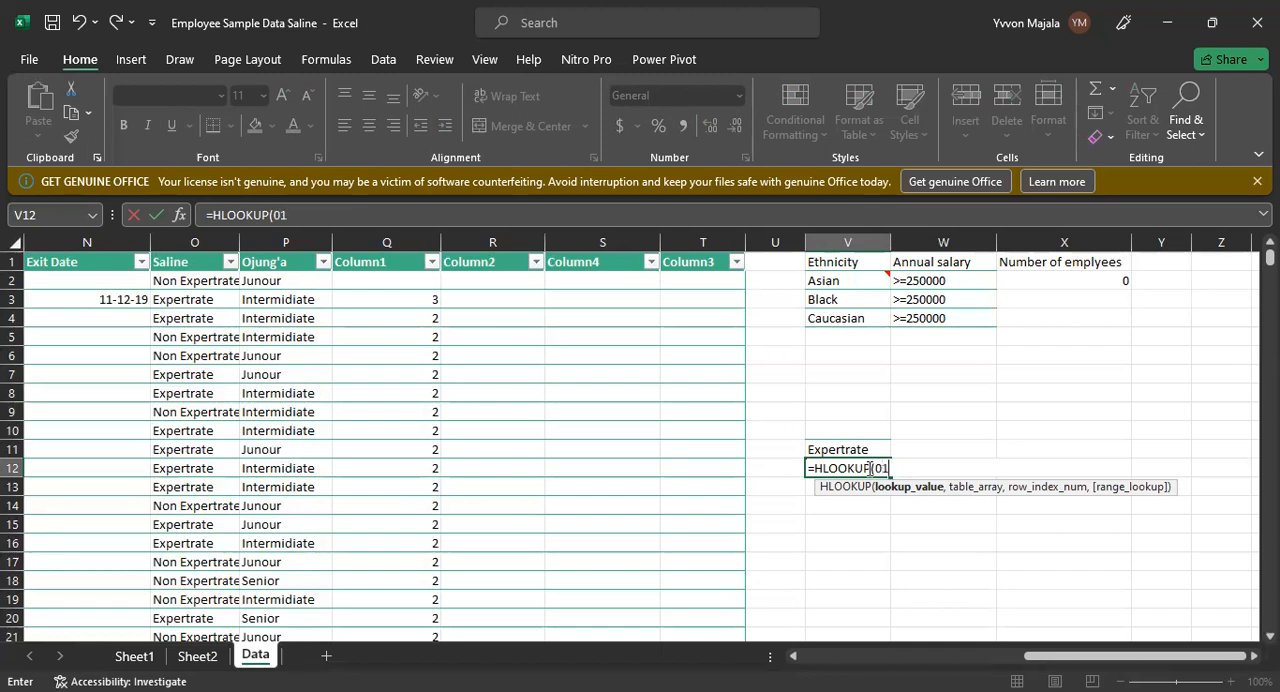
# Step: Set the lookup value of the V12 HLOOKUP formula to O1, the Saline header cell
pyautogui.press('BackSpace')
pyautogui.press('BackSpace')
pyautogui.write('O1,')
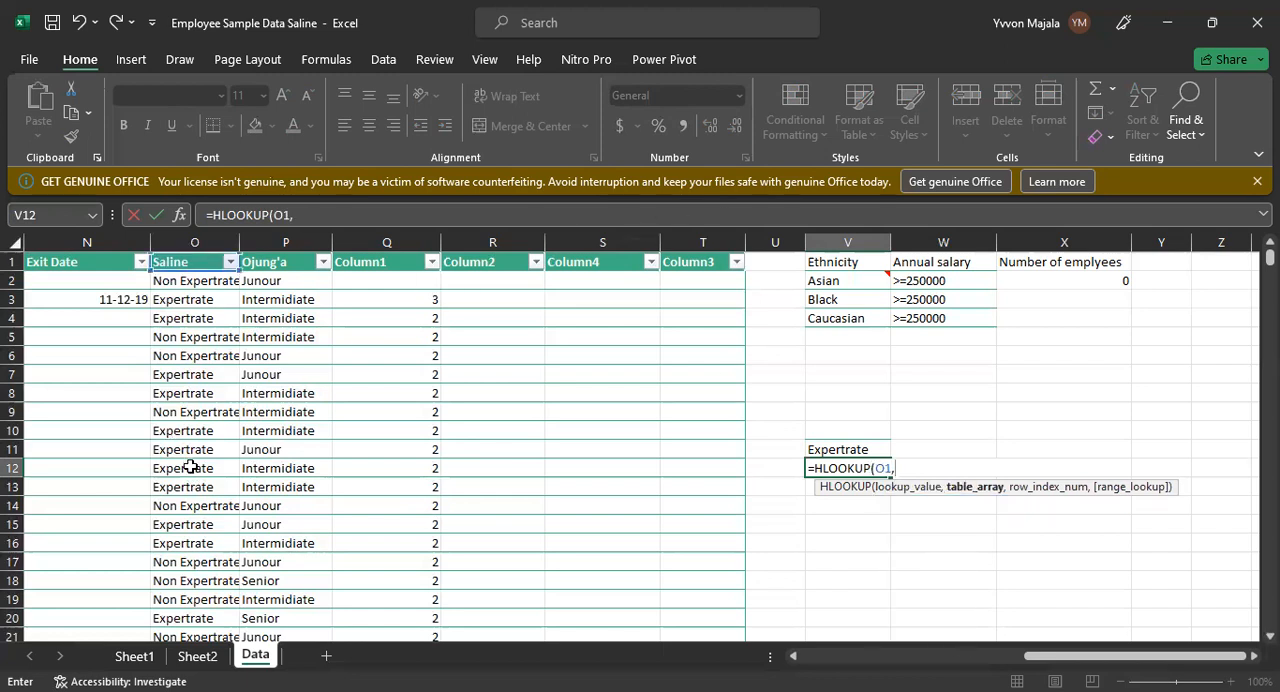
pyautogui.click(198, 374)
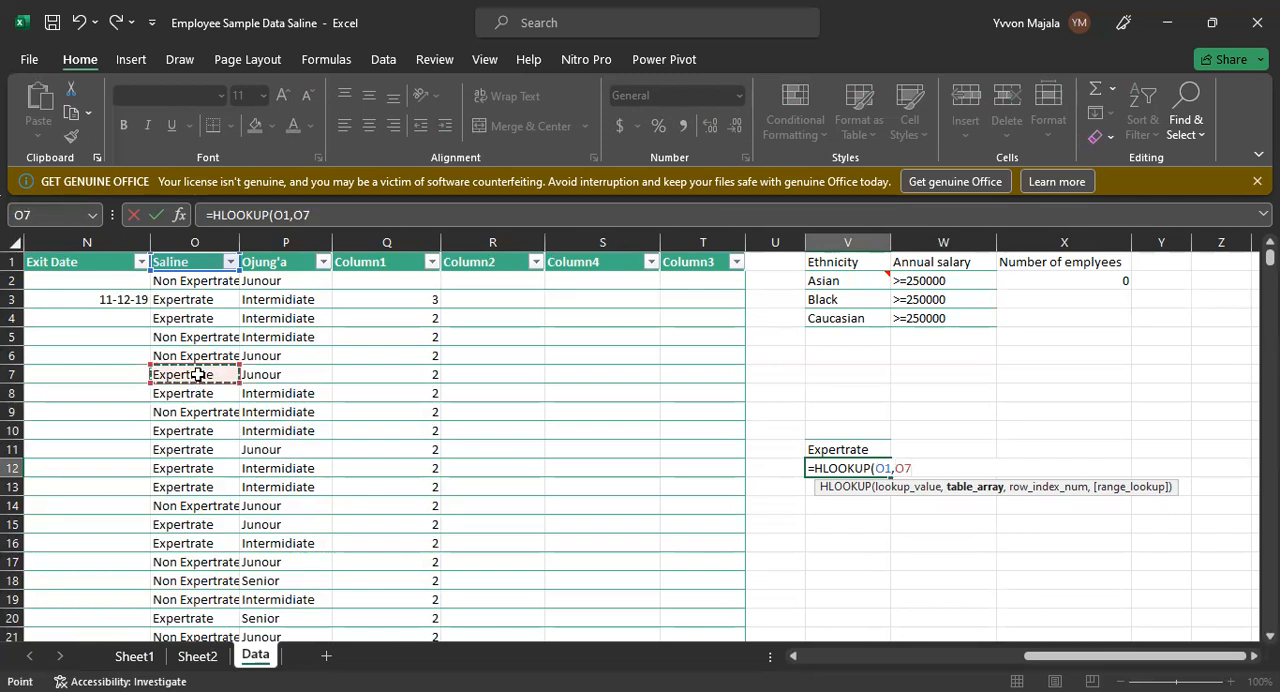
pyautogui.press('BackSpace')
pyautogui.press('BackSpace')
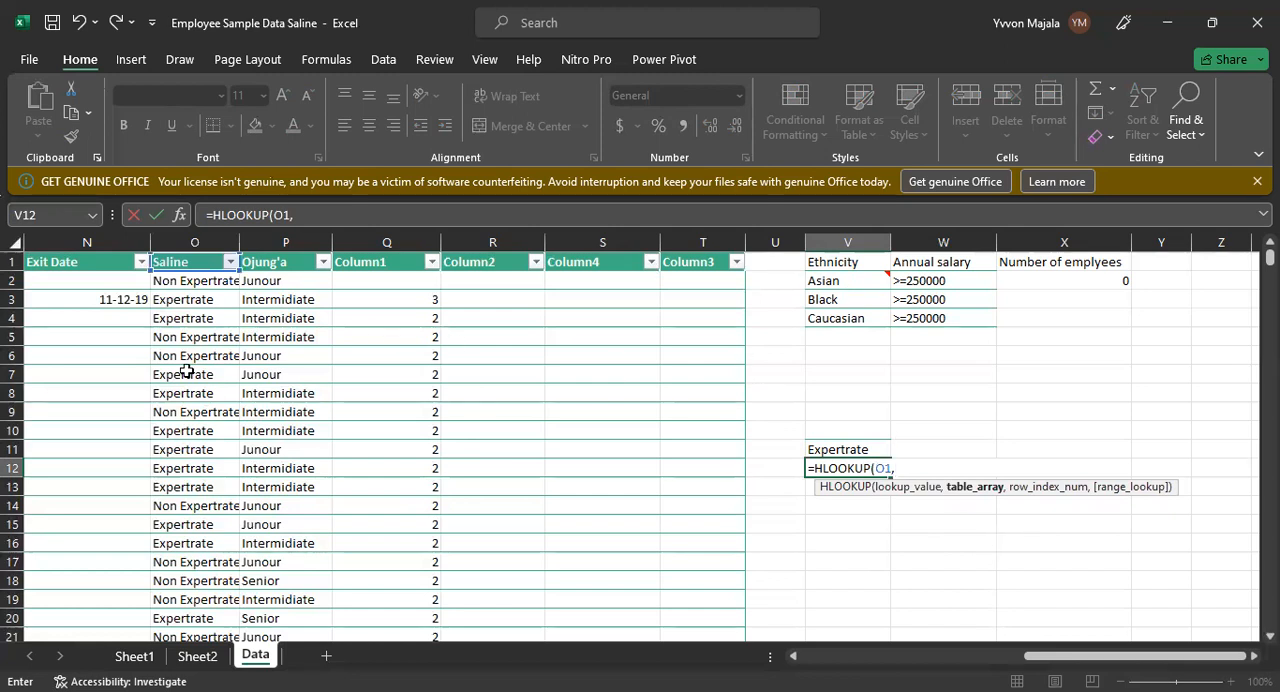
# Step: Complete the V12 HLOOKUP formula with table array N1:Q19, row index 16 and 0 for an exact match
pyautogui.click(30, 262)
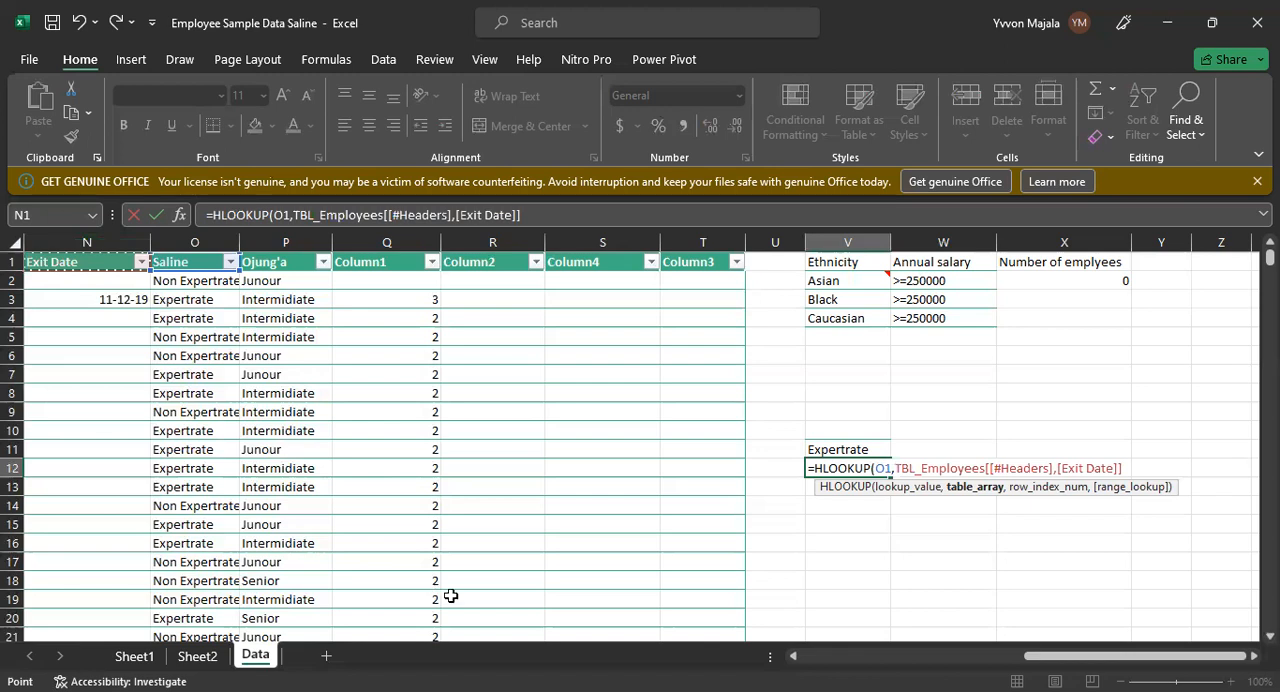
pyautogui.moveTo(451, 596); pyautogui.dragTo(434, 597)
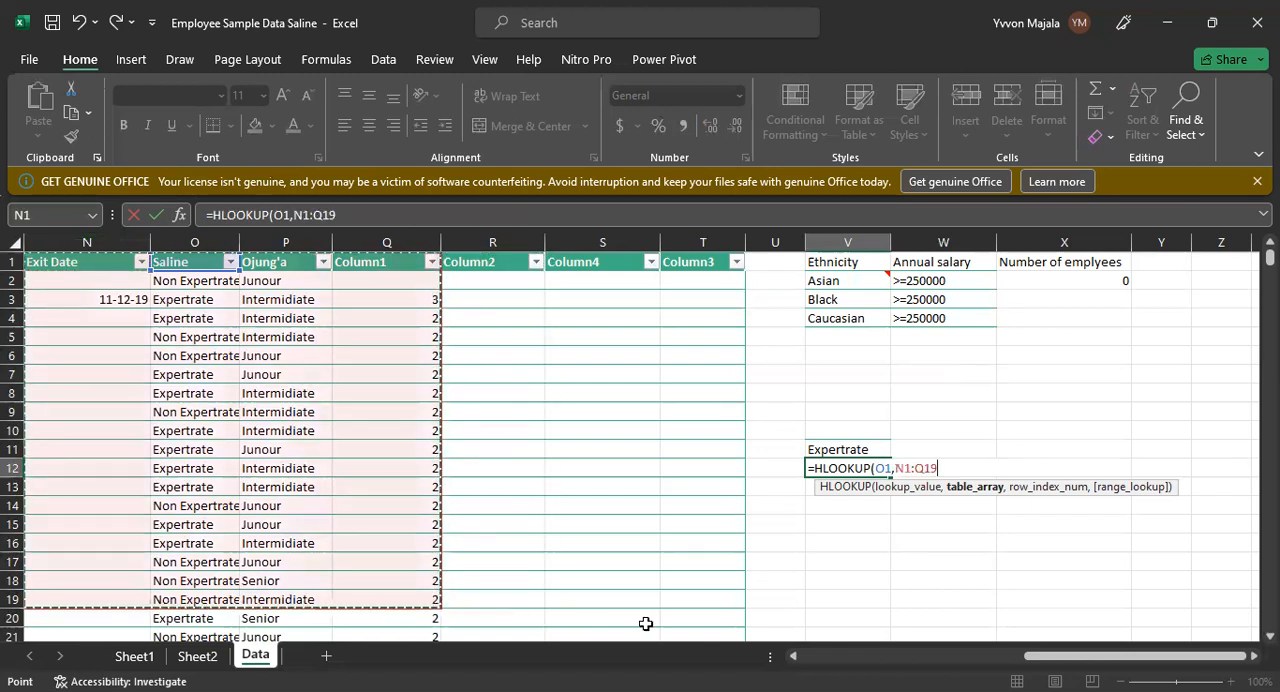
pyautogui.write(',16')
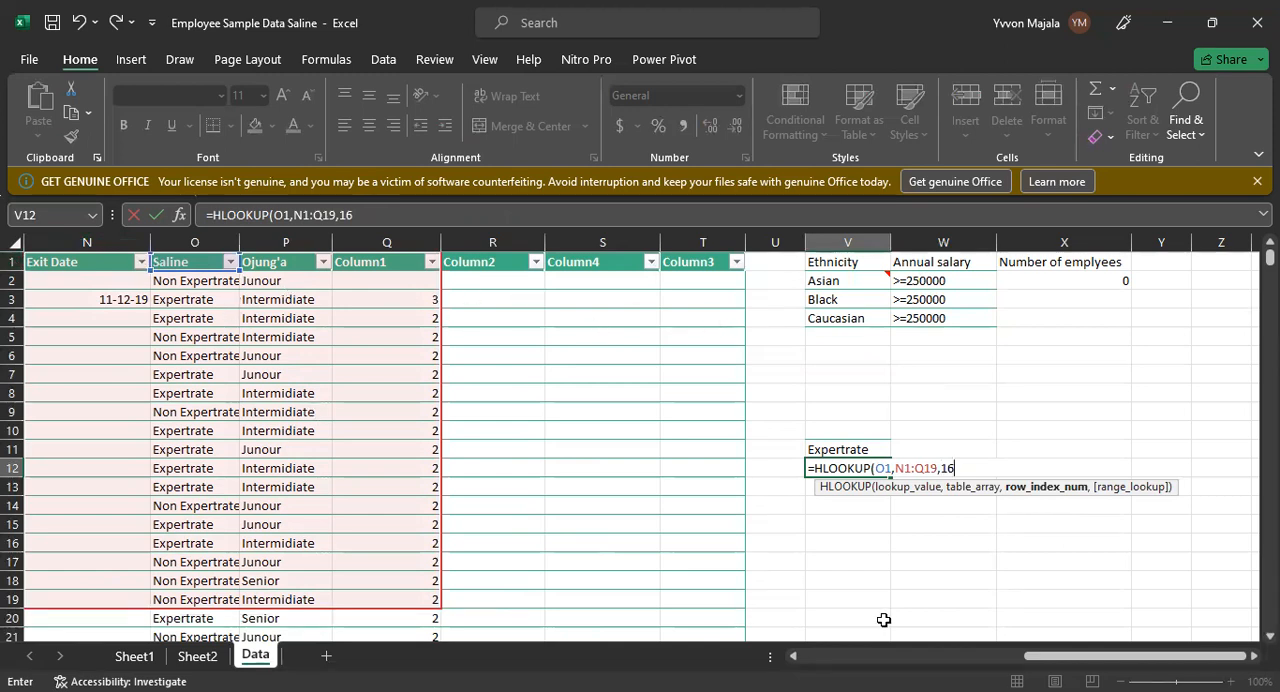
pyautogui.write(',0')
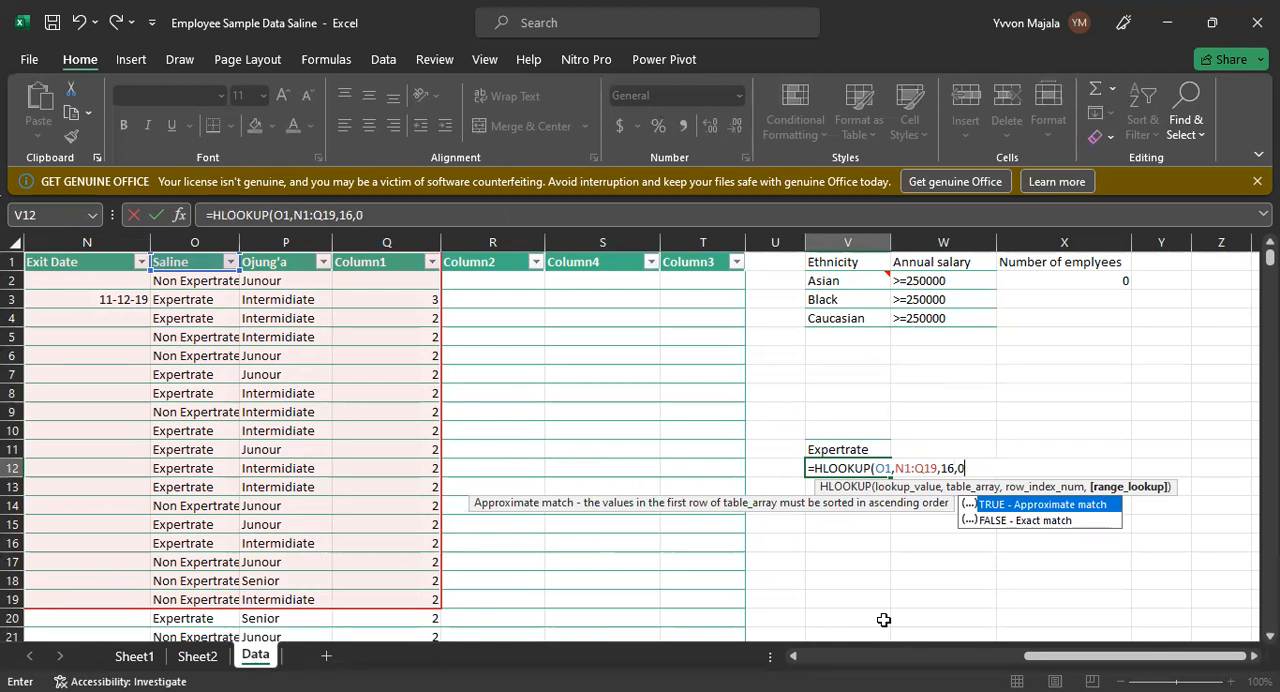
pyautogui.press('Return')
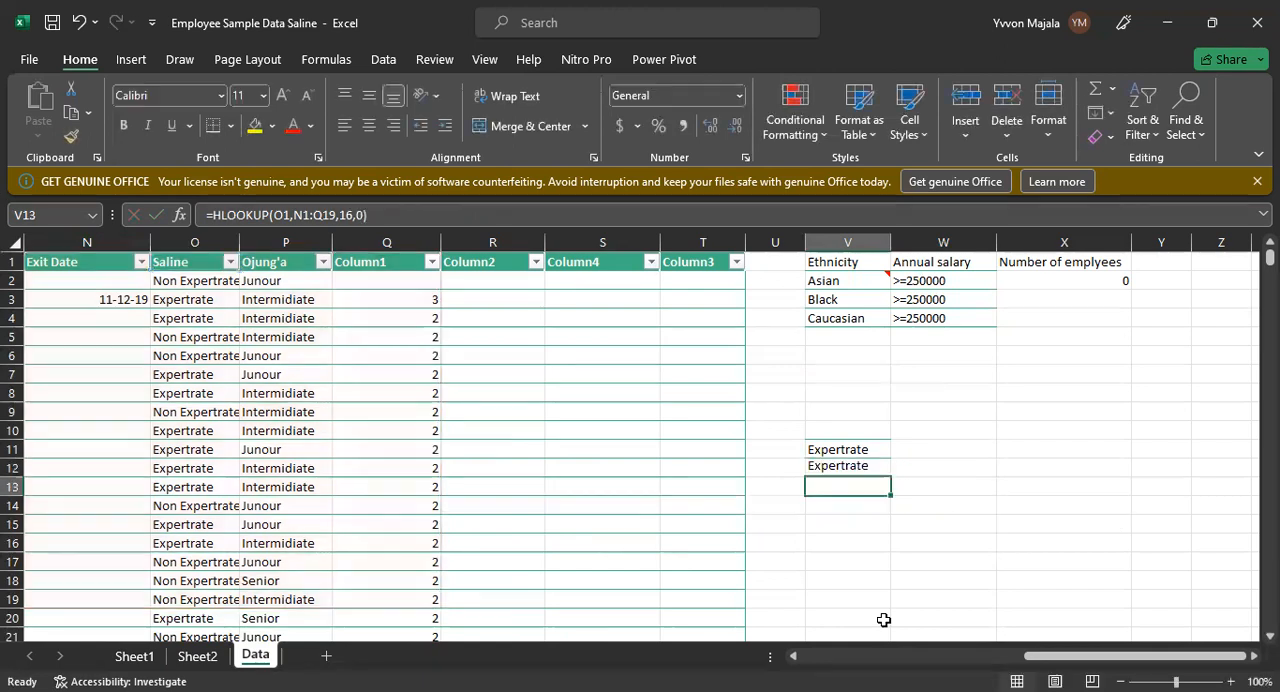
# Step: Compare the V12 HLOOKUP result with the Saline column entry in row 16
pyautogui.click(845, 467)
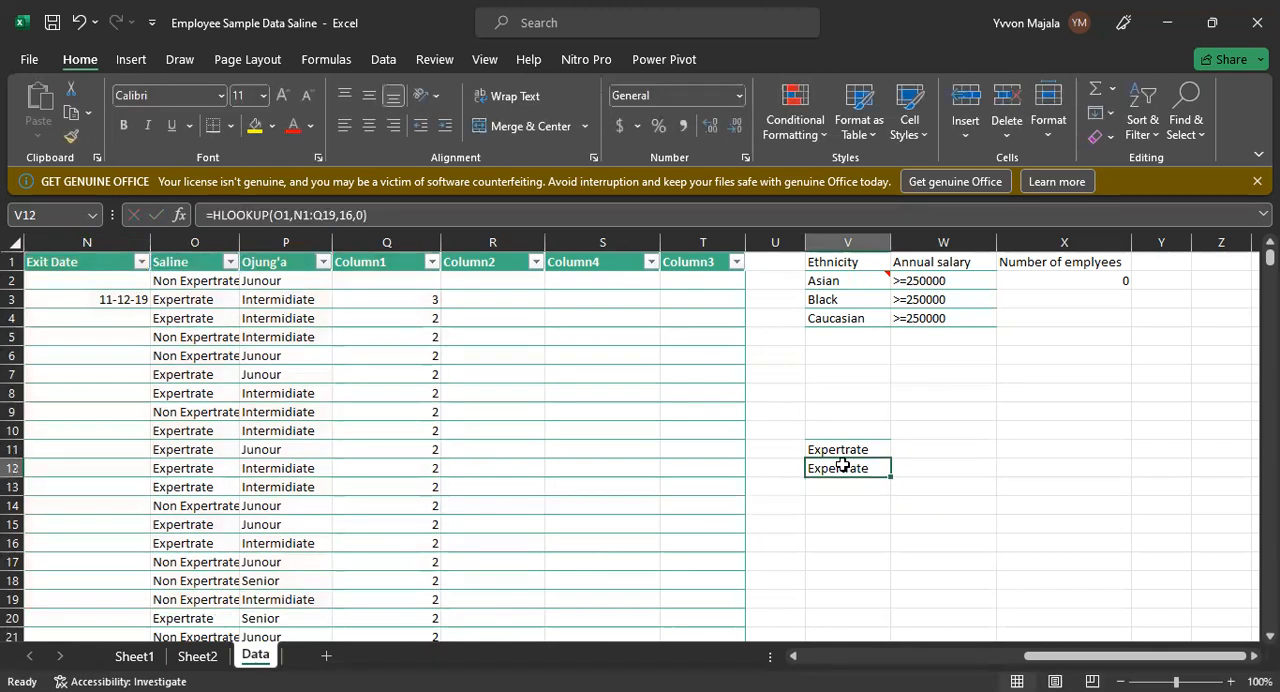
pyautogui.click(162, 562)
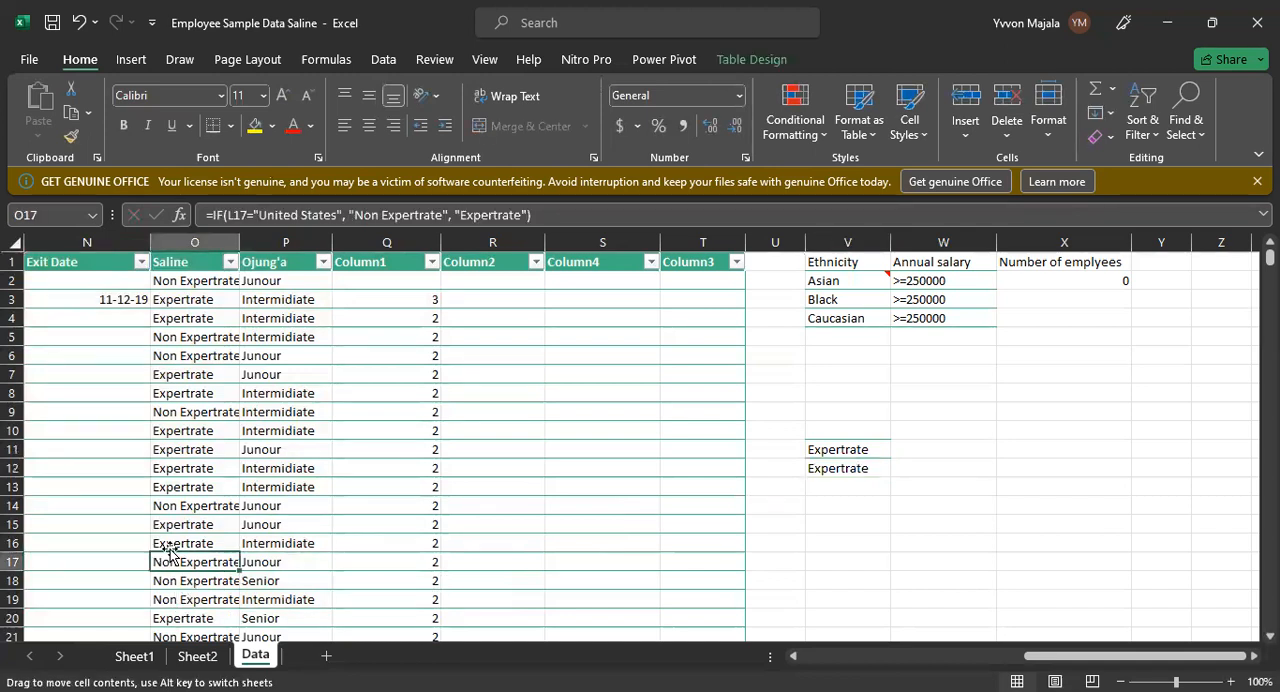
pyautogui.click(177, 541)
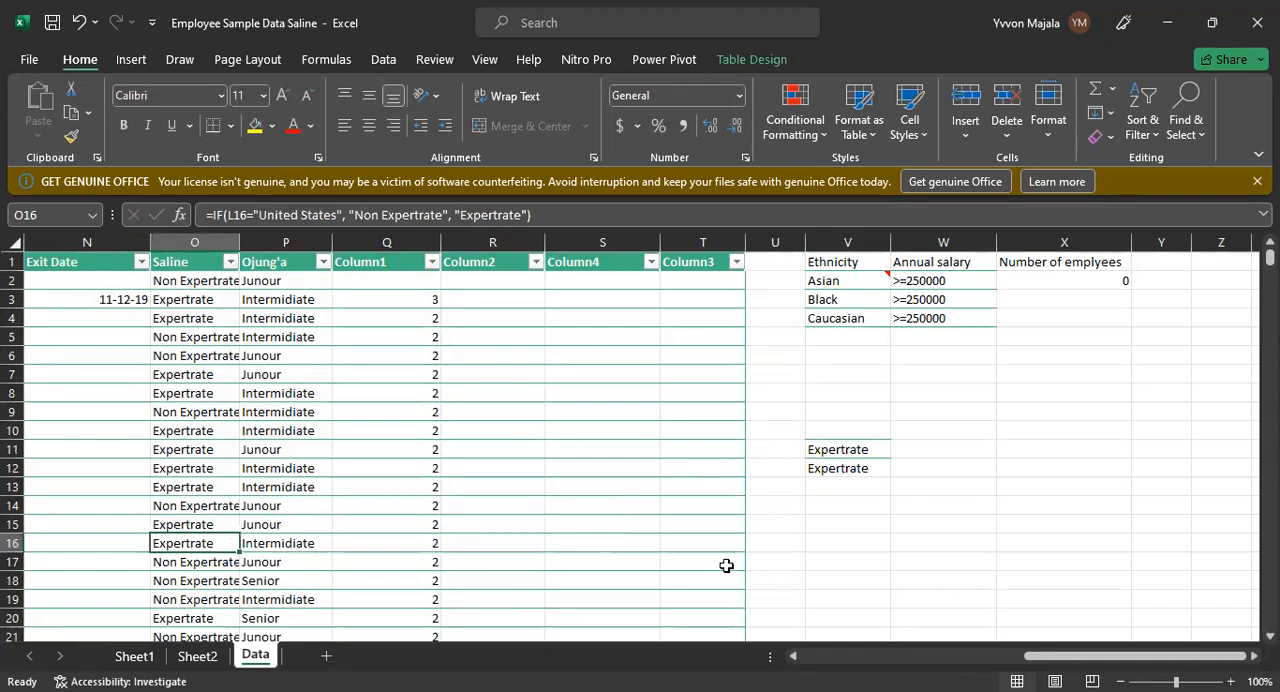
pyautogui.click(862, 468)
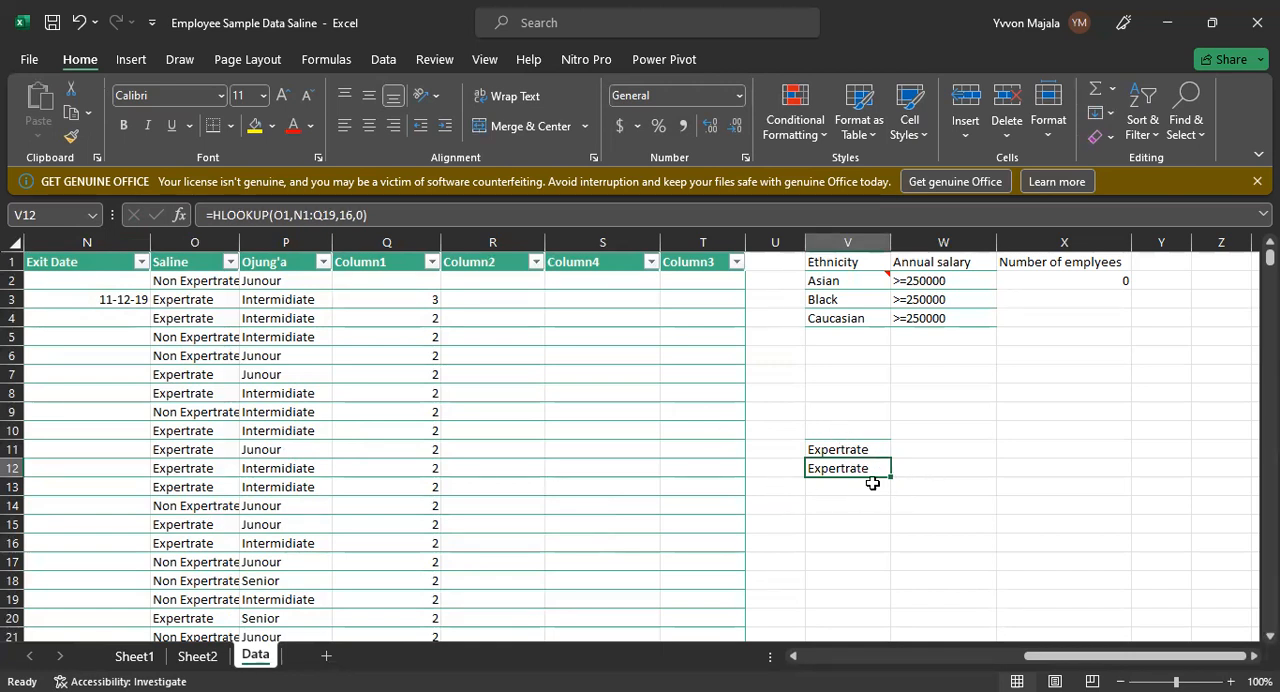
# Step: Start a VLOOKUP formula in W12 with Q1, the Column1 header cell, as the lookup value
pyautogui.click(907, 469)
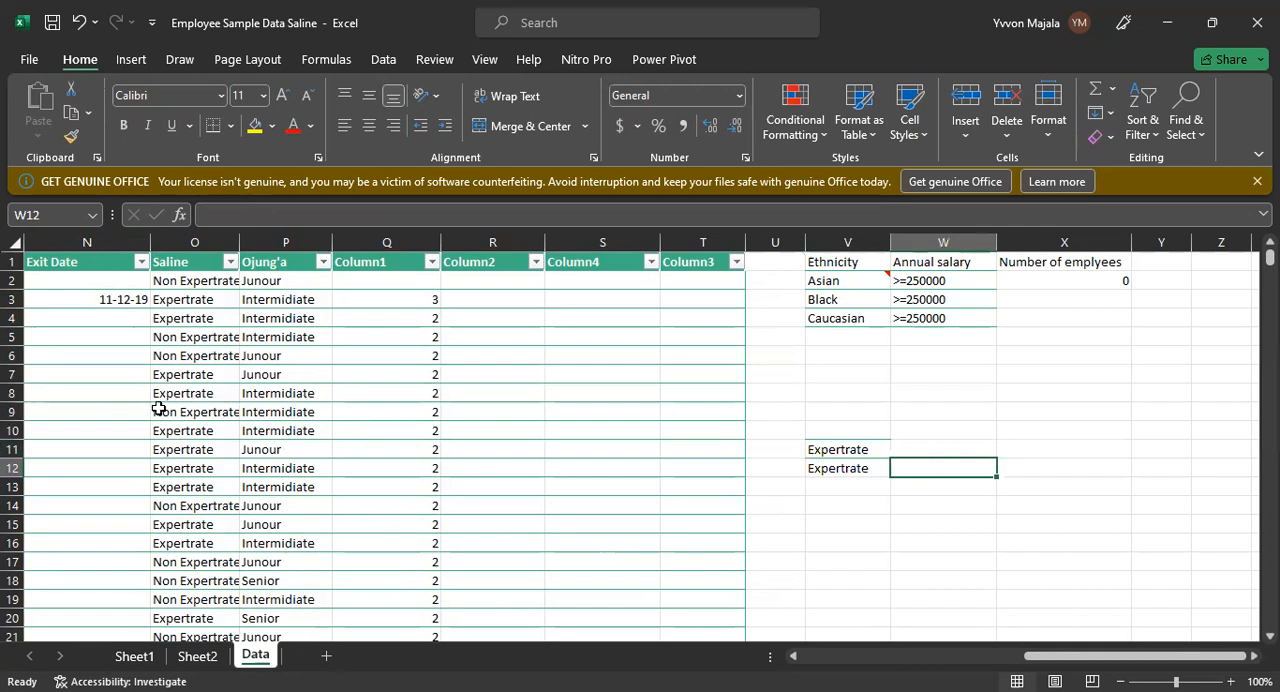
pyautogui.click(207, 355)
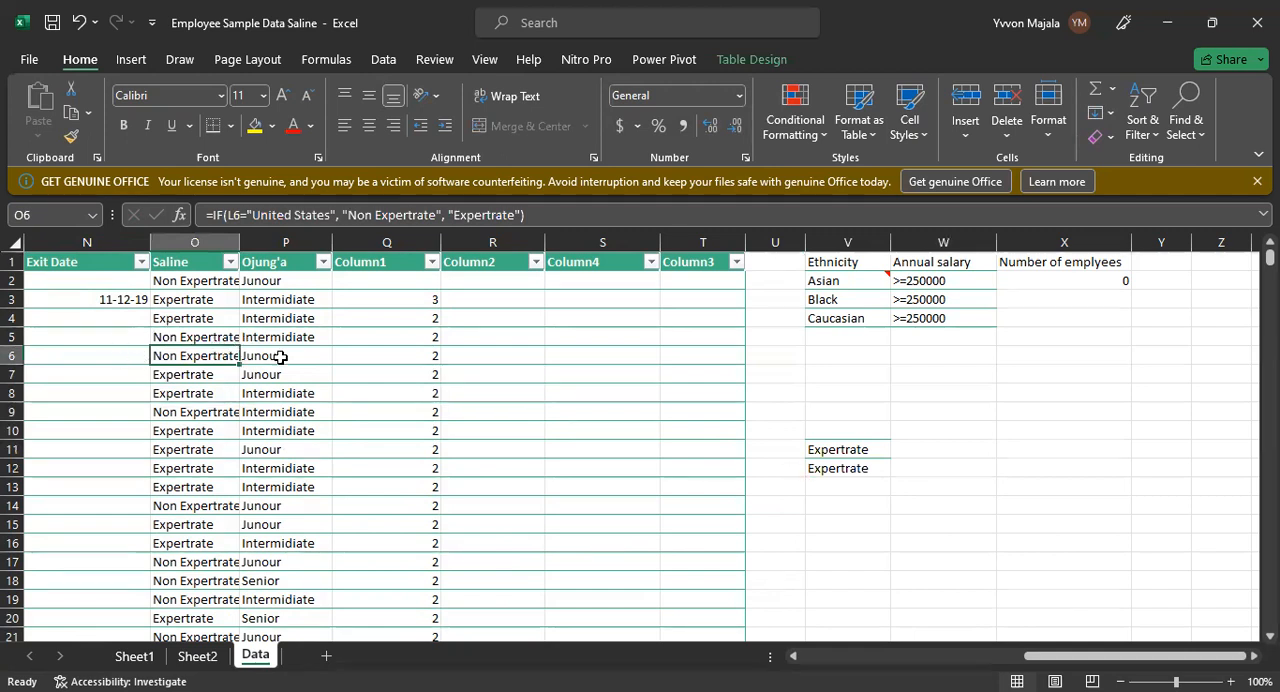
pyautogui.click(434, 357)
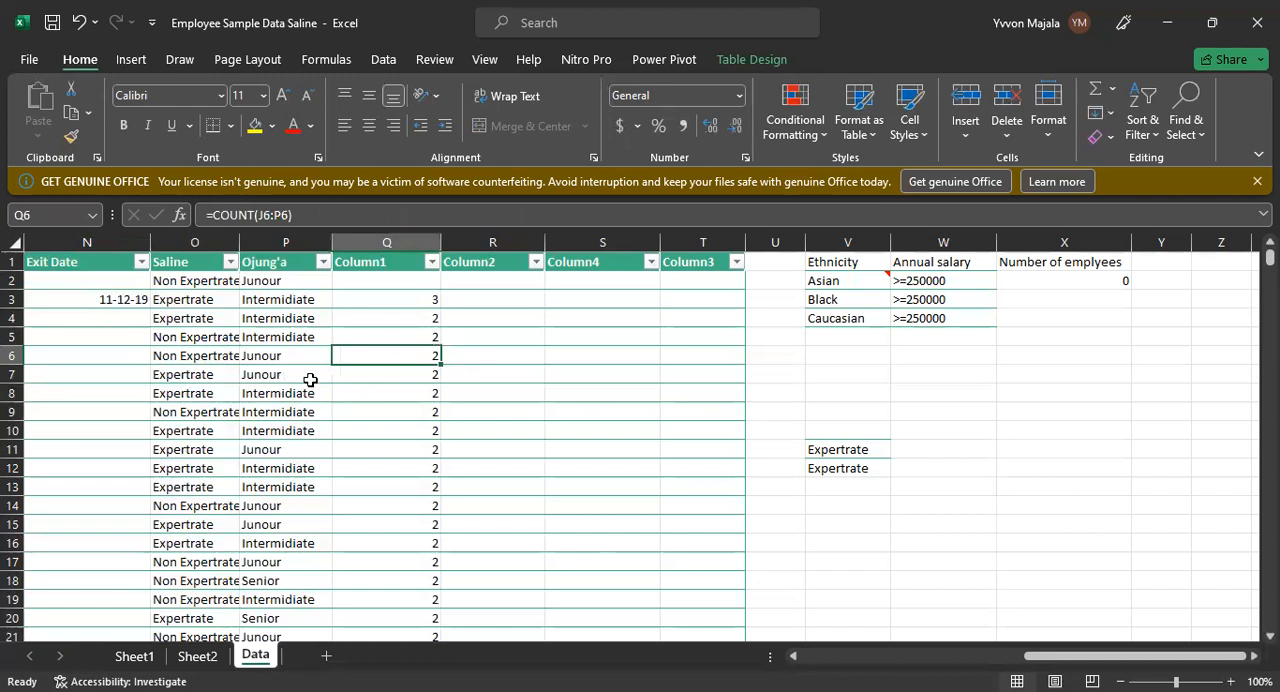
pyautogui.click(940, 465)
pyautogui.write('=')
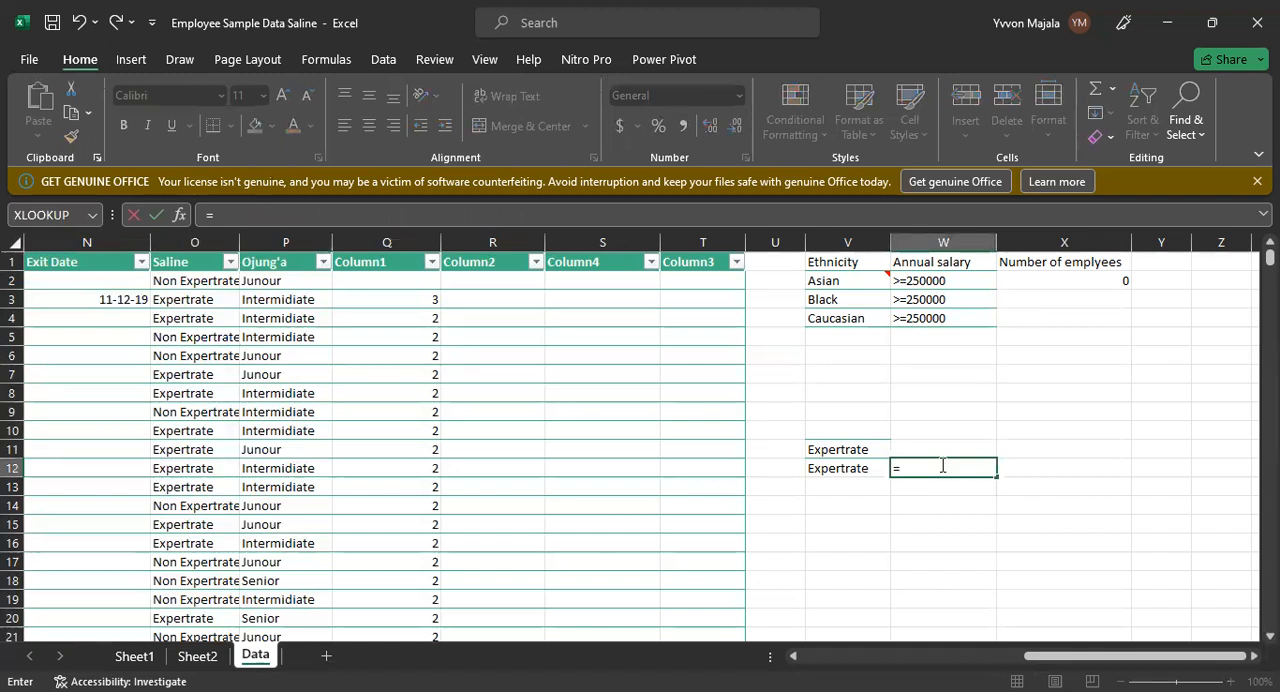
pyautogui.write('VLOOK')
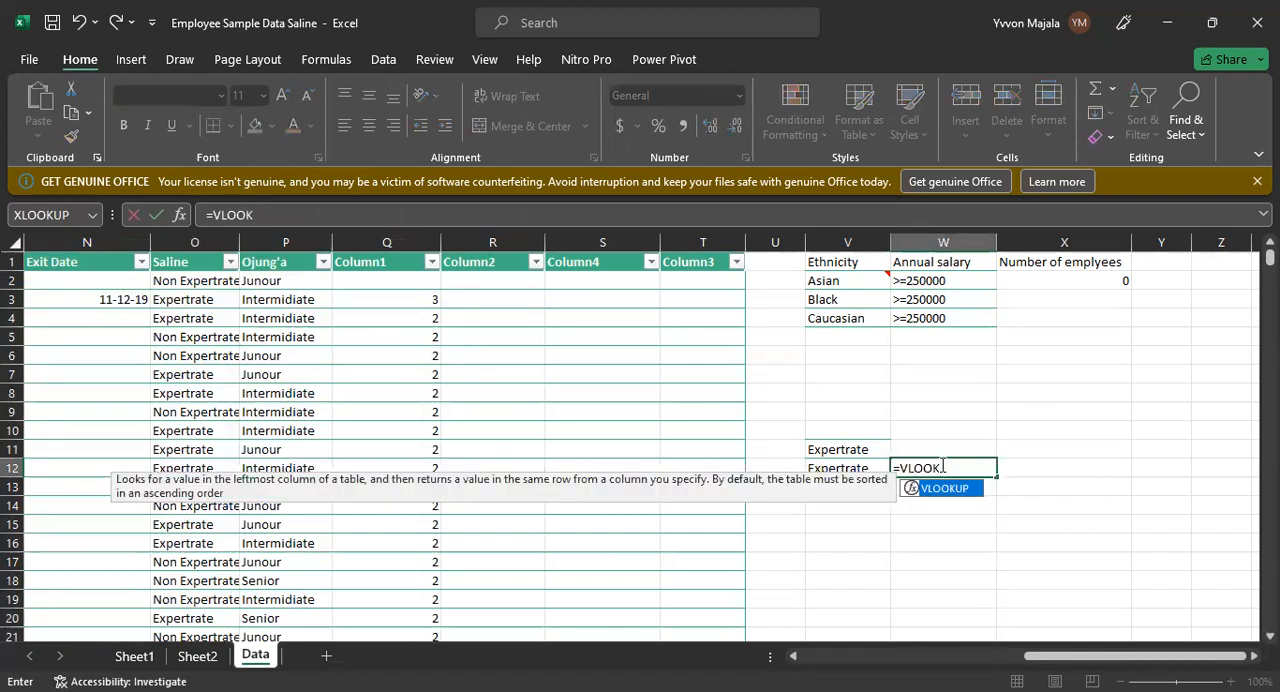
pyautogui.write('UP(')
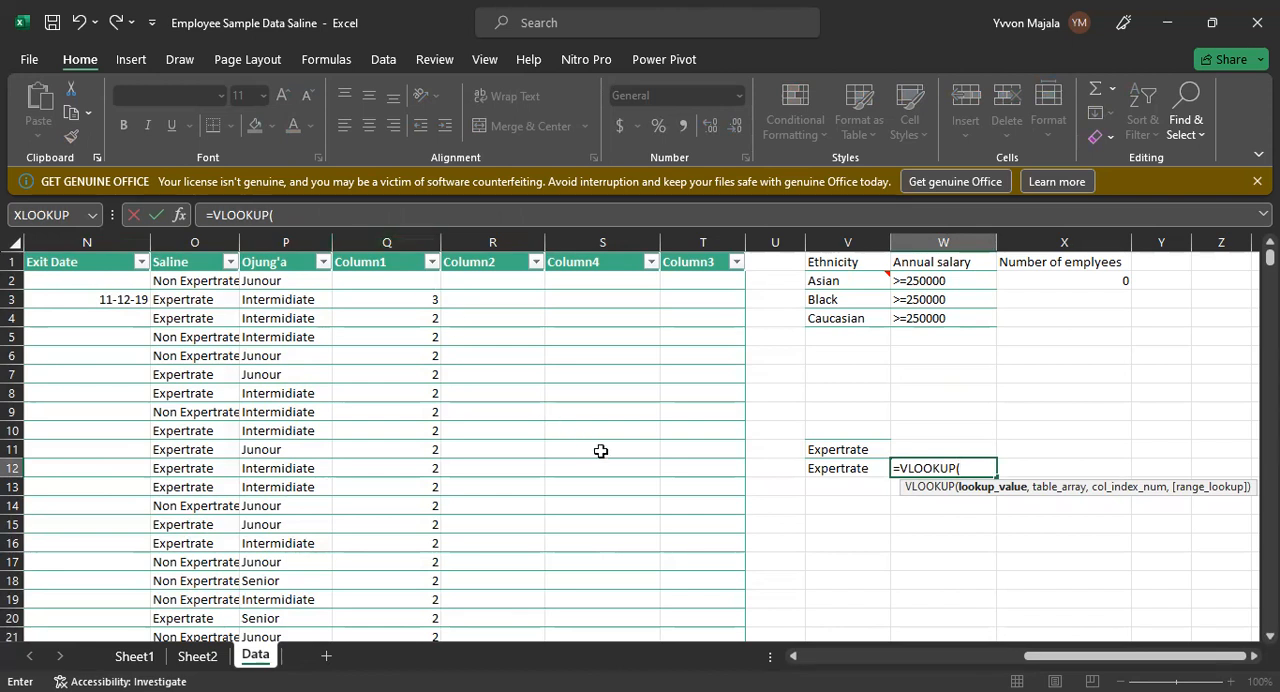
pyautogui.write('Q1,')
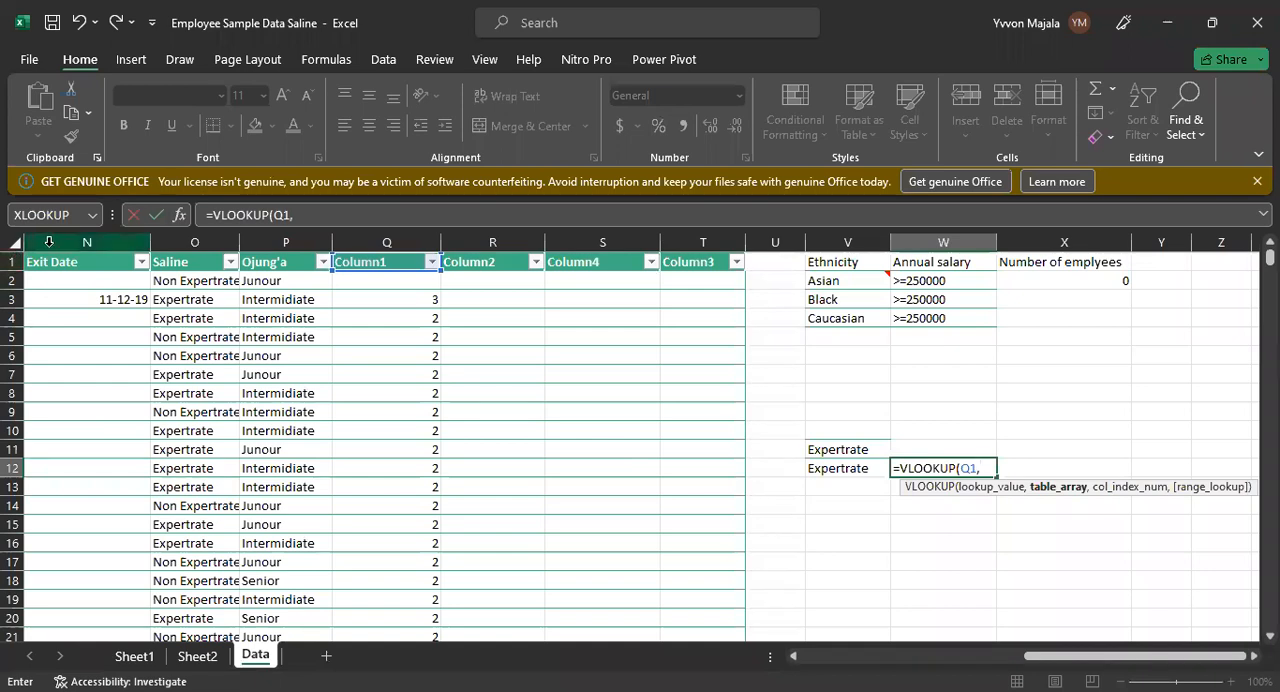
# Step: Complete the W12 formula with table array N1:Q20, index number 6 and 0 for an exact match
pyautogui.click(80, 262)
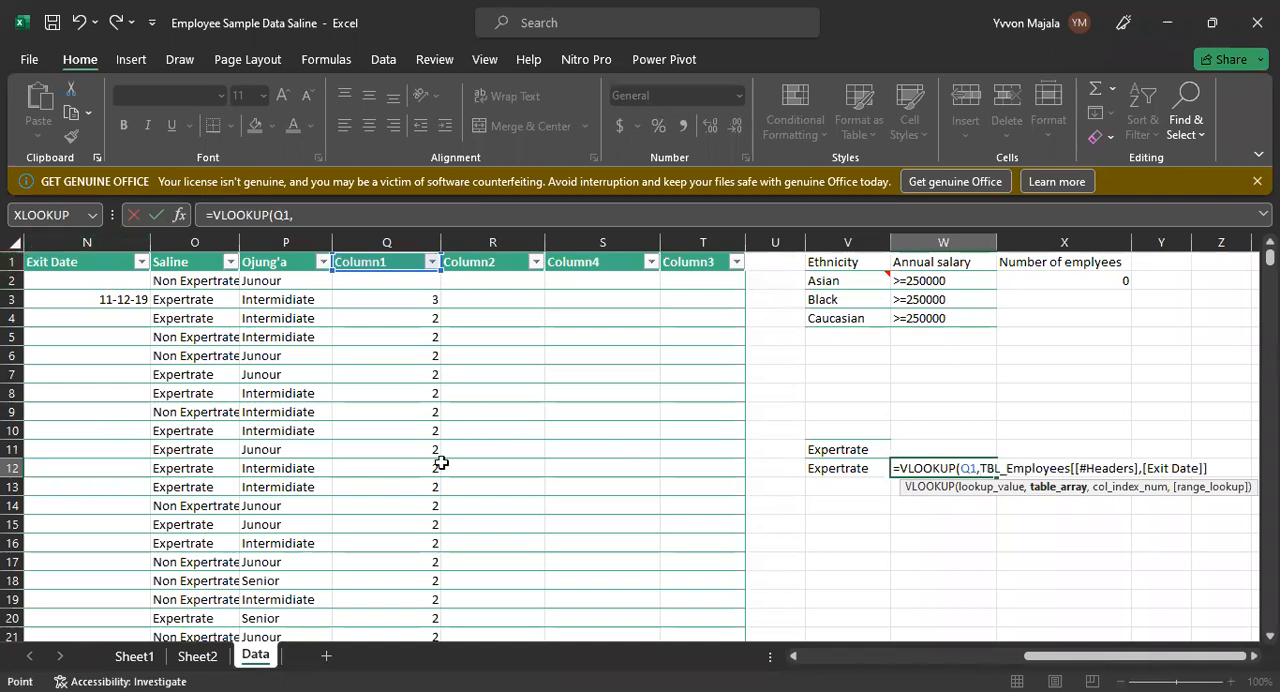
pyautogui.moveTo(425, 607); pyautogui.dragTo(430, 620)
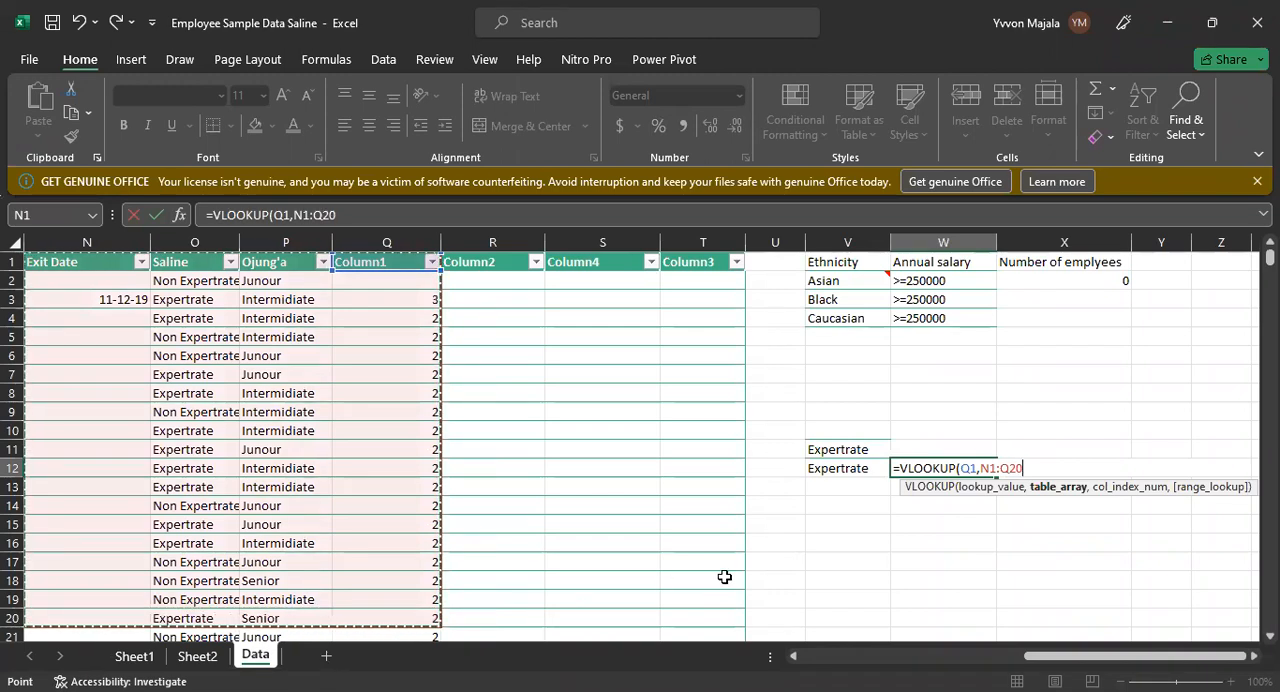
pyautogui.write(',')
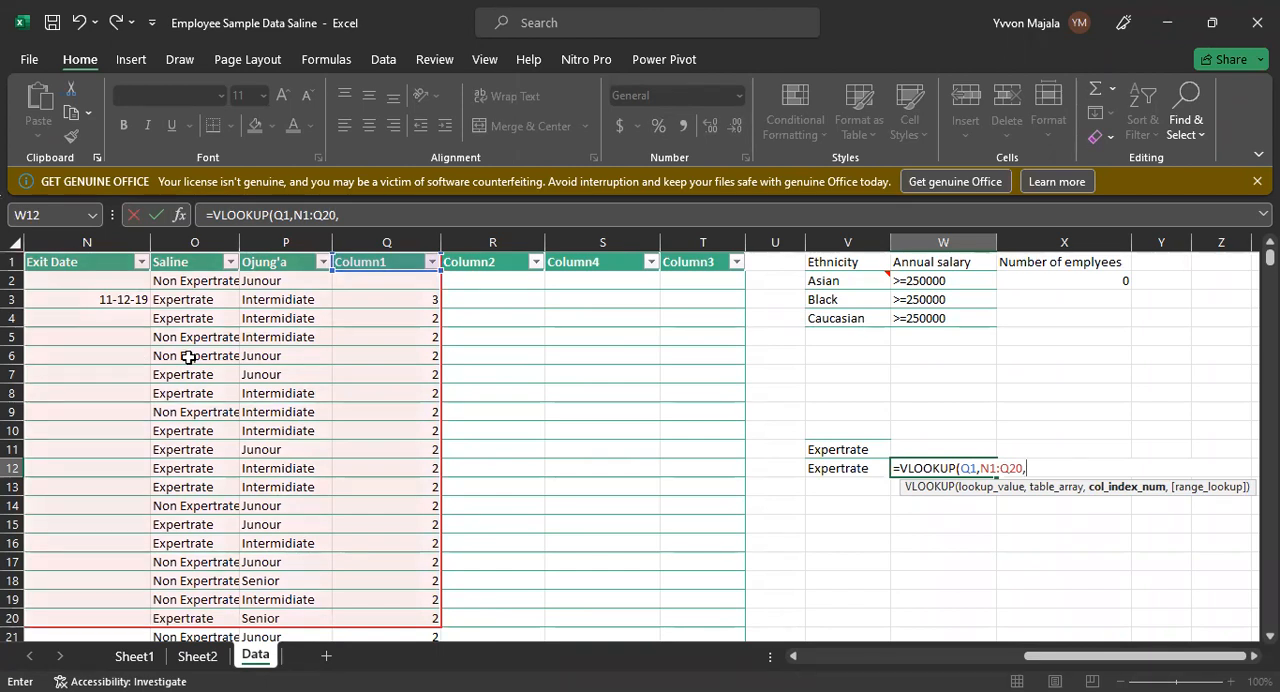
pyautogui.write('6,')
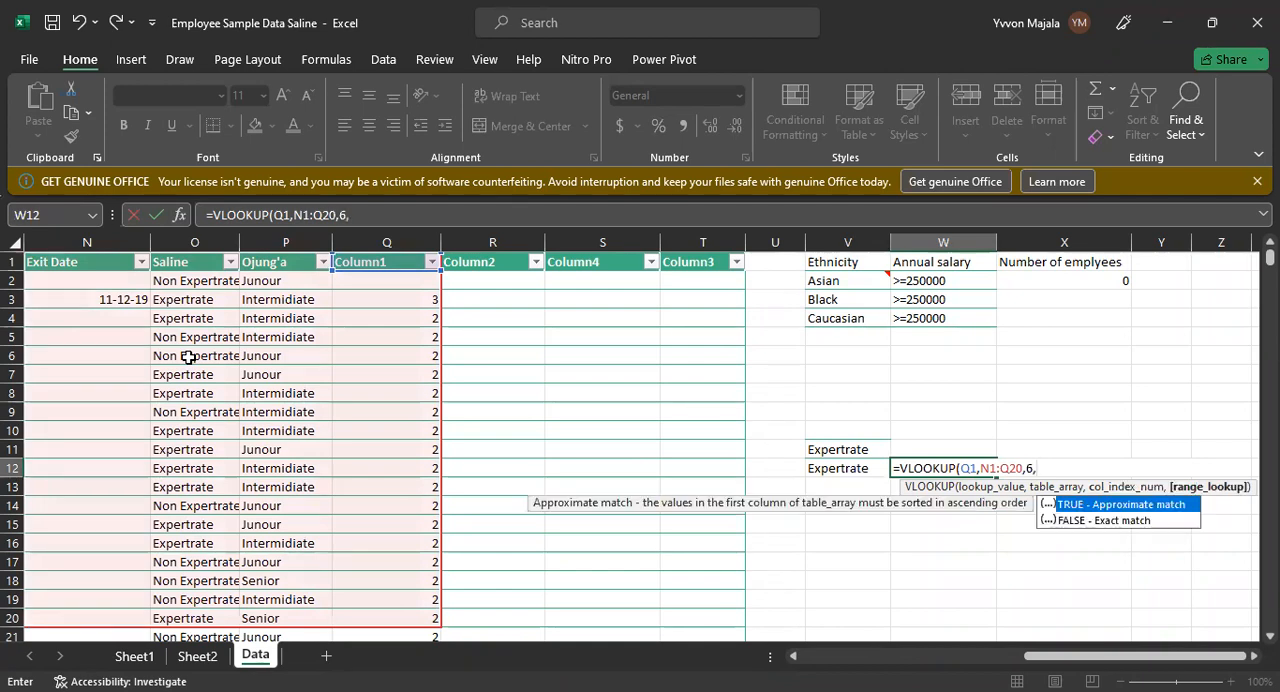
pyautogui.write('0')
pyautogui.press('Return')
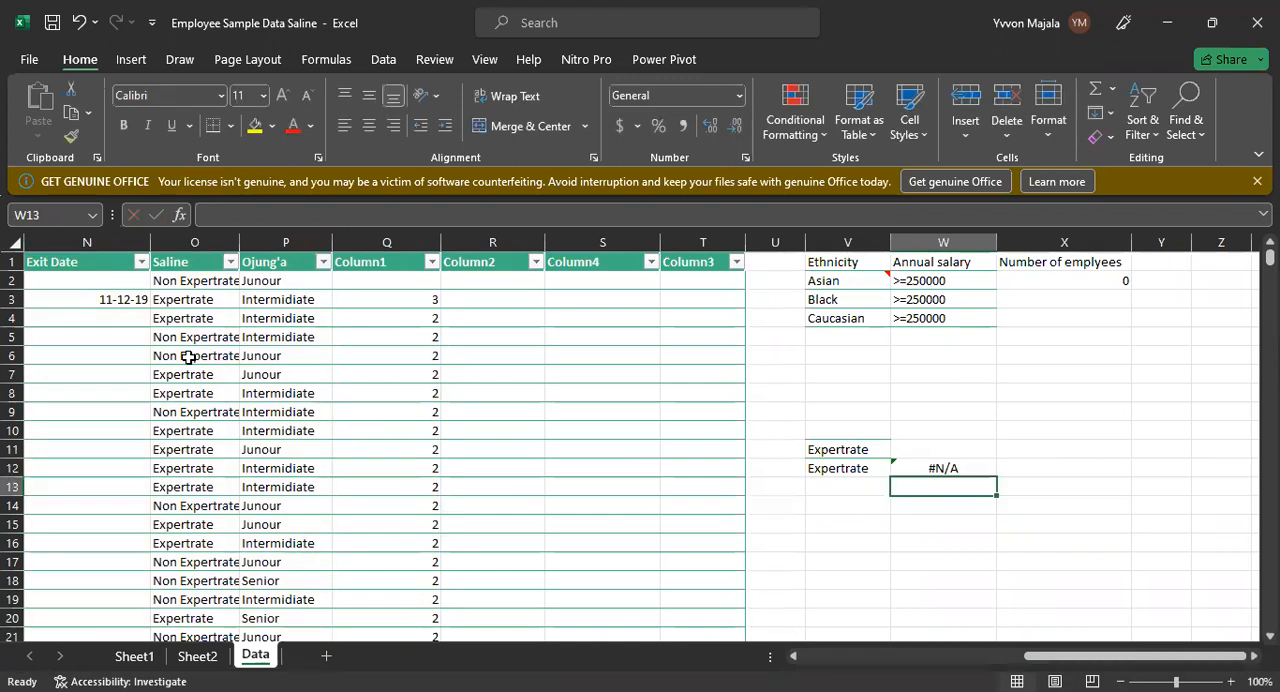
# Step: Check the W12 formula's lookup value against the Column1 header cell
pyautogui.click(913, 469)
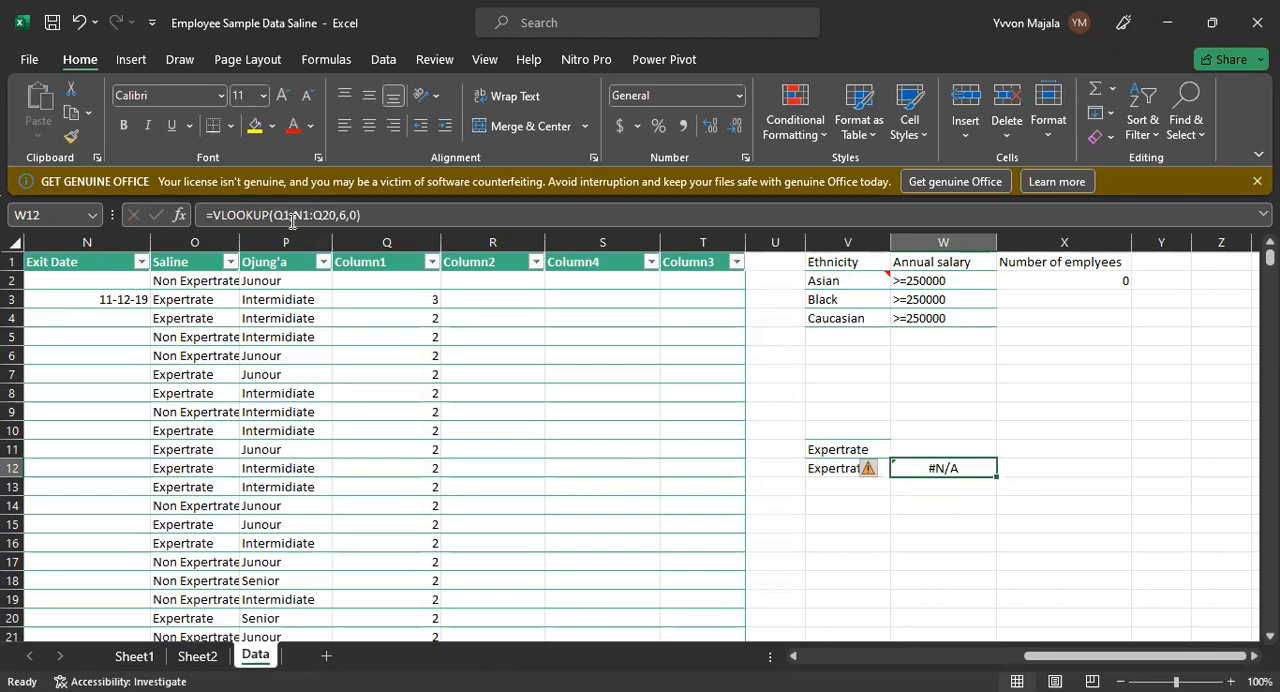
pyautogui.click(360, 261)
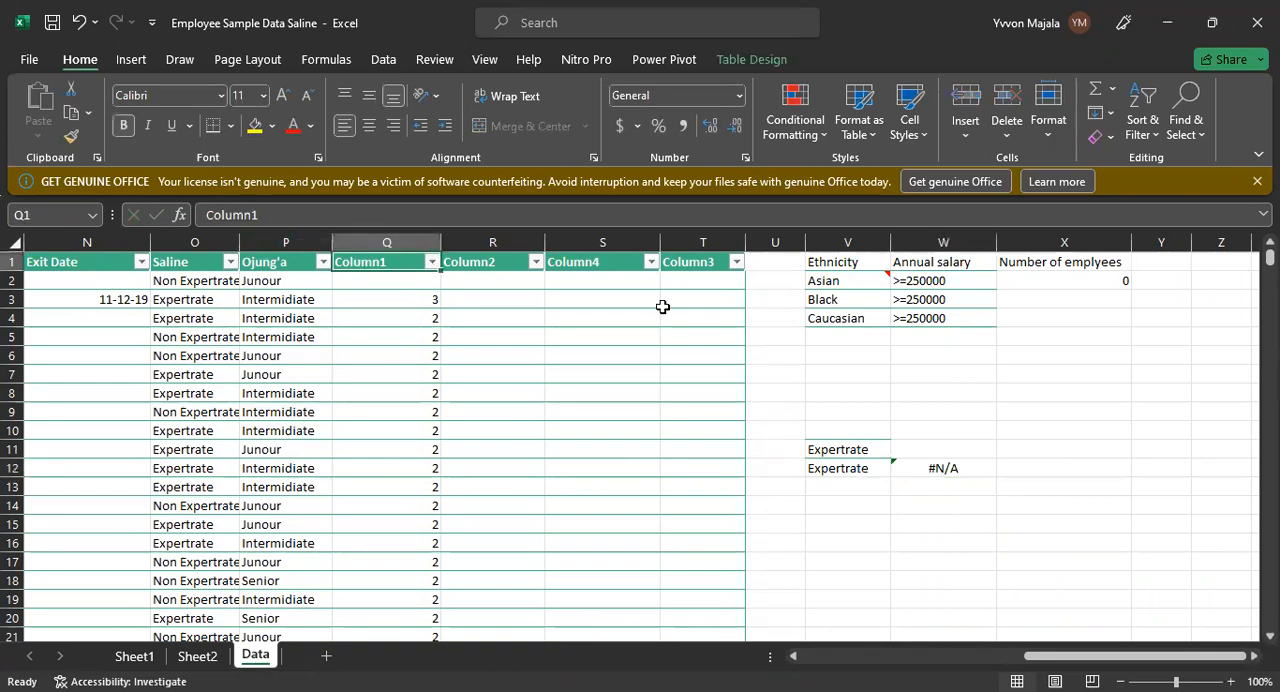
pyautogui.click(945, 472)
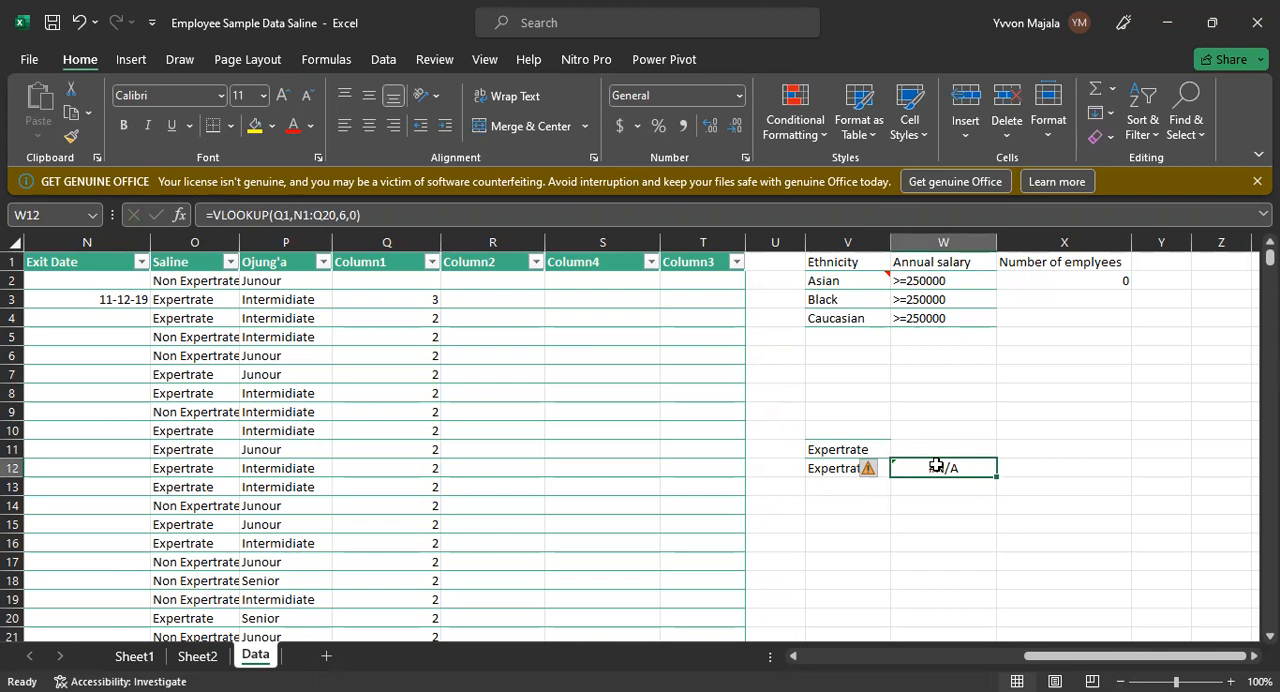
pyautogui.click(846, 485)
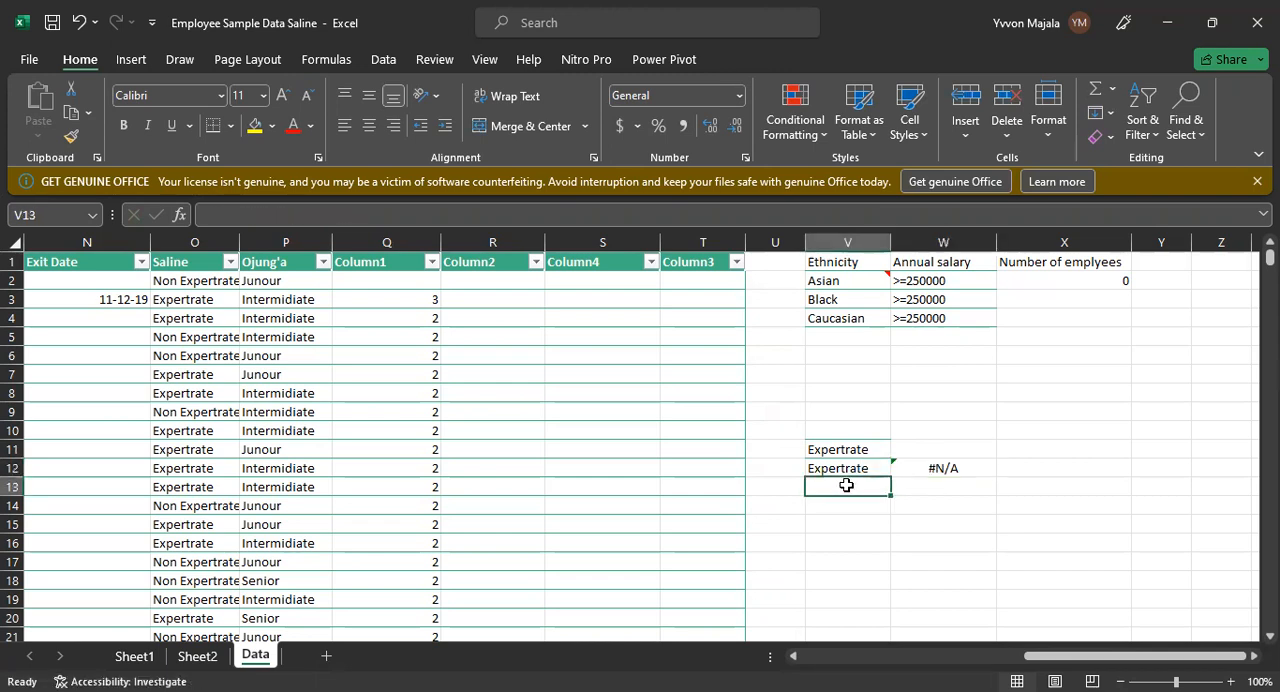
# Step: Change the function in the W12 formula from VLOOKUP to HLOOKUP, keeping its arguments
pyautogui.click(931, 467)
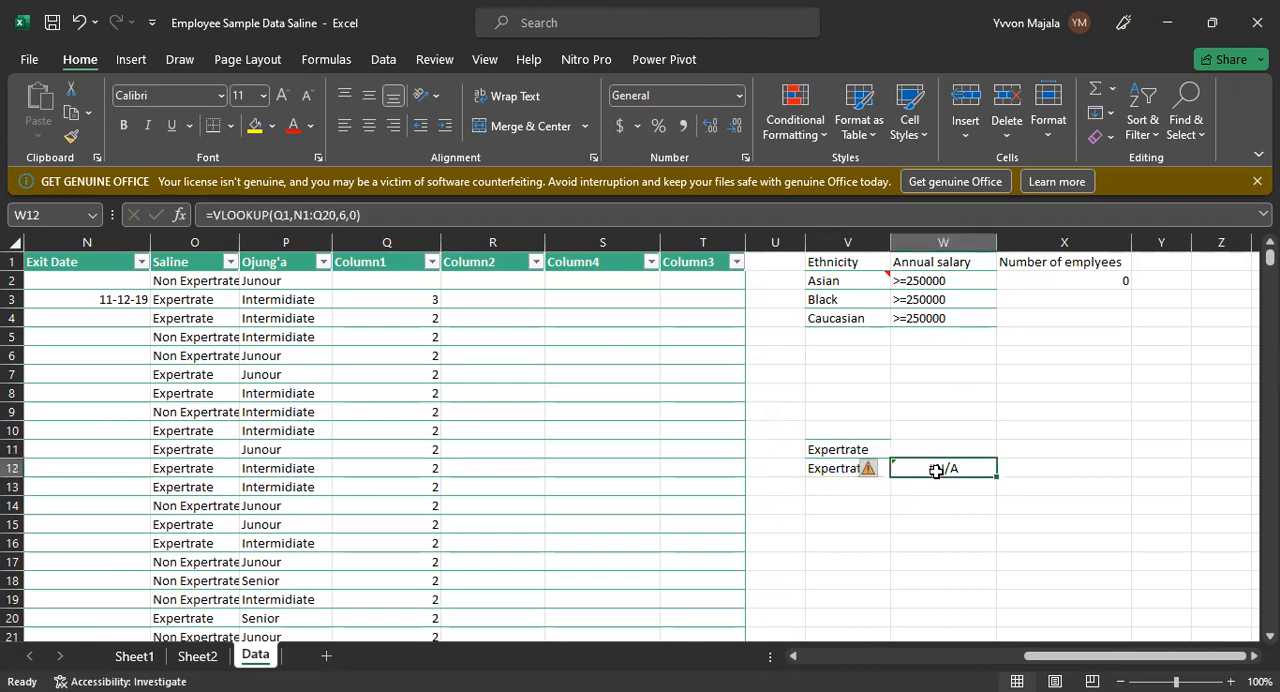
pyautogui.click(222, 216)
pyautogui.press('BackSpace')
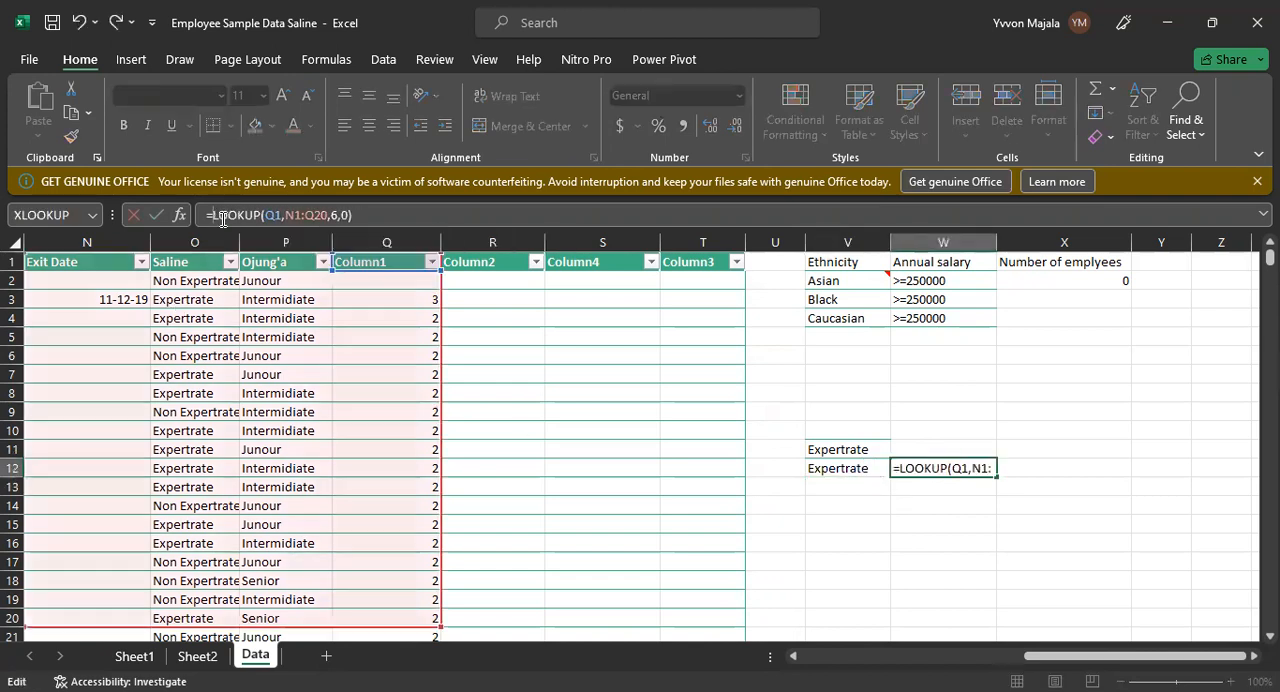
pyautogui.write('H')
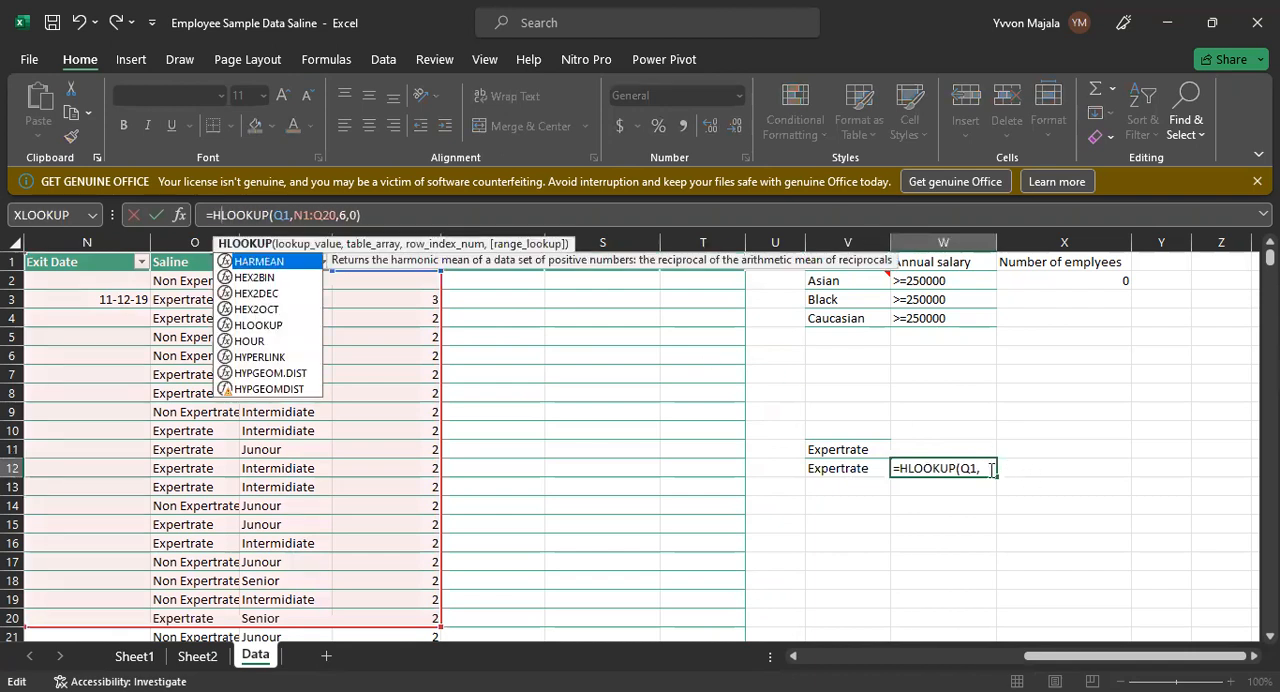
pyautogui.press('Return')
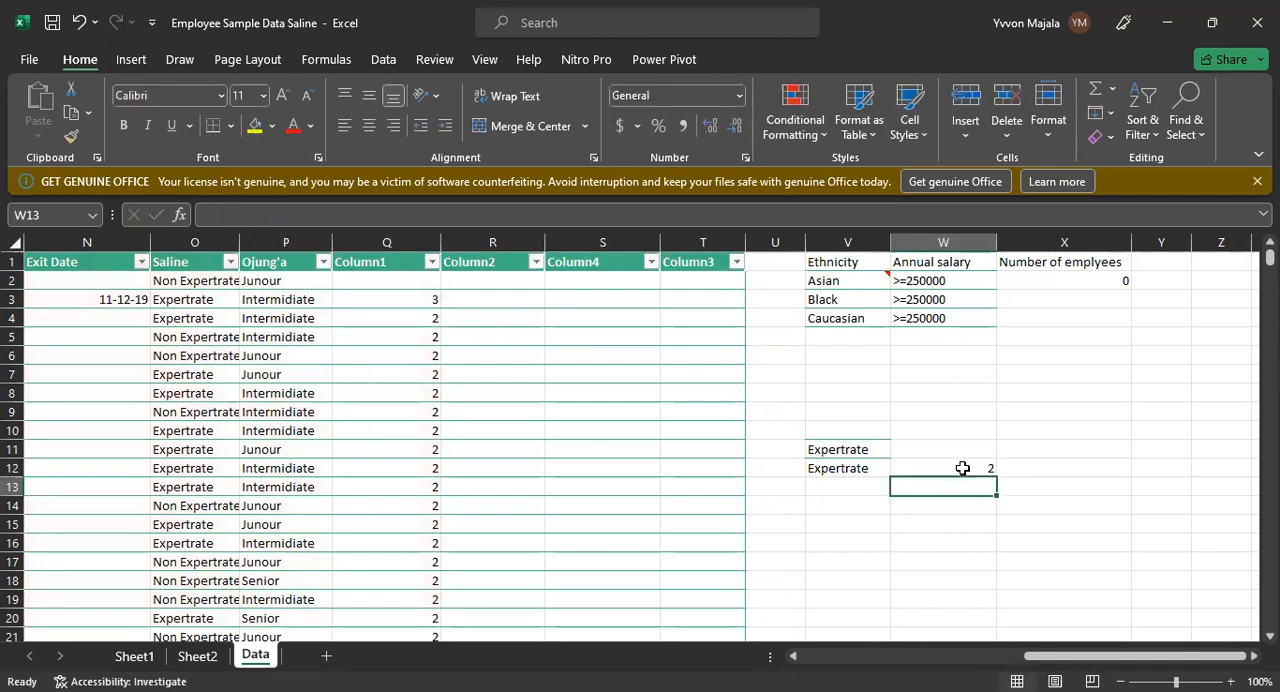
# Step: Compare the W12 HLOOKUP result with the Column1 value in row 6
pyautogui.click(958, 465)
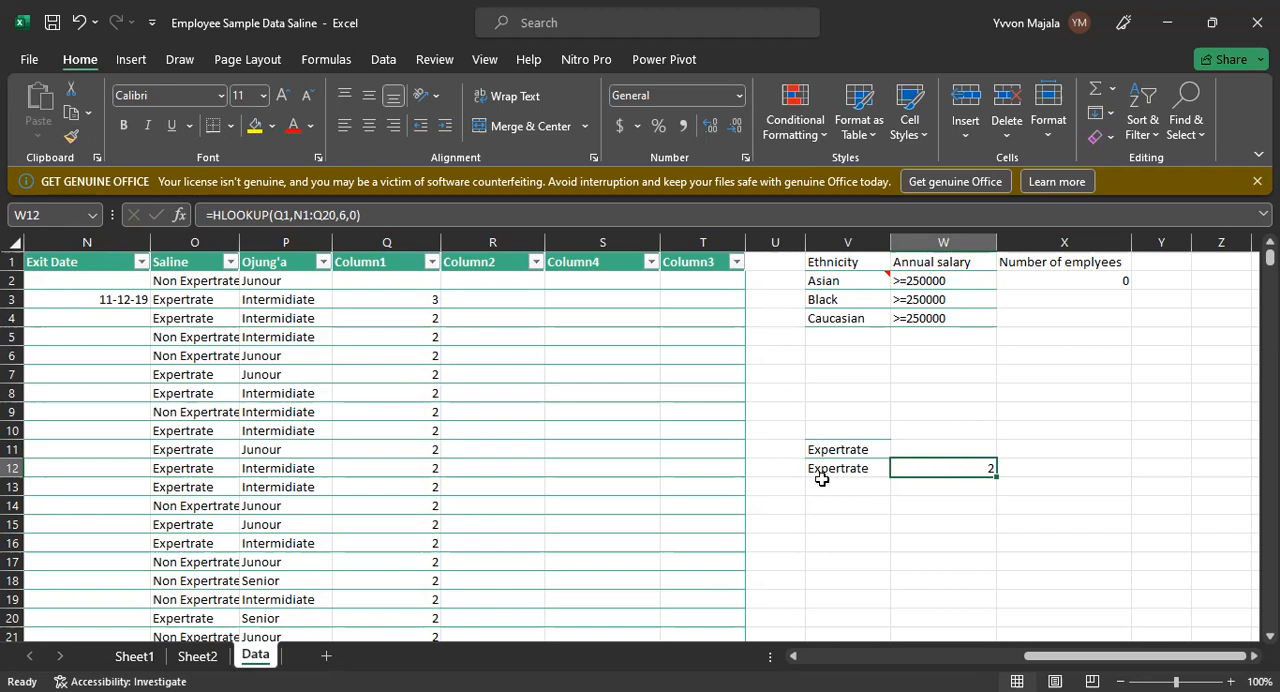
pyautogui.click(10, 356)
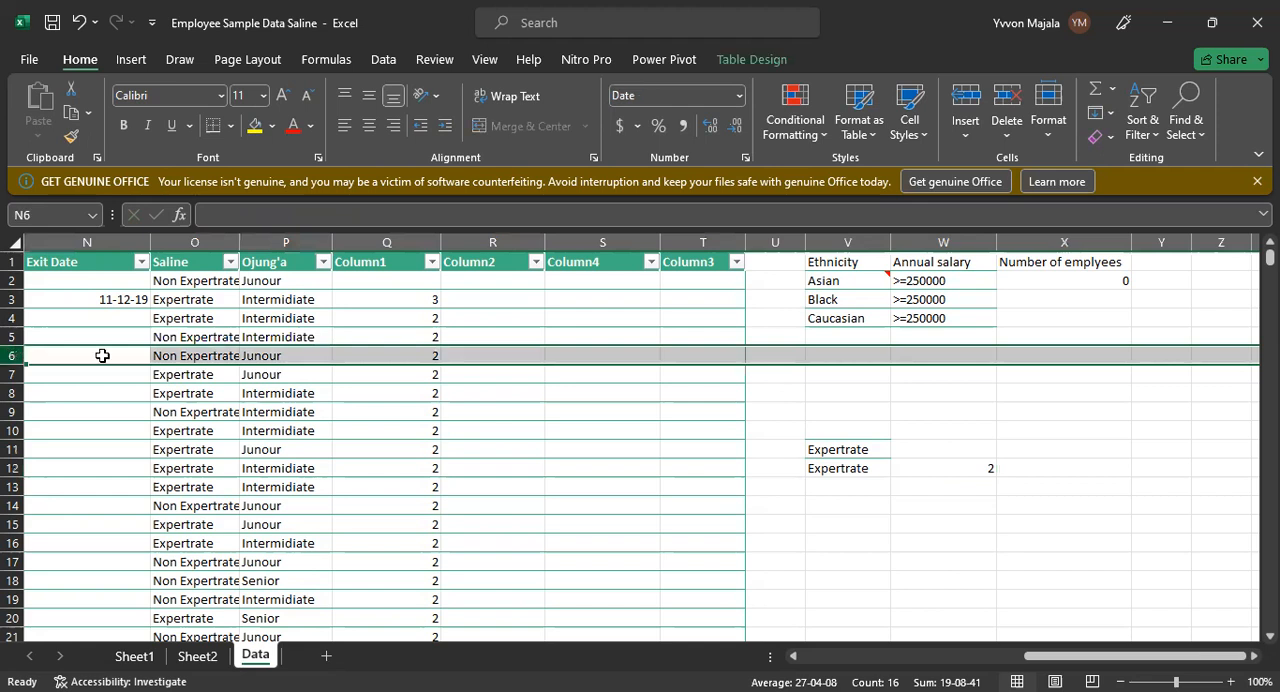
pyautogui.click(430, 358)
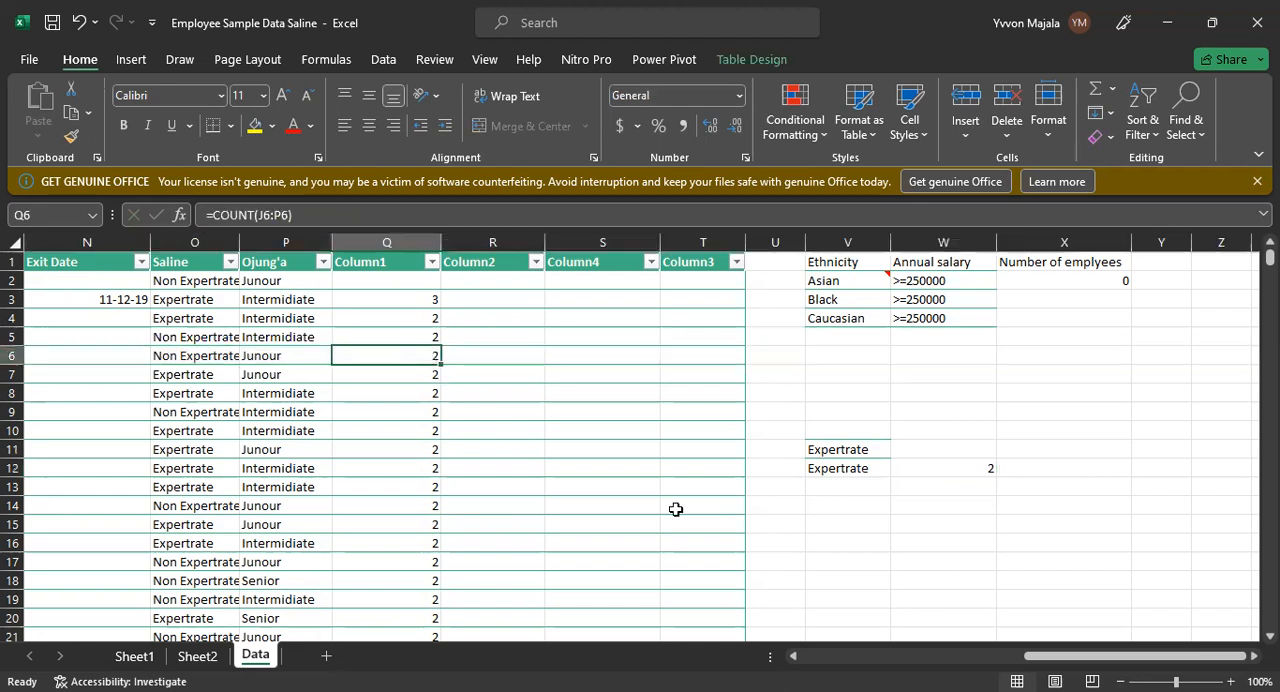
pyautogui.click(953, 469)
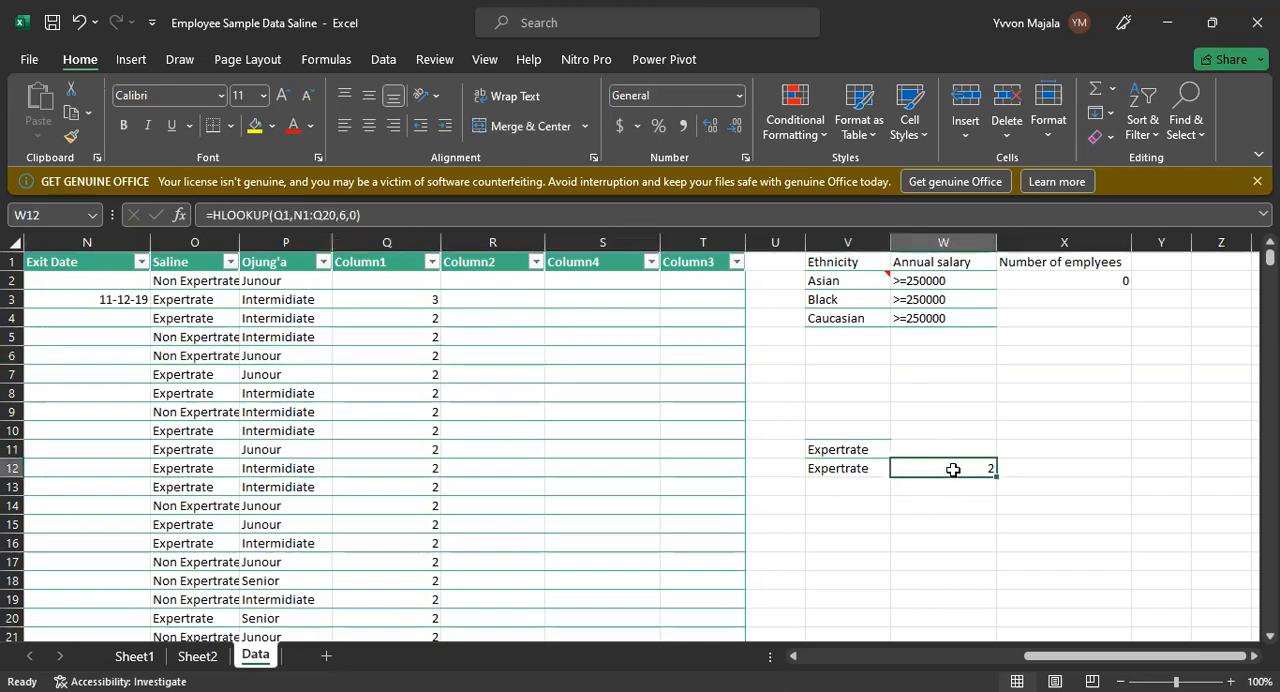
# Step: Clear the HLOOKUP formula from cell W12
pyautogui.press('BackSpace')
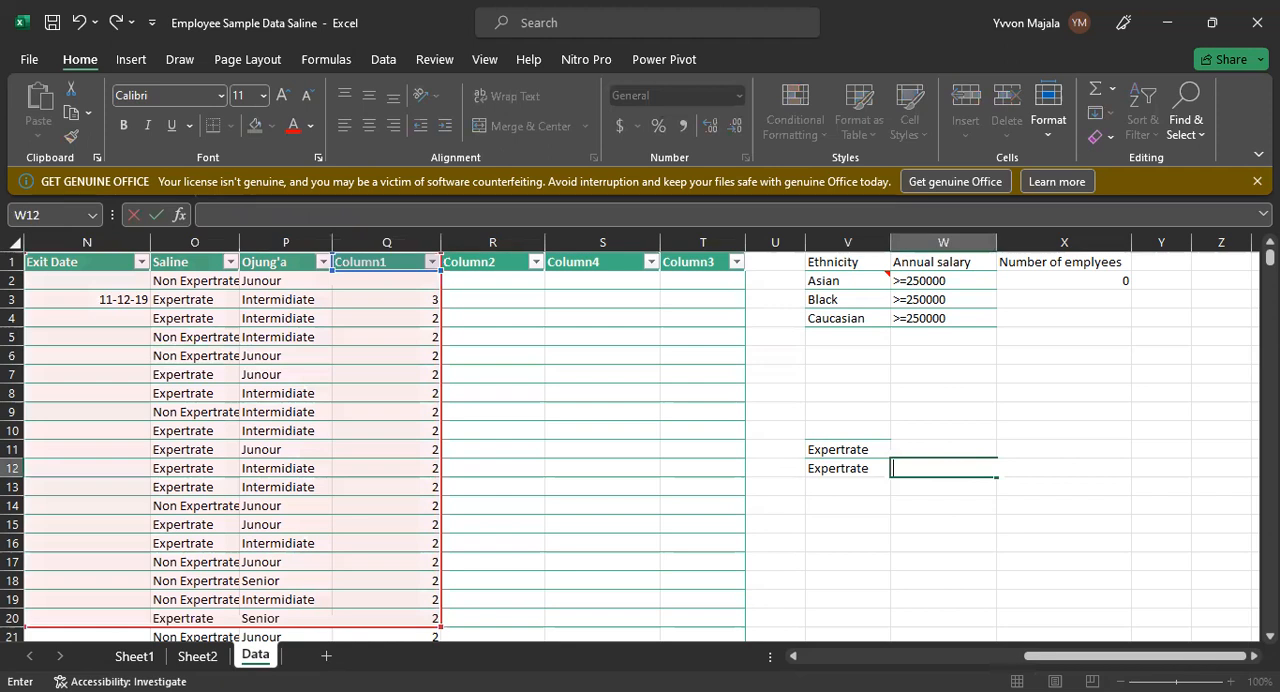
pyautogui.click(664, 319)
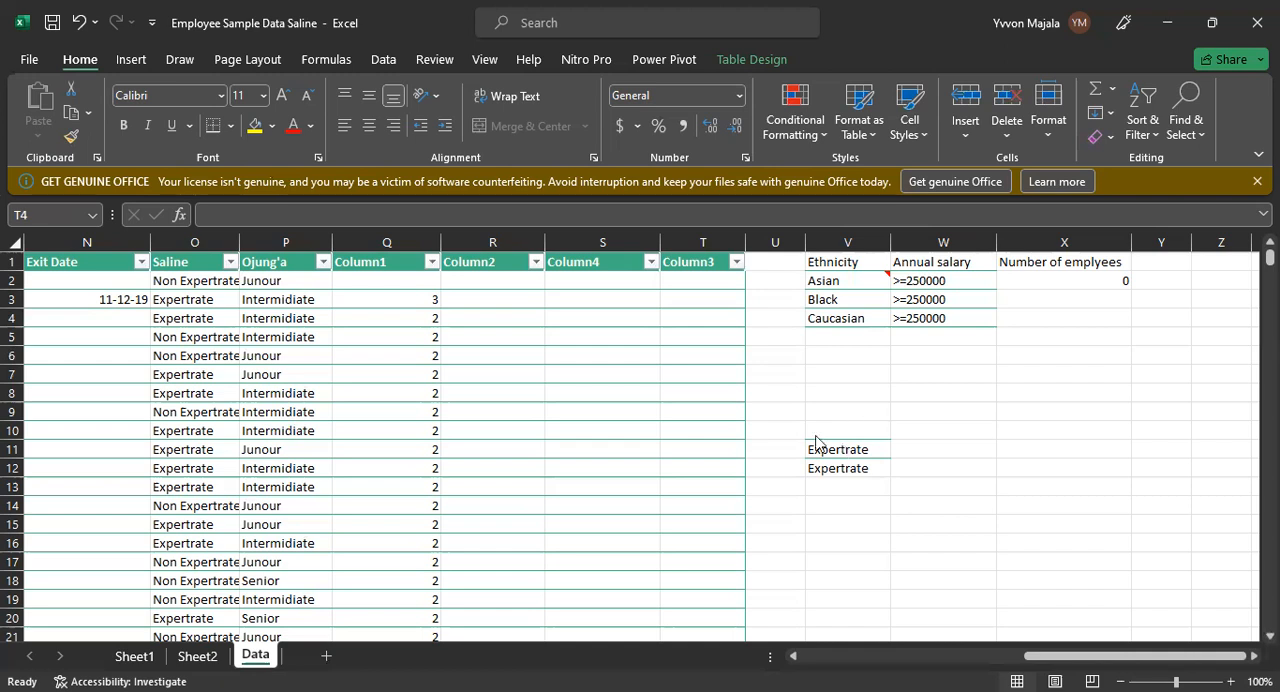
pyautogui.click(849, 541)
pyautogui.click(864, 537)
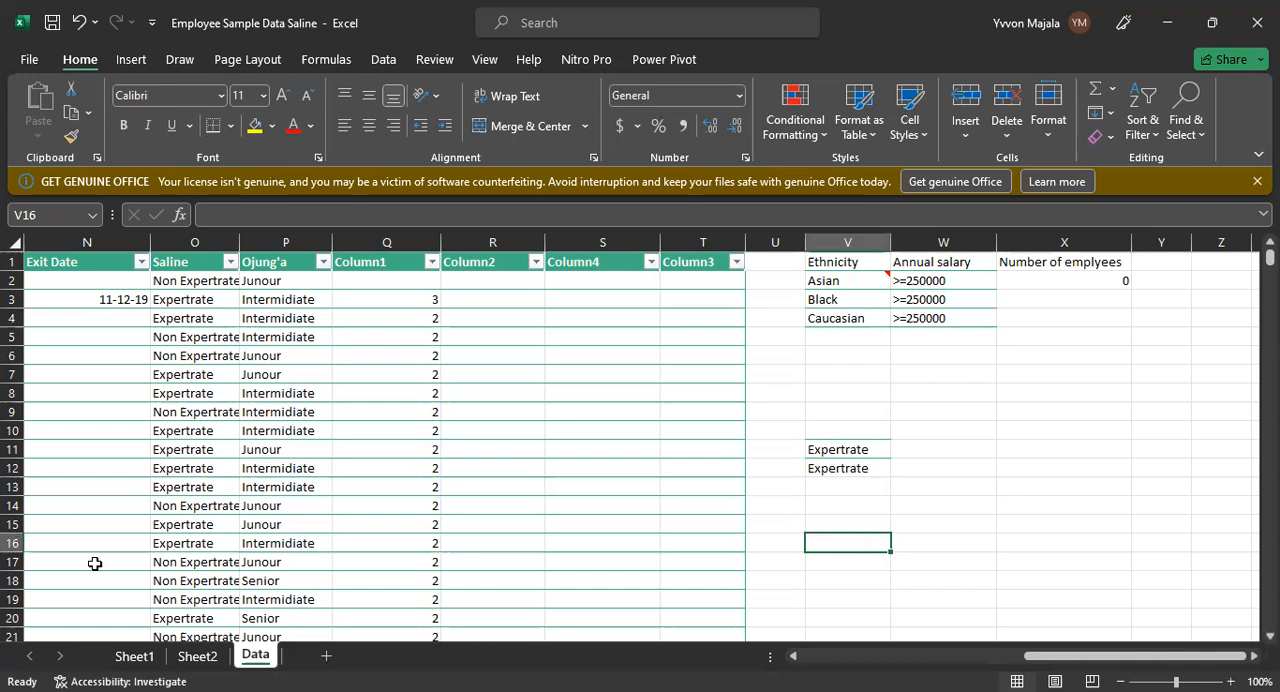
# Step: Copy the exit date from N3 into N12 of the Exit Date column
pyautogui.click(218, 637)
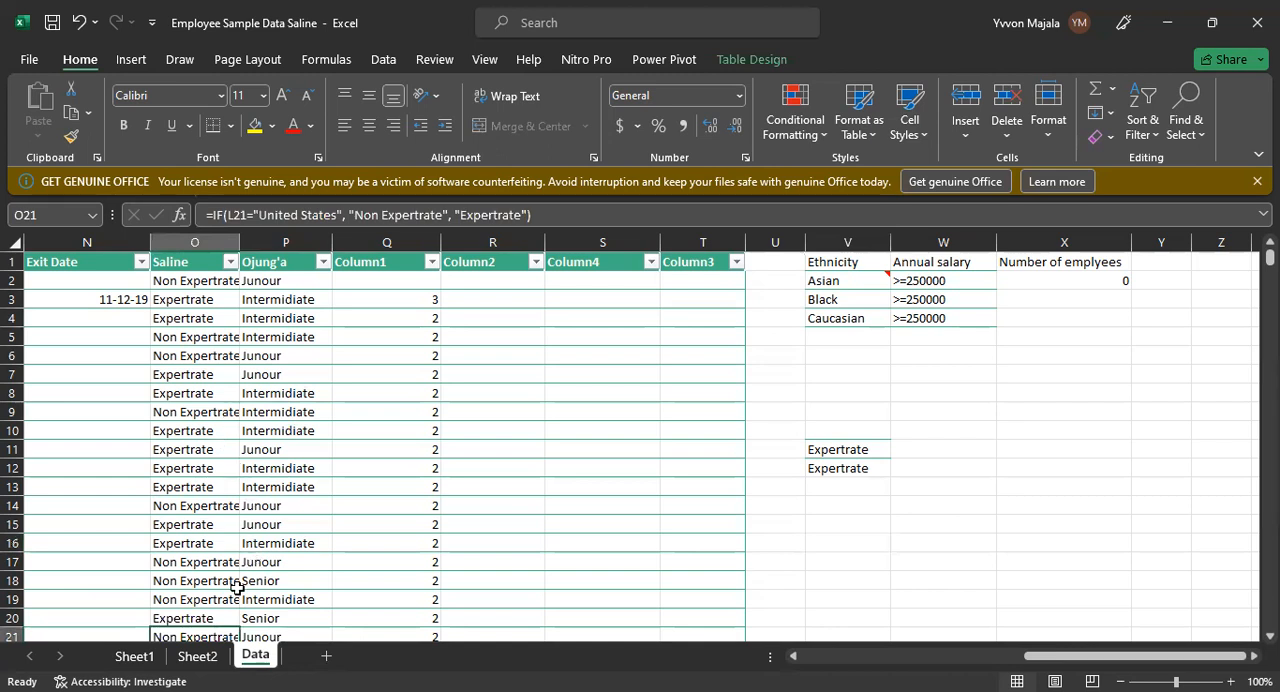
pyautogui.click(88, 243)
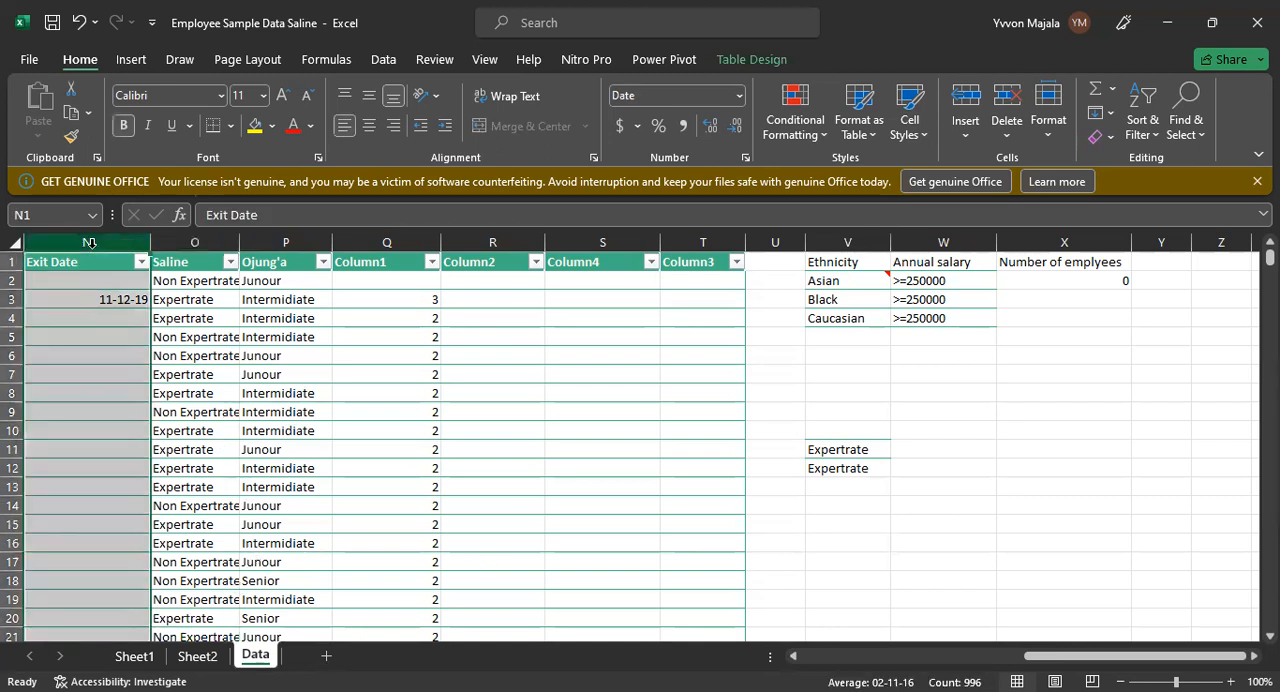
pyautogui.click(126, 299)
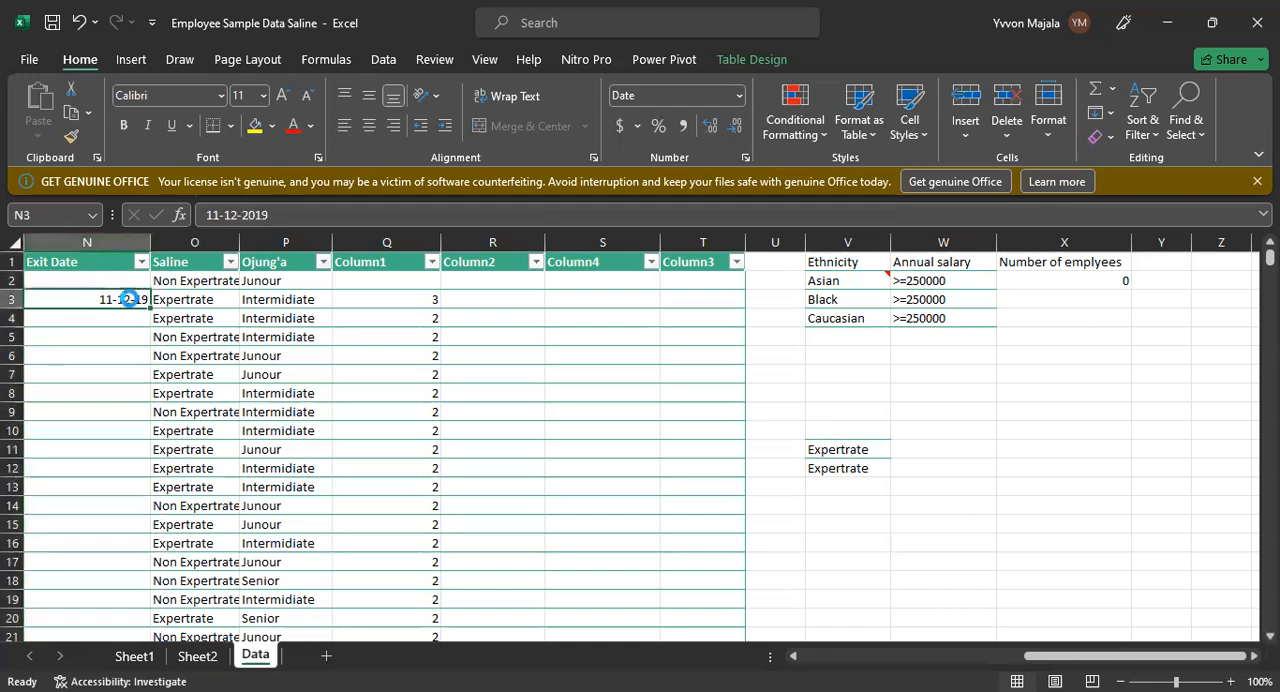
pyautogui.hotkey('ctrl', 'c')
pyautogui.click(136, 472)
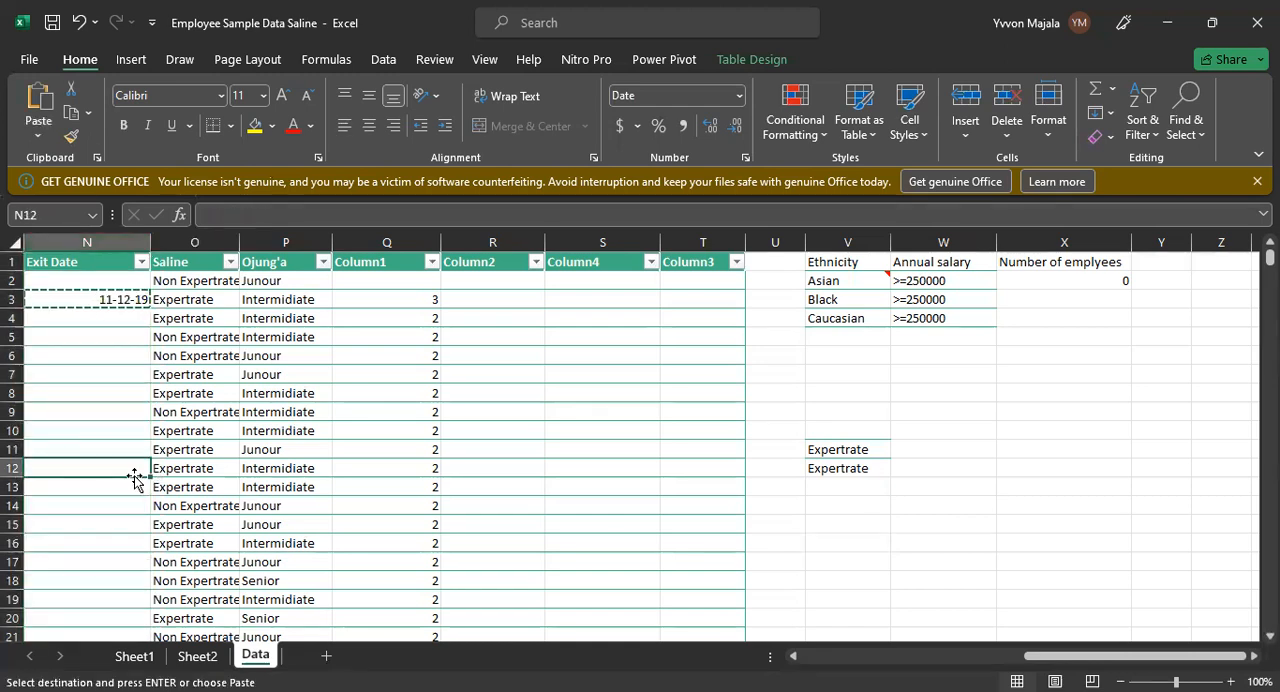
pyautogui.hotkey('ctrl', 'v')
pyautogui.click(233, 445)
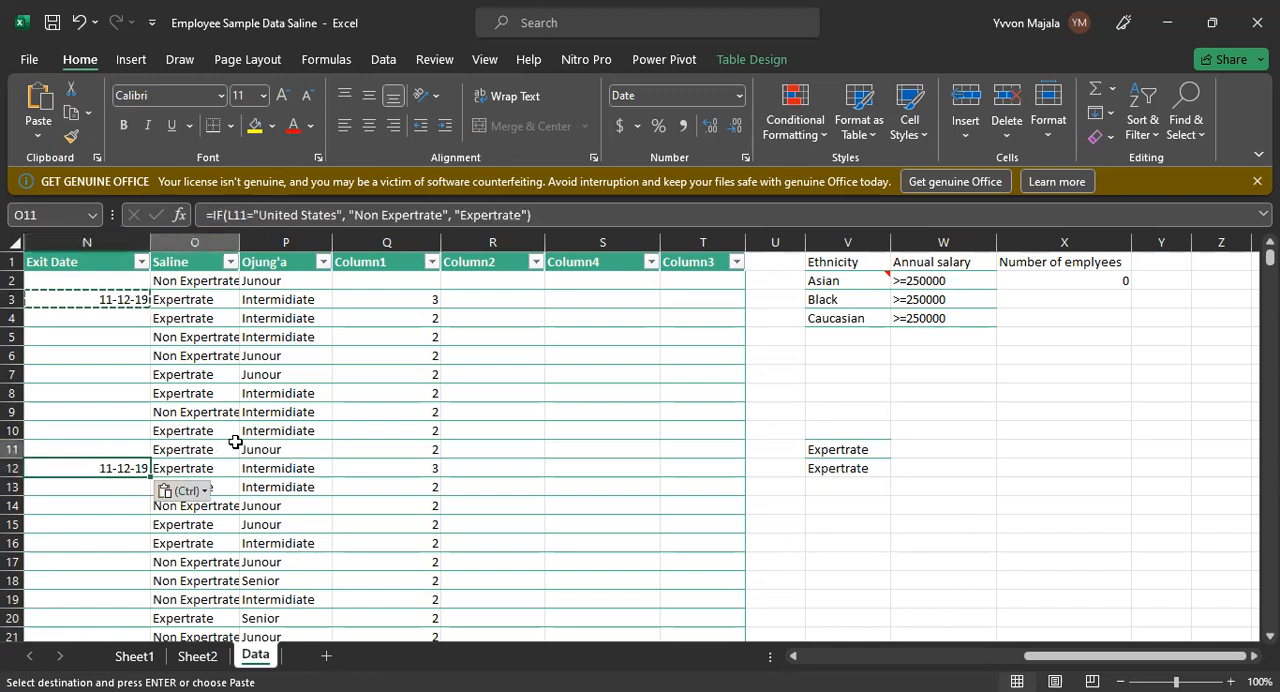
pyautogui.click(135, 352)
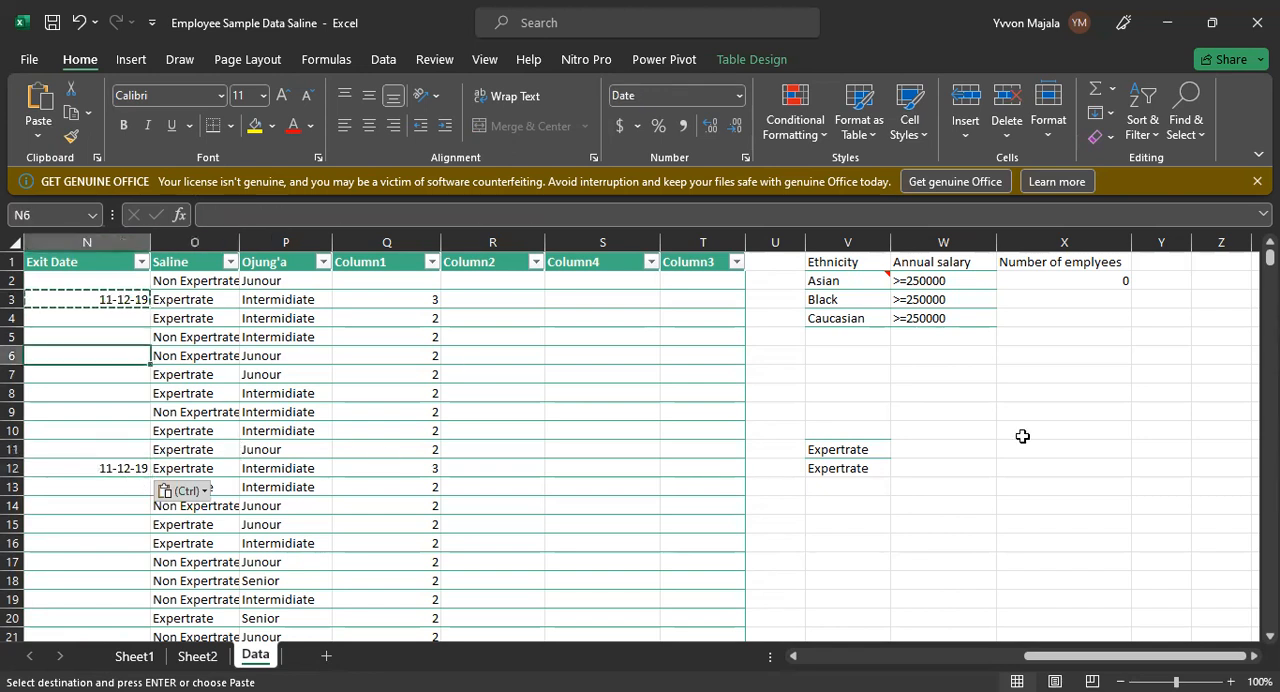
# Step: Begin an HLOOKUP formula in V14 with the Exit Date header cell N1 as the lookup value
pyautogui.click(846, 500)
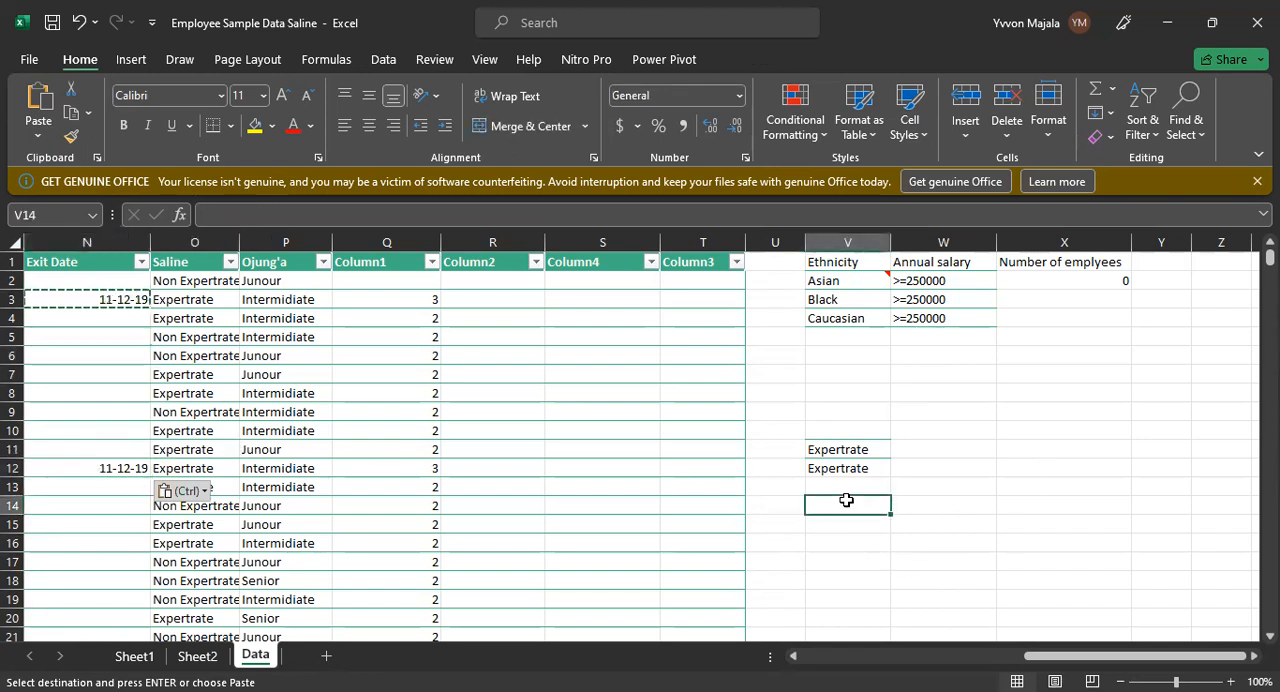
pyautogui.doubleClick(848, 501)
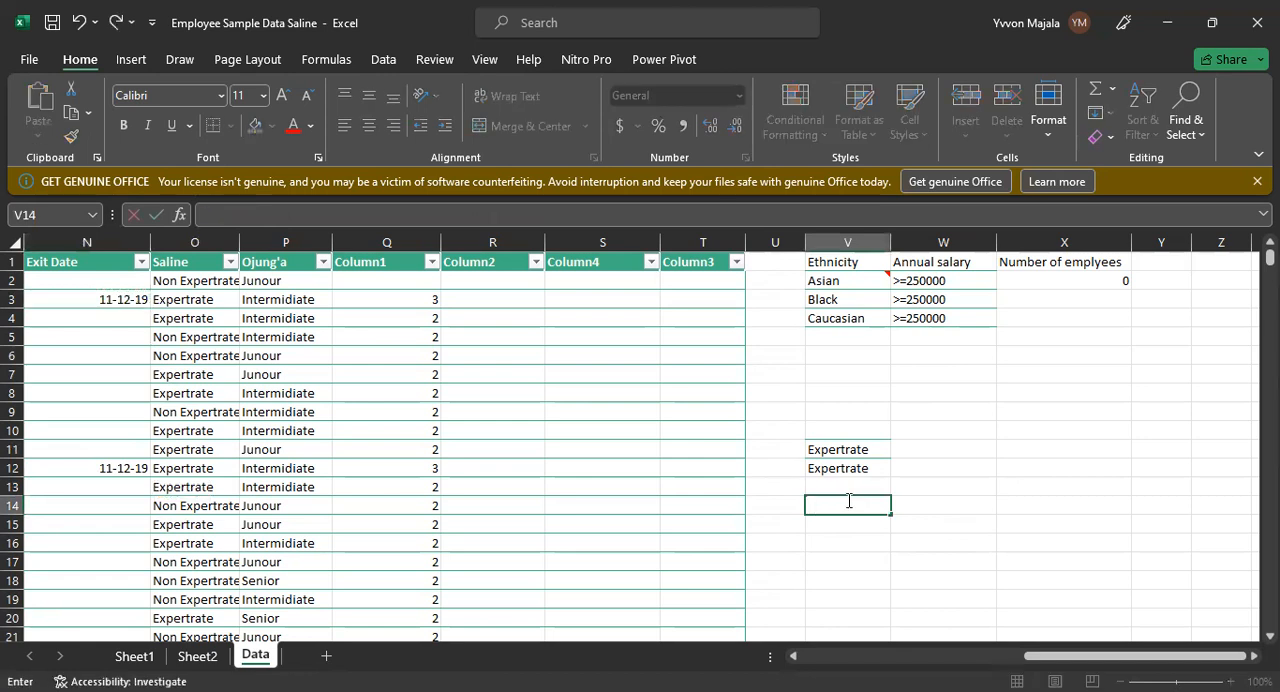
pyautogui.write('H')
pyautogui.press('BackSpace')
pyautogui.write('=H')
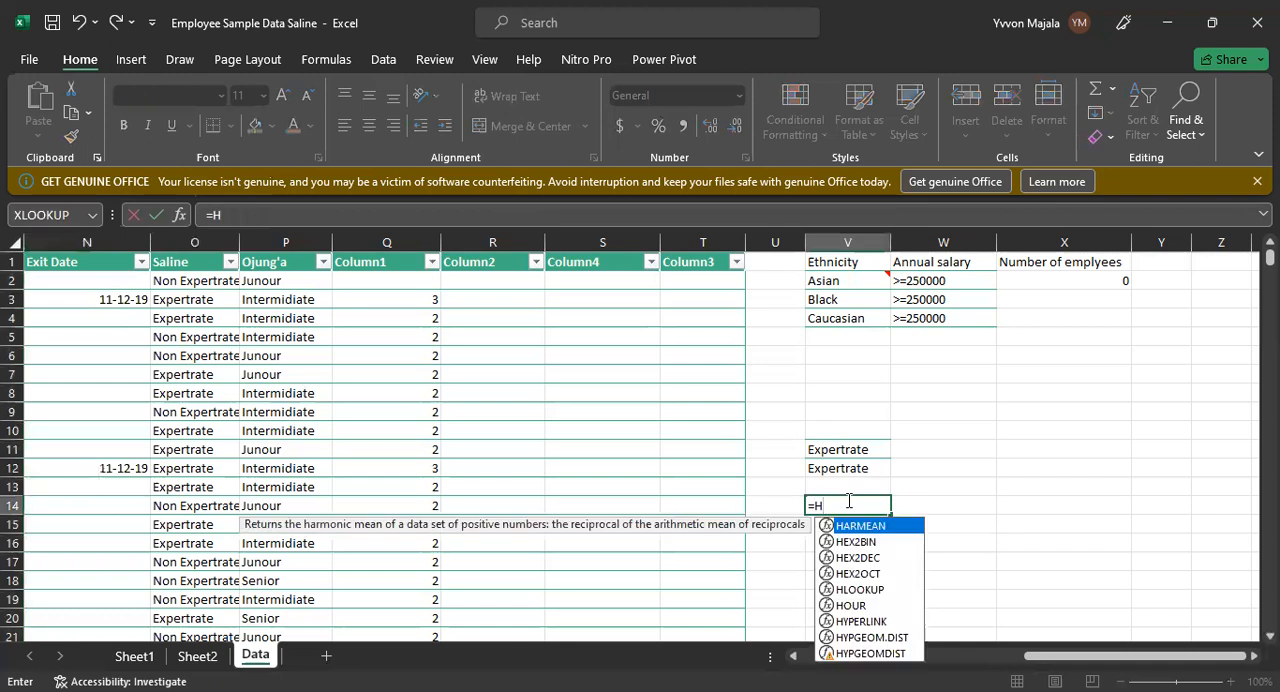
pyautogui.write('LOOKUP')
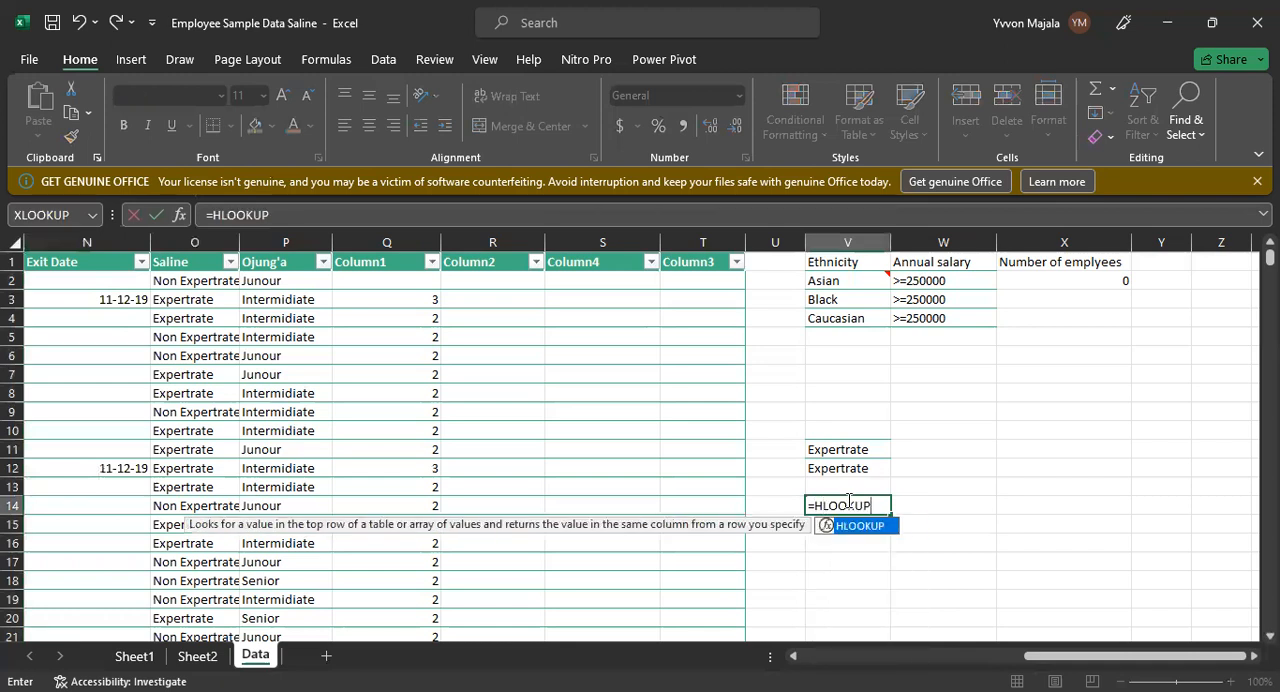
pyautogui.write('(')
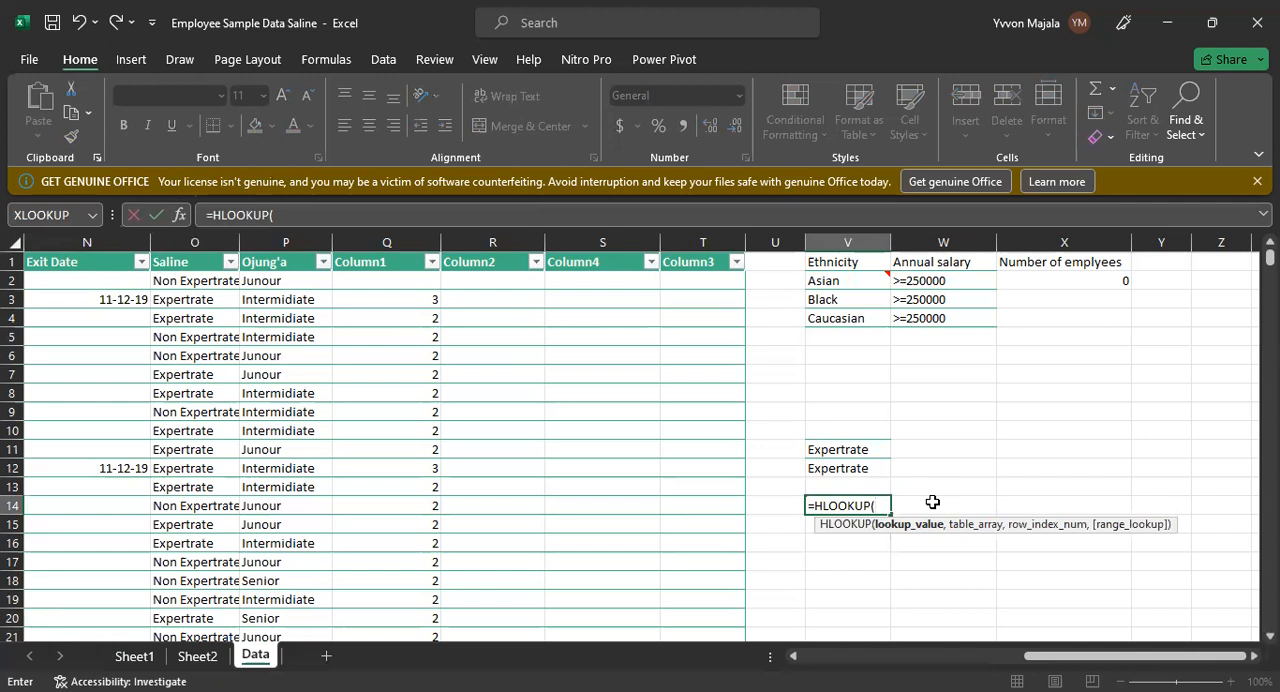
pyautogui.write('N1,')
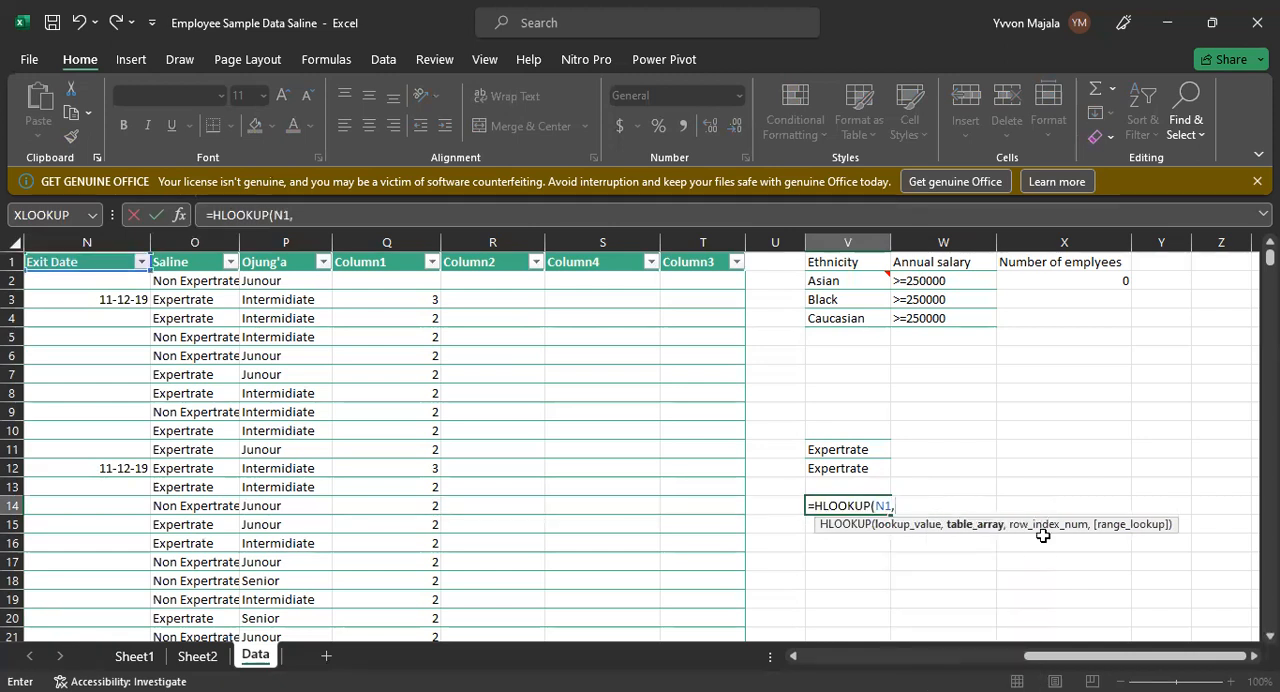
# Step: Complete the V14 formula with table array N1:R22, row index number 12 and 0 for an exact match
pyautogui.click(31, 261)
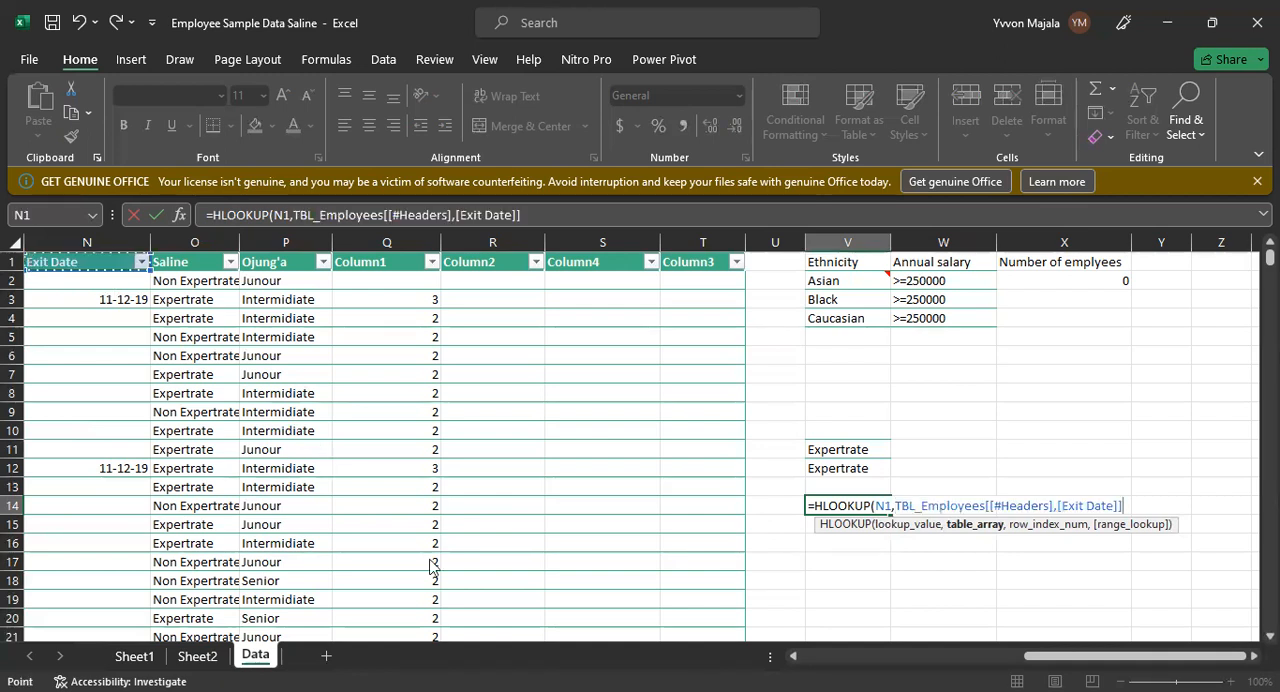
pyautogui.moveTo(449, 514); pyautogui.dragTo(452, 530)
pyautogui.write(',')
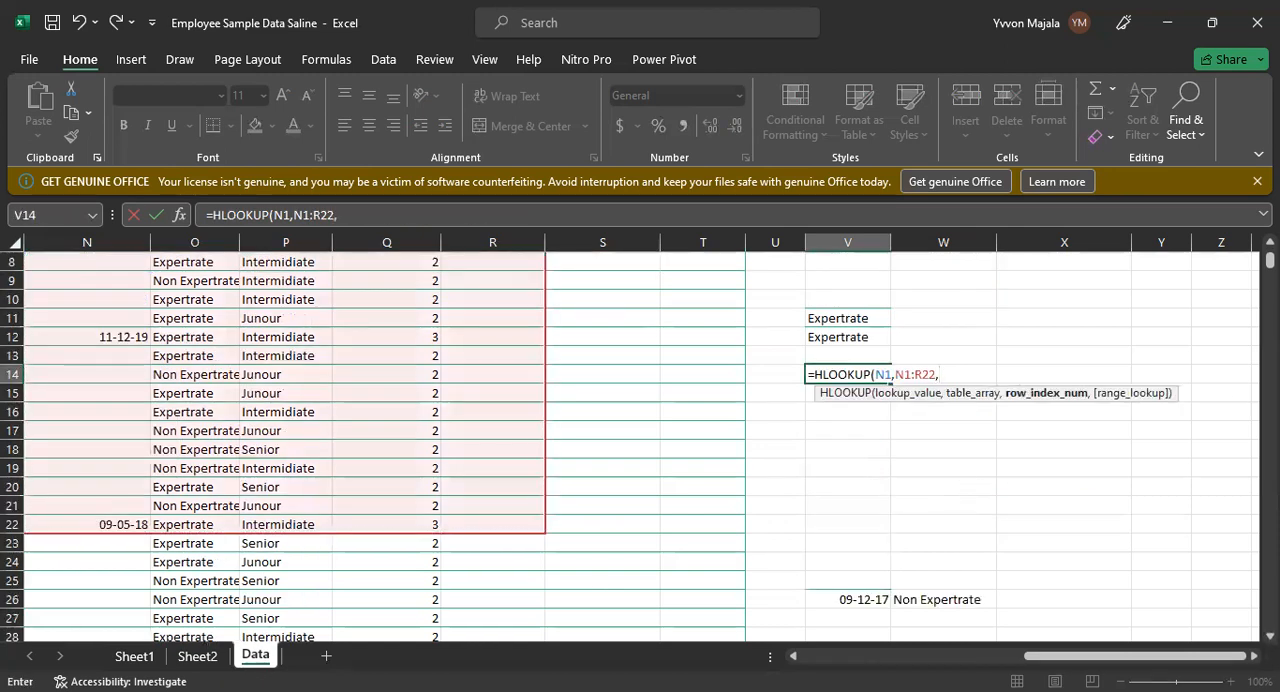
pyautogui.scroll(1, 490, 450)
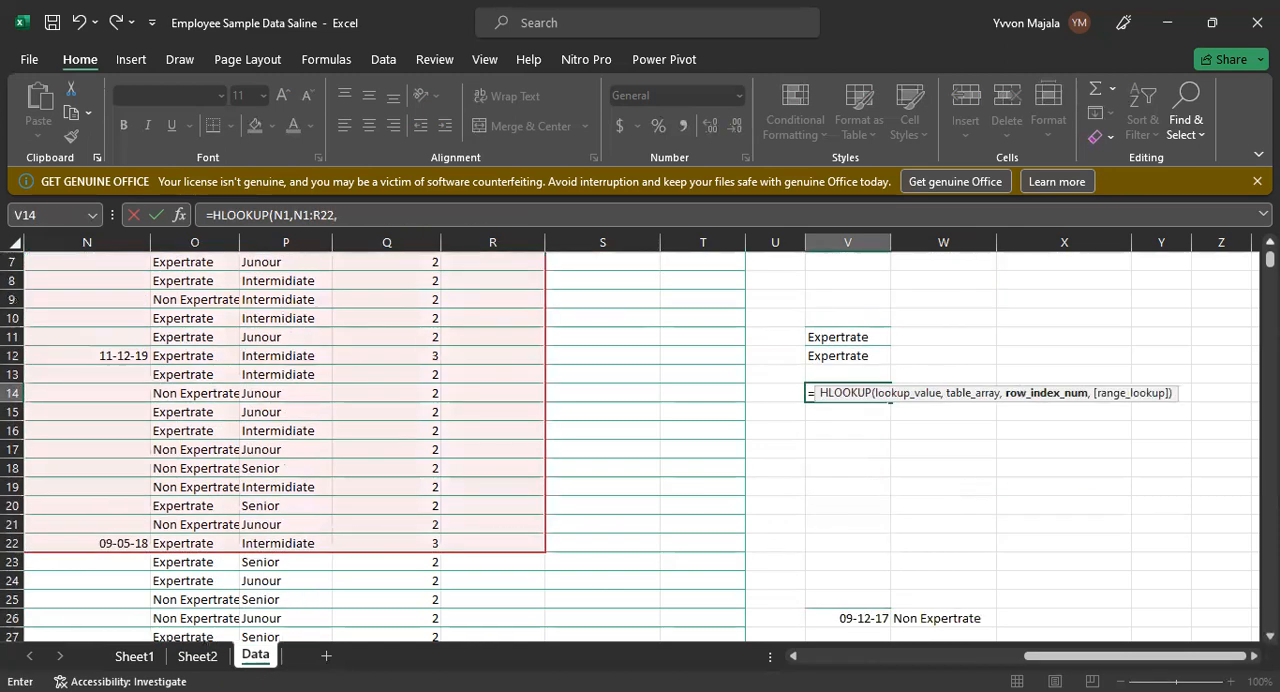
pyautogui.scroll(1, 630, 447)
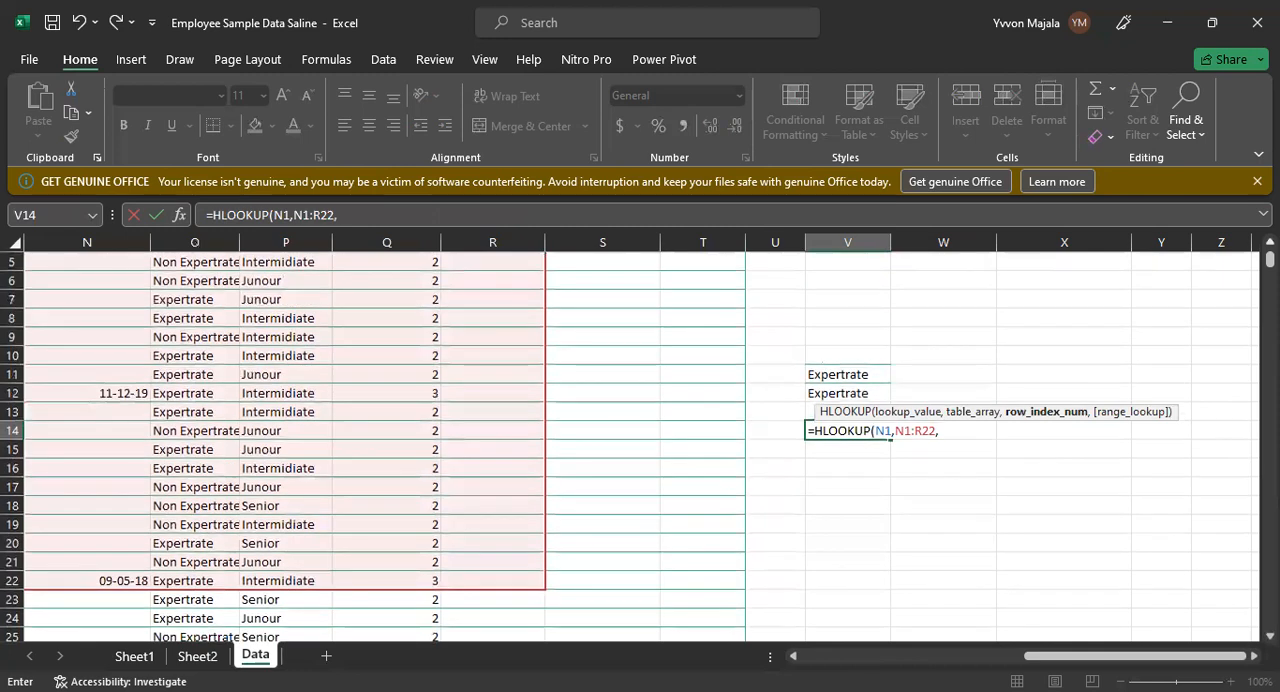
pyautogui.scroll(2, 630, 447)
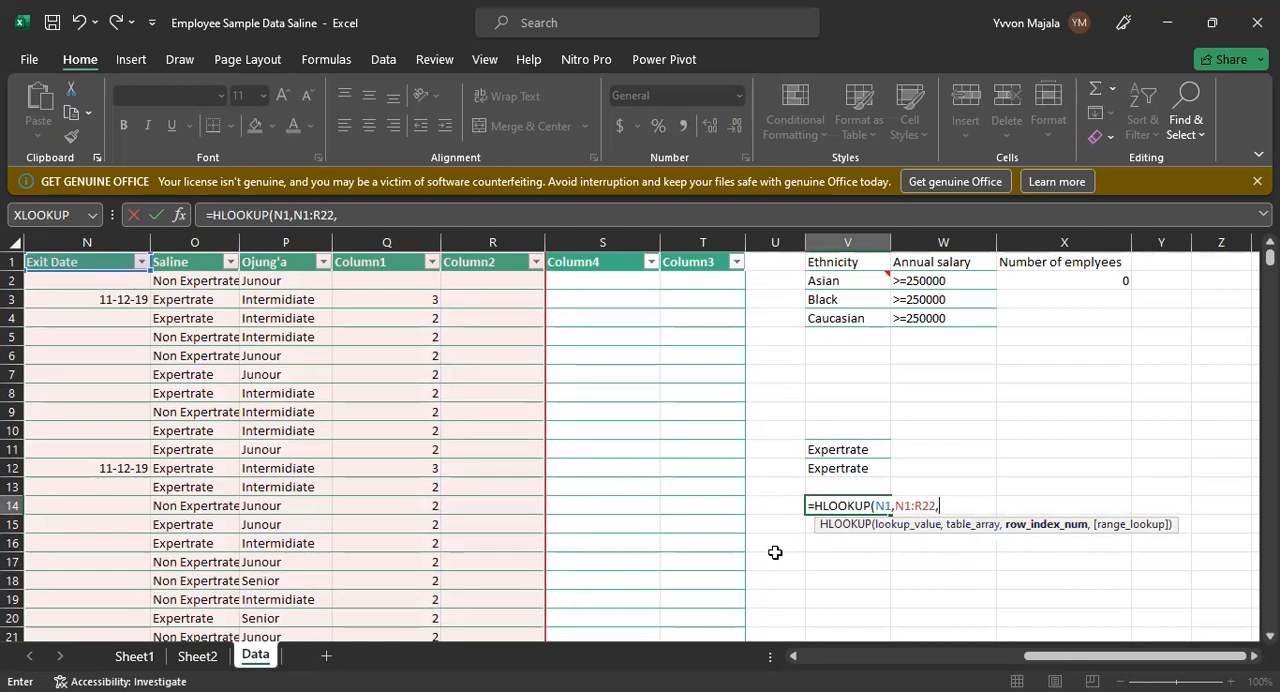
pyautogui.write('12')
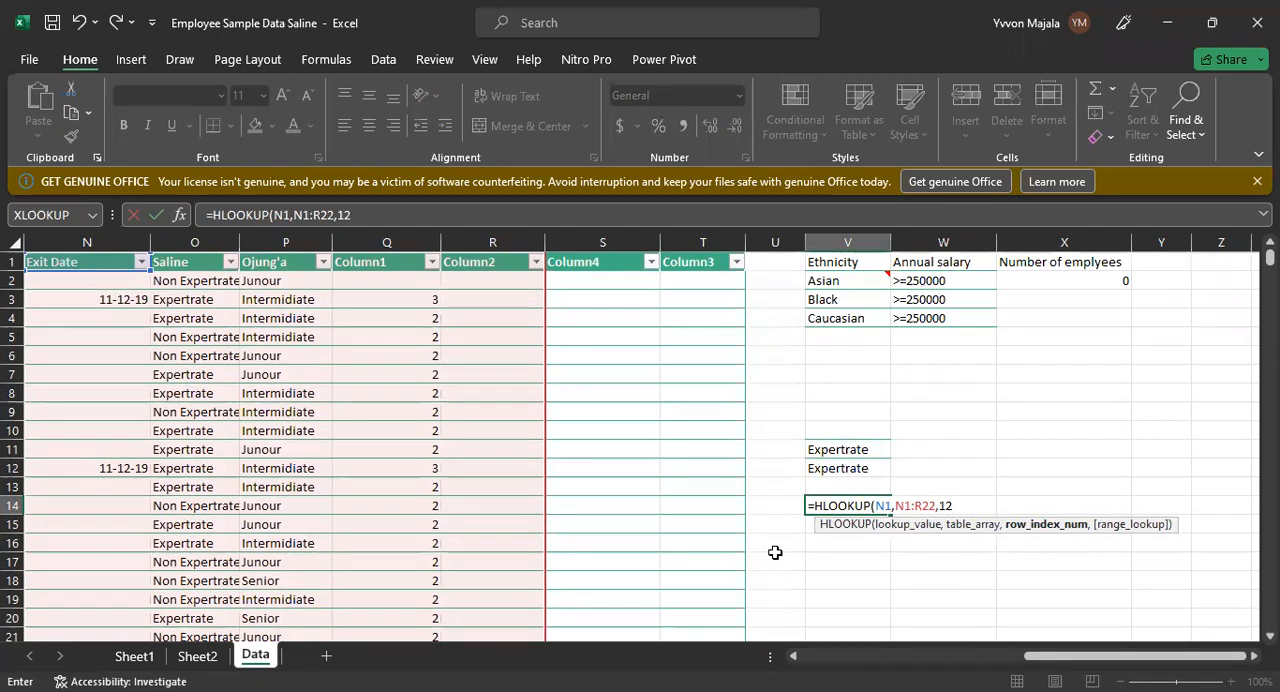
pyautogui.write(',')
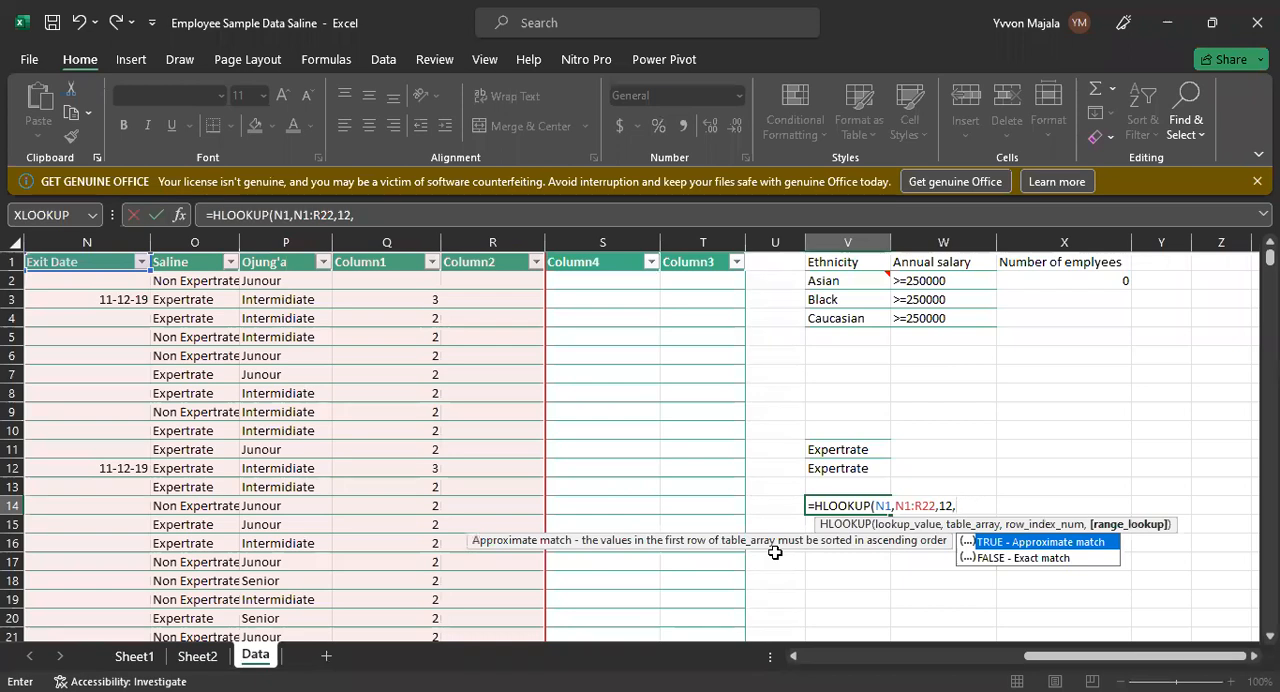
pyautogui.write('0')
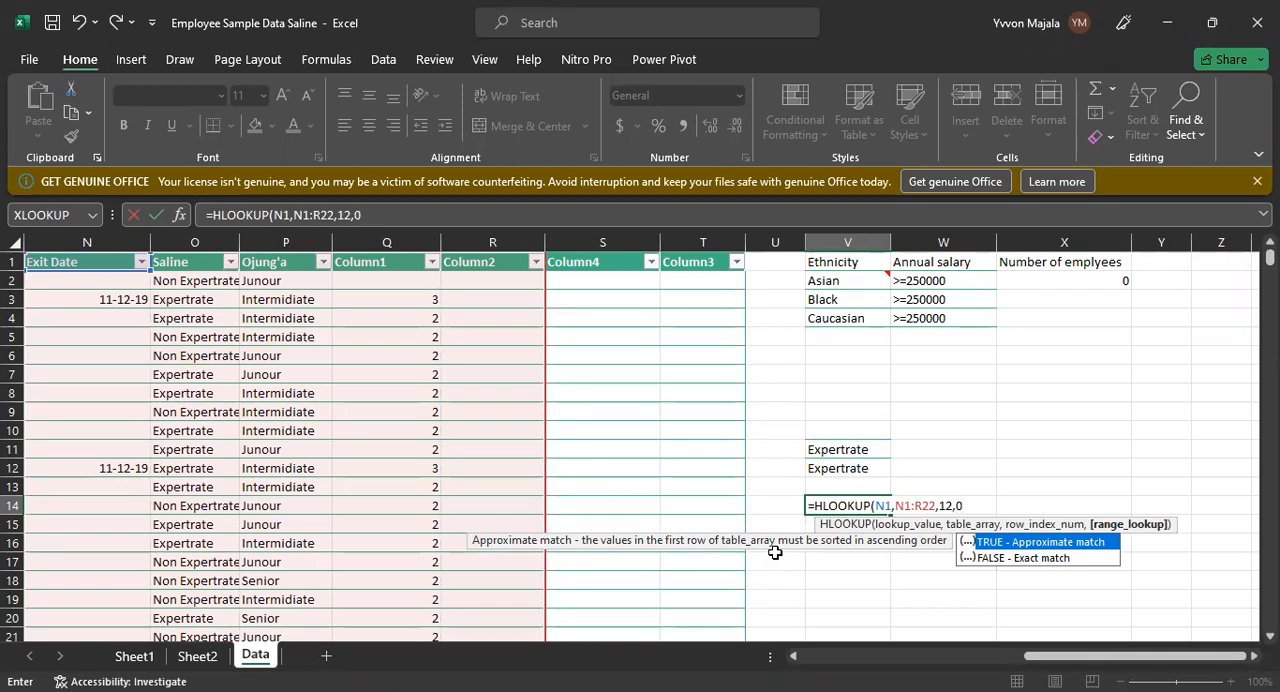
pyautogui.press('Return')
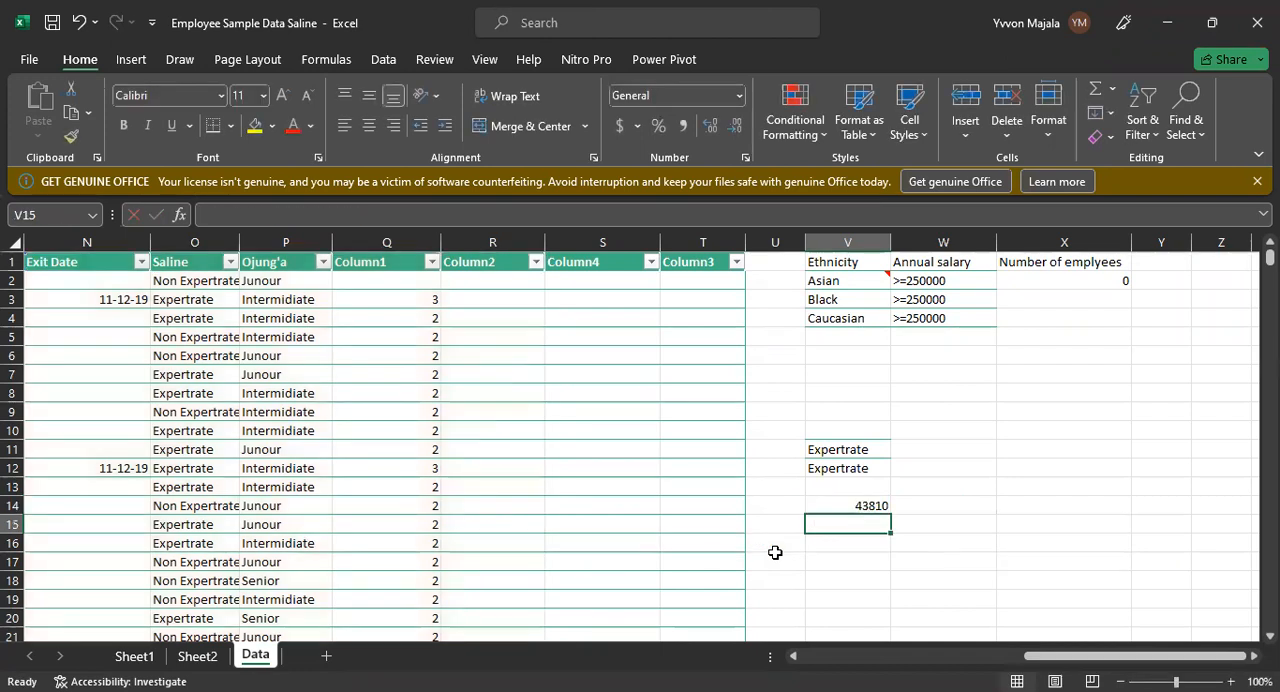
# Step: Compare the V14 result with the exit date in N12 and check the formula's row index argument
pyautogui.click(867, 505)
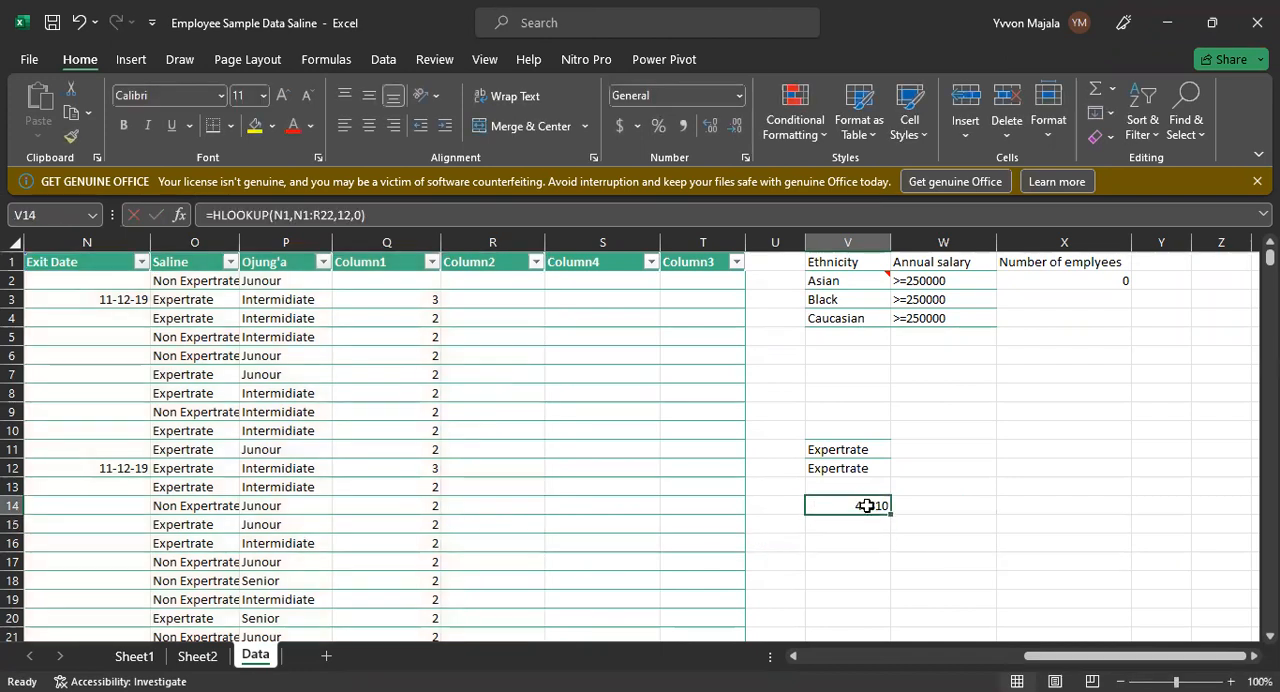
pyautogui.click(85, 476)
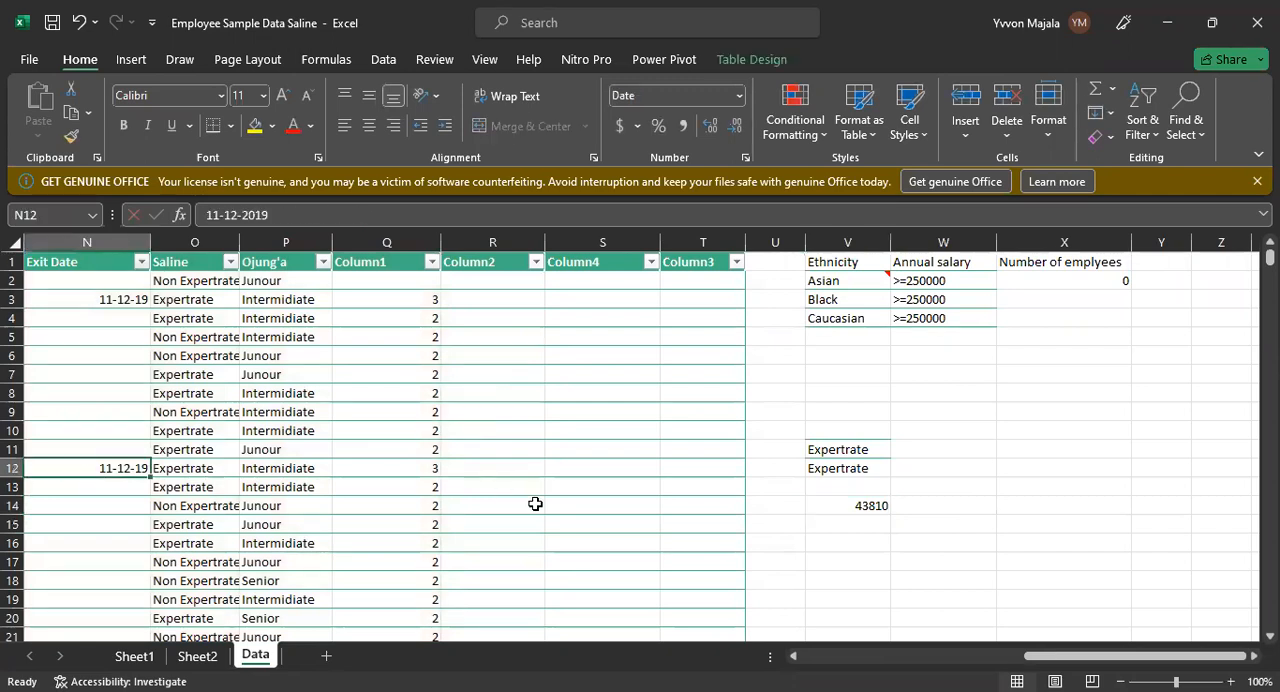
pyautogui.click(869, 506)
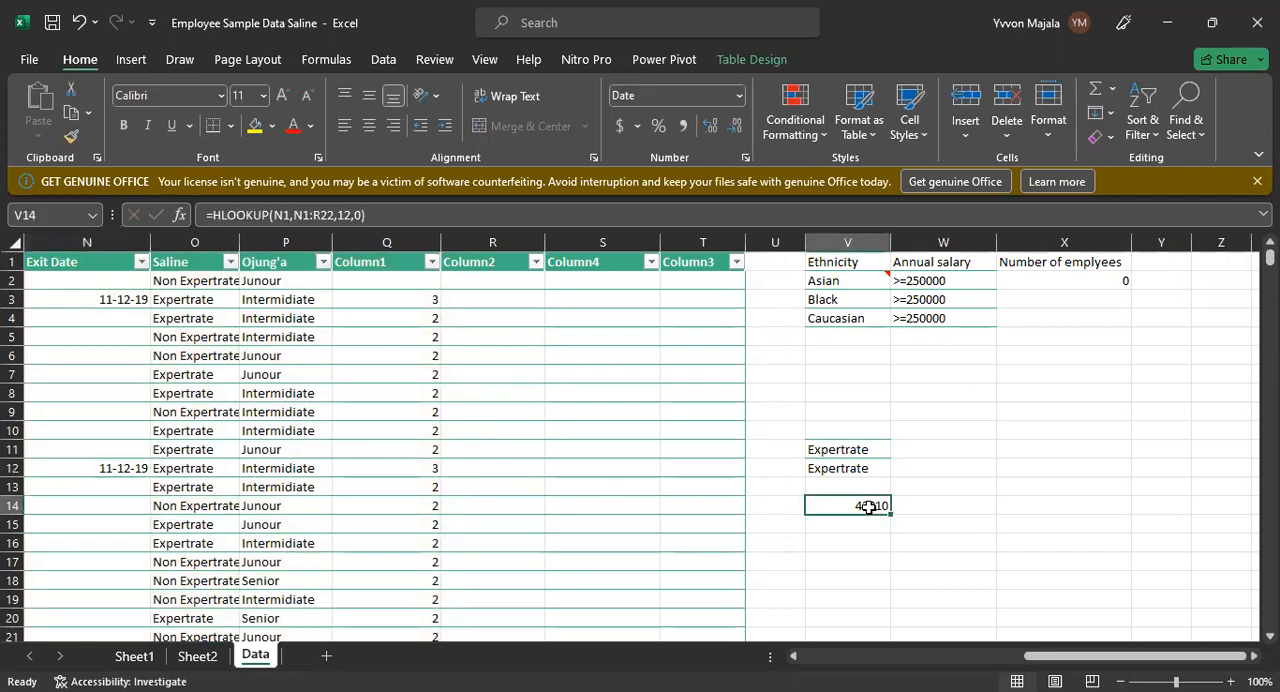
pyautogui.click(350, 215)
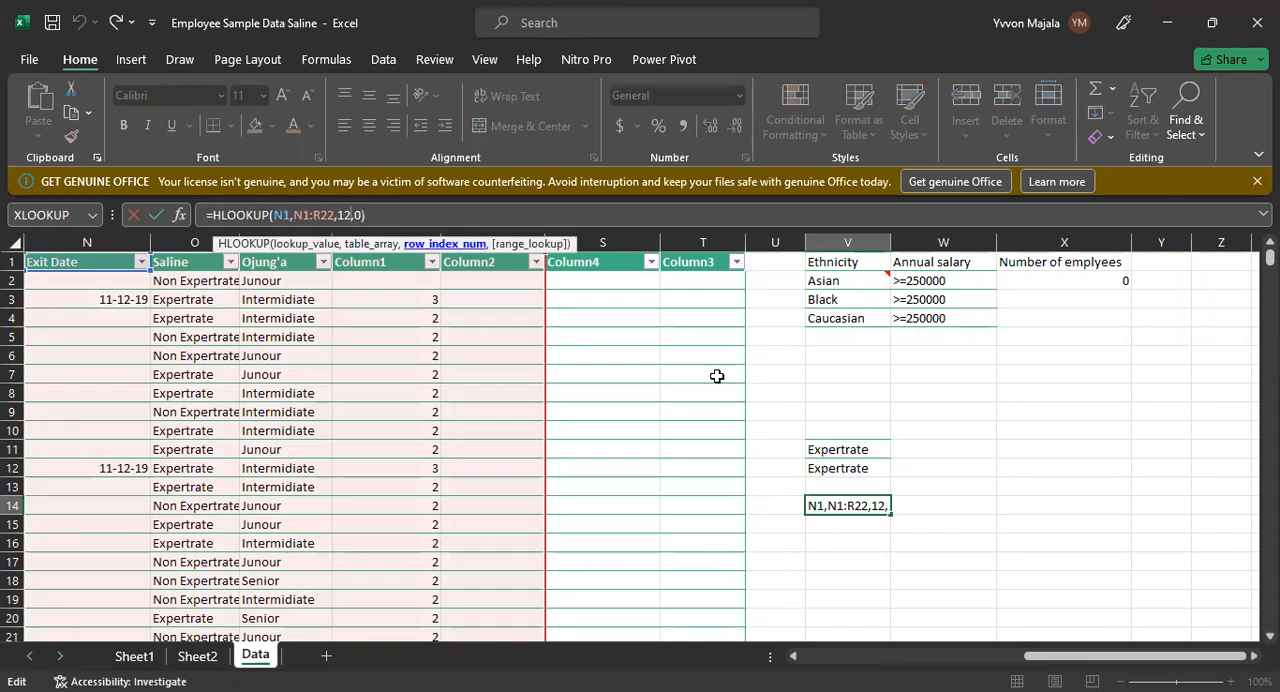
pyautogui.press('Return')
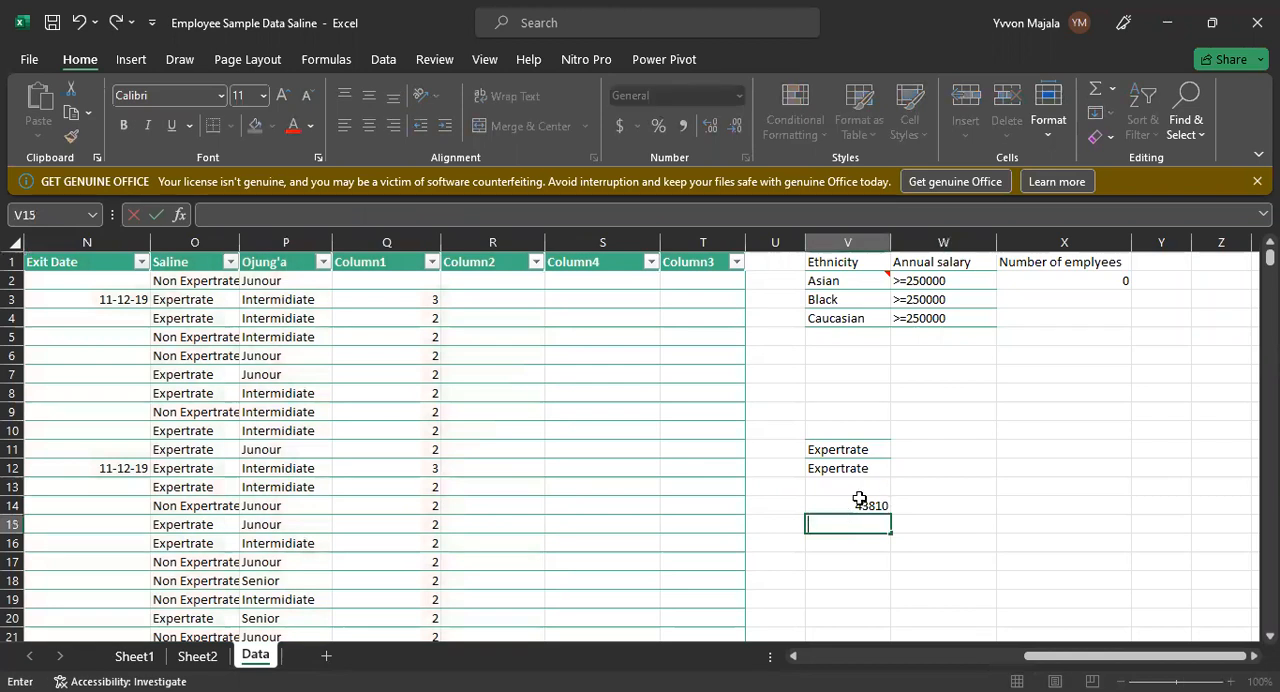
# Step: Clear V14 and begin a new HLOOKUP formula there with the Ojung'a header cell P1 as the lookup value
pyautogui.doubleClick(857, 503)
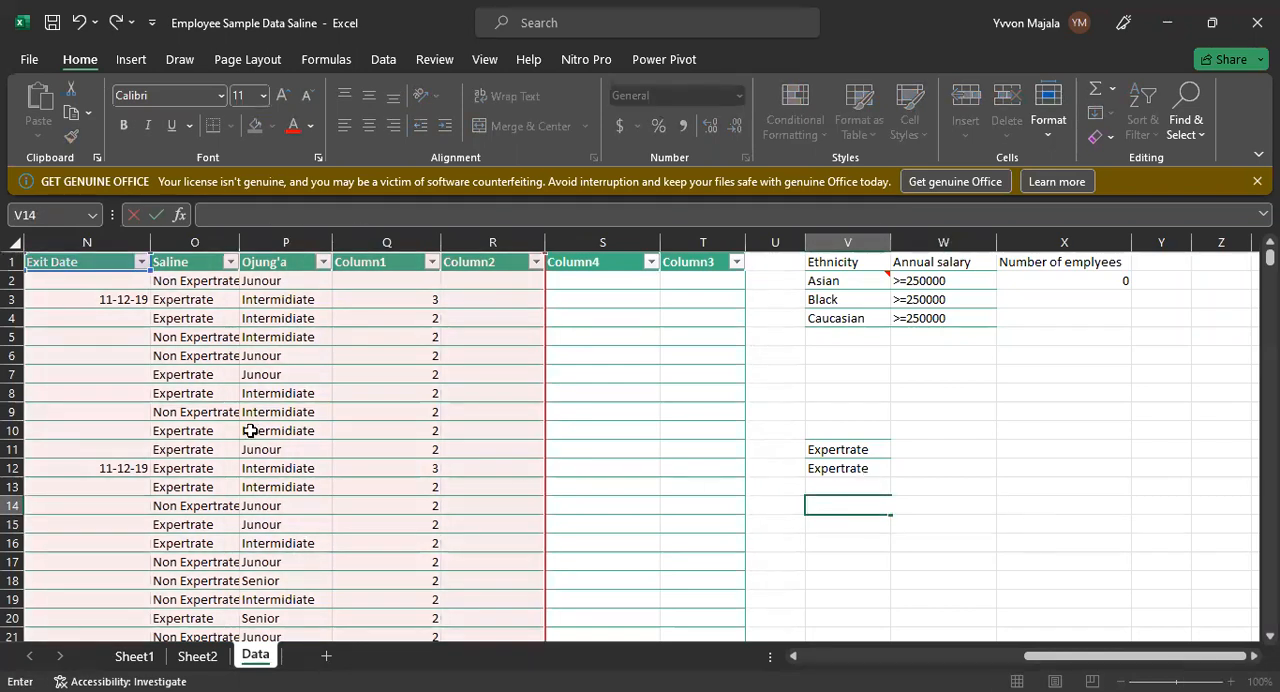
pyautogui.click(190, 530)
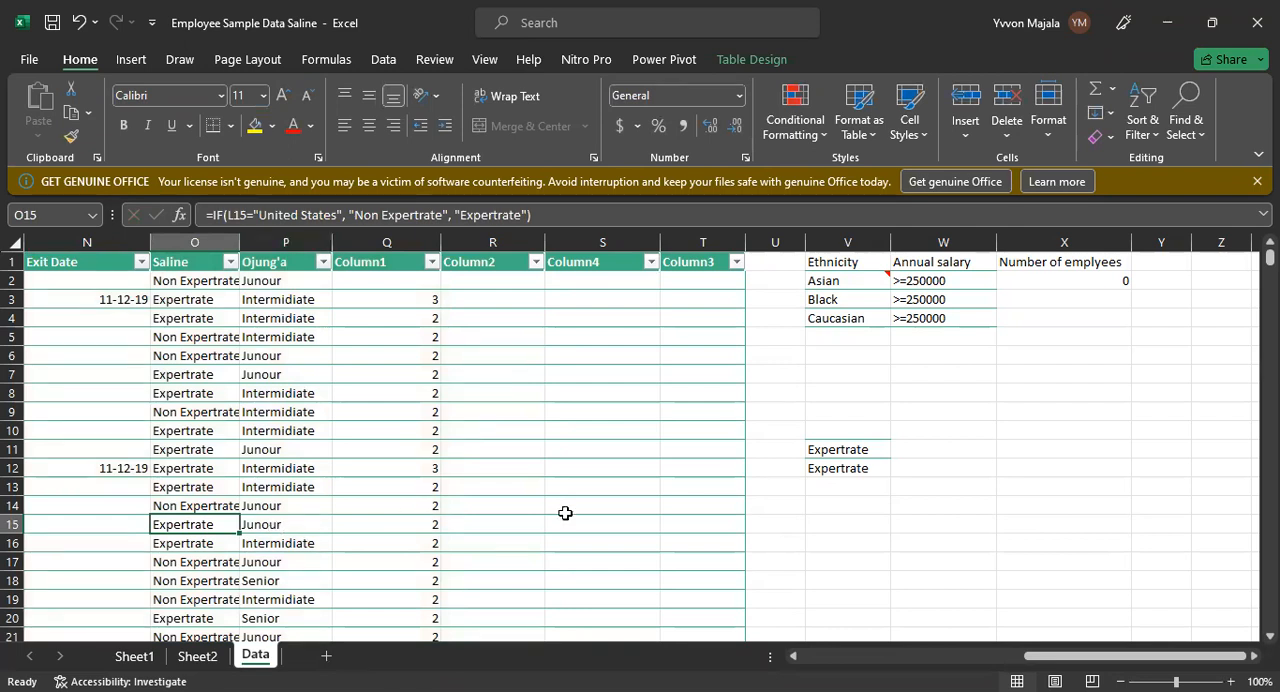
pyautogui.click(851, 500)
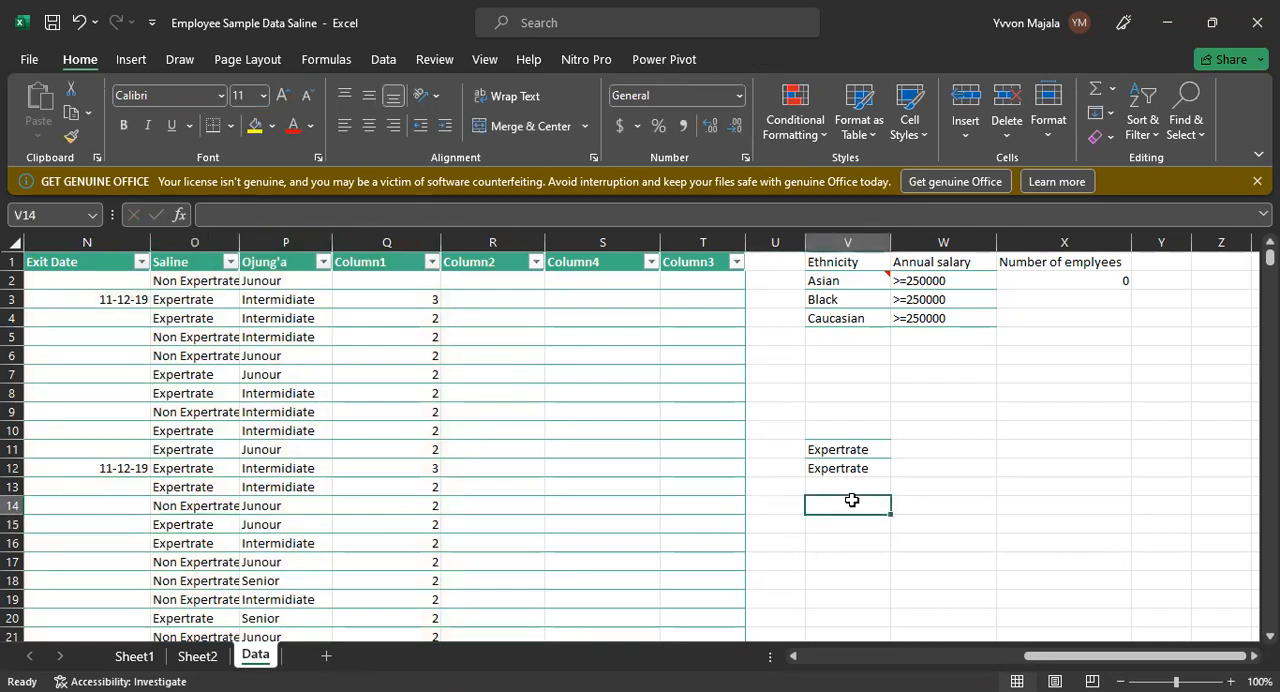
pyautogui.write('=')
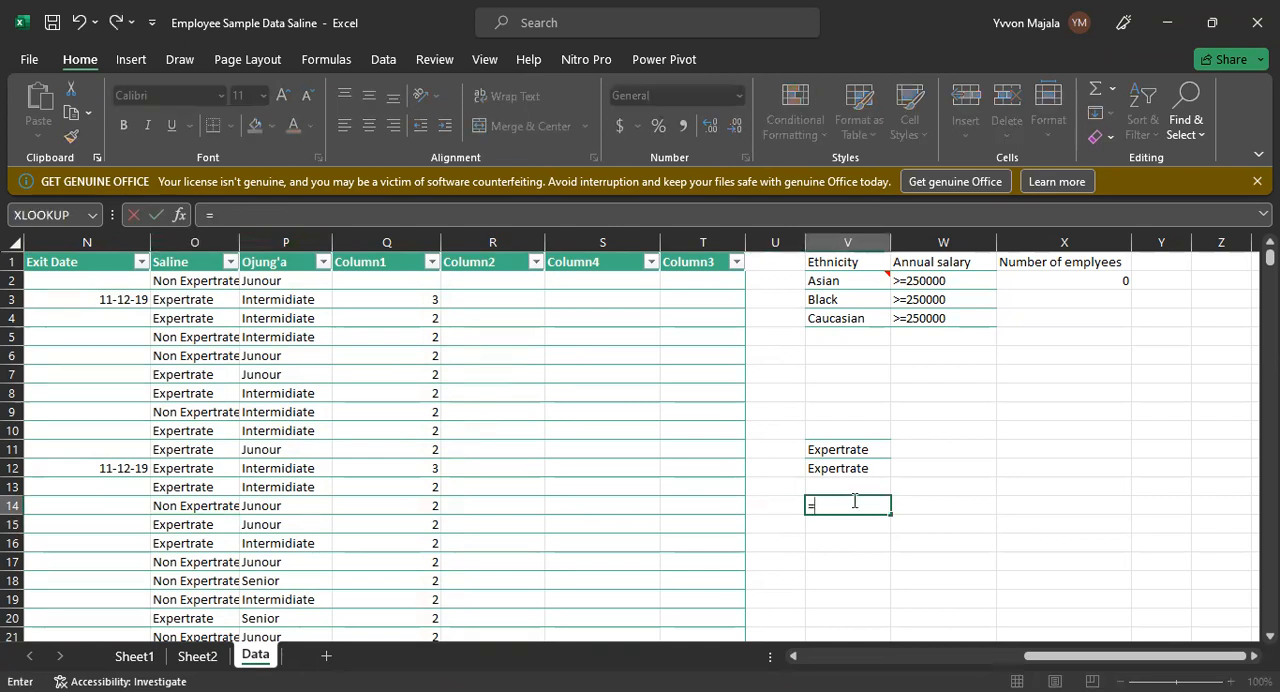
pyautogui.write('HLOOKUP')
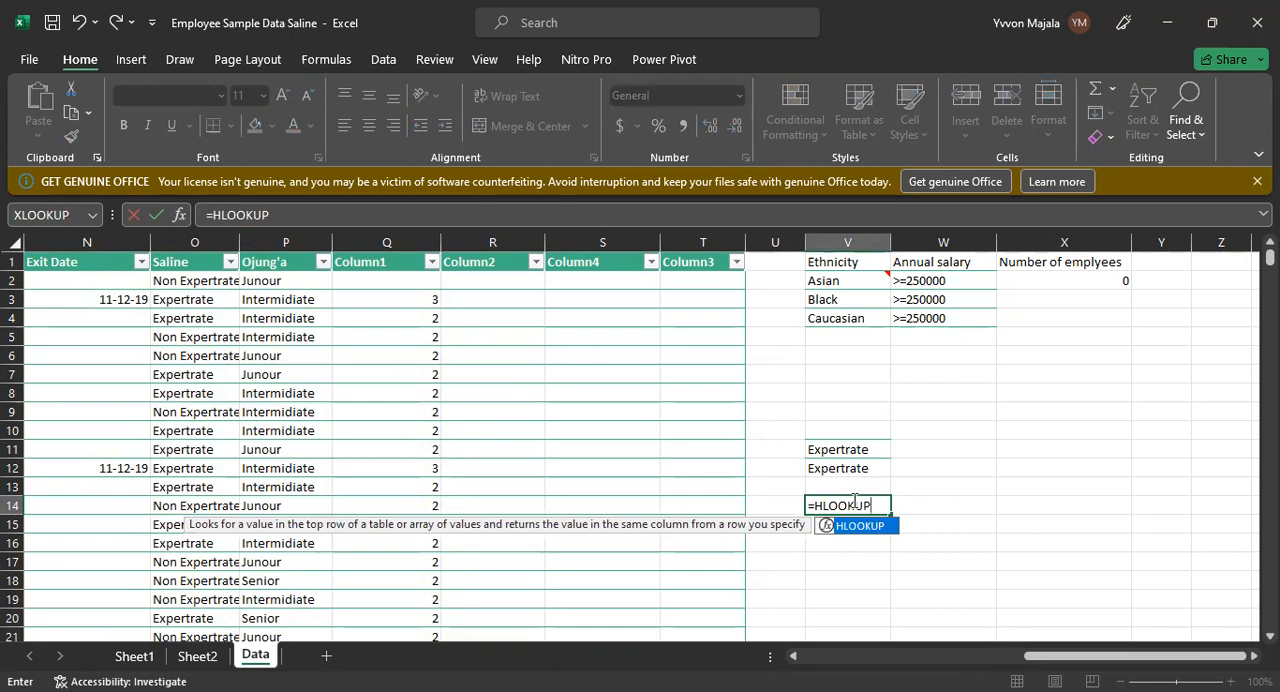
pyautogui.write('(')
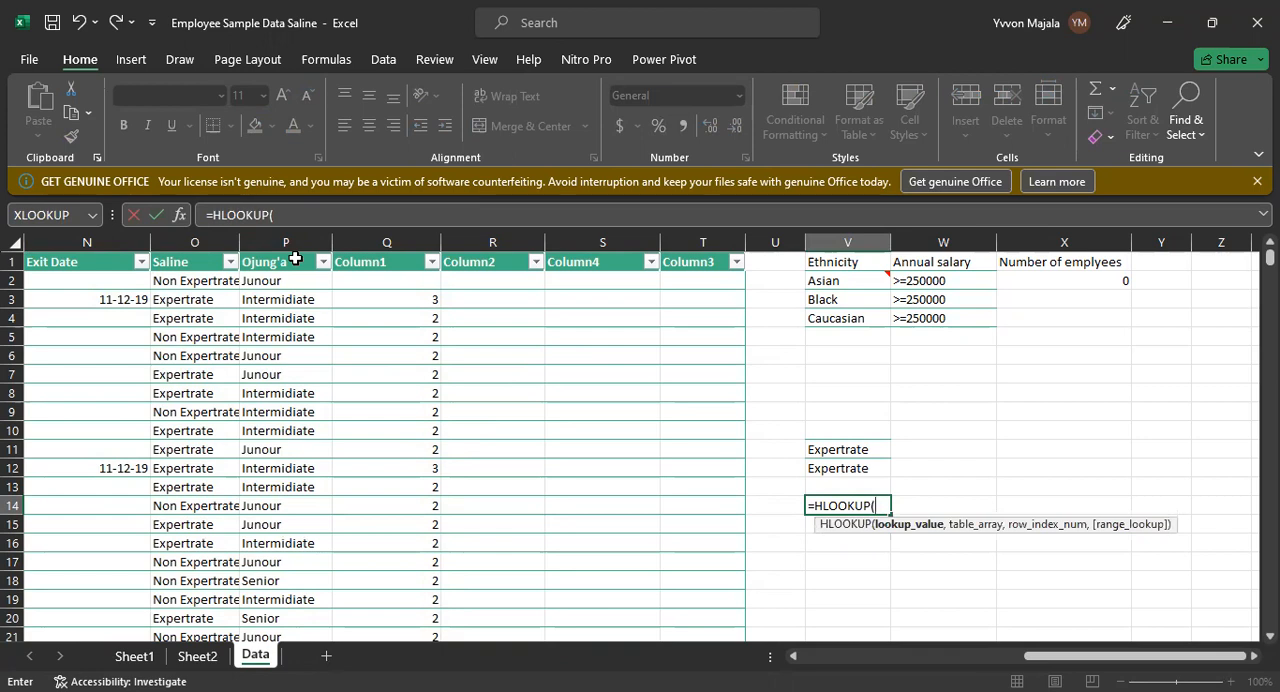
pyautogui.write('P1,')
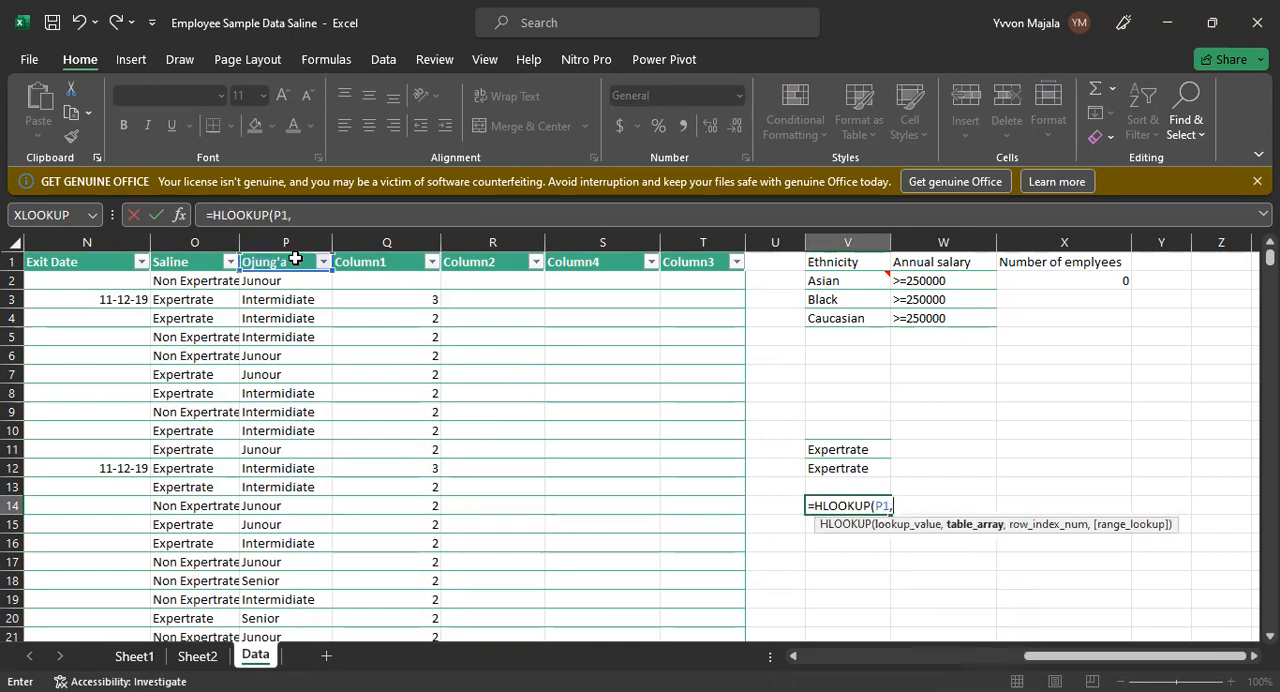
# Step: Complete the V14 formula with table array N1:R20, row index number 14 and 0 for an exact match
pyautogui.click(28, 260)
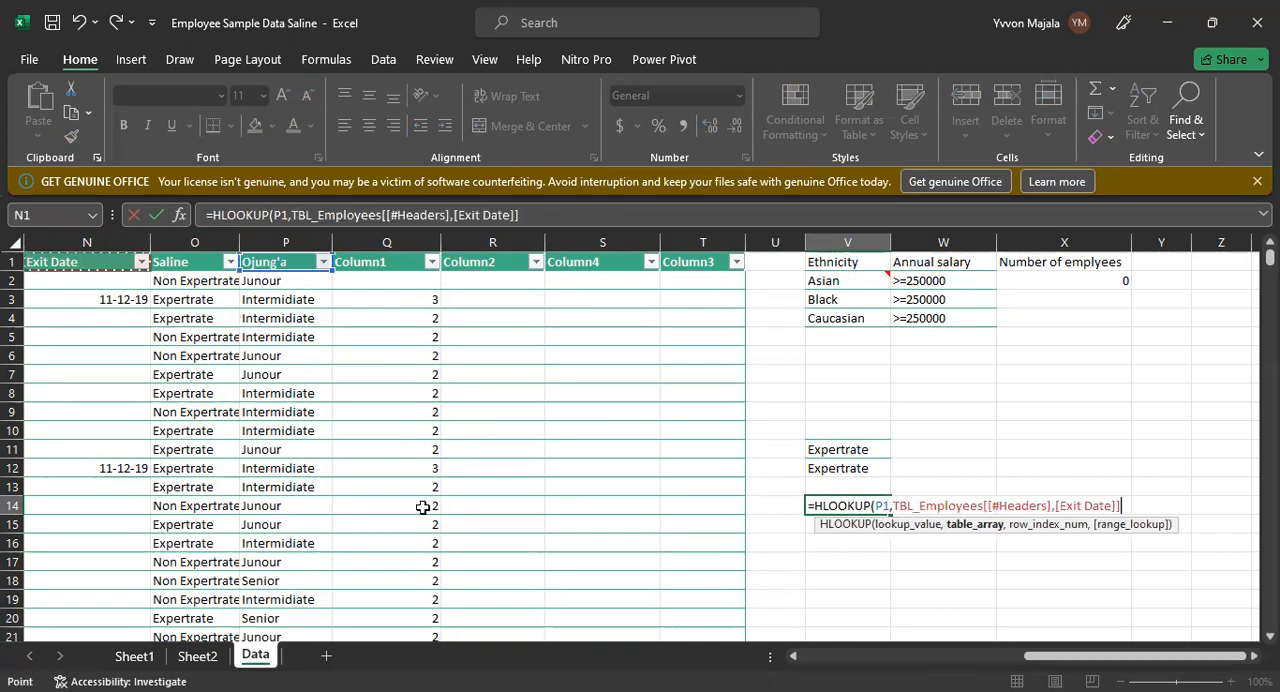
pyautogui.keyDown('shift'); pyautogui.click(457, 620); pyautogui.keyUp('shift')
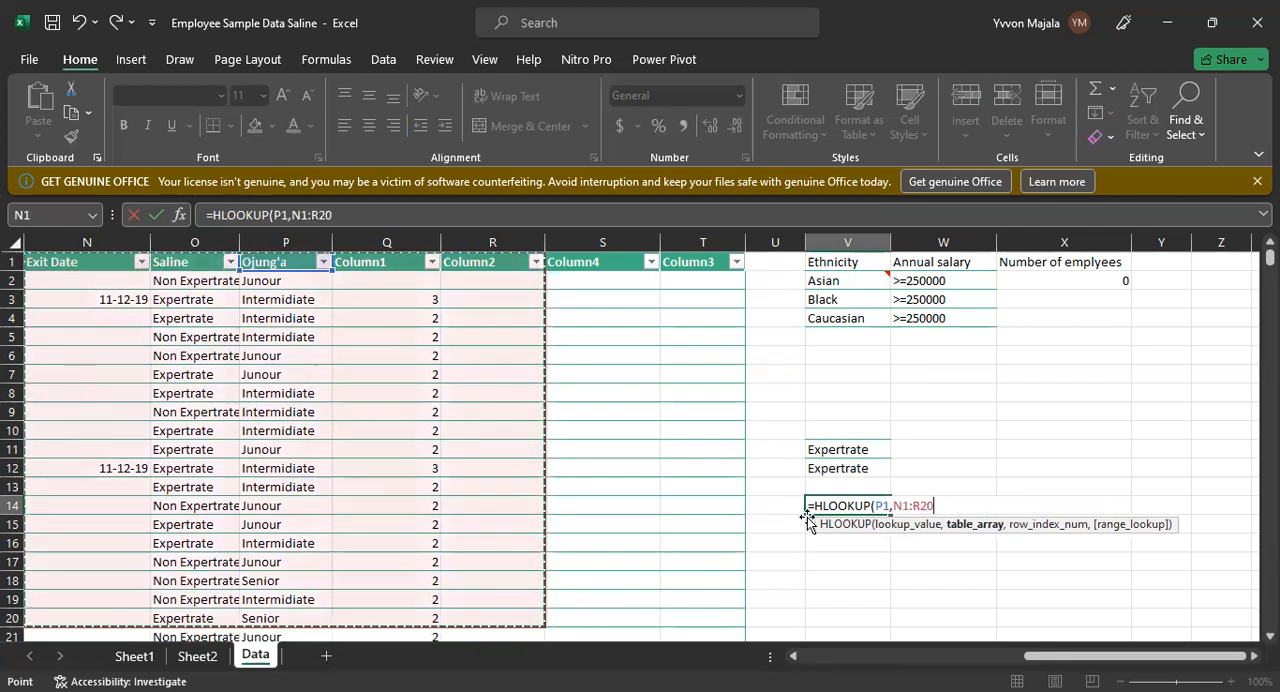
pyautogui.write(',')
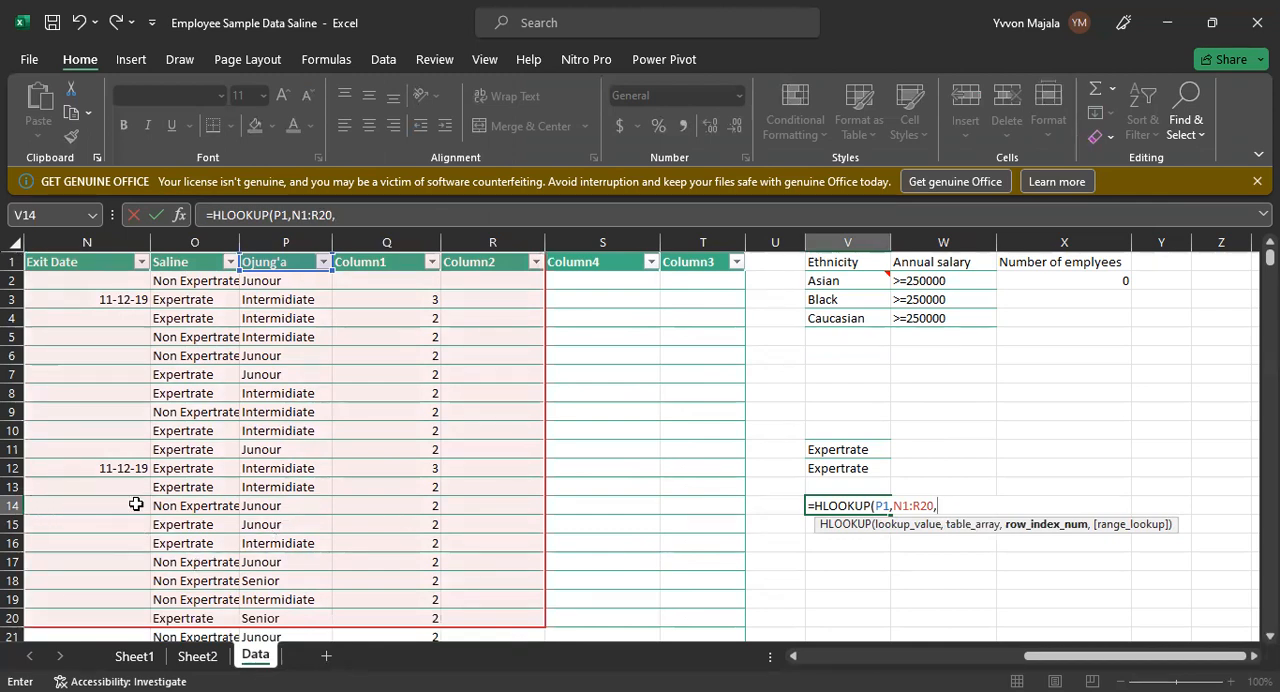
pyautogui.write('14')
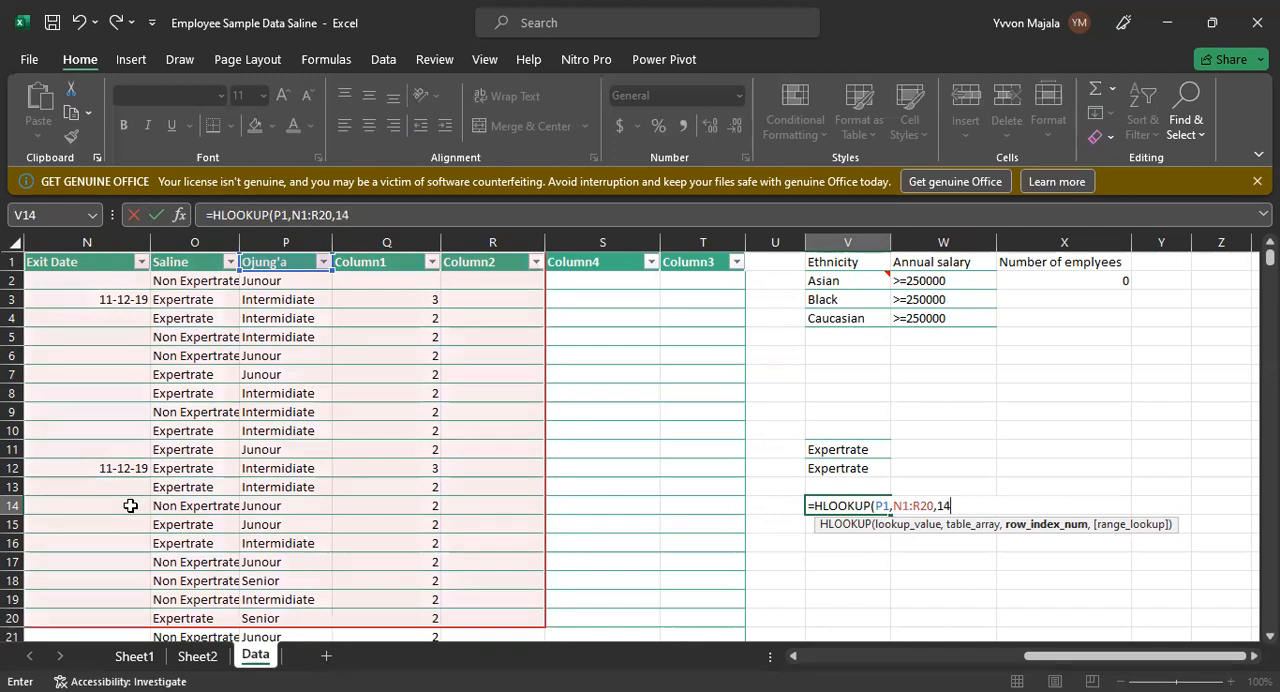
pyautogui.write(',0')
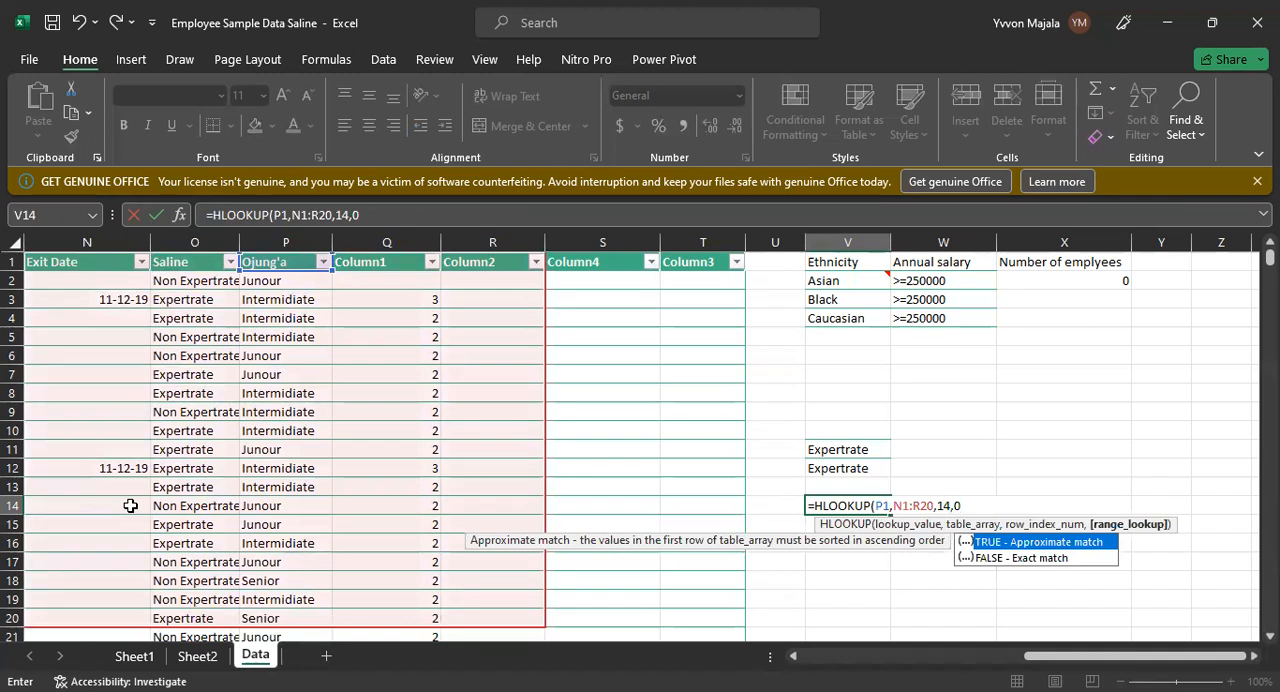
pyautogui.write(')')
pyautogui.press('Return')
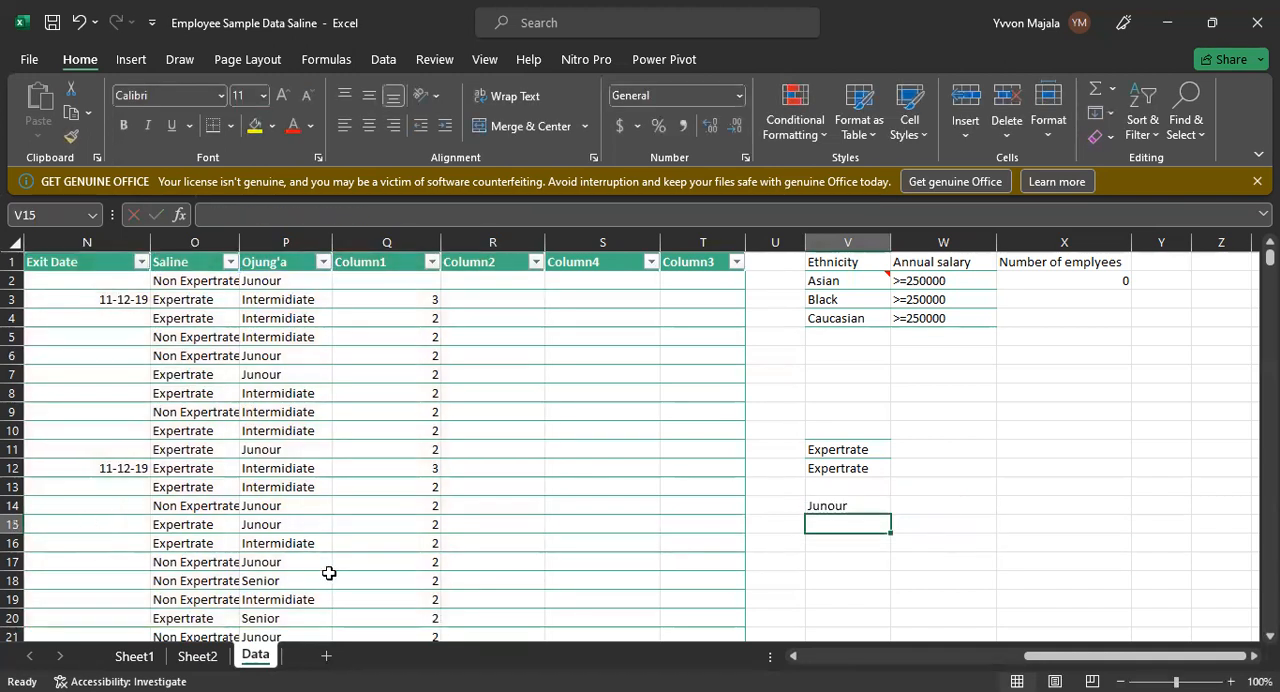
# Step: Review the V14 HLOOKUP formula's arguments and compare its result with the Ojung'a value in row 14
pyautogui.click(818, 506)
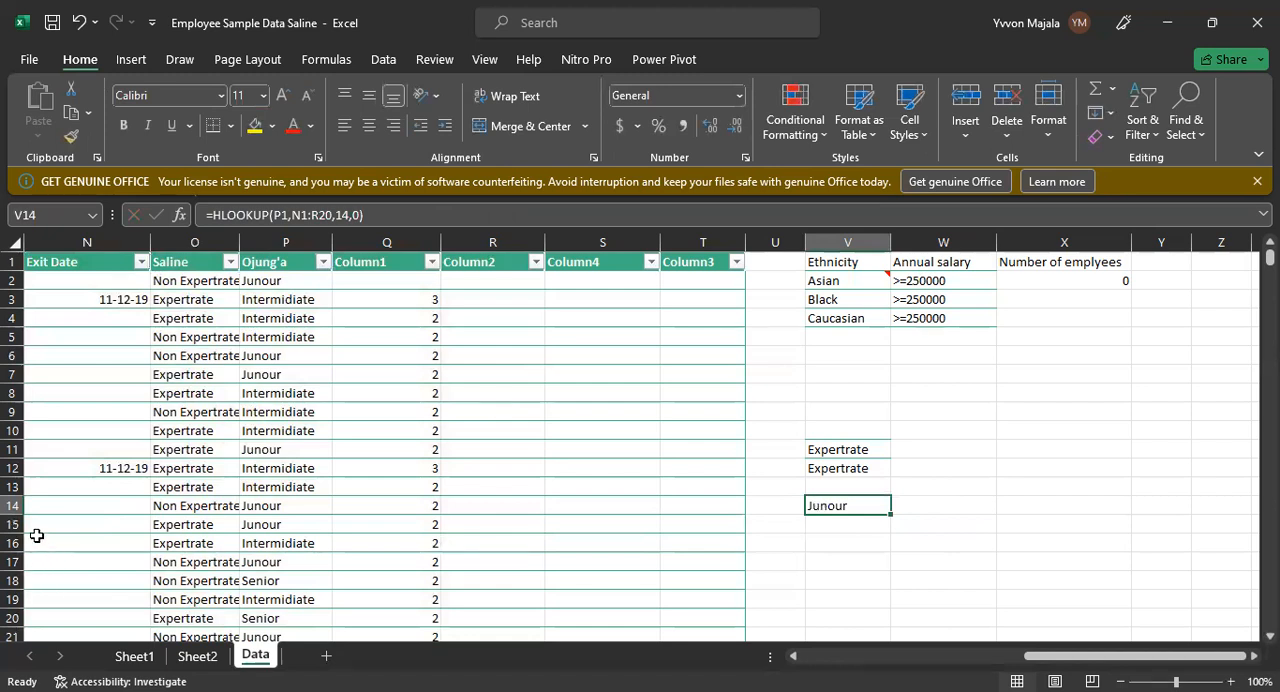
pyautogui.click(127, 466)
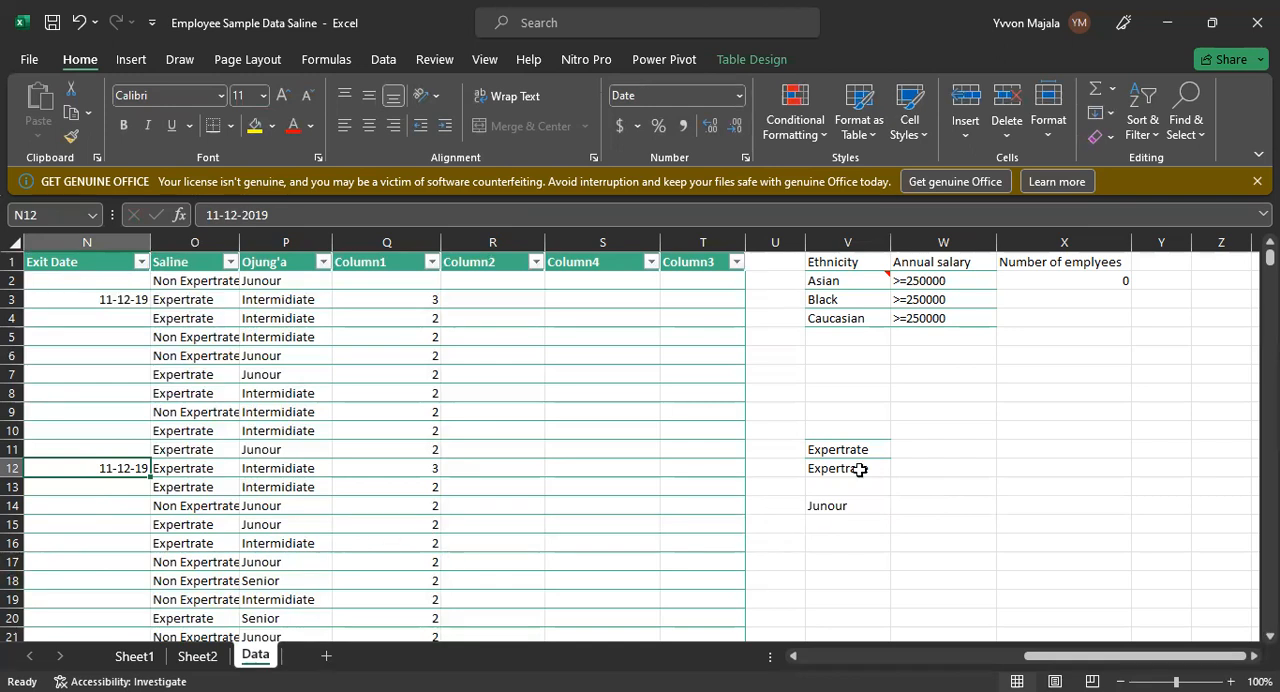
pyautogui.click(863, 502)
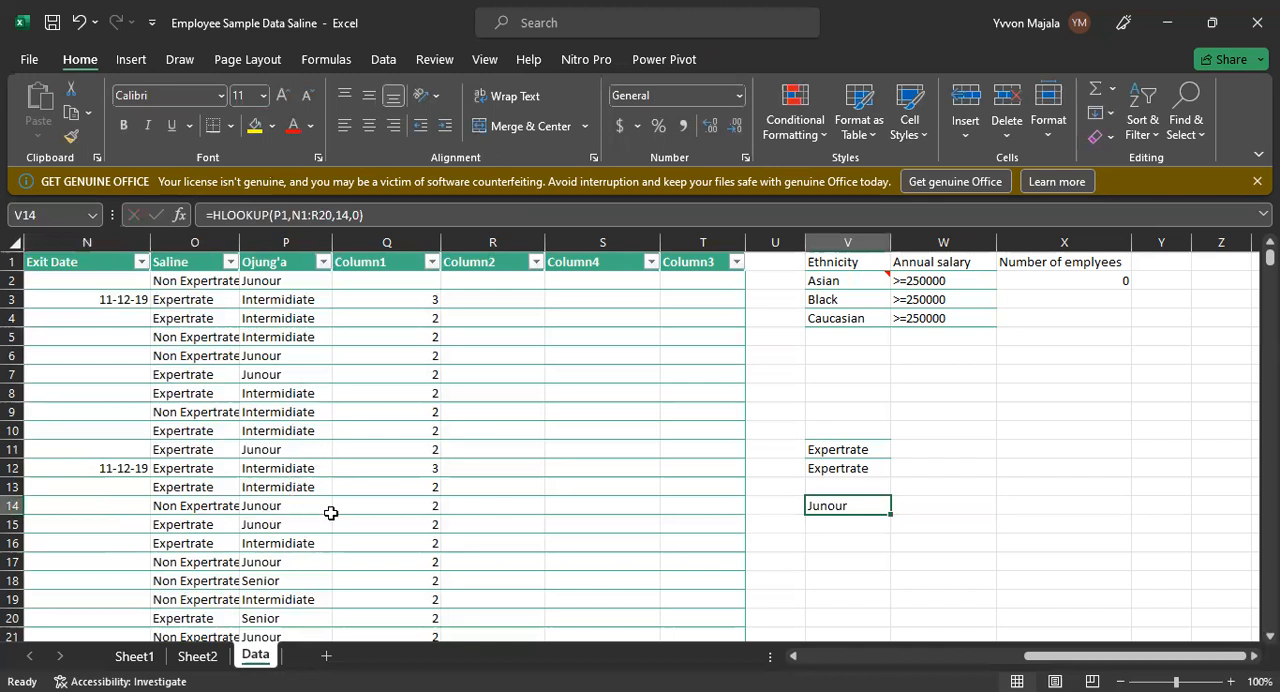
pyautogui.click(418, 218)
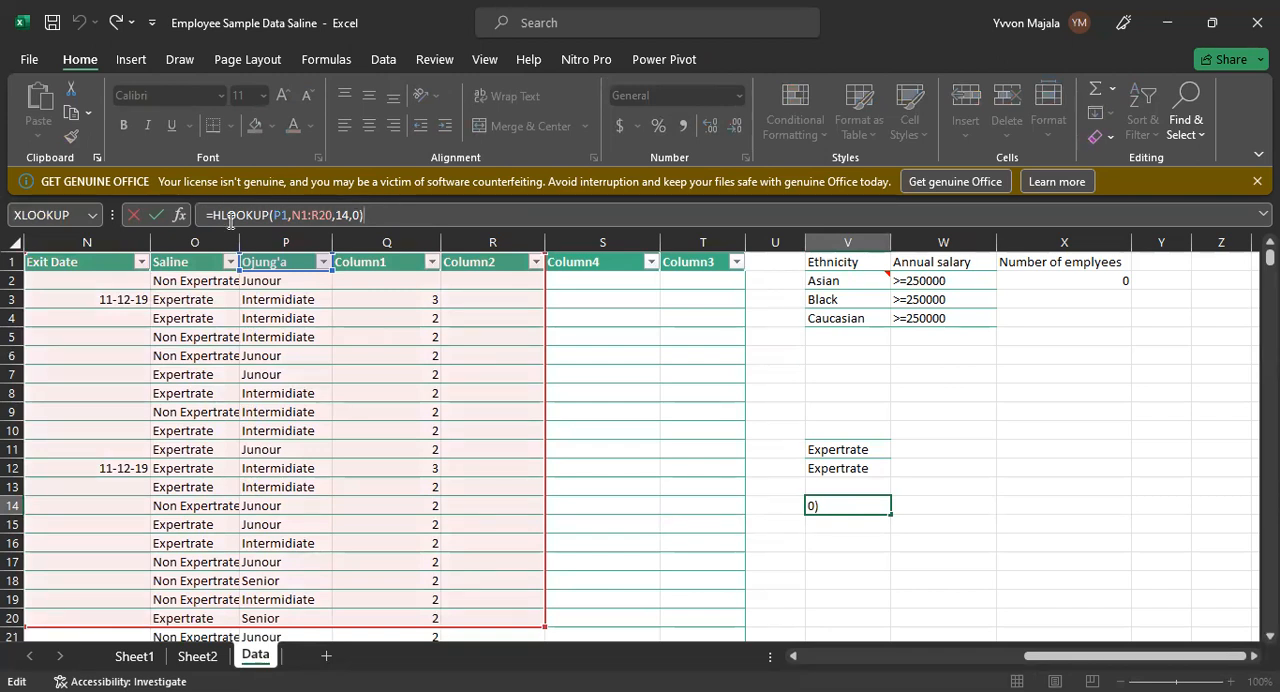
pyautogui.click(284, 215)
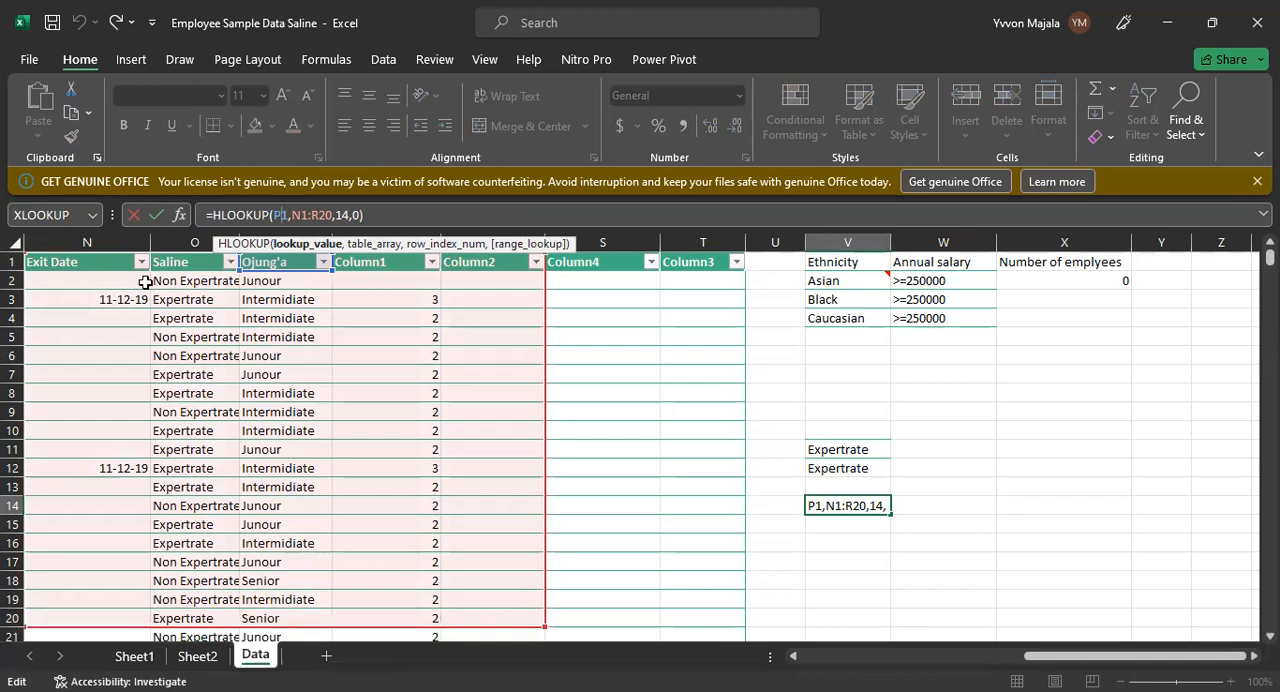
pyautogui.click(625, 354)
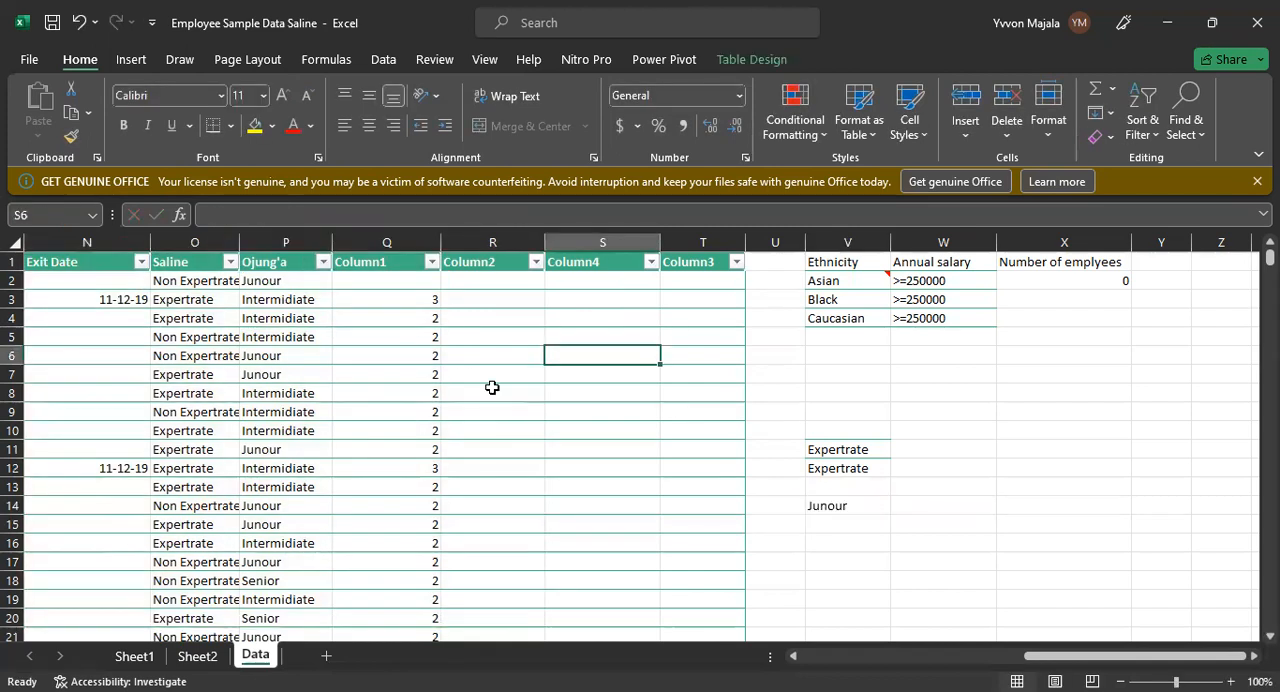
pyautogui.click(812, 450)
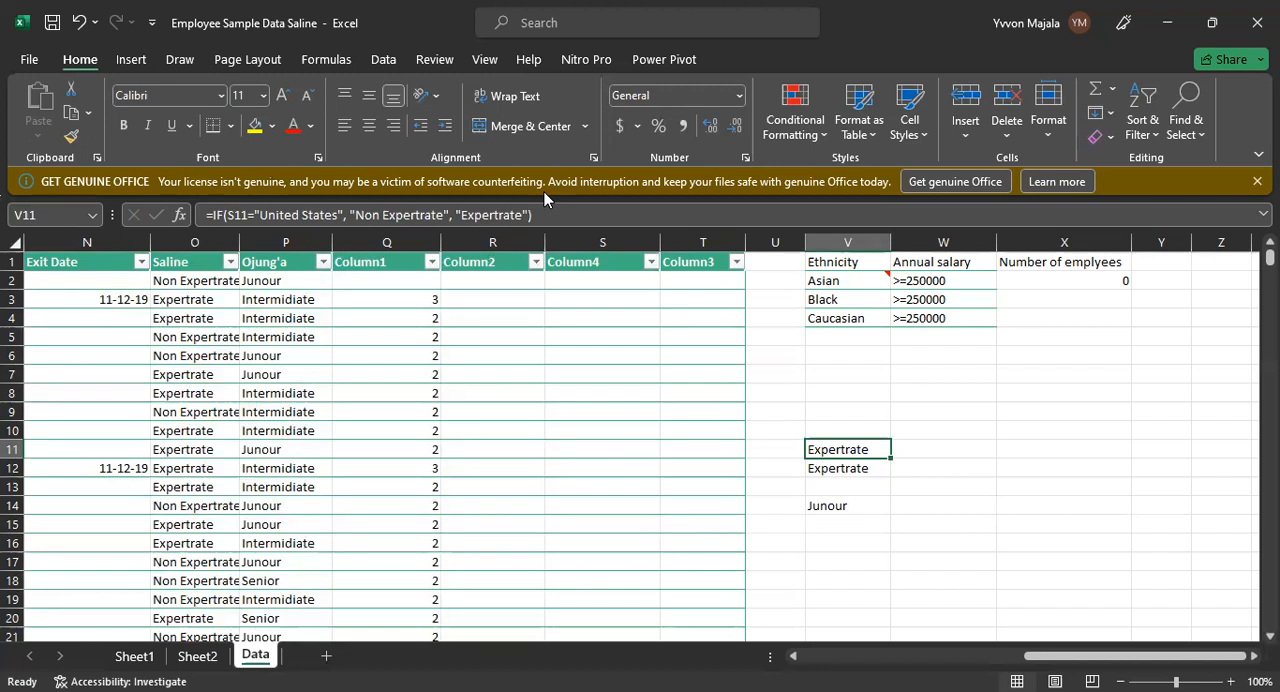
pyautogui.hotkey('alt', 'Tab')
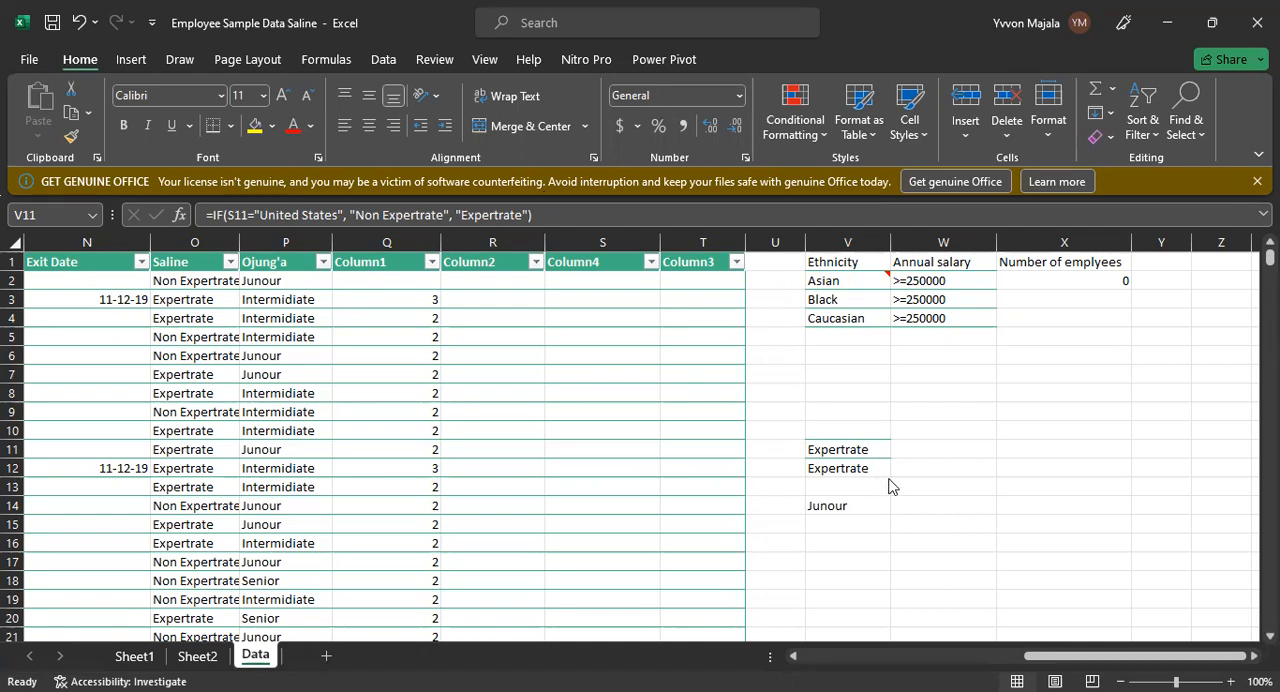
# Step: Change the row index number in the V14 HLOOKUP formula to 30
pyautogui.click(819, 503)
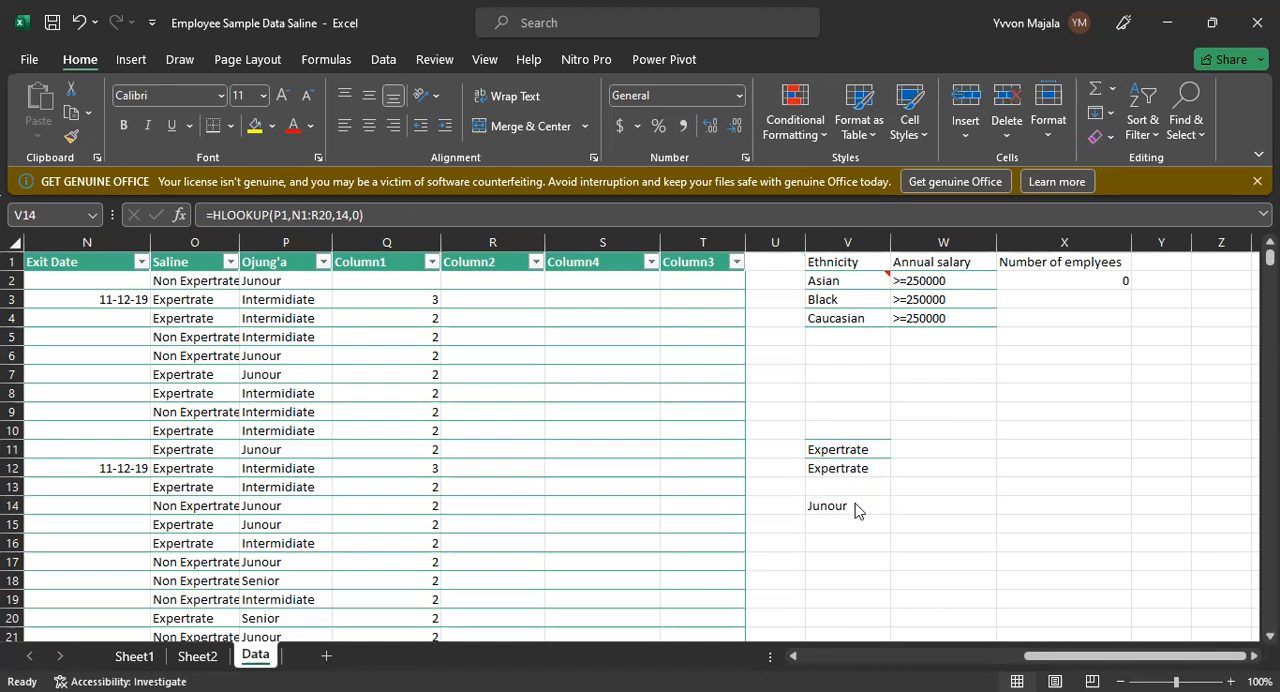
pyautogui.click(853, 508)
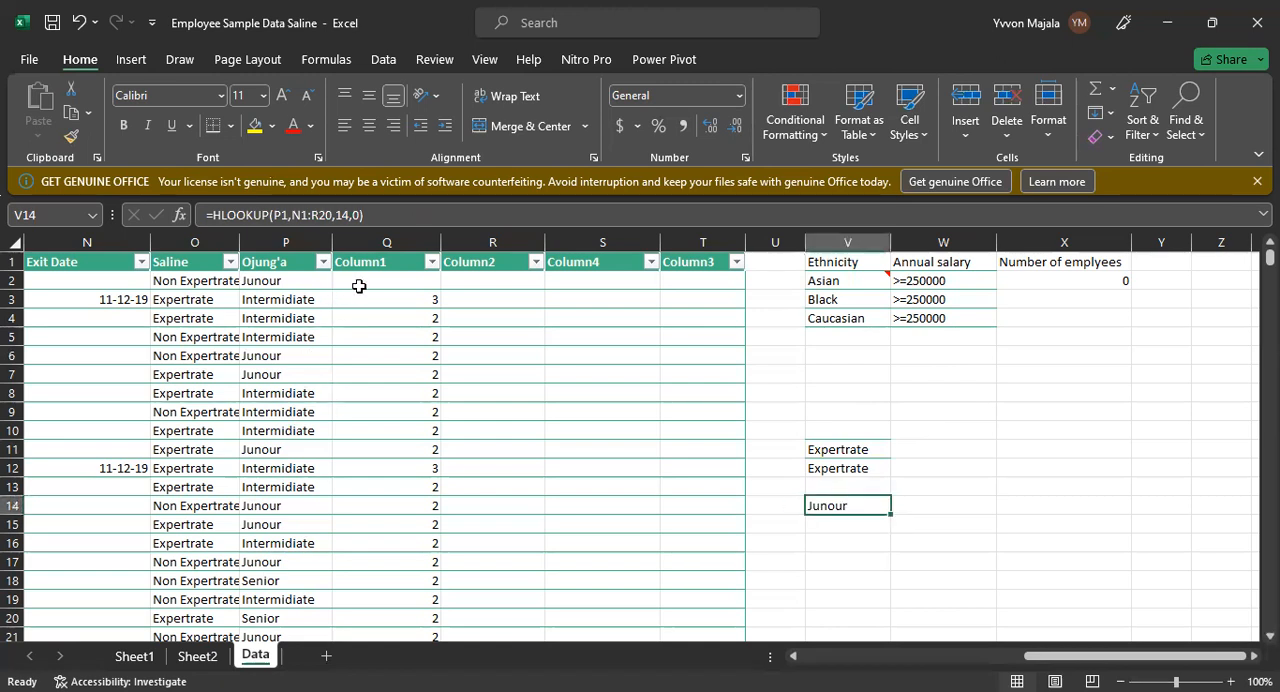
pyautogui.click(349, 215)
pyautogui.press('BackSpace')
pyautogui.press('BackSpace')
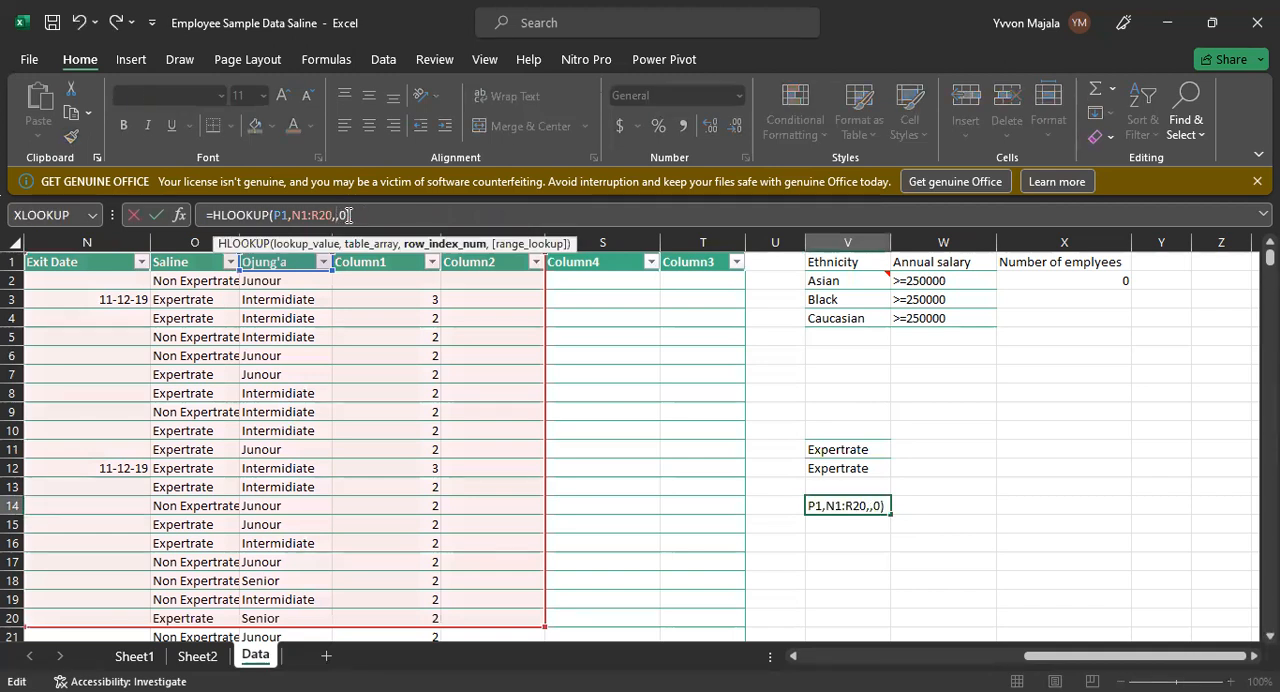
pyautogui.write('30')
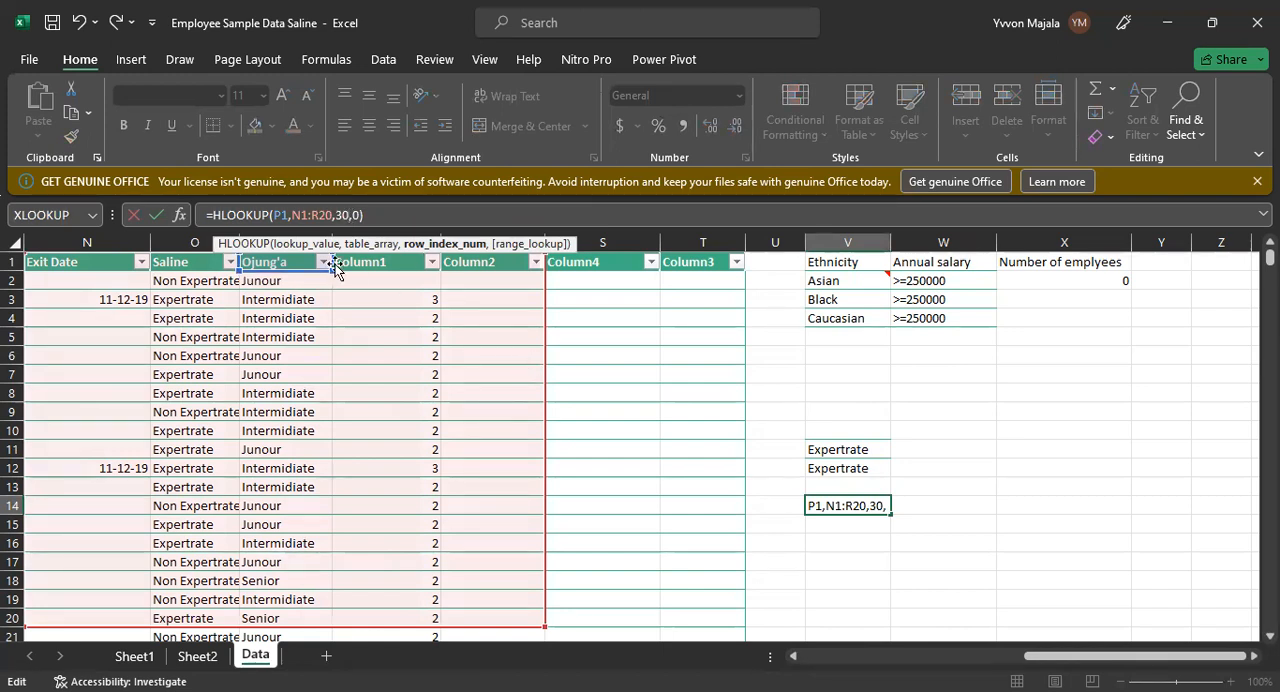
pyautogui.press('BackSpace')
pyautogui.press('BackSpace')
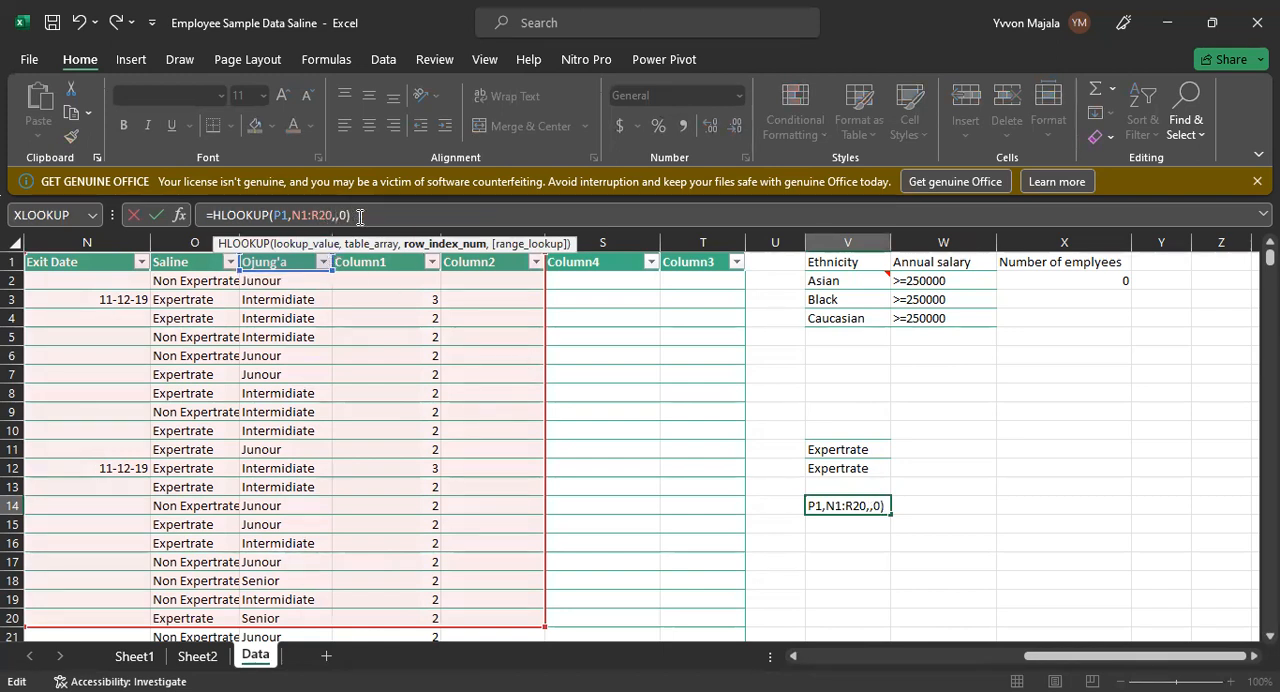
pyautogui.write('30')
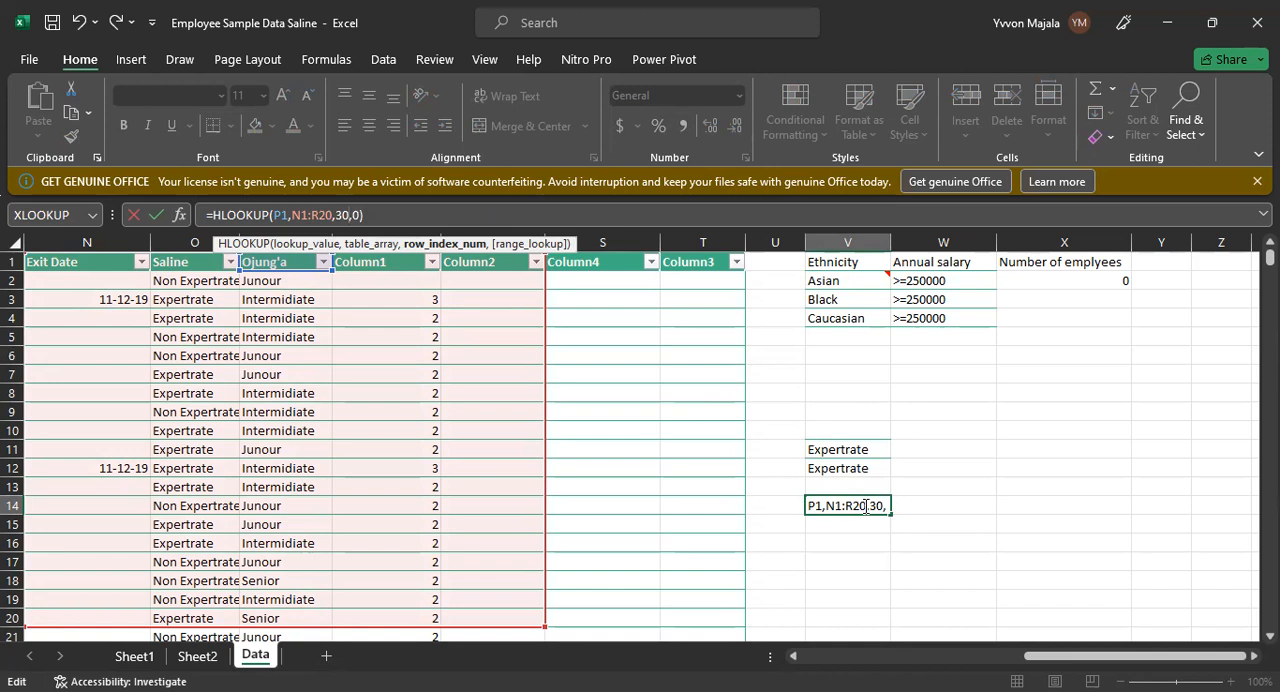
# Step: Replace the table array in the V14 HLOOKUP formula with N1:R54 and enter the formula
pyautogui.click(866, 507)
pyautogui.press('BackSpace')
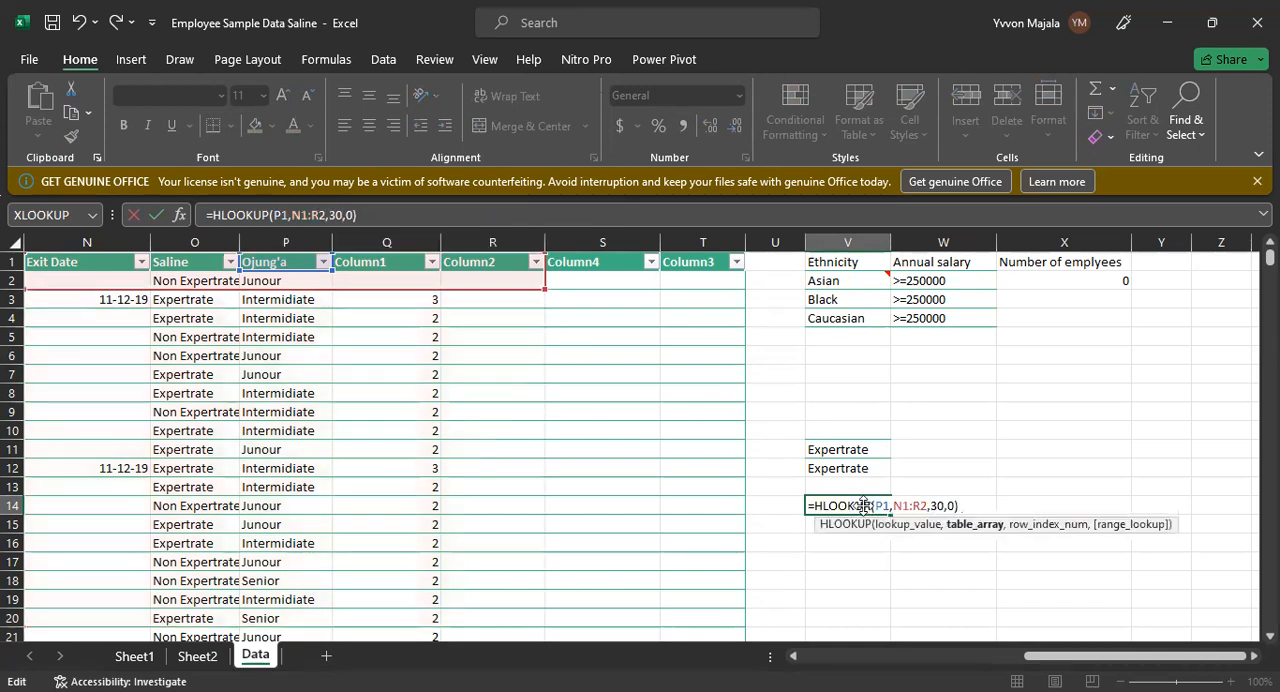
pyautogui.press('BackSpace')
pyautogui.press('BackSpace')
pyautogui.press('BackSpace')
pyautogui.press('BackSpace')
pyautogui.press('BackSpace')
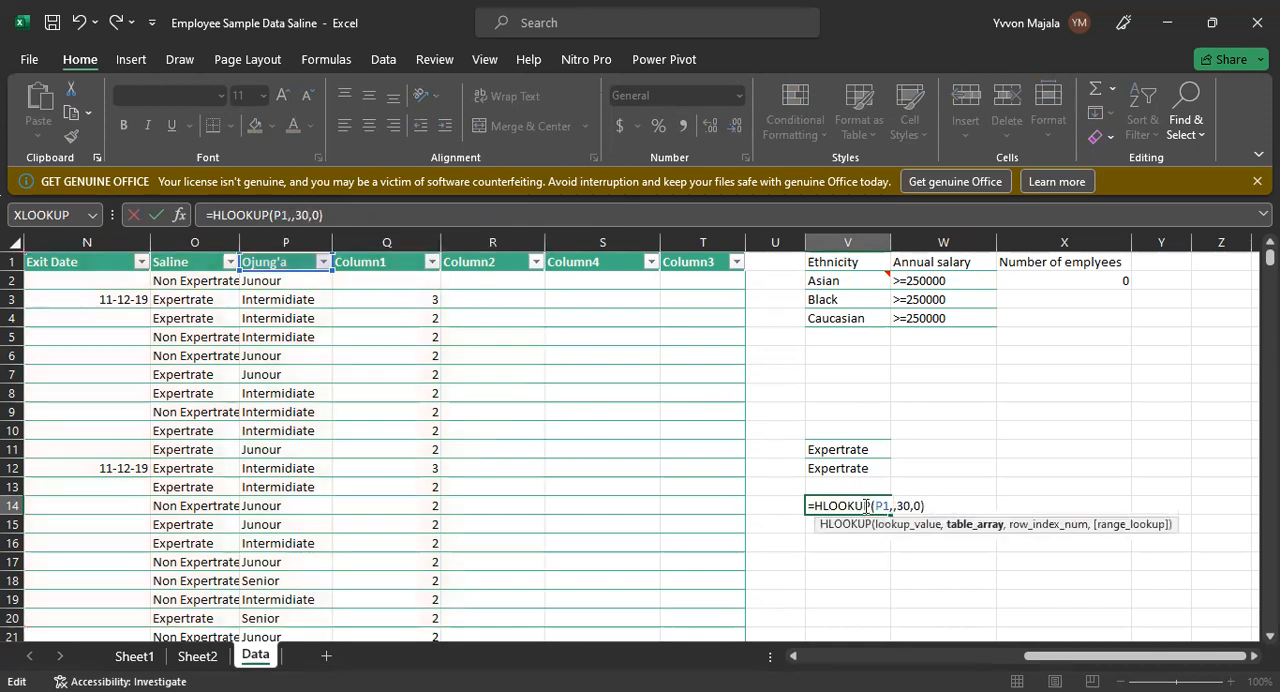
pyautogui.click(36, 260)
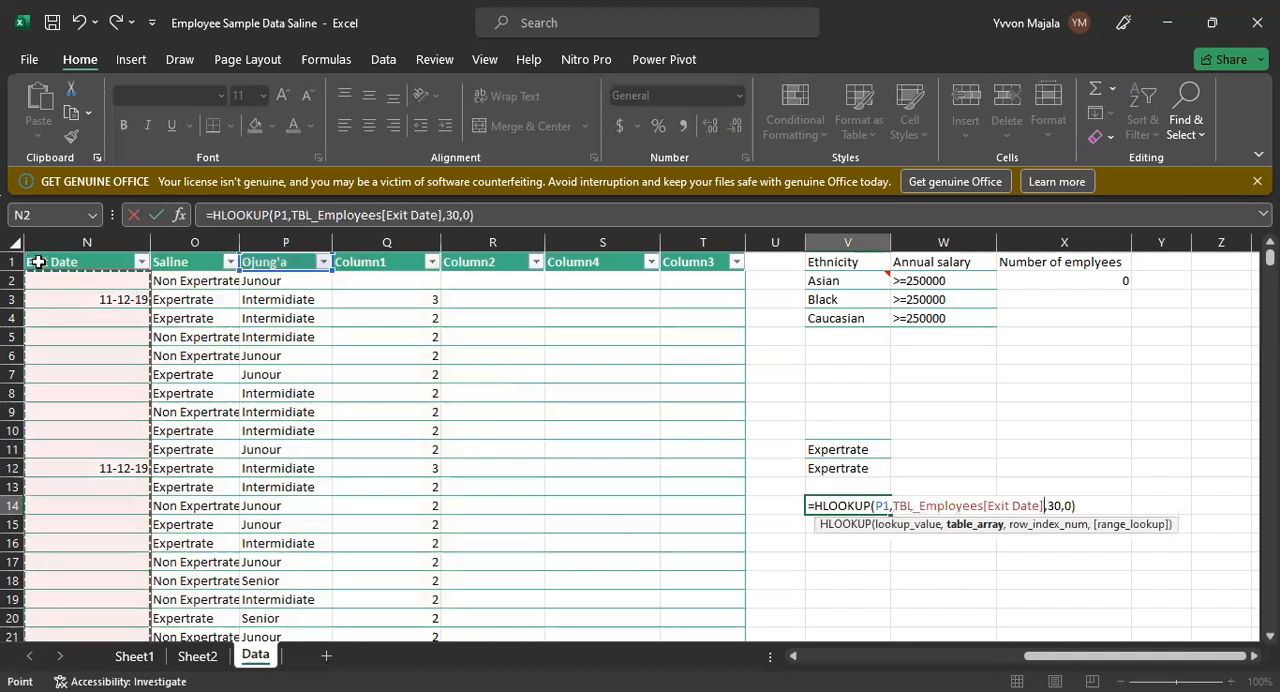
pyautogui.click(40, 263)
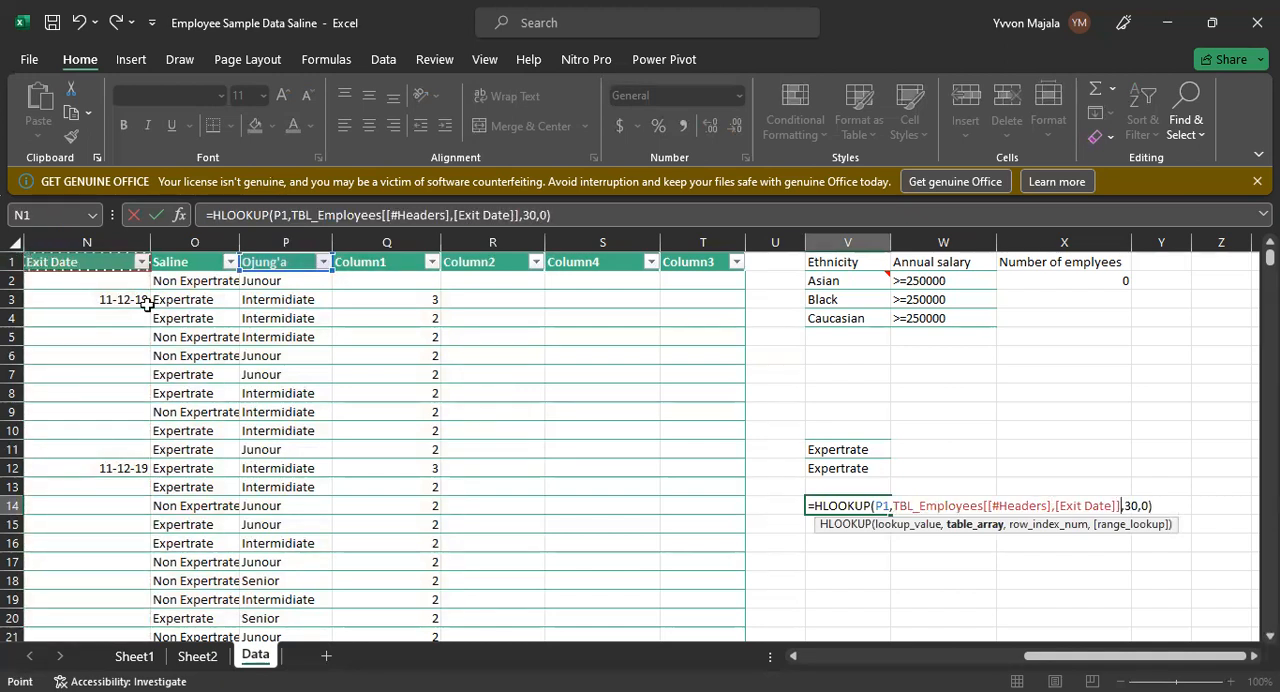
pyautogui.moveTo(147, 304); pyautogui.dragTo(500, 648)
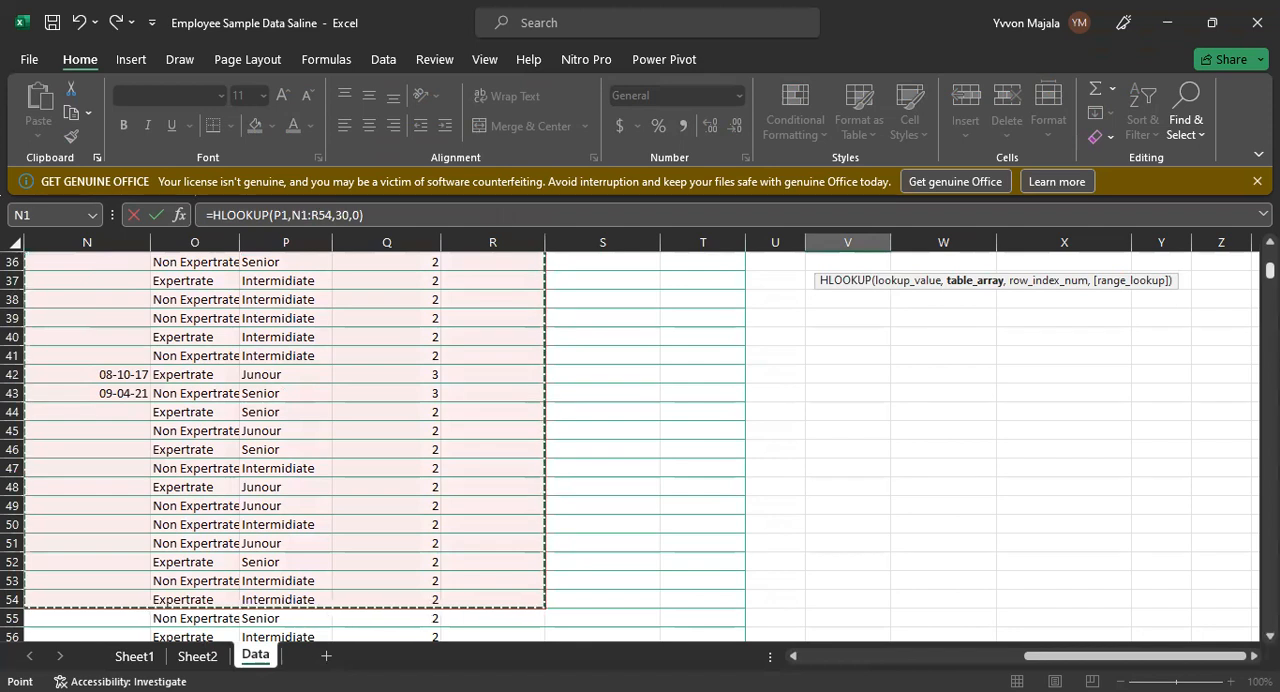
pyautogui.moveTo(1268, 270); pyautogui.dragTo(1268, 258)
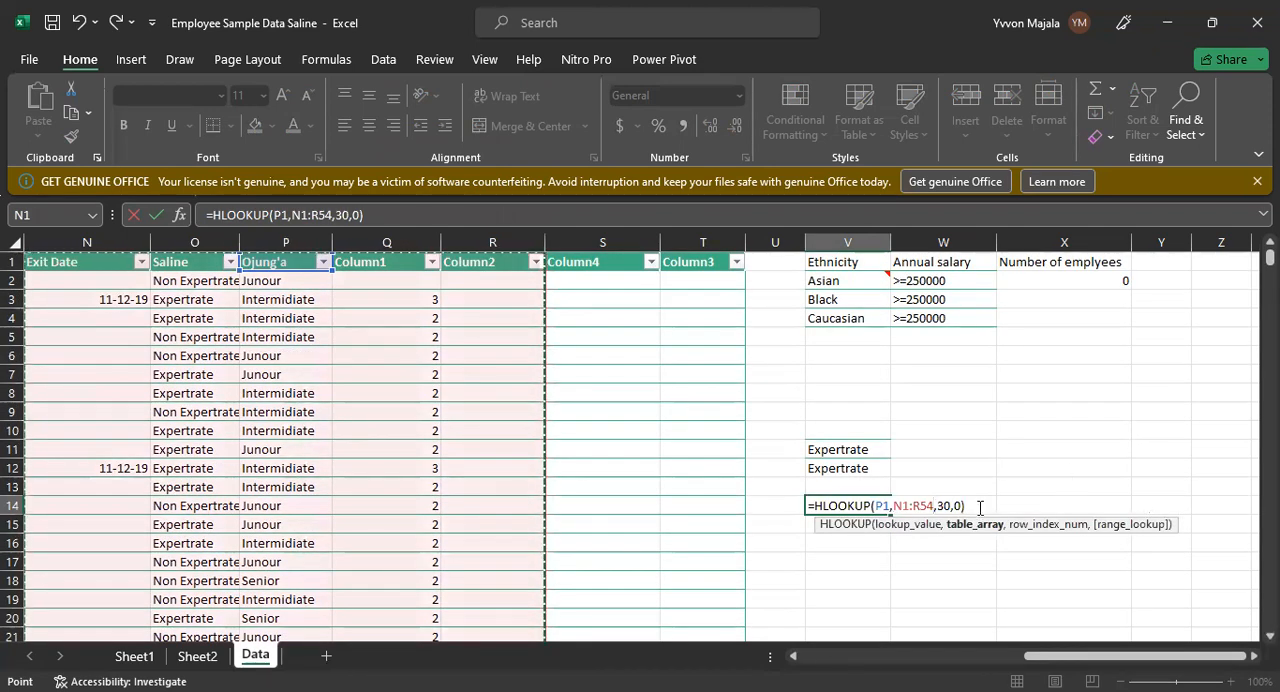
pyautogui.click(980, 507)
pyautogui.press('Return')
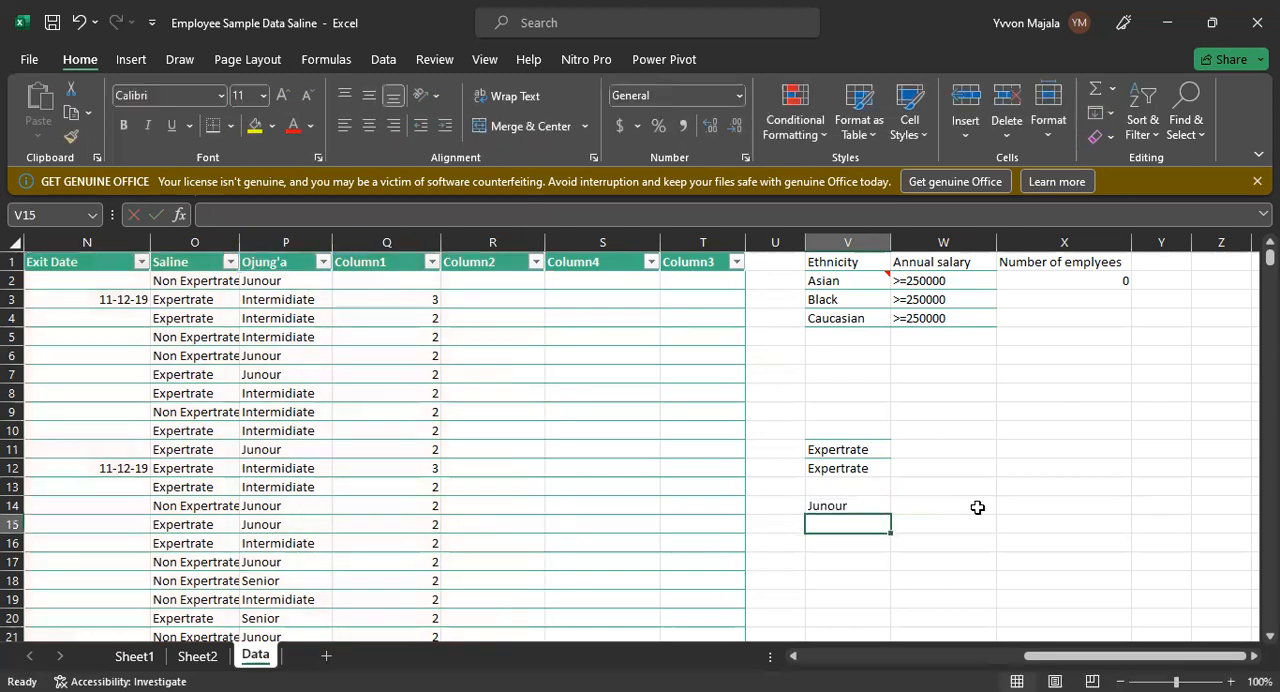
# Step: Check the V14 formula and its result against the Ojung'a column rows
pyautogui.click(845, 507)
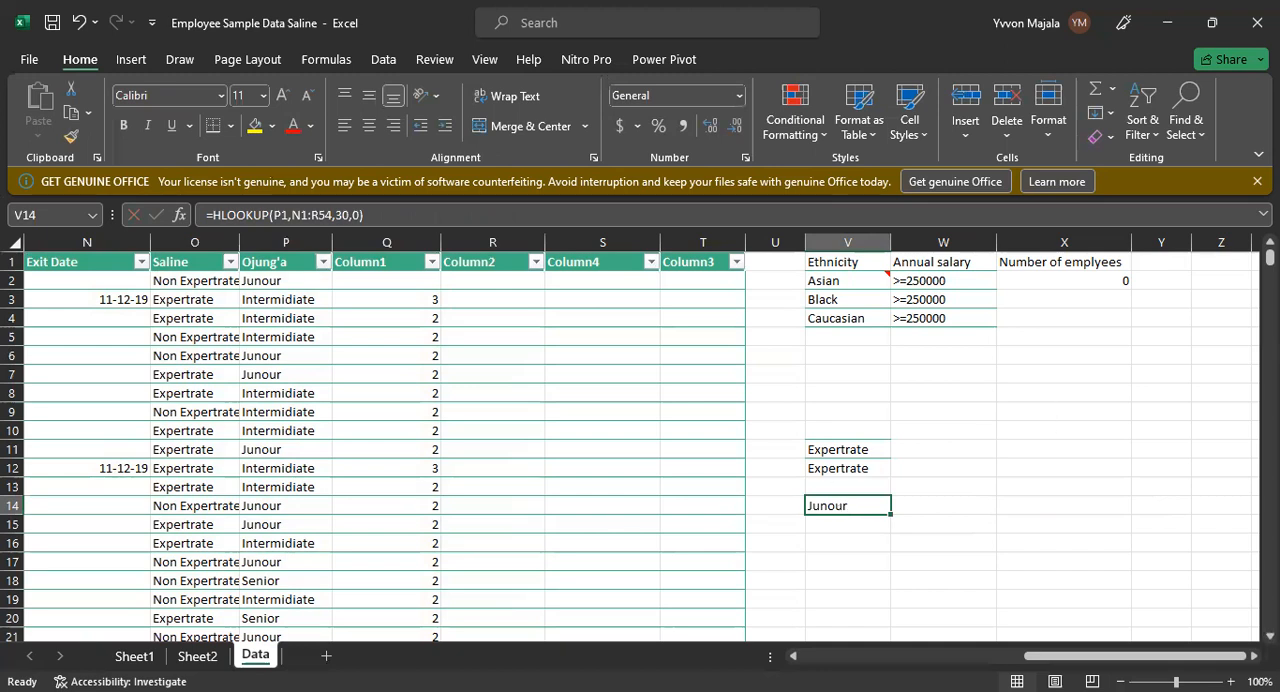
pyautogui.moveTo(1268, 257)
pyautogui.mouseDown()
pyautogui.moveTo(1268, 294)
pyautogui.moveTo(1268, 252)
pyautogui.mouseUp()
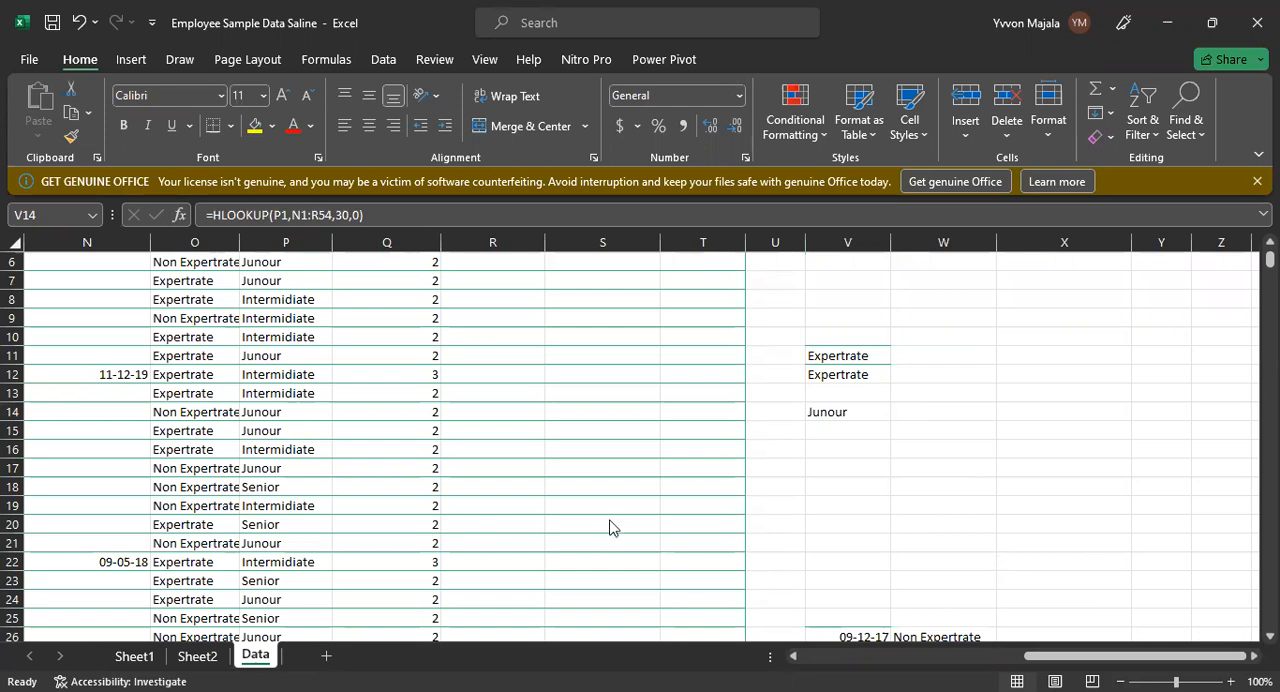
pyautogui.click(857, 407)
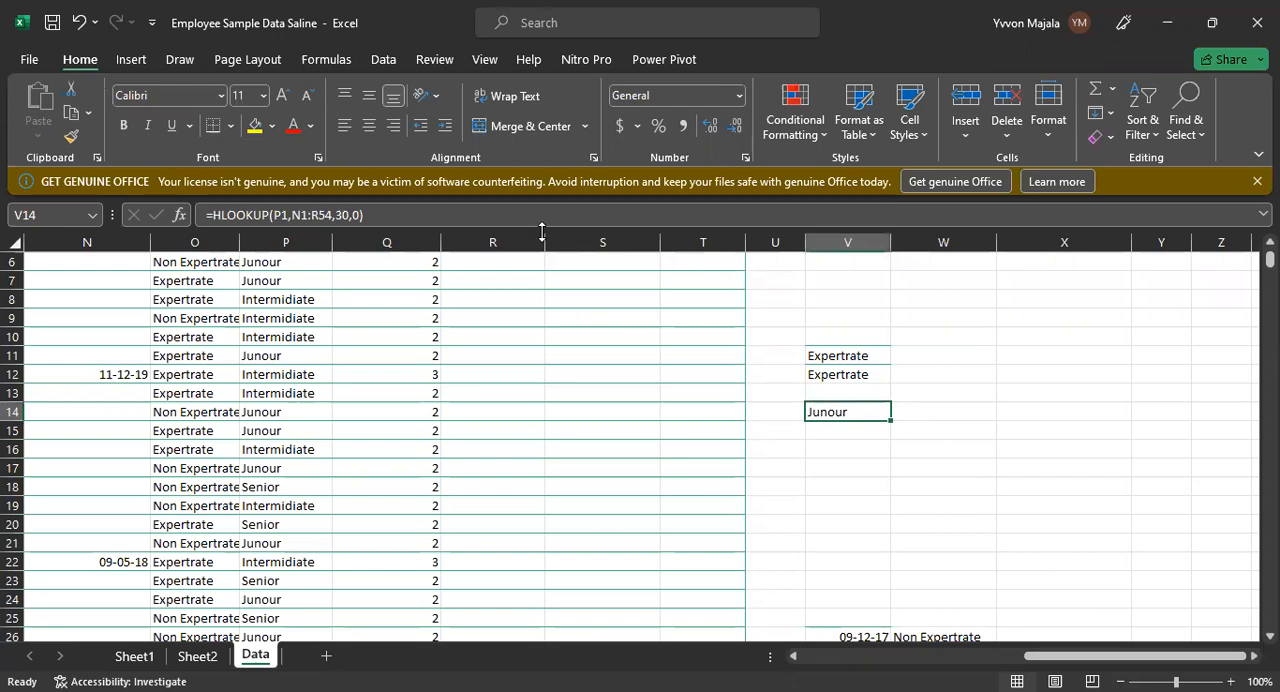
pyautogui.click(1010, 413)
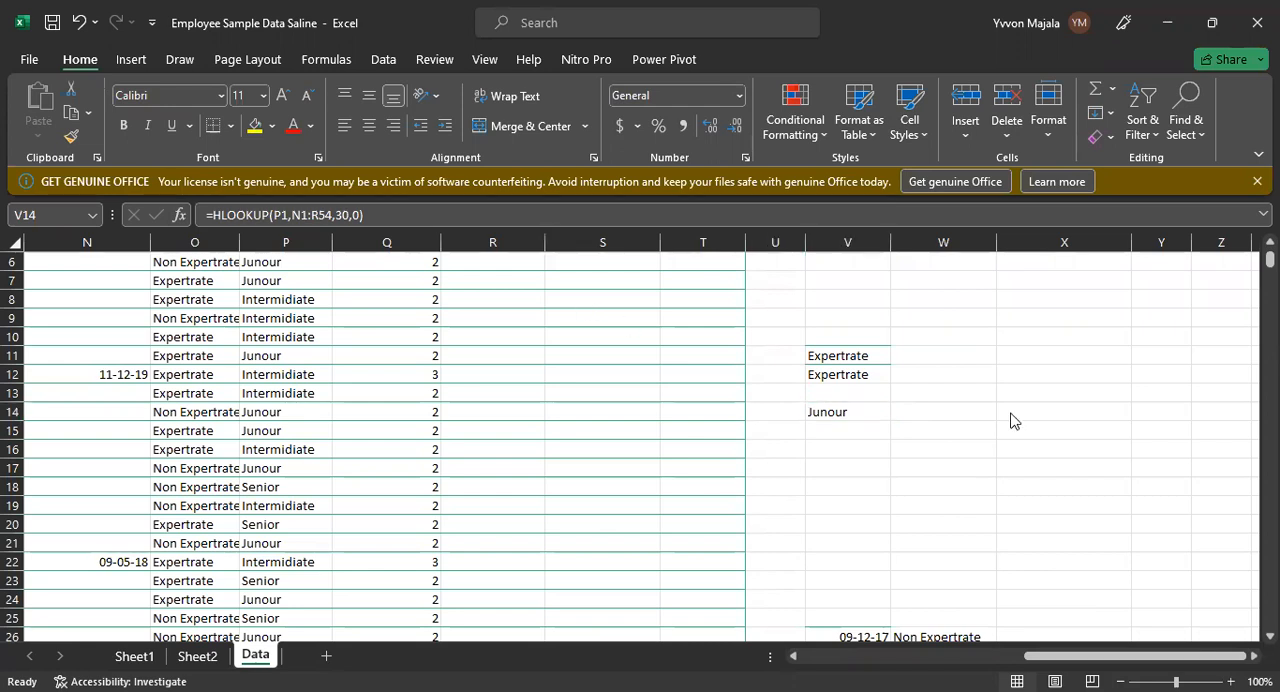